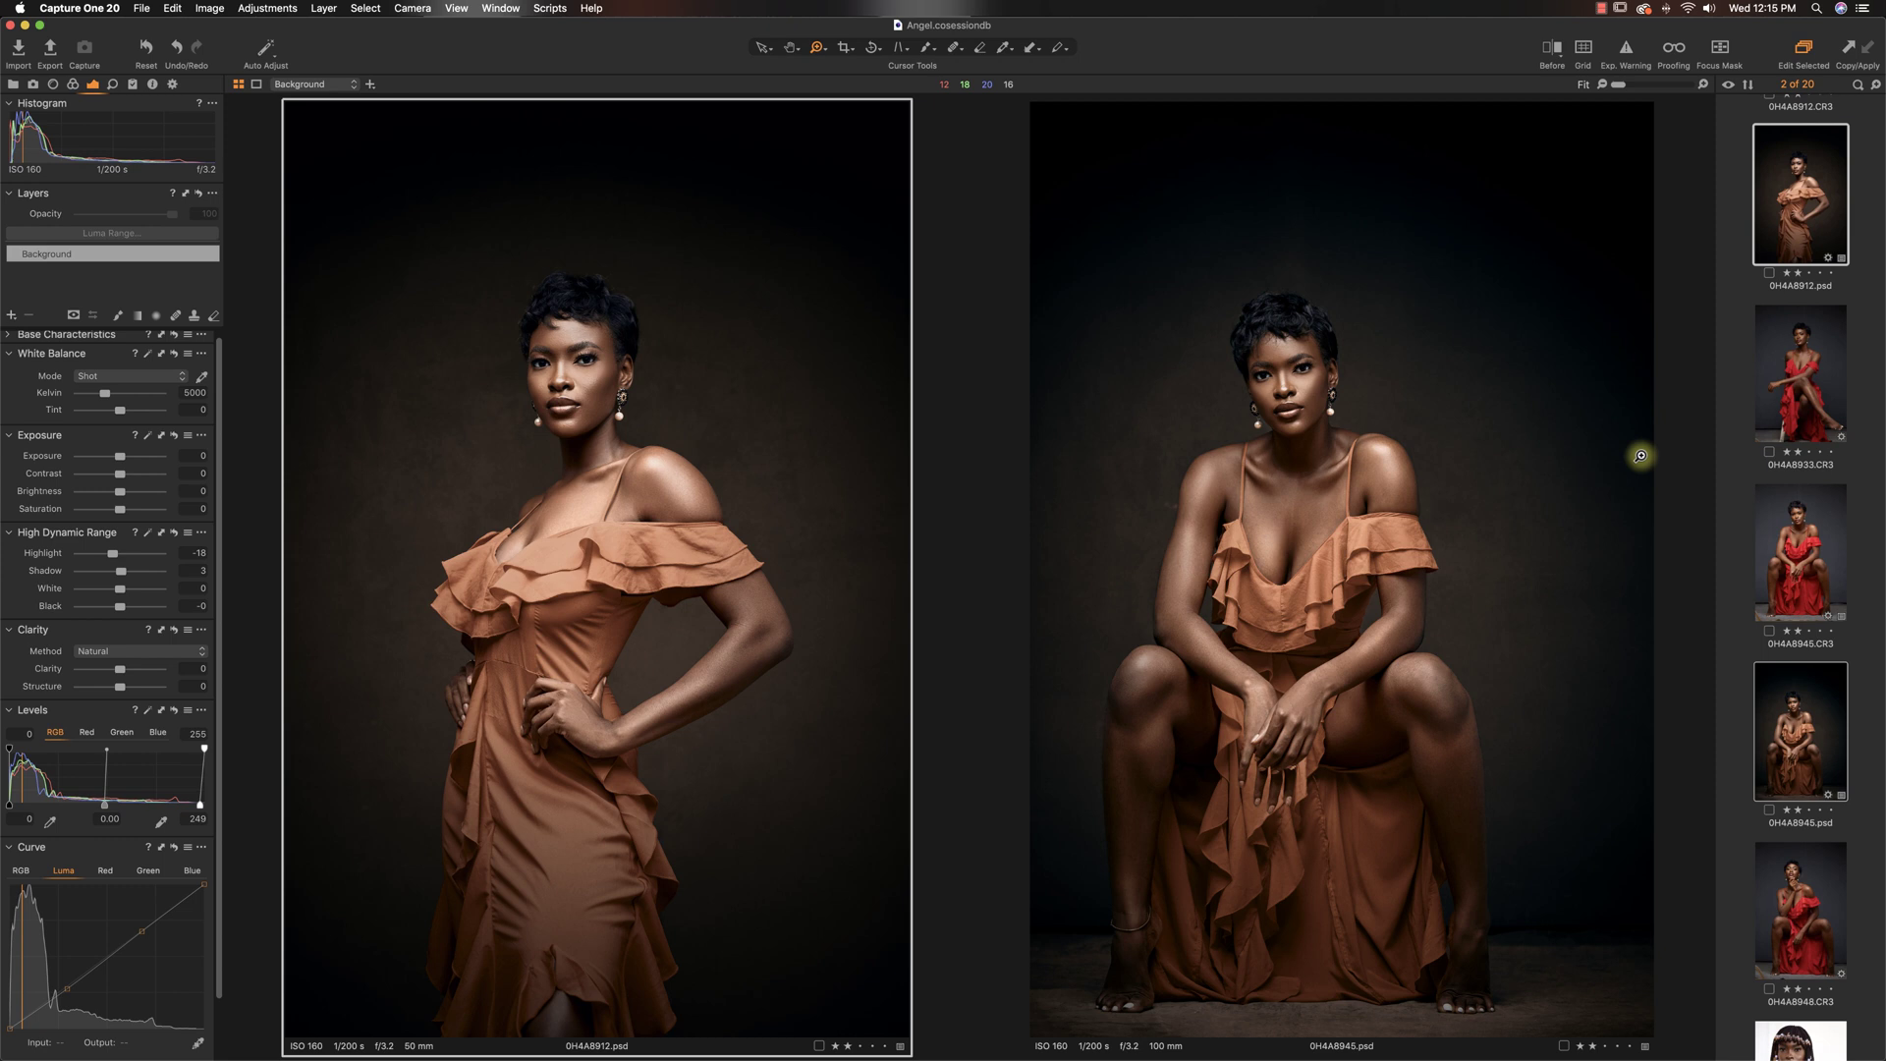
# - Compare the raw seated portrait 0H4A8945.CR3 with its retouched version 0H4A8945.psd by viewing them alternately
pyautogui.click(1823, 683)
pyautogui.click(1805, 562)
pyautogui.click(1800, 732)
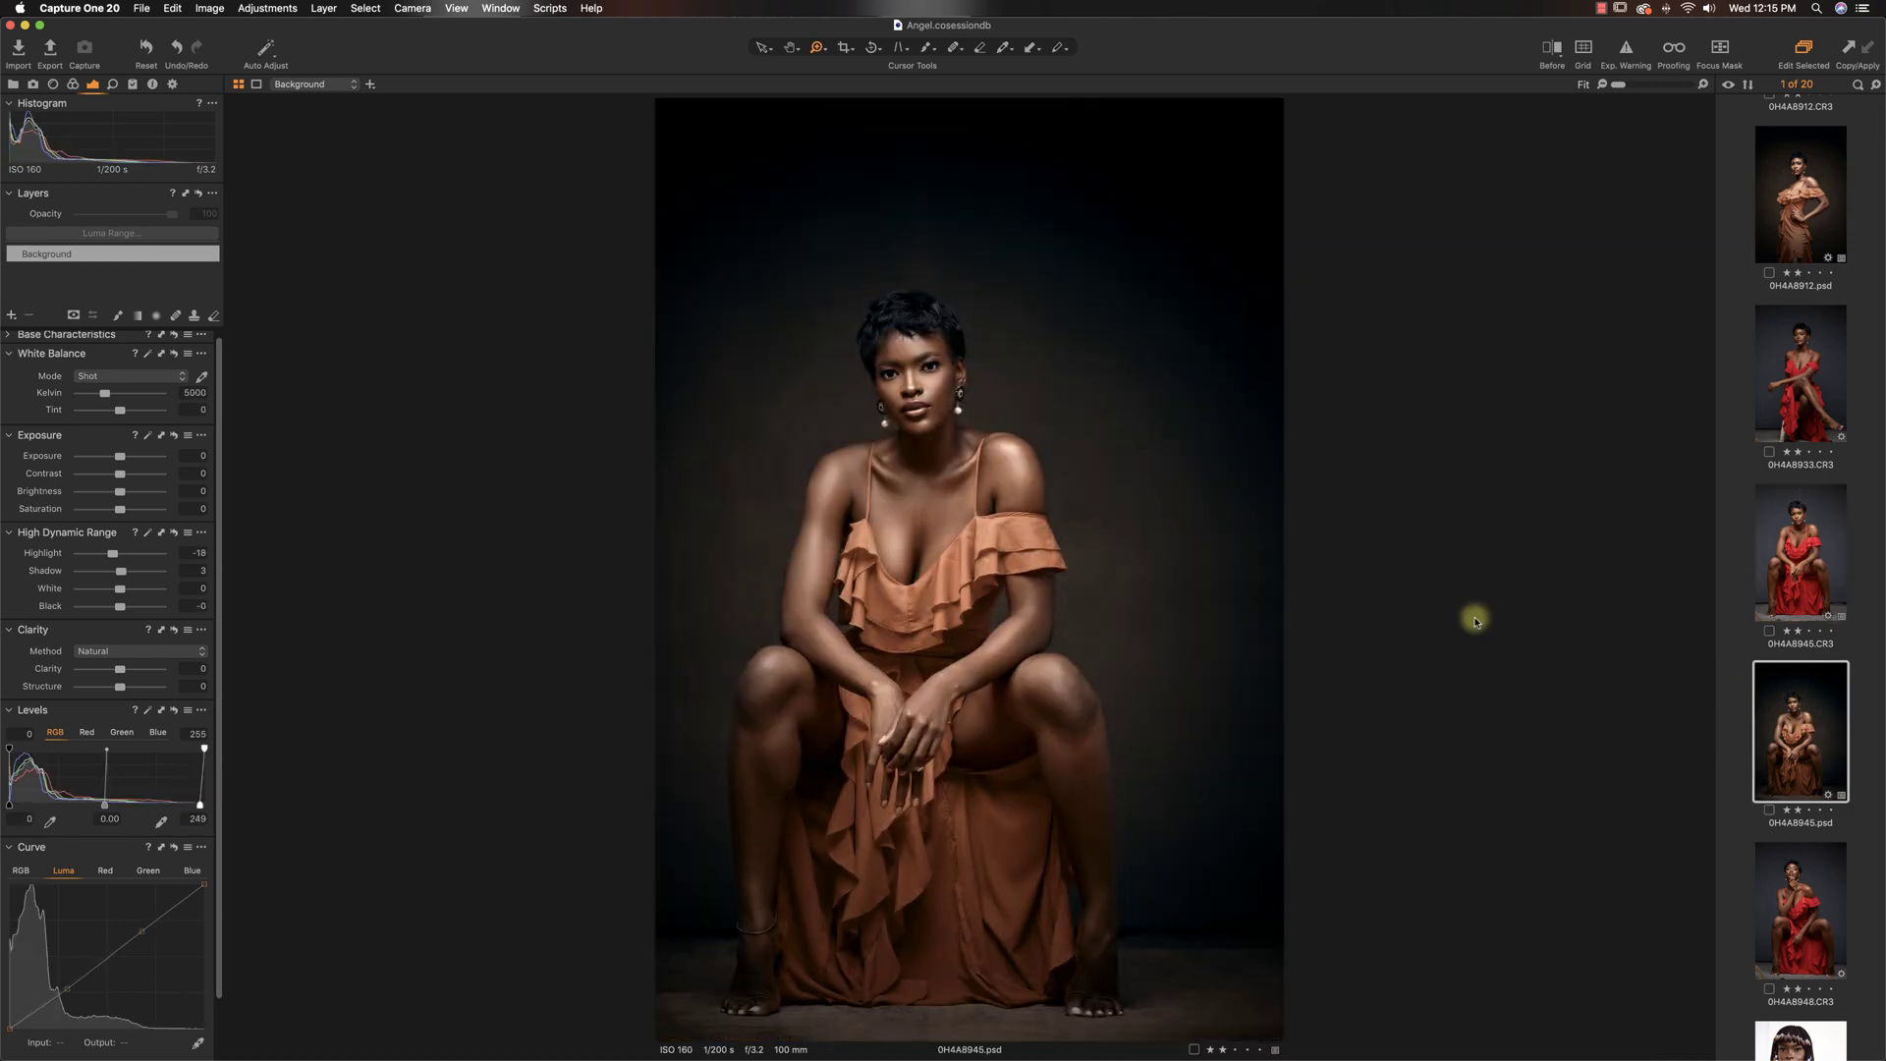
pyautogui.click(1793, 540)
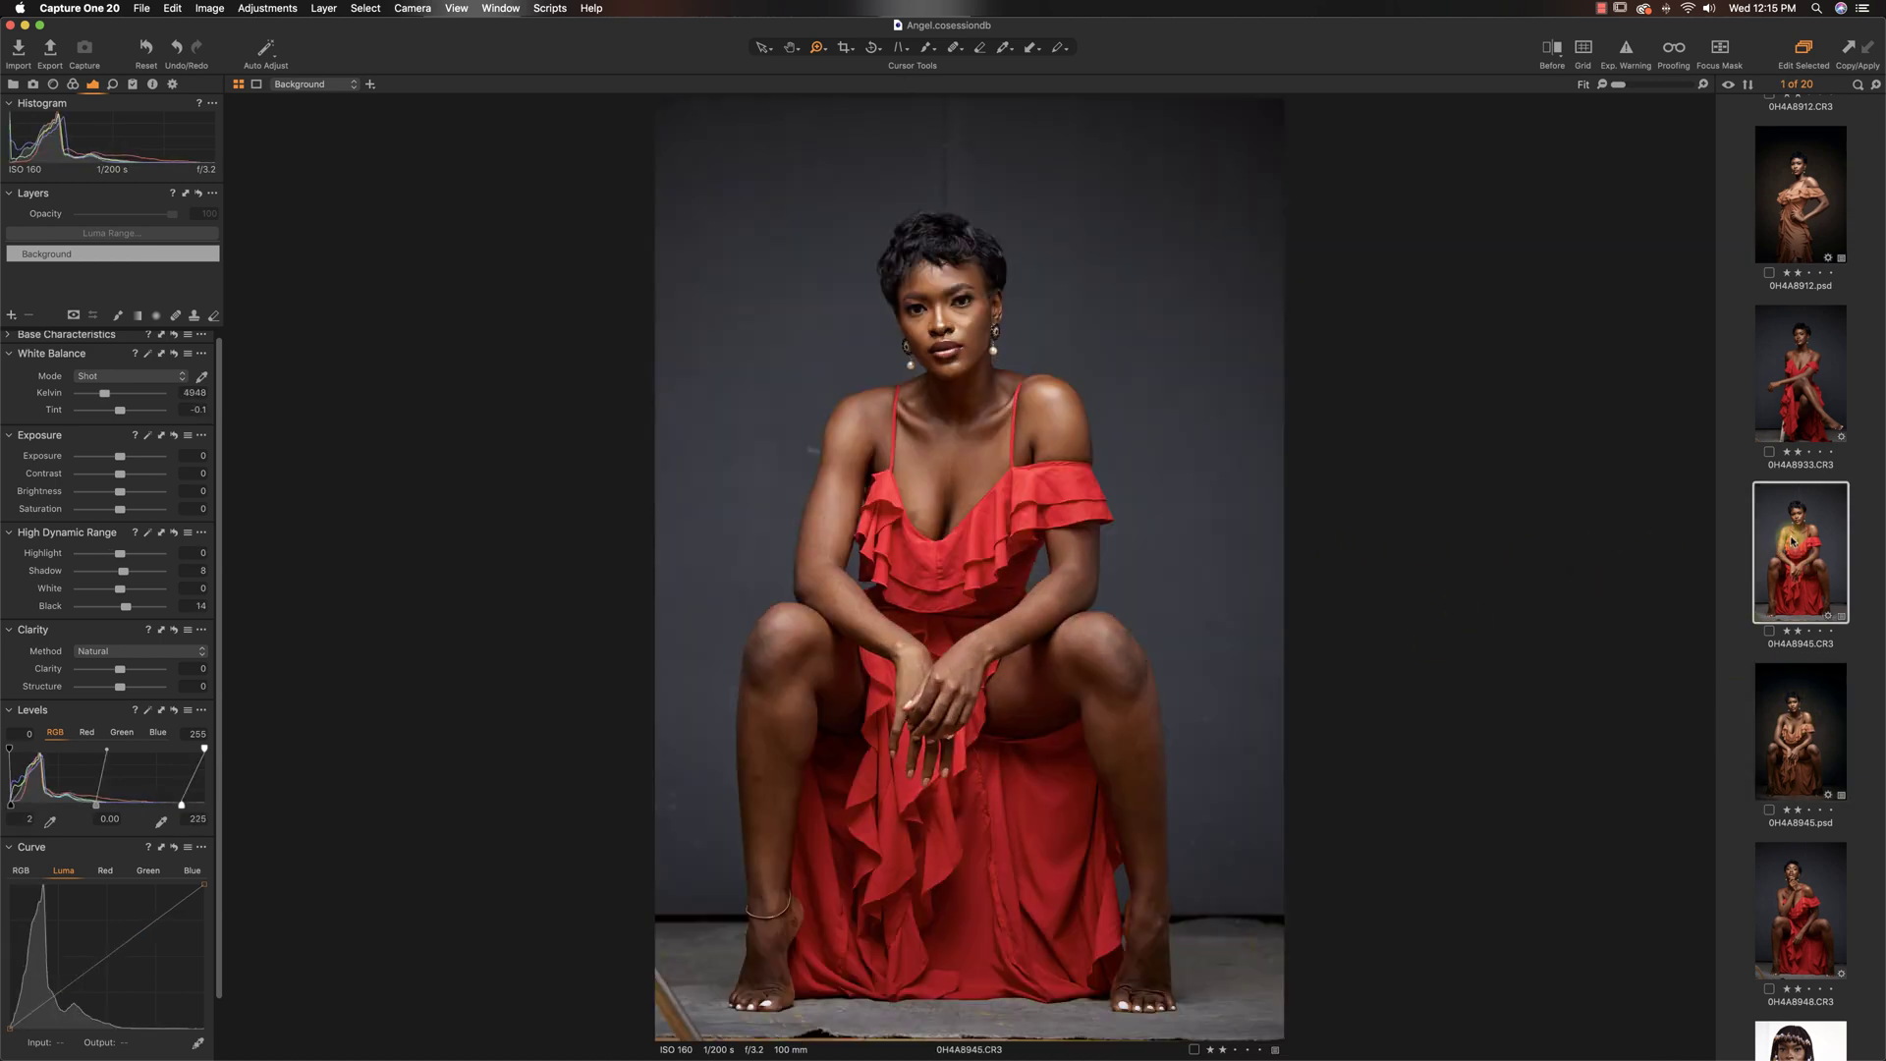
pyautogui.click(1800, 707)
# - View the before and after states of the adjustments, first on 0H4A8945.CR3 and then on 0H4A8945.psd
pyautogui.click(1794, 567)
pyautogui.click(1551, 48)
pyautogui.click(1551, 48)
pyautogui.click(1793, 698)
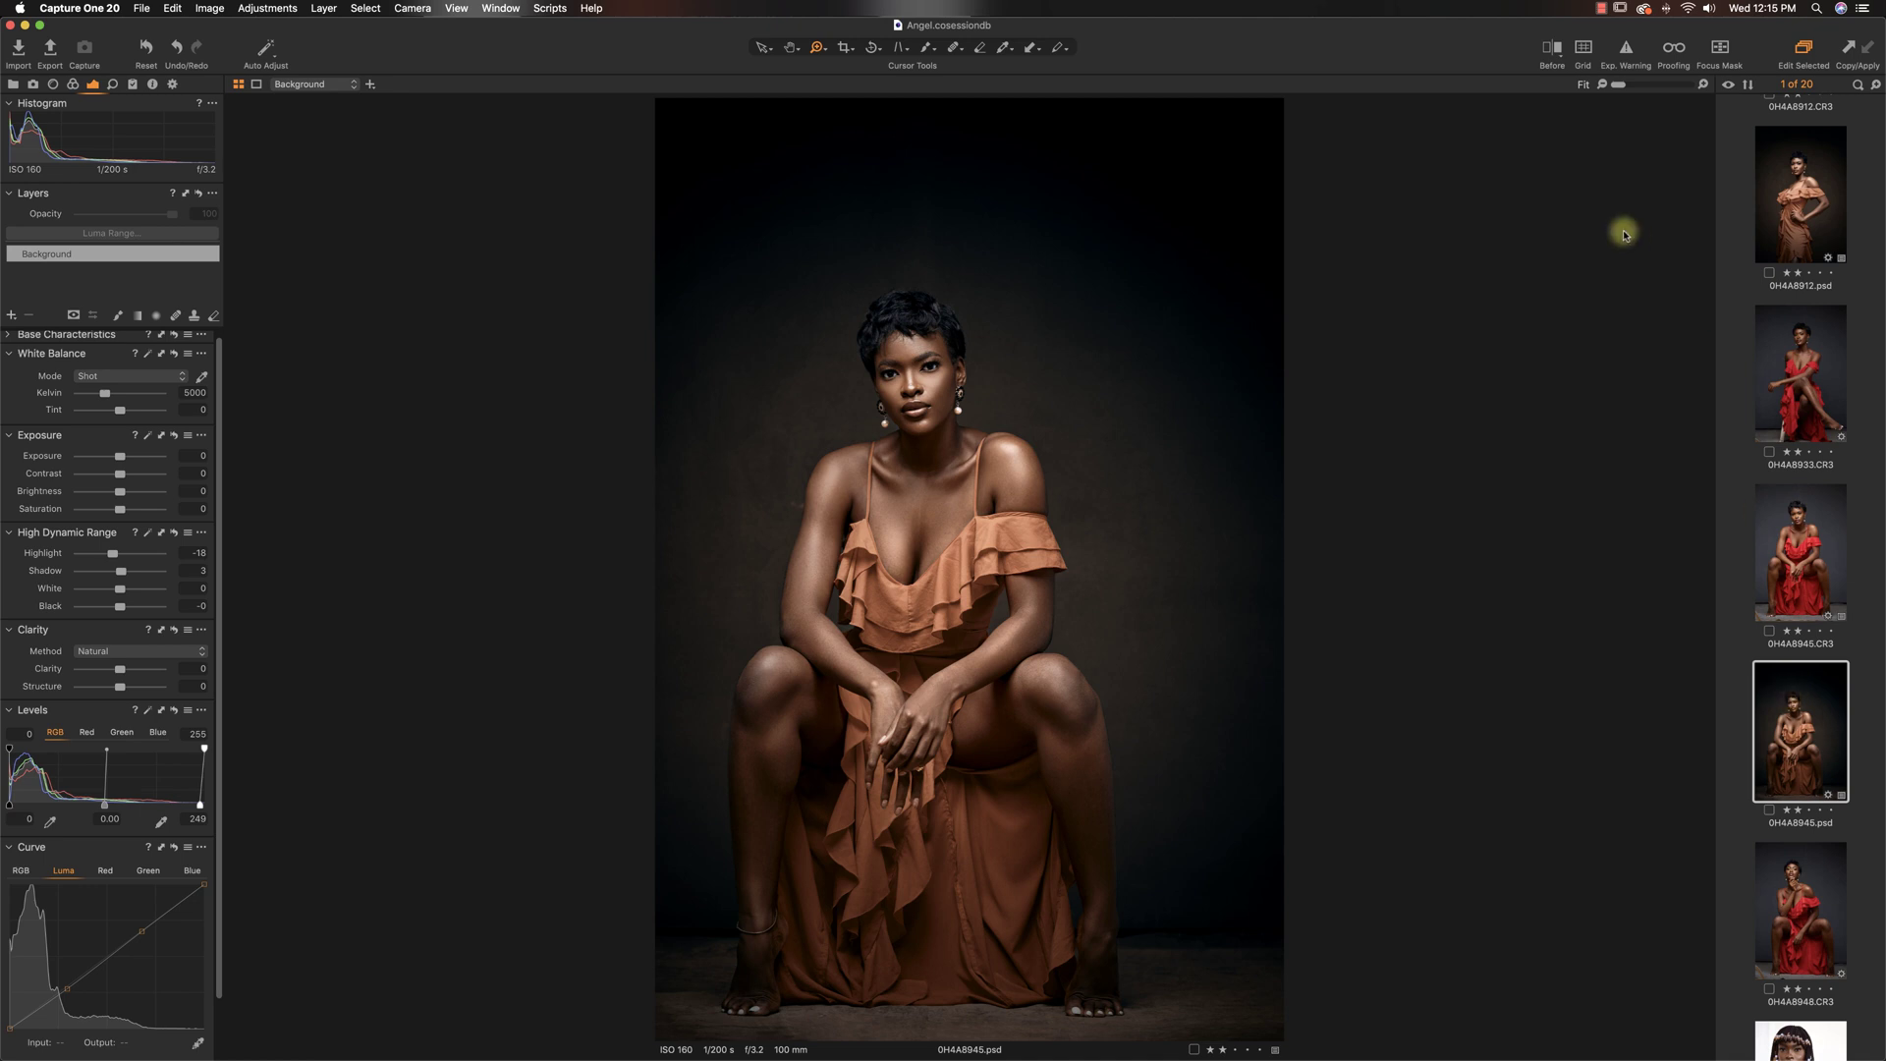
pyautogui.click(1551, 48)
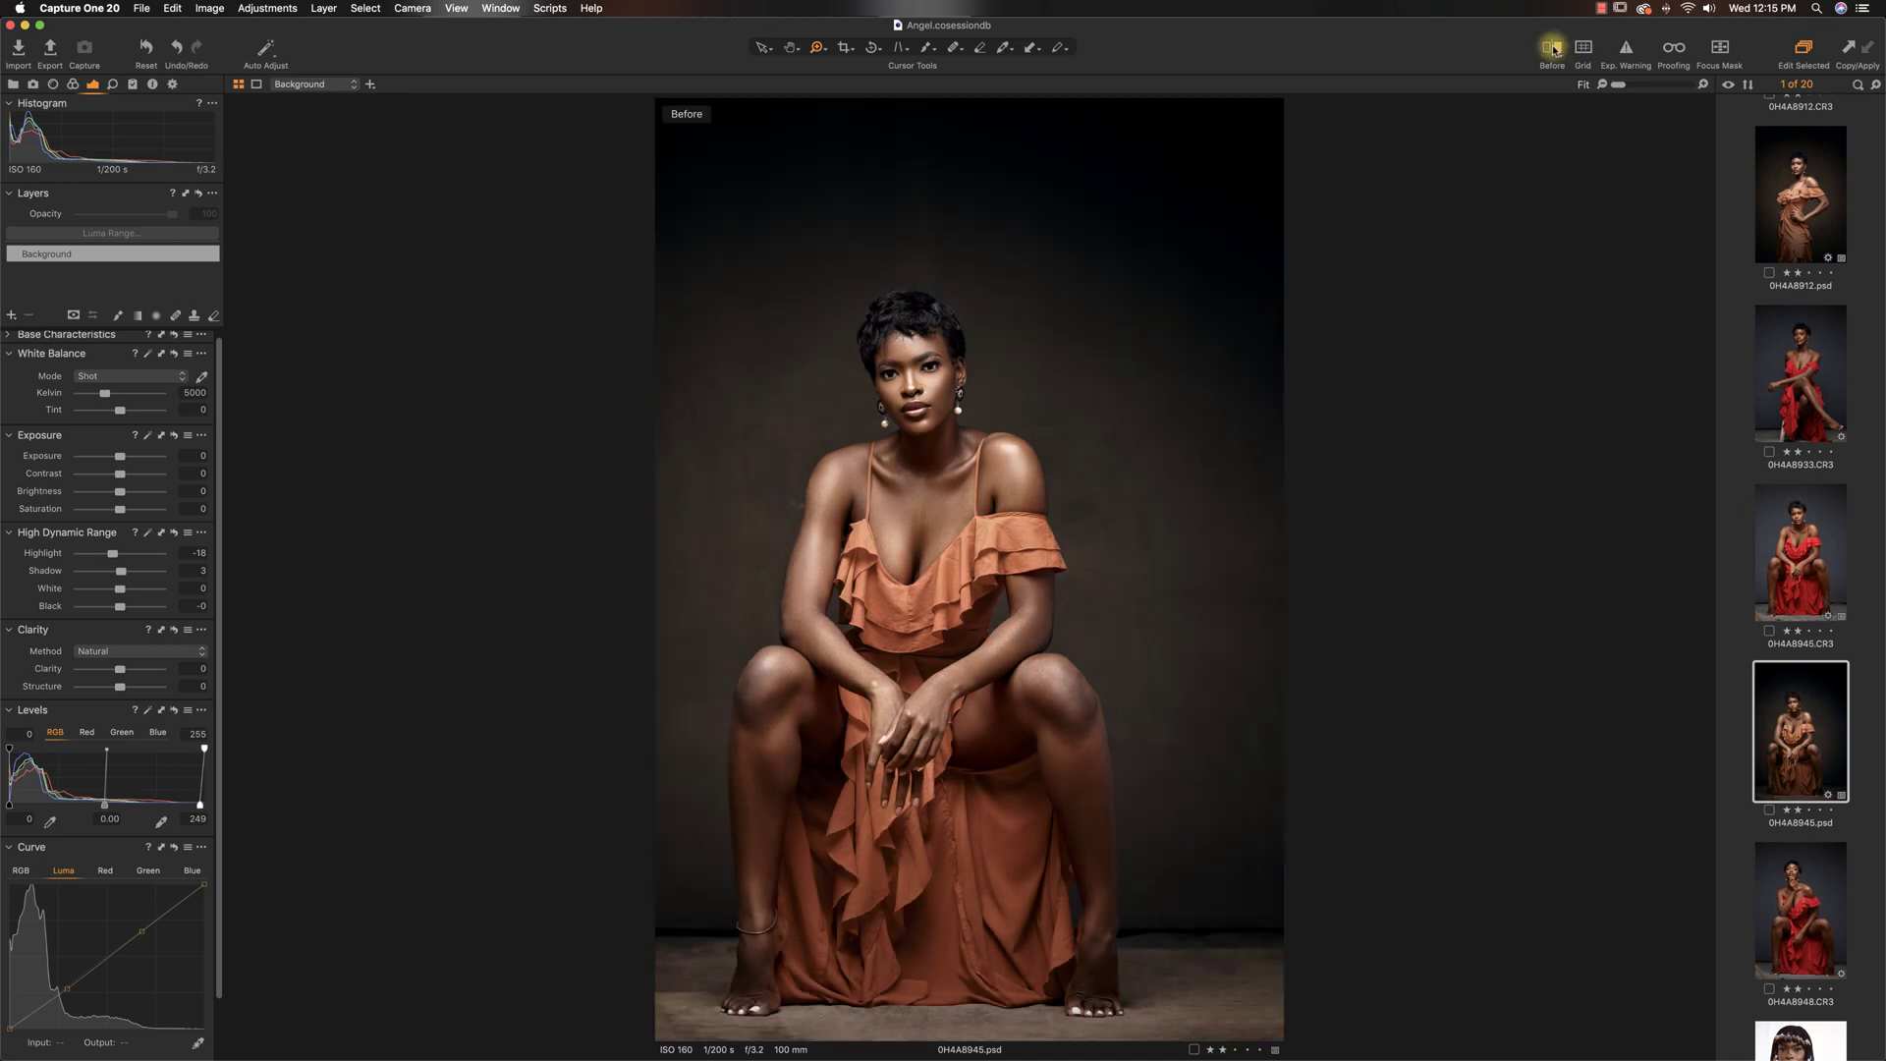
pyautogui.click(1554, 49)
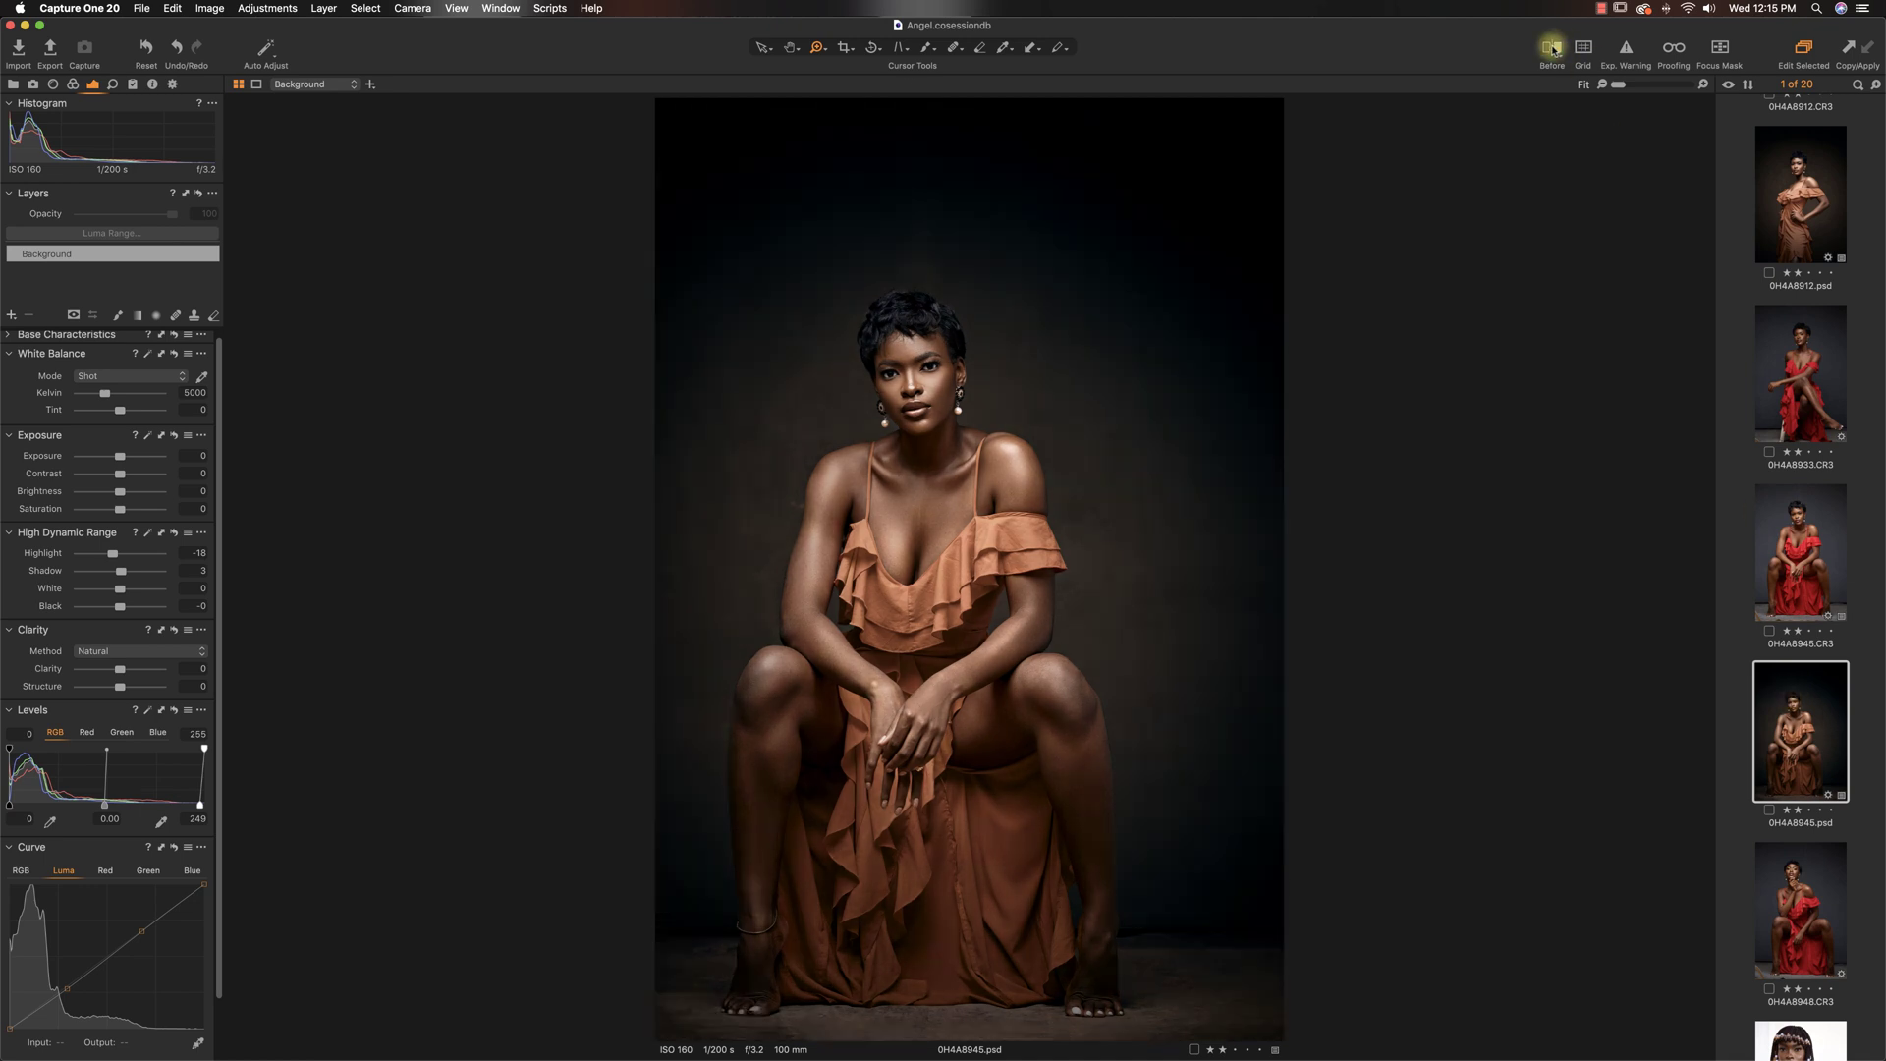
# - Alternate between the raw and retouched seated portraits again, ending on the raw 0H4A8945.CR3
pyautogui.click(1796, 535)
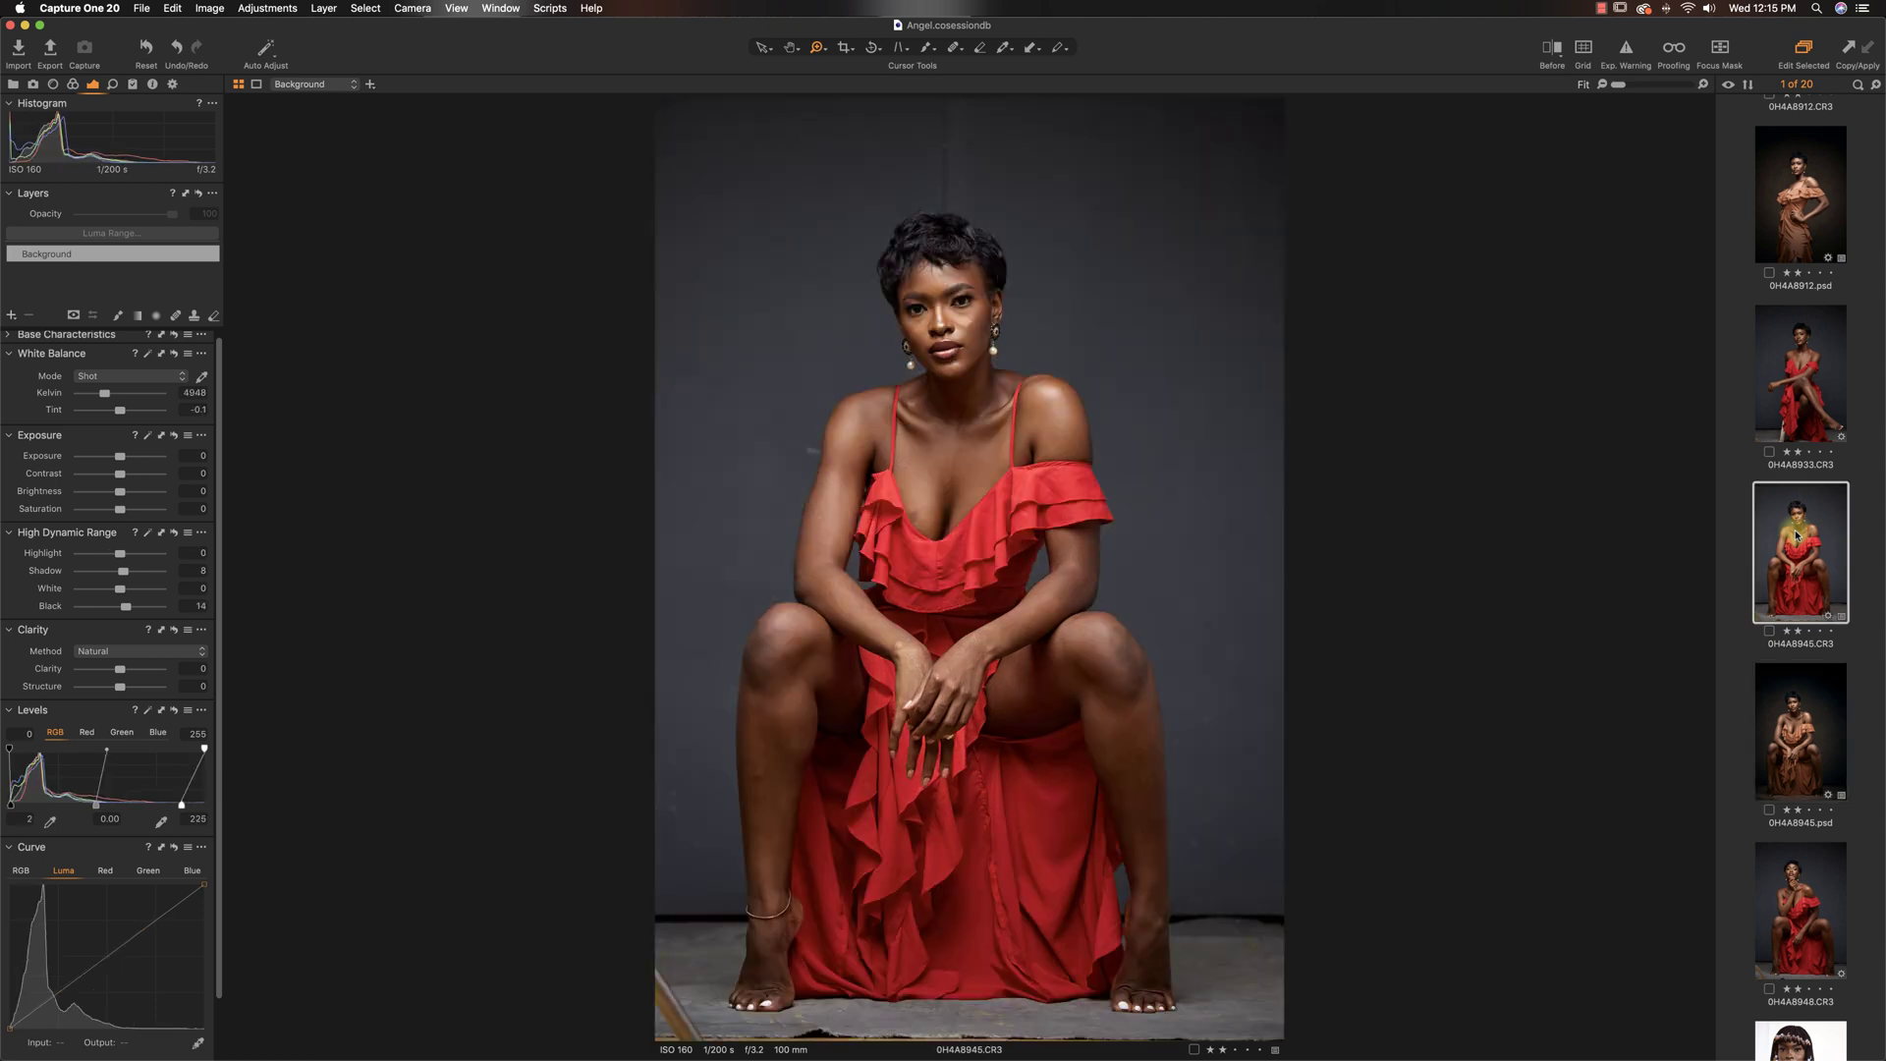
pyautogui.click(1804, 727)
pyautogui.click(1807, 543)
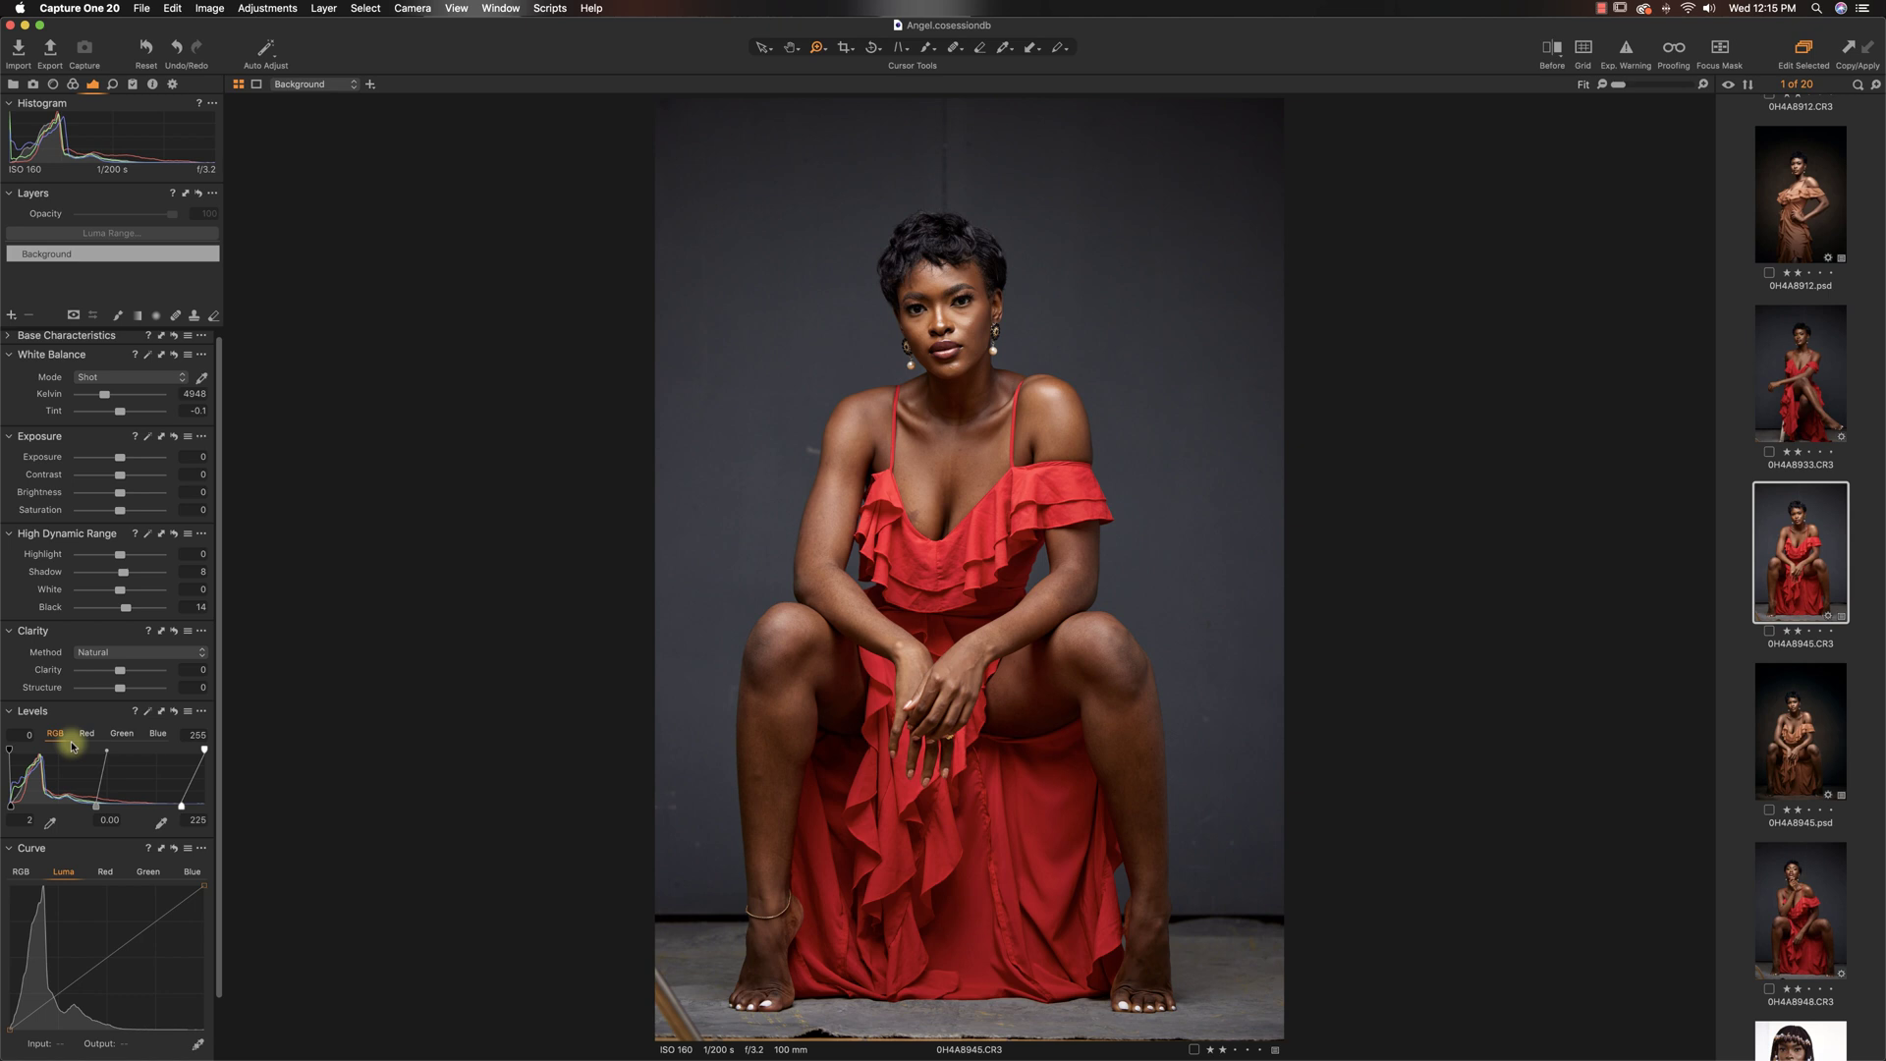
# - Reset the raw portrait's Black value to 0 and undo it, and do the same with its Shadow value
pyautogui.doubleClick(124, 608)
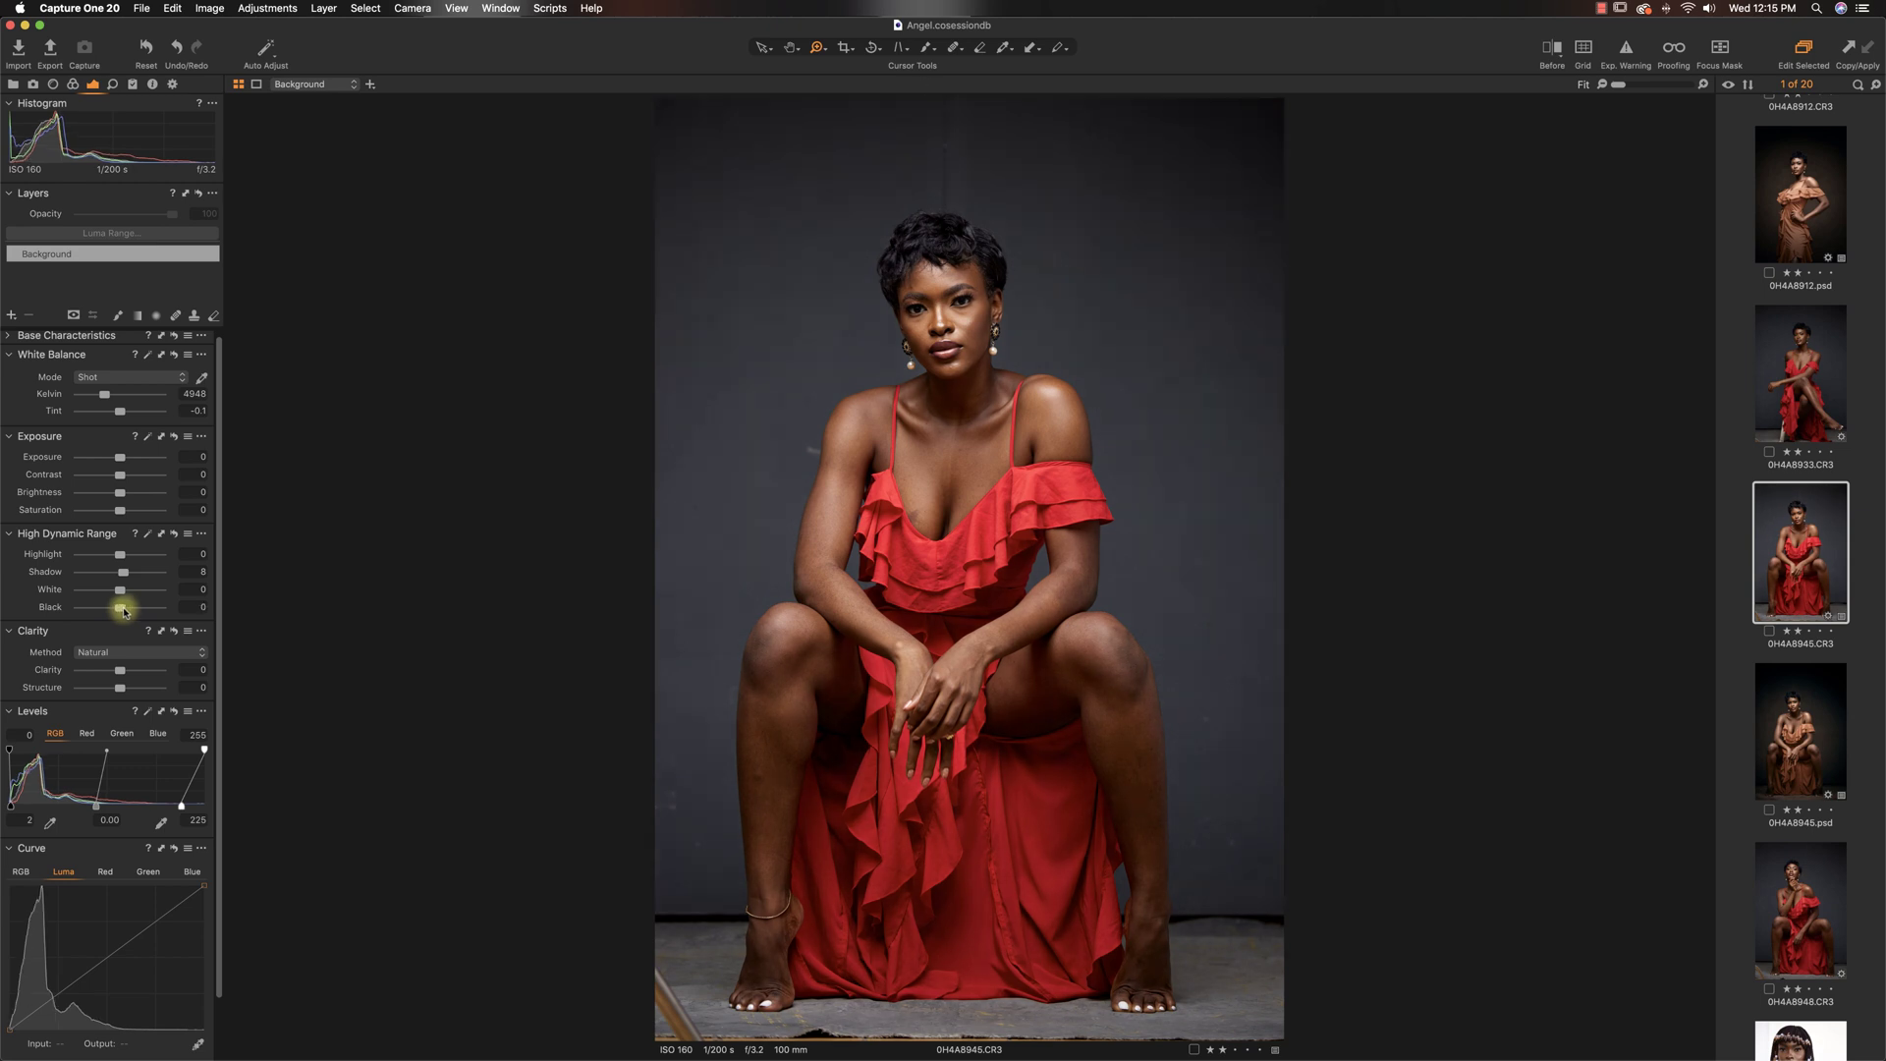
pyautogui.press('super+z')
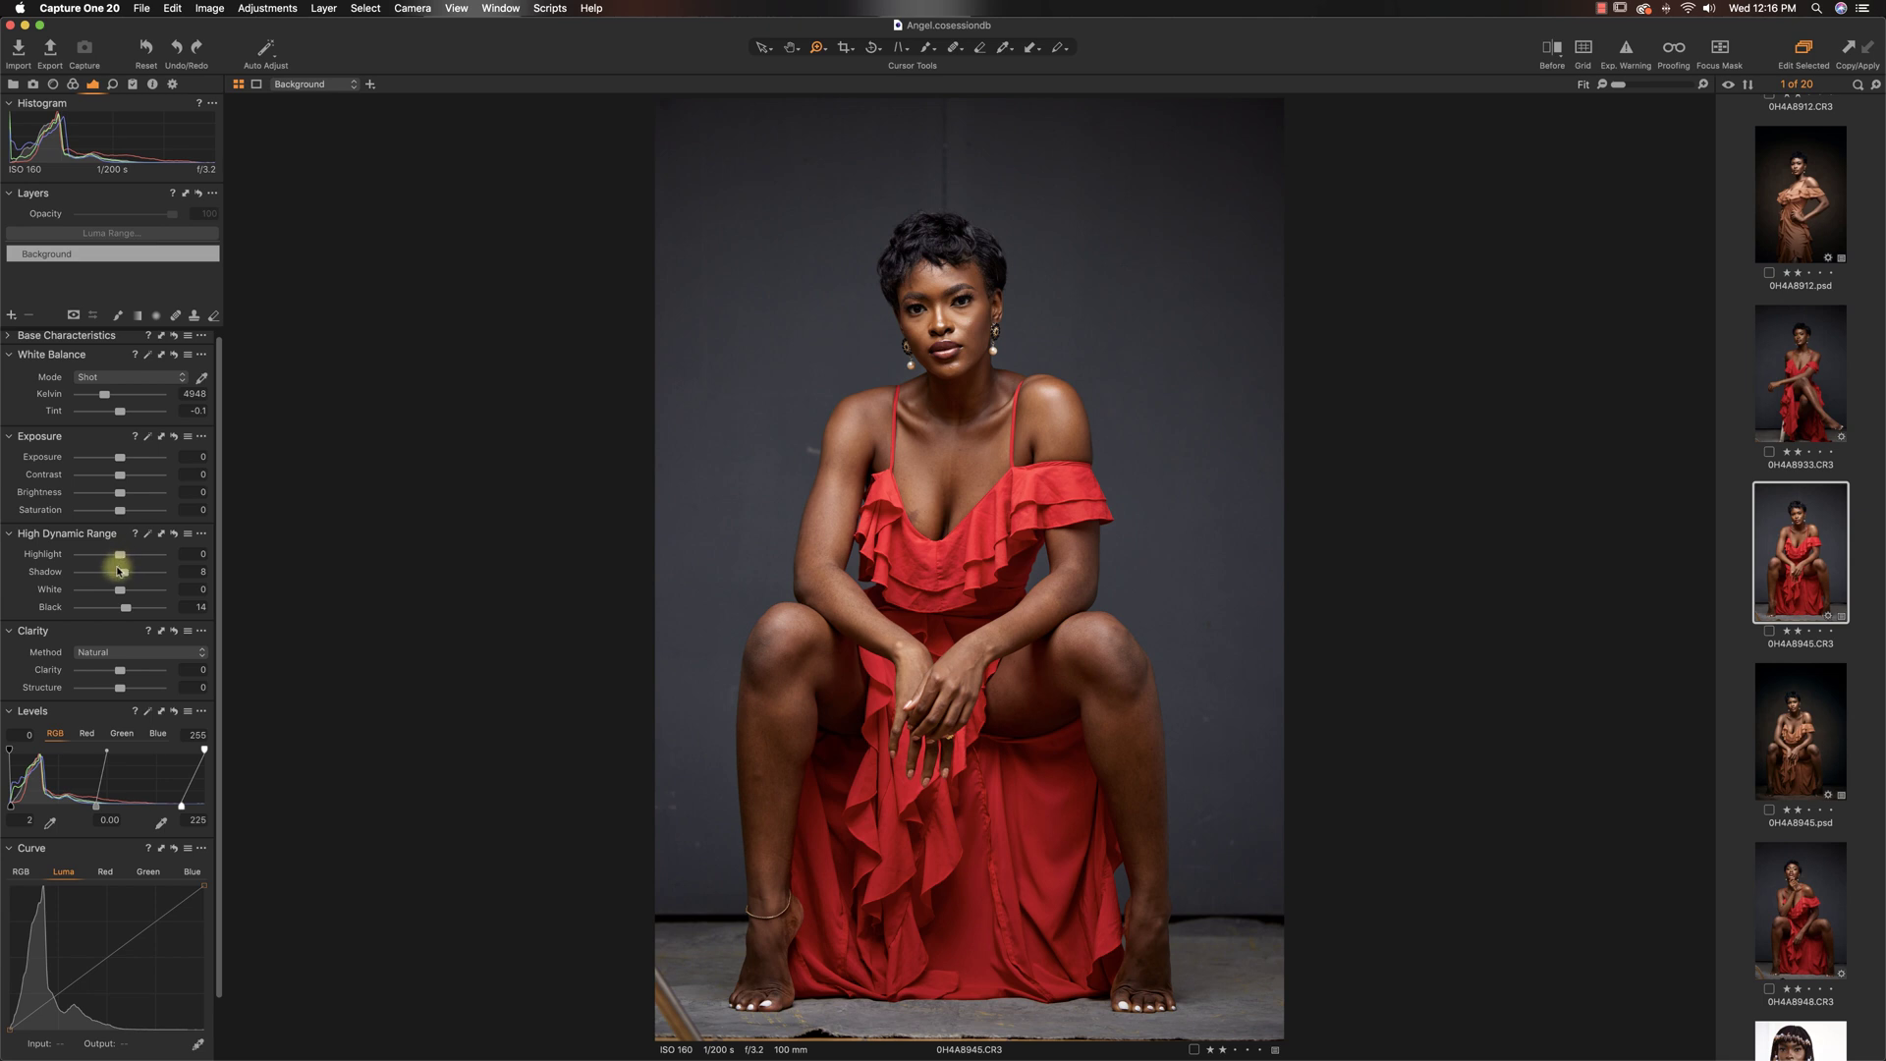
pyautogui.doubleClick(122, 571)
pyautogui.press('super+z')
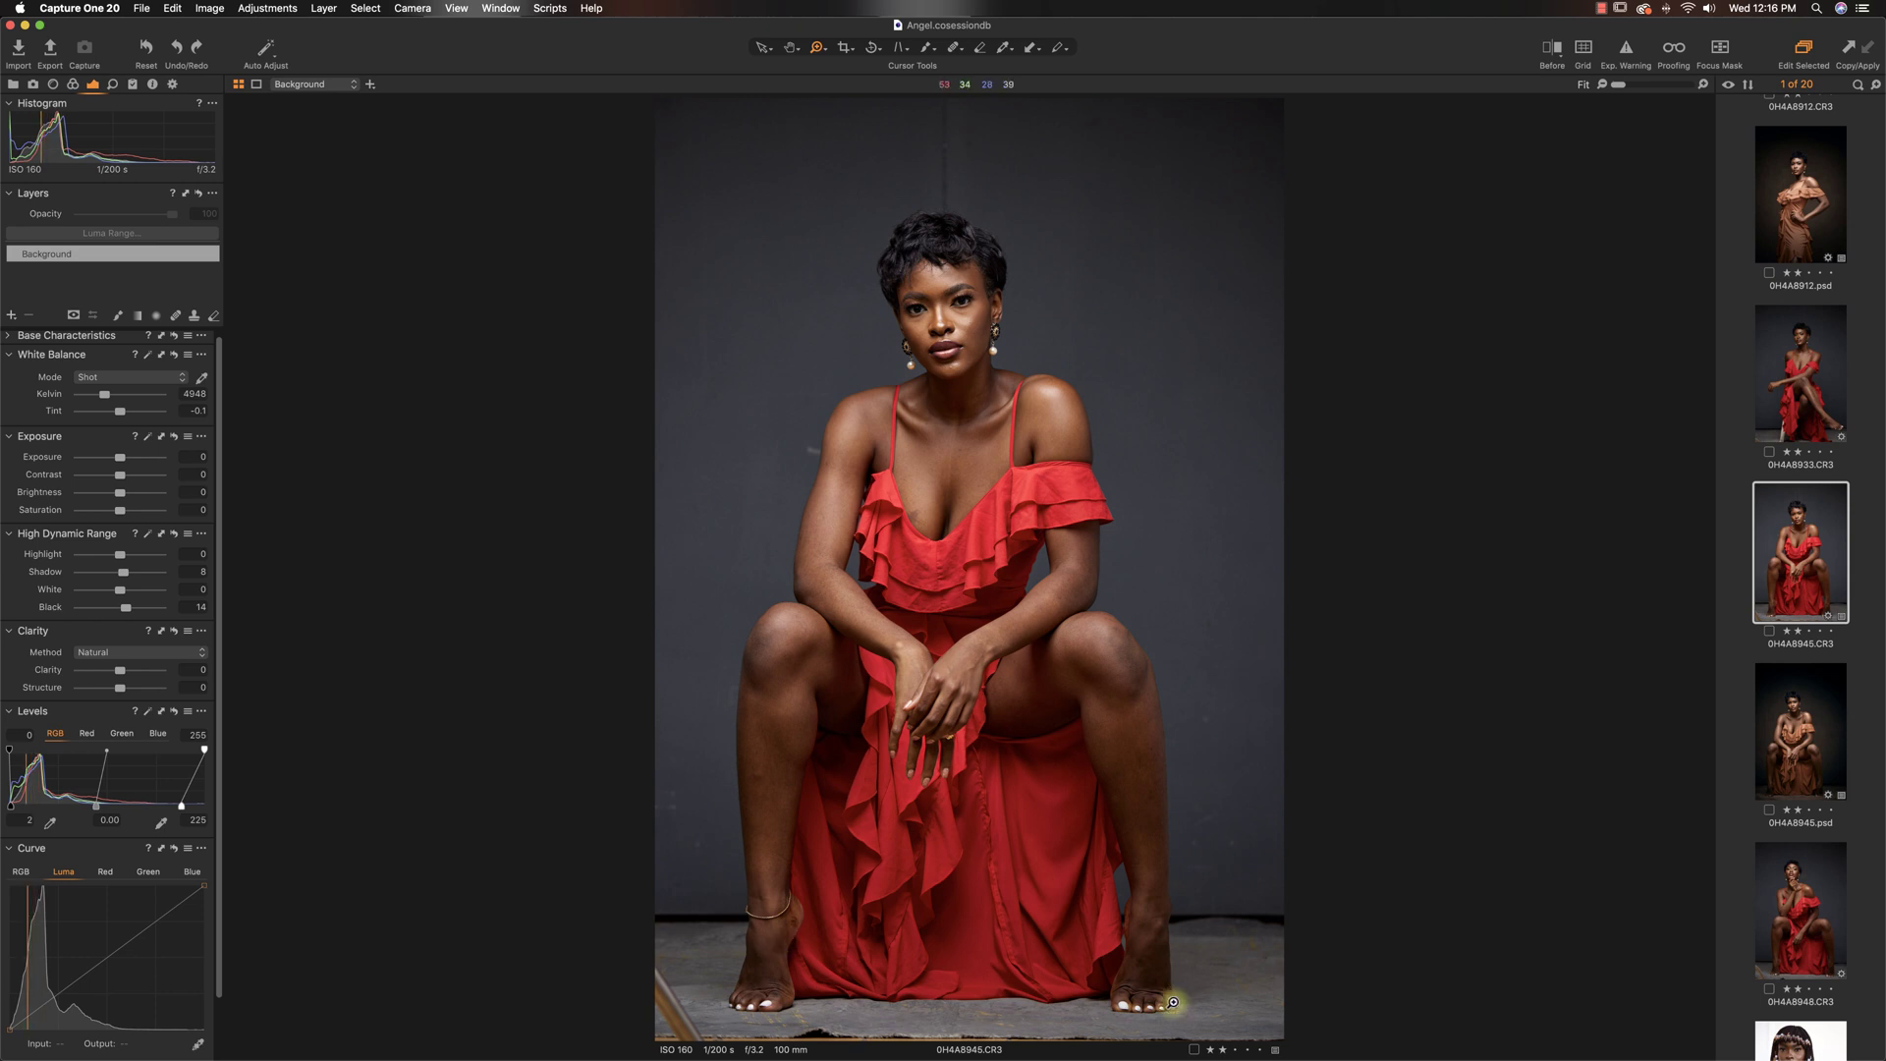
# - Select 0H4A8945.psd, switch to Photoshop, and leave only the Background layer and Layer 1 of that document visible
pyautogui.click(1813, 718)
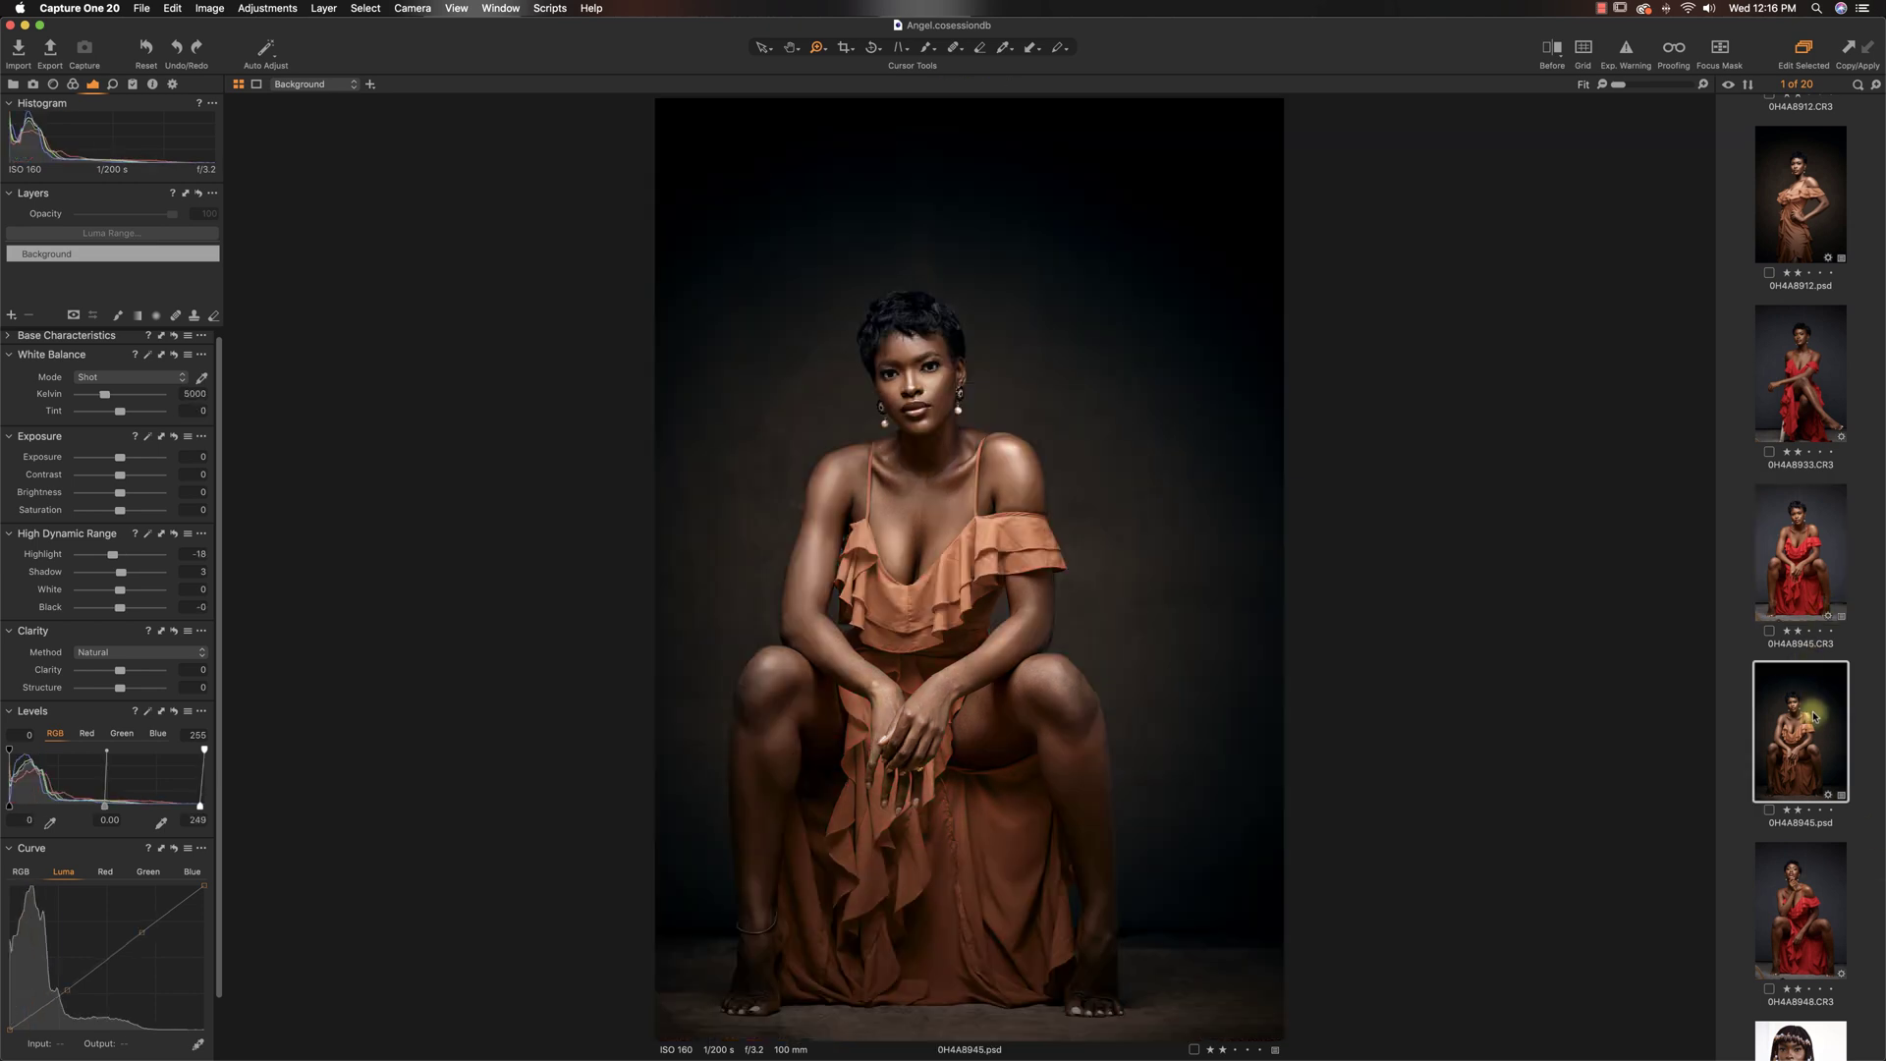
pyautogui.moveTo(1066, 1055)
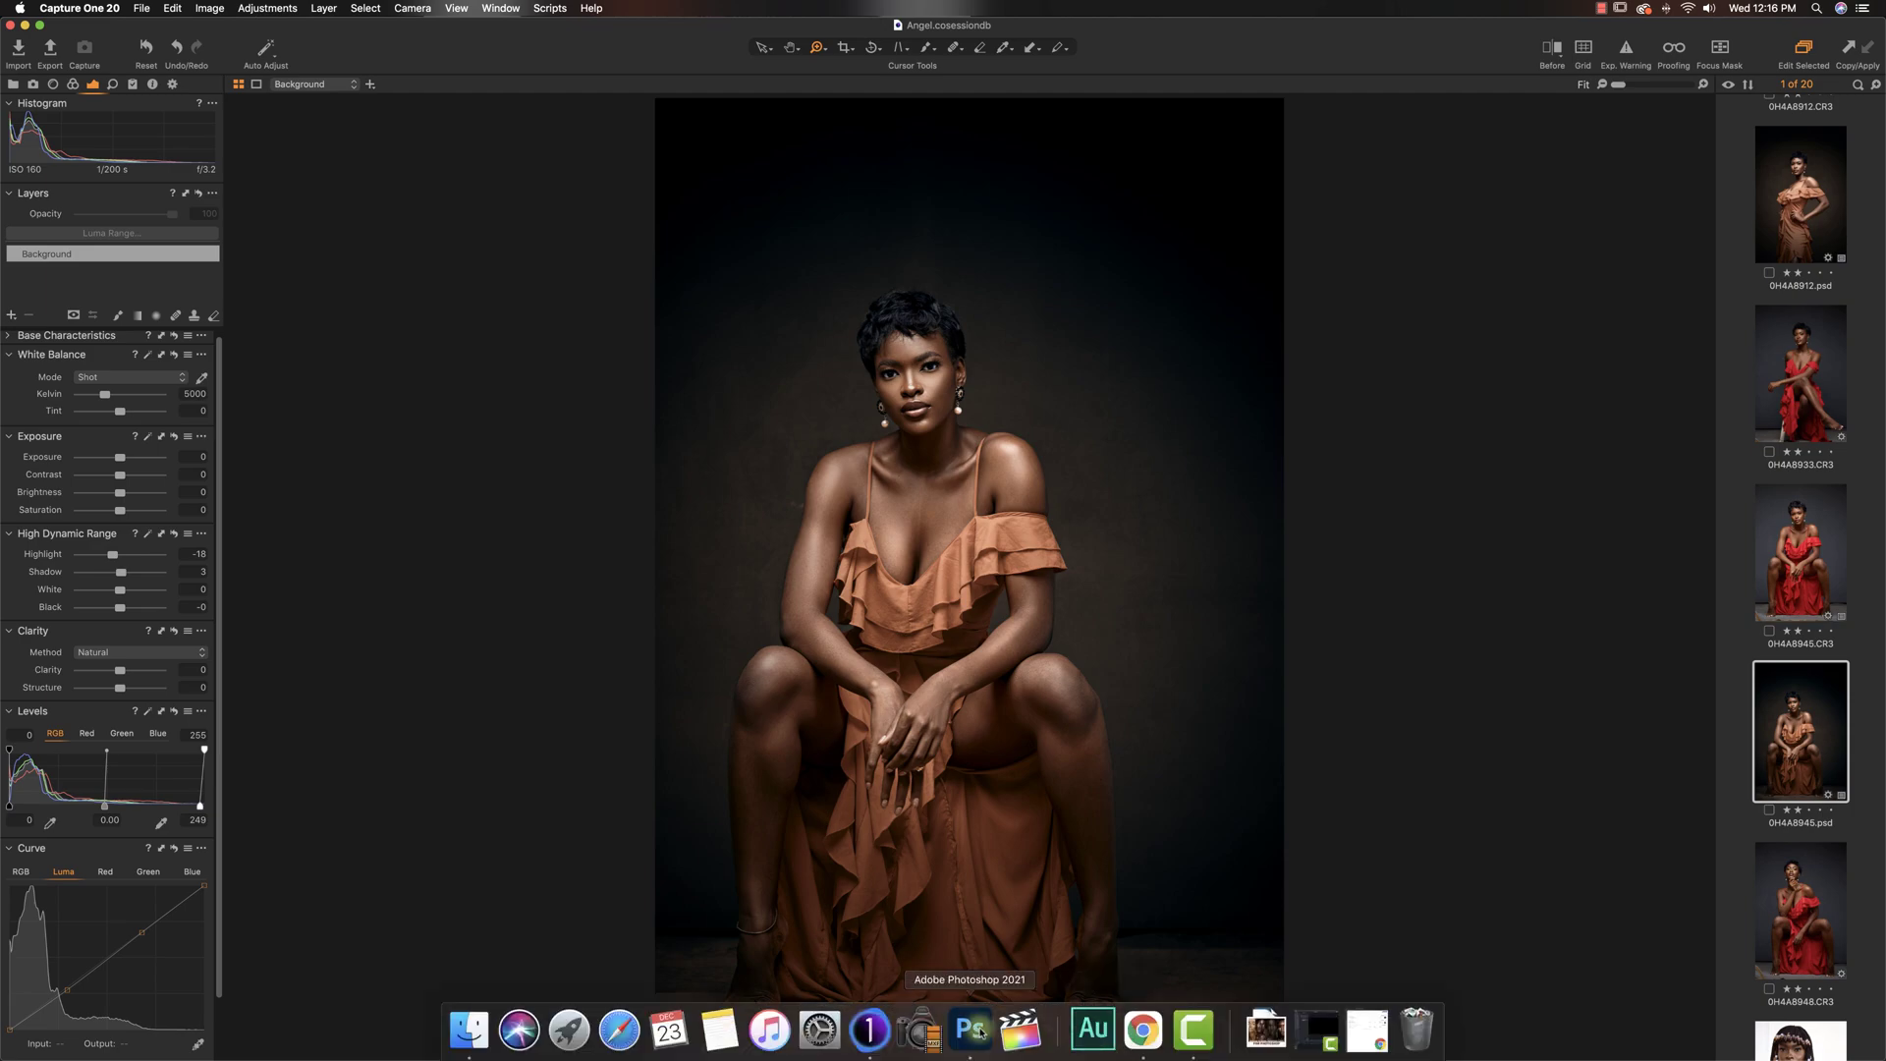
pyautogui.click(970, 1029)
pyautogui.scroll(-2, 1756, 681)
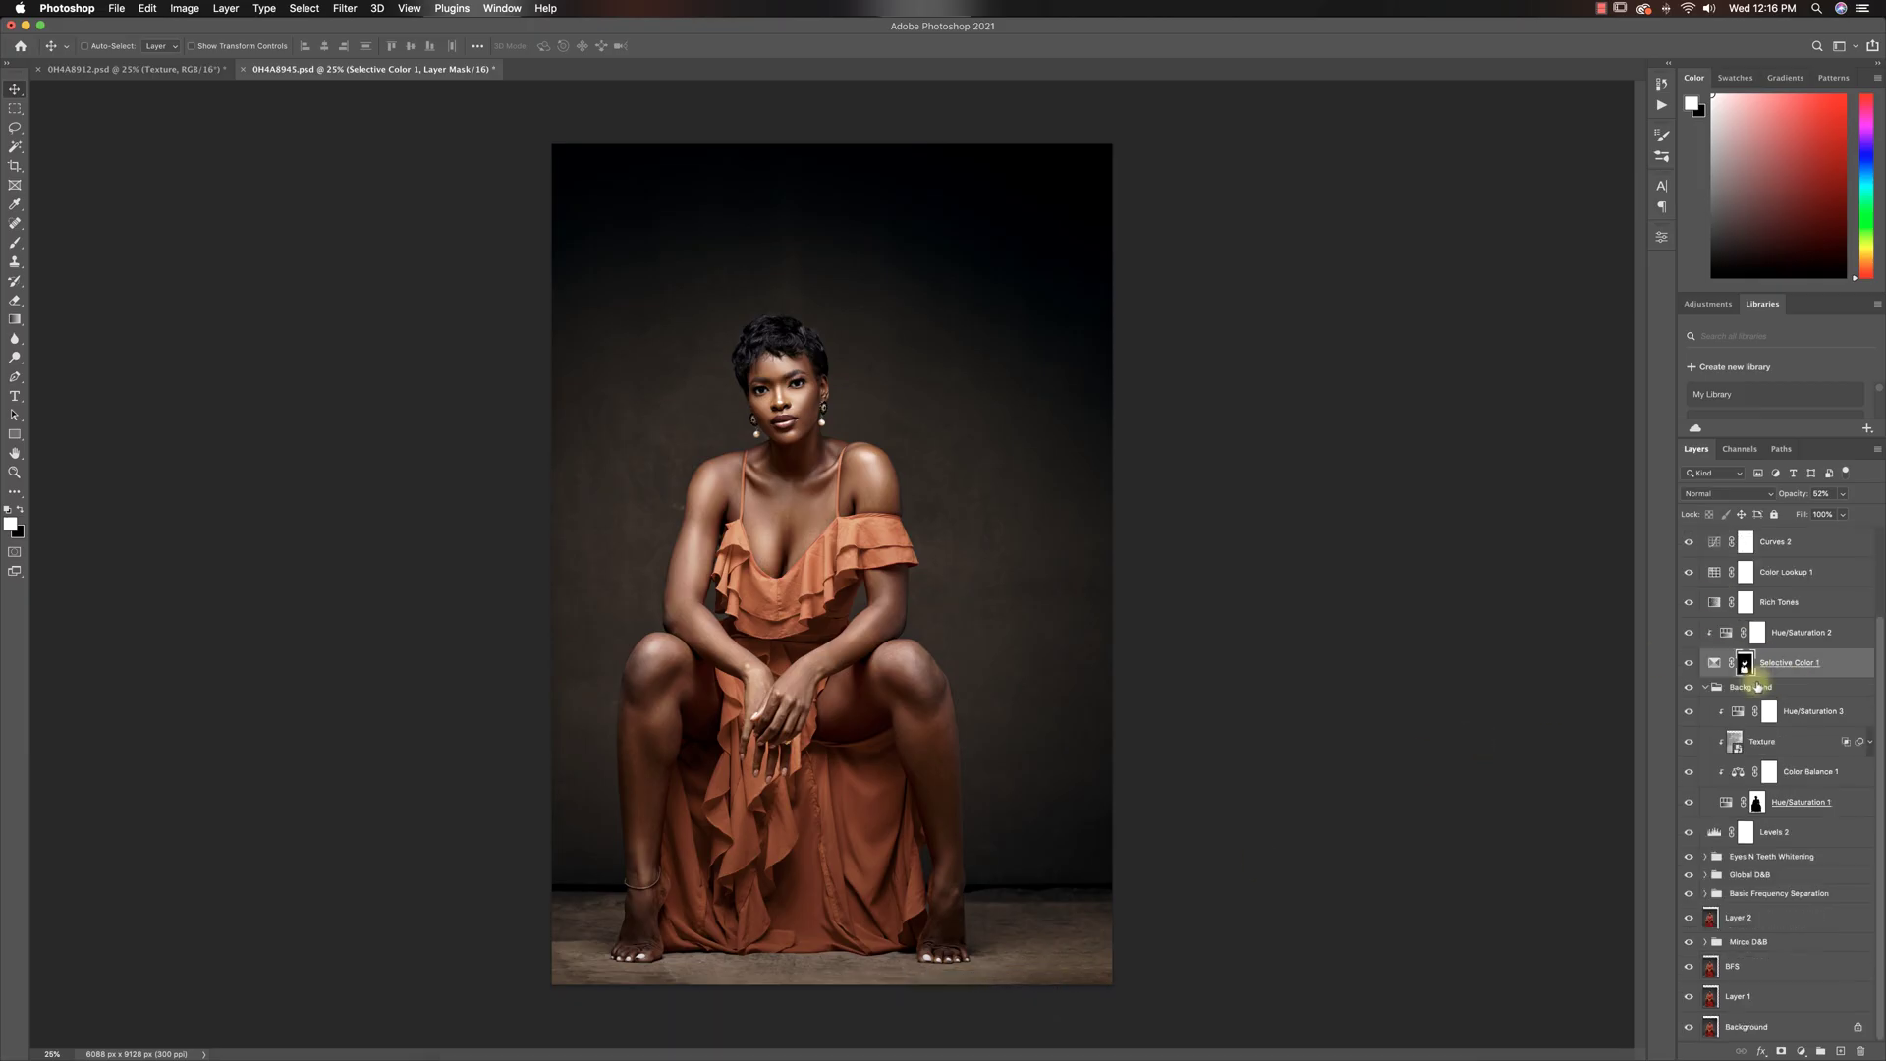
pyautogui.keyDown('alt'); pyautogui.click(1688, 1027); pyautogui.keyUp('alt')
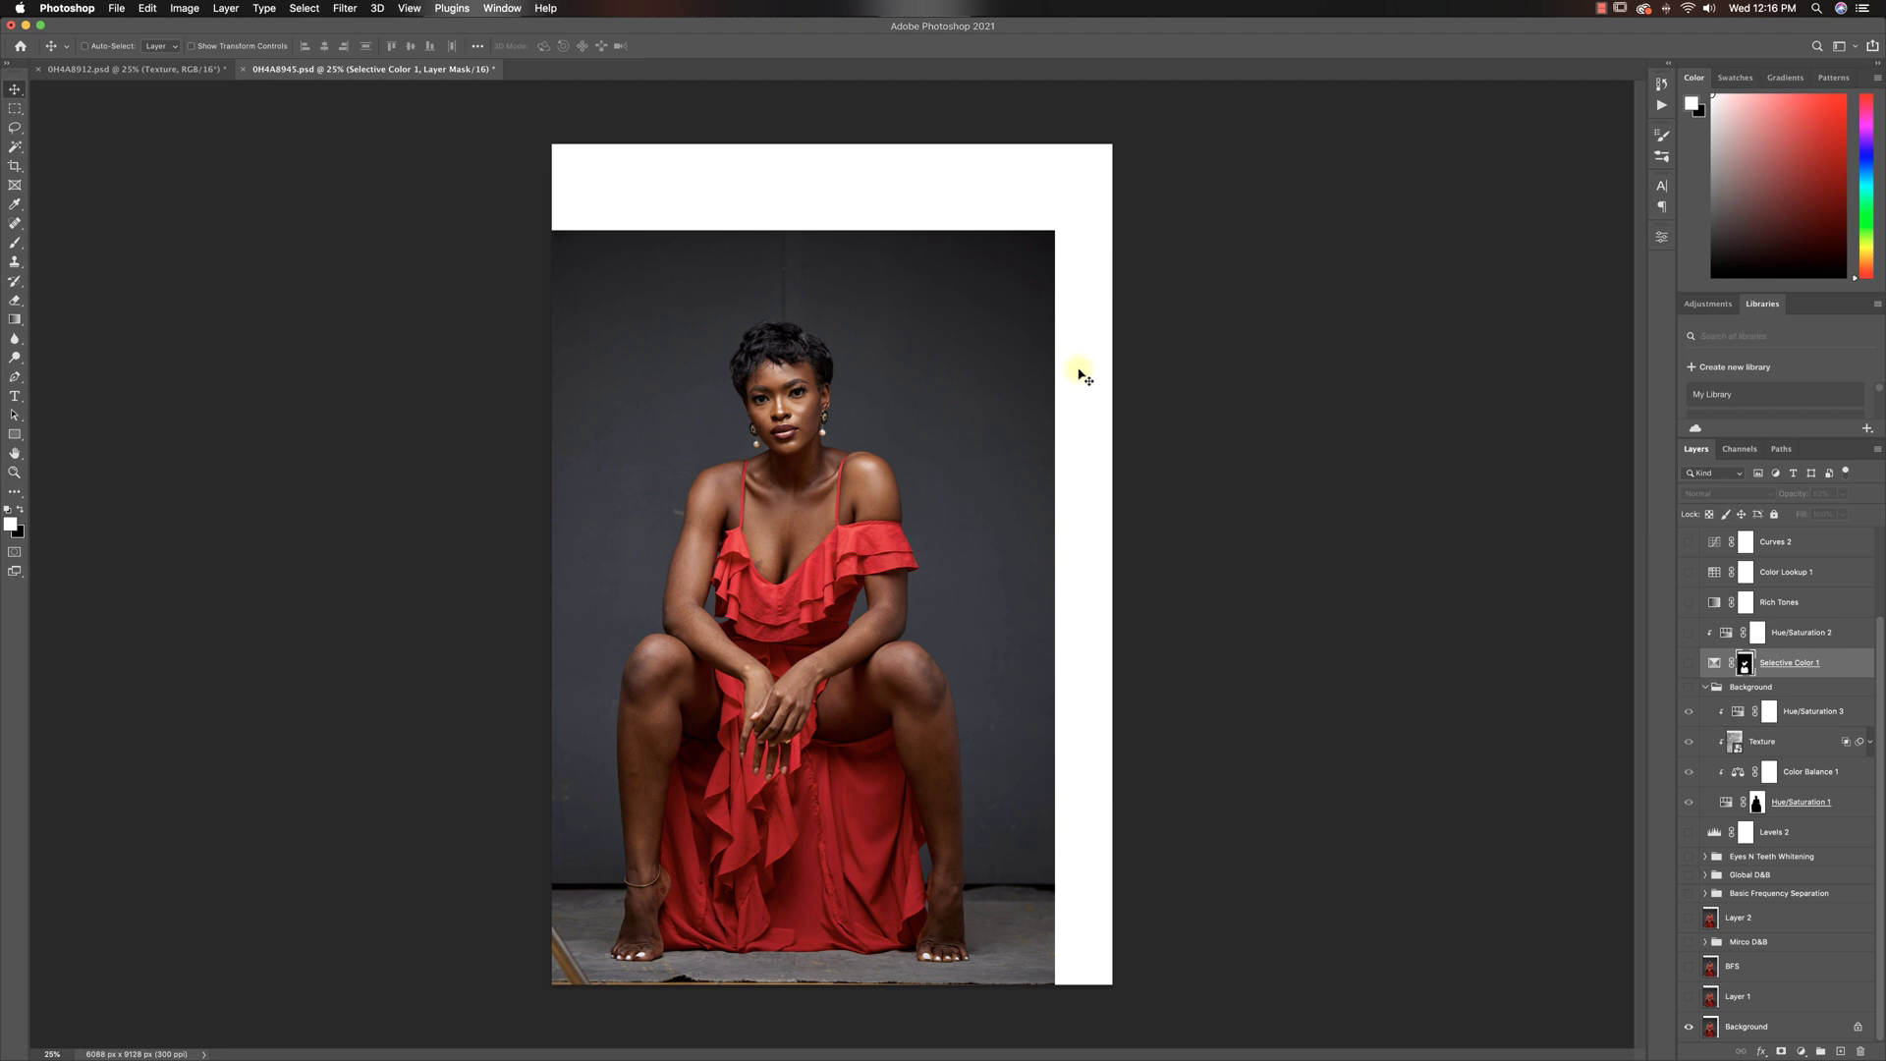
pyautogui.click(1688, 997)
pyautogui.click(1688, 998)
# - Outline a small patch of backdrop beside the model's head with the Lasso tool and make Layer 1 active
pyautogui.click(13, 128)
pyautogui.click(61, 125)
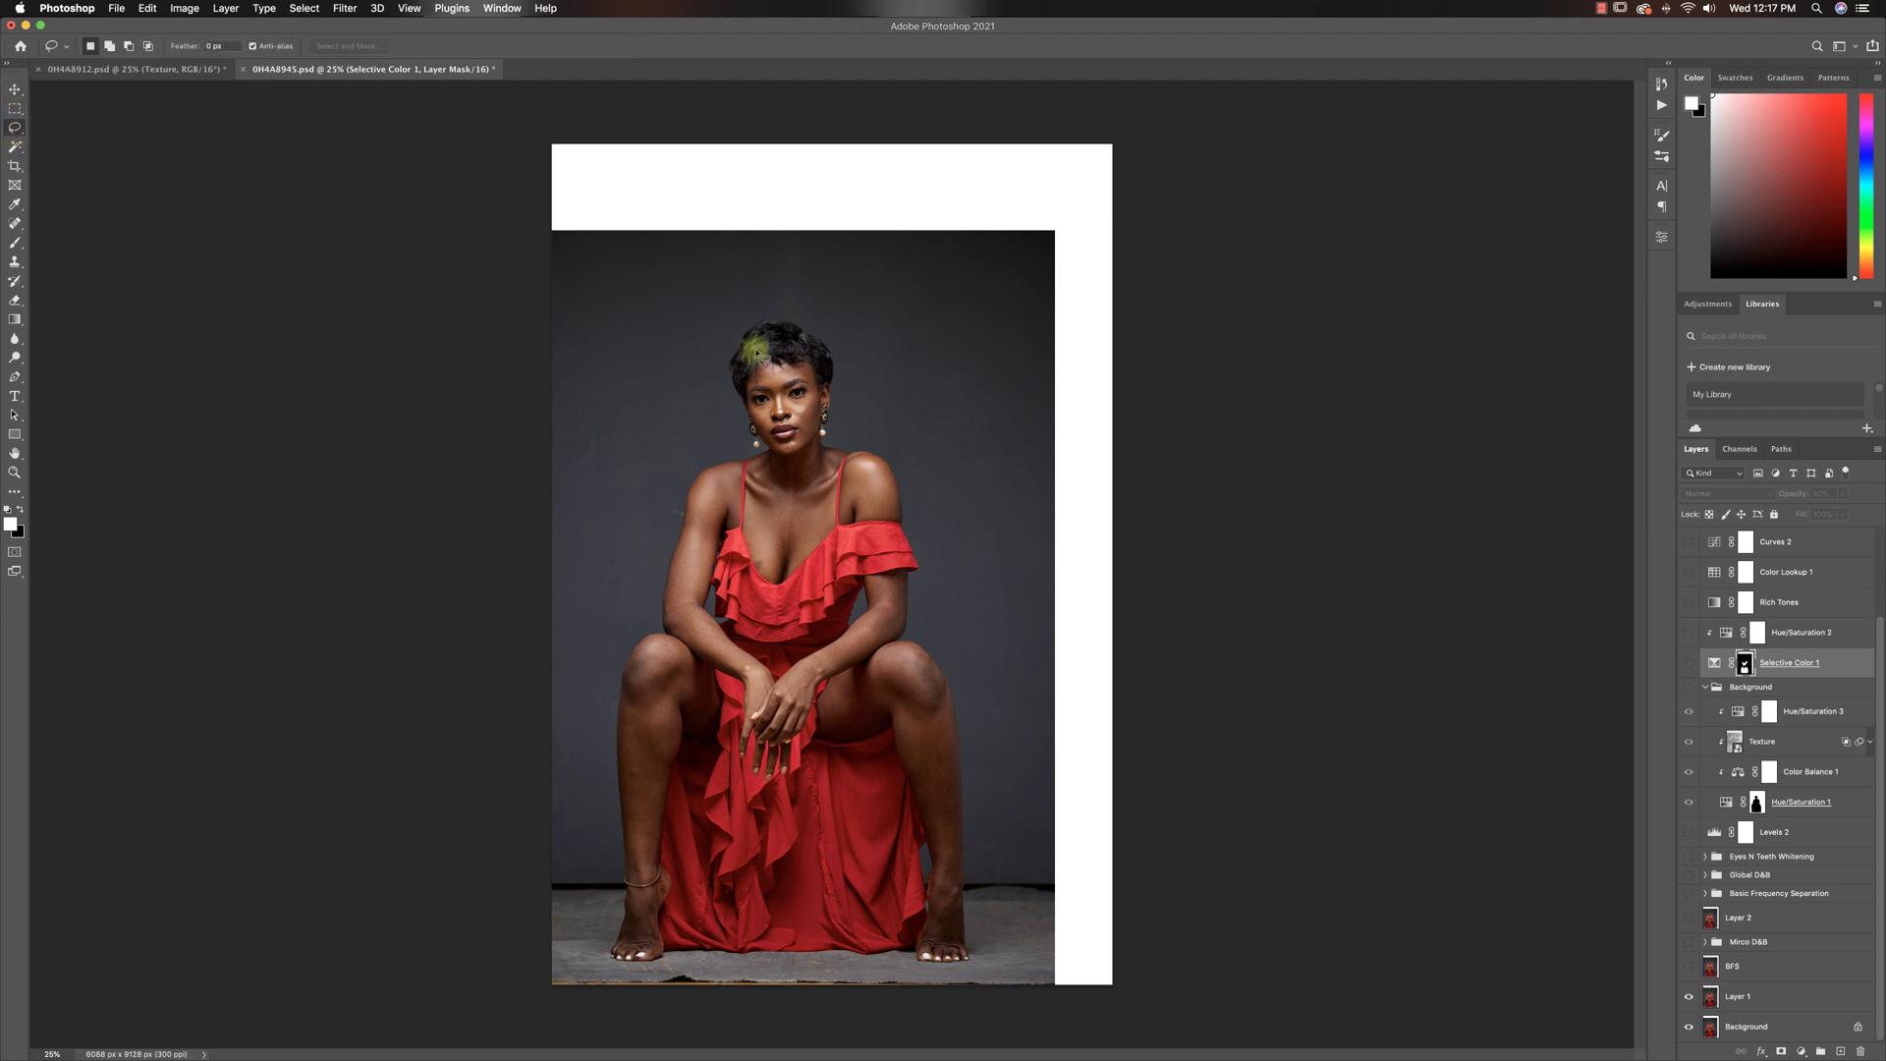
pyautogui.moveTo(608, 397)
pyautogui.mouseDown()
pyautogui.moveTo(619, 438)
pyautogui.moveTo(573, 446)
pyautogui.moveTo(606, 387)
pyautogui.moveTo(595, 360)
pyautogui.mouseUp()
pyautogui.click(1739, 997)
# - Set up a Content-Aware fill for the lassoed backdrop patch, cancel it, and clear the selection
pyautogui.rightClick(595, 430)
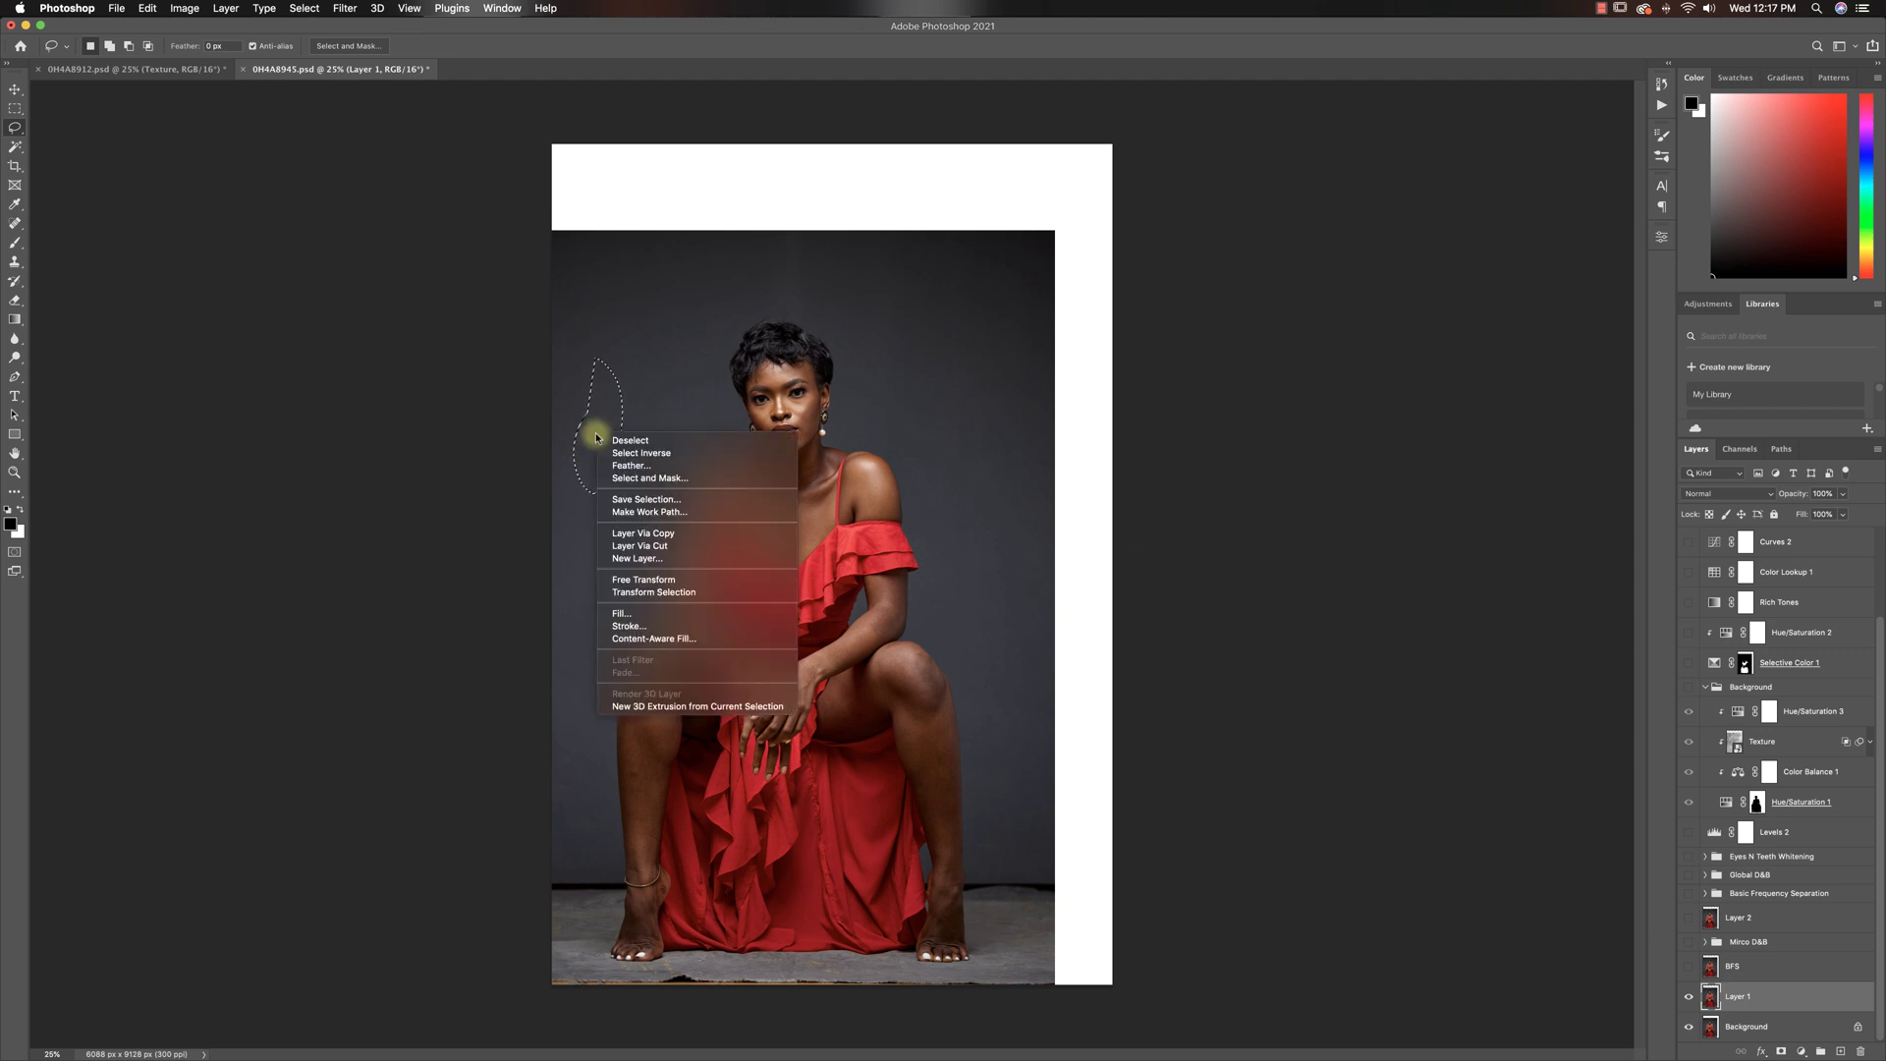
pyautogui.click(634, 613)
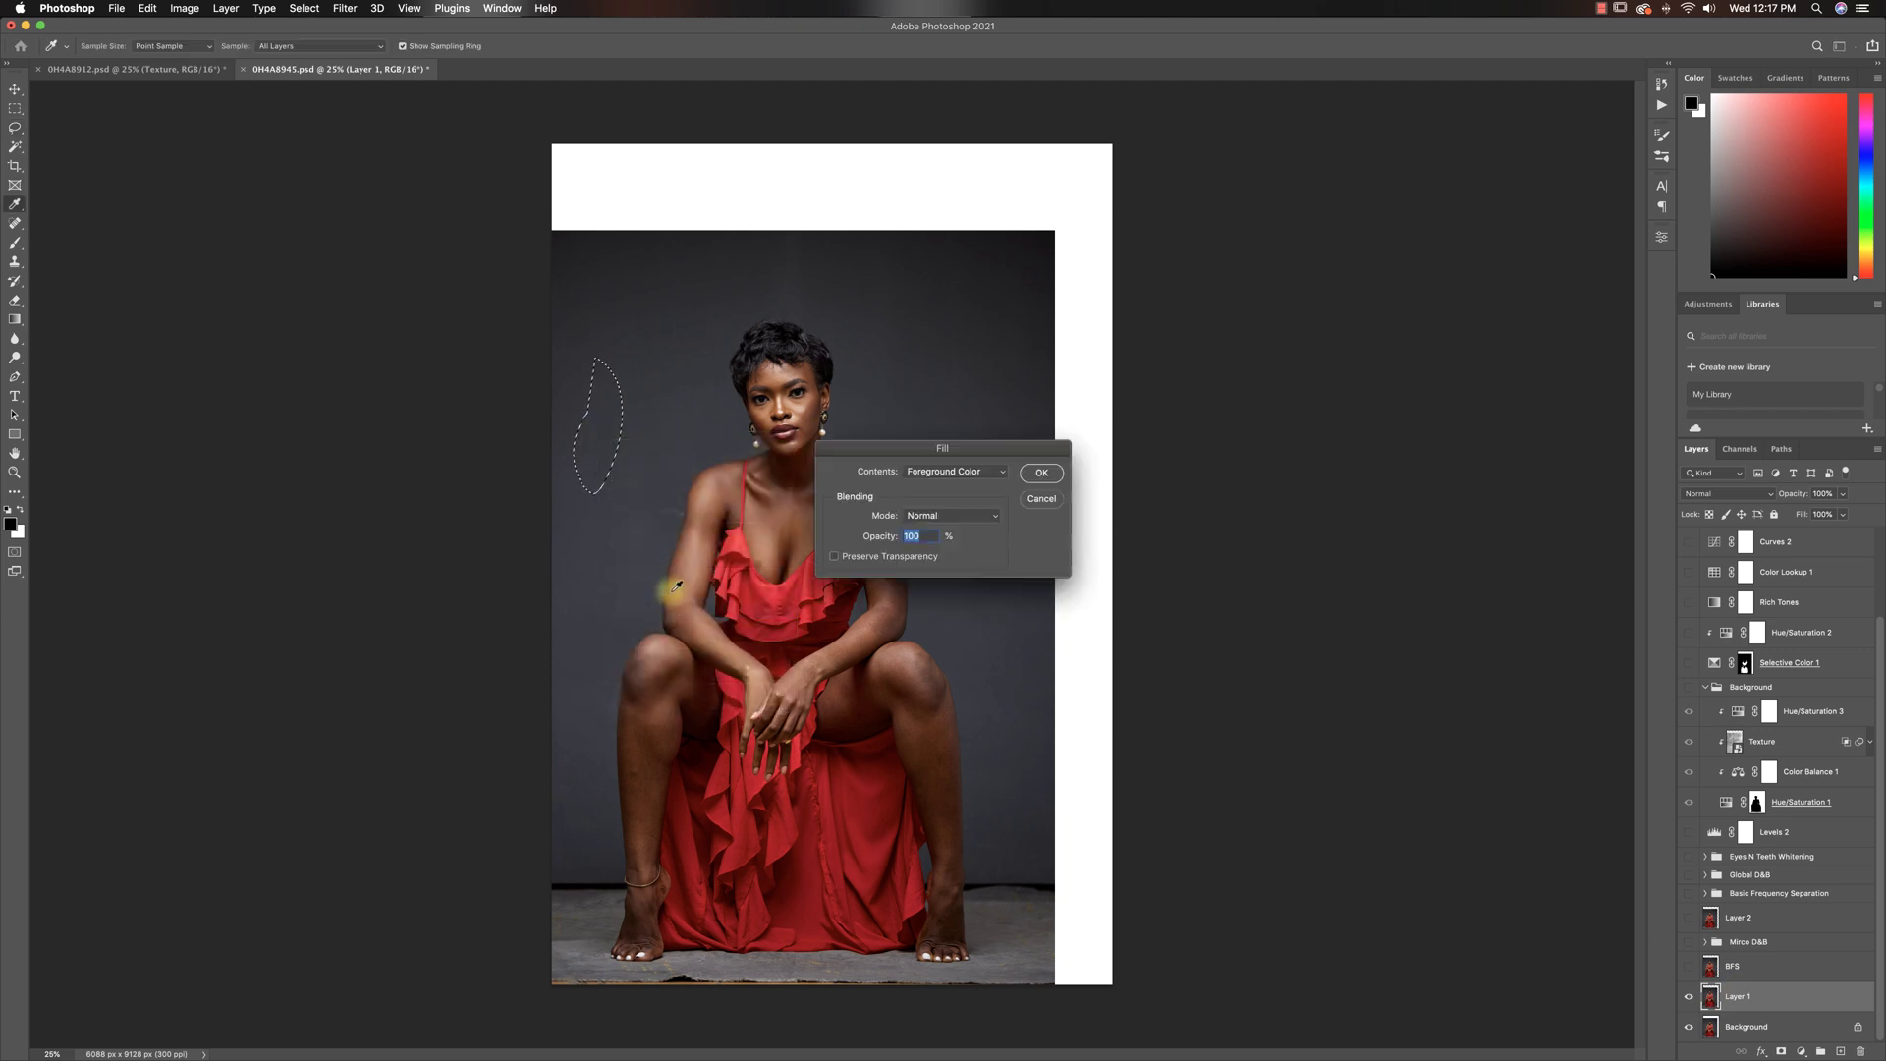
pyautogui.click(968, 478)
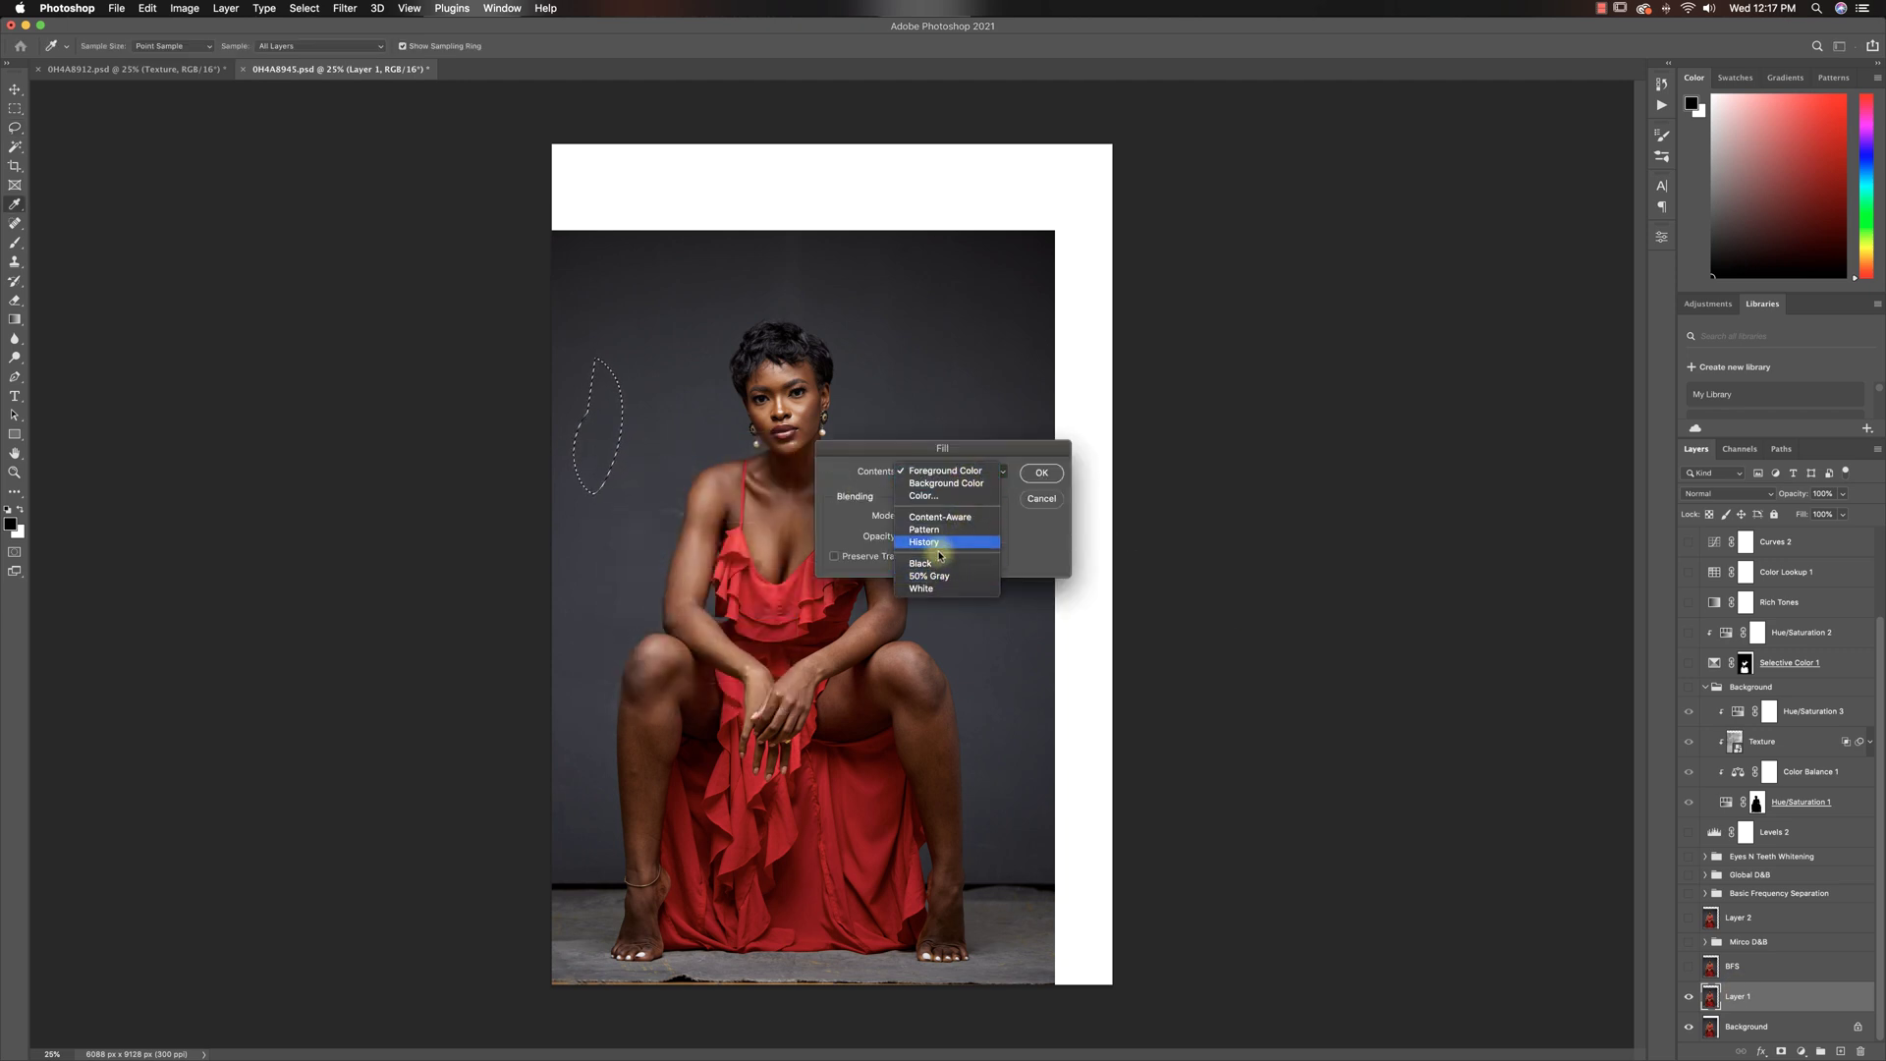
pyautogui.click(937, 518)
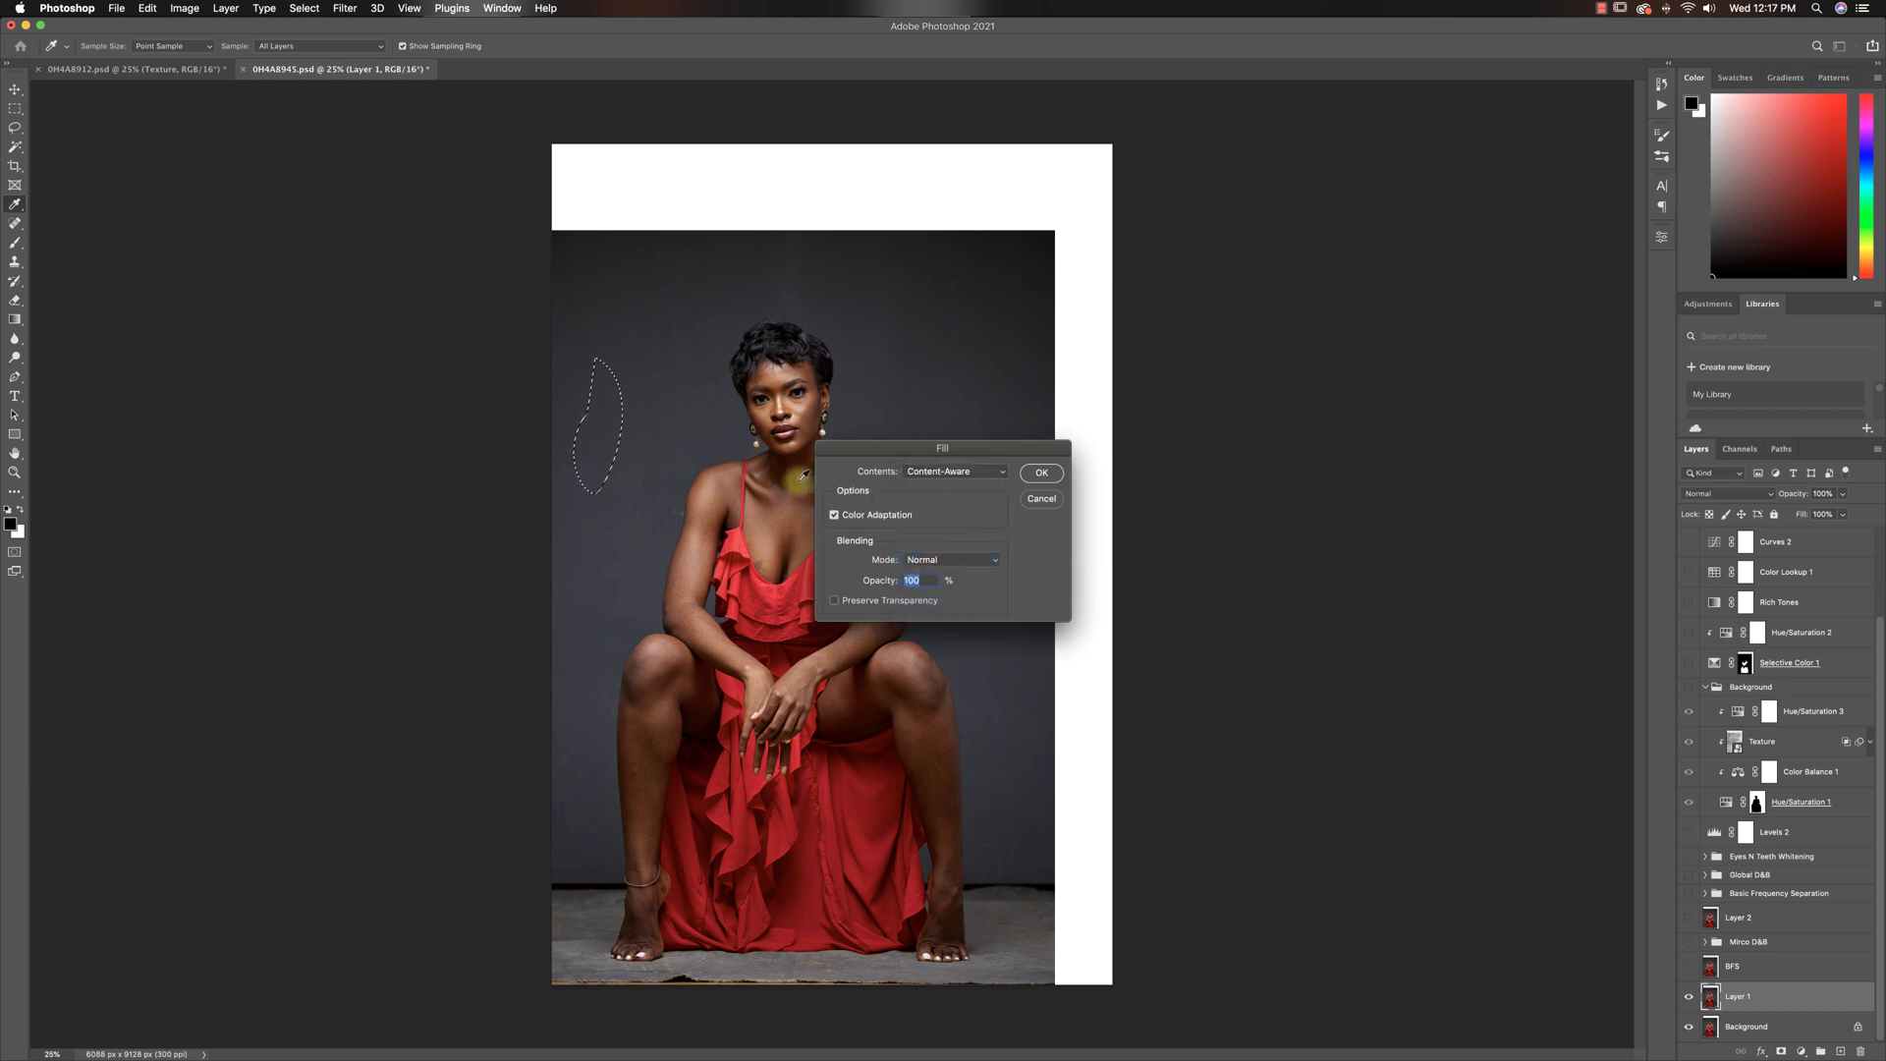
pyautogui.click(1043, 500)
pyautogui.press('l')
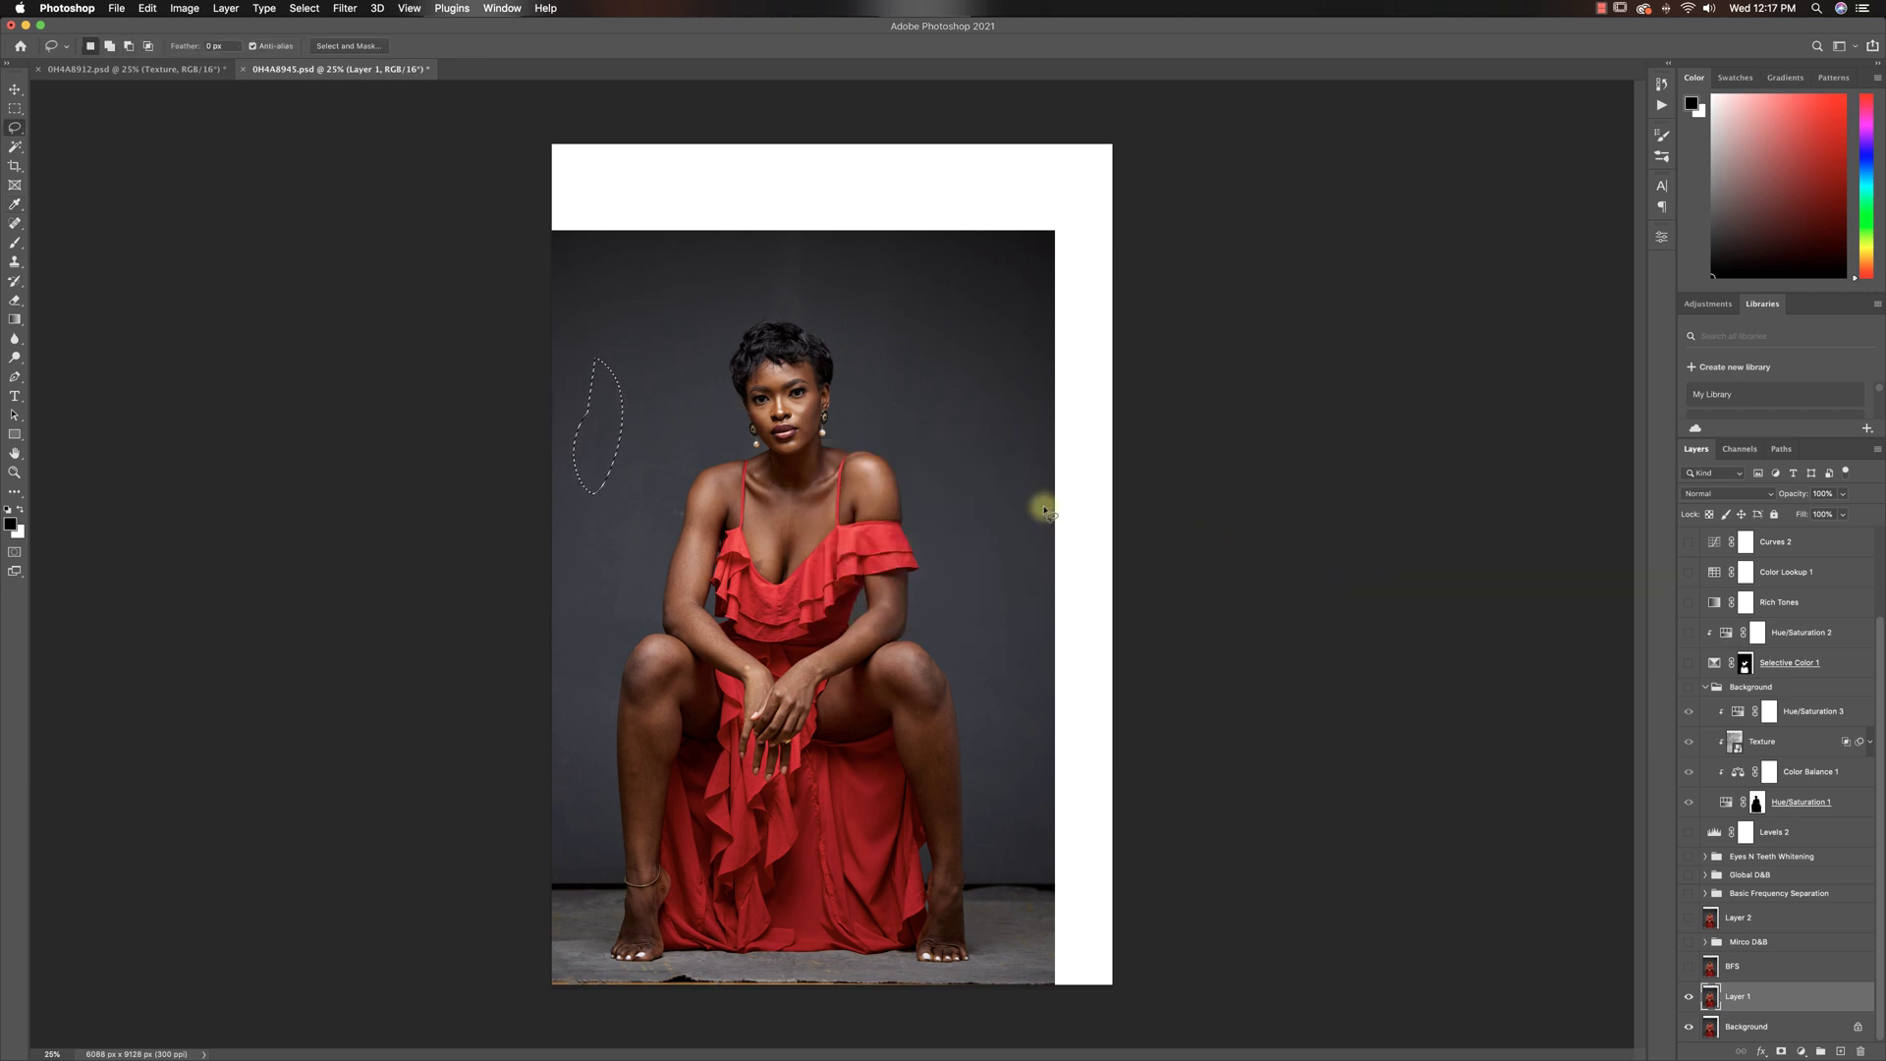
pyautogui.press('super+d')
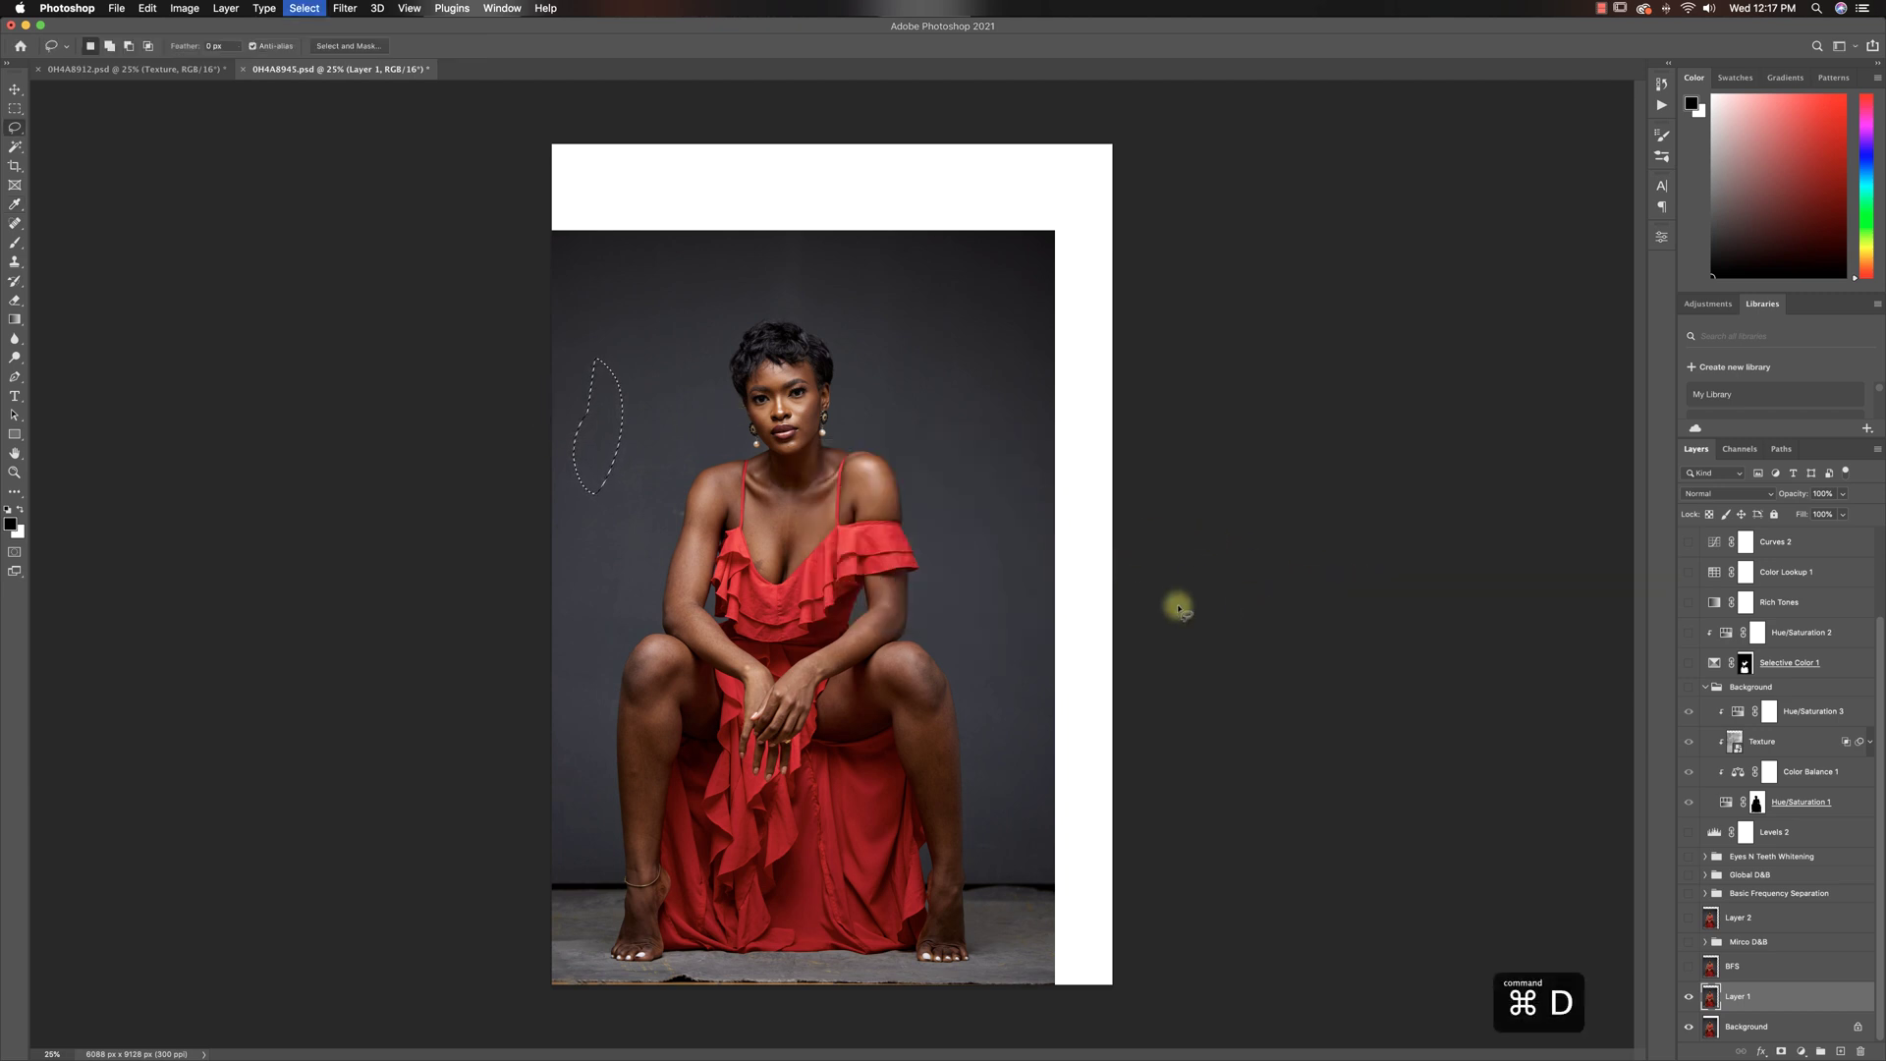
# - Show and select the BFS layer, and toggle its visibility to compare the model's face at 100% zoom
pyautogui.click(1689, 968)
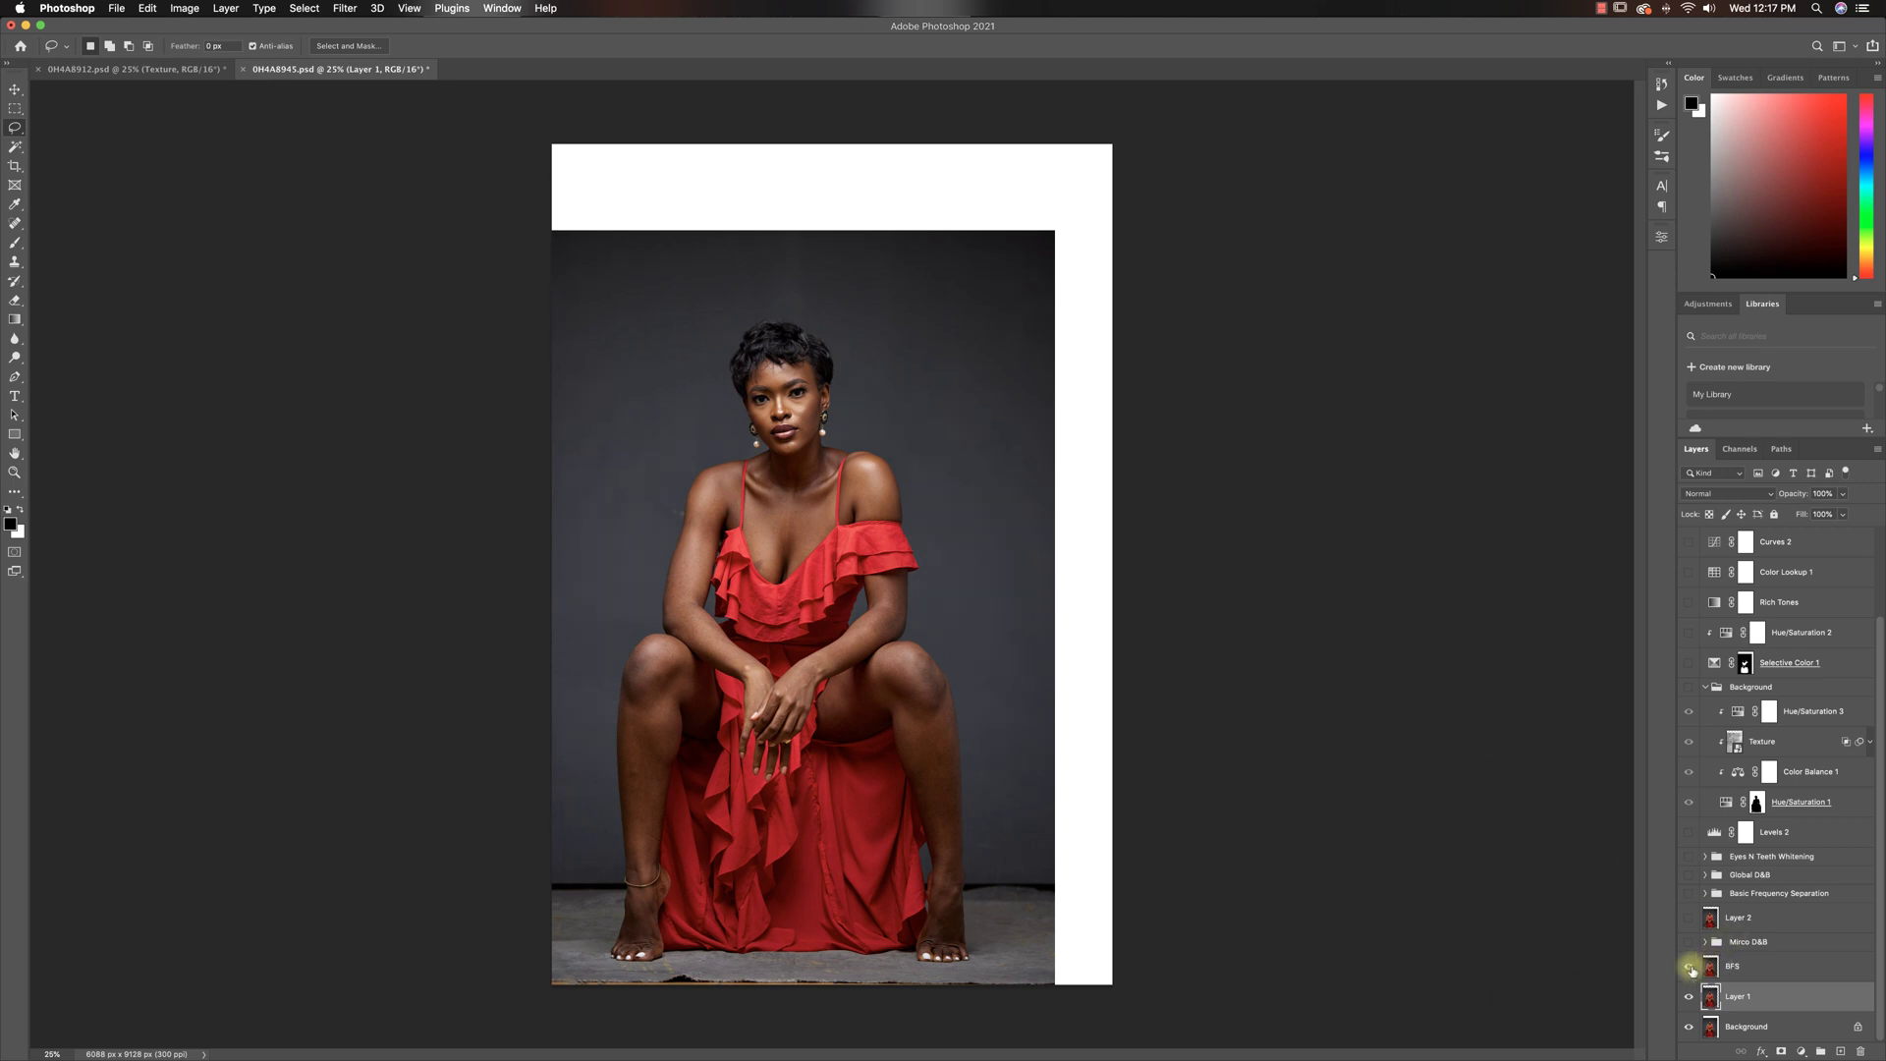
pyautogui.click(1734, 977)
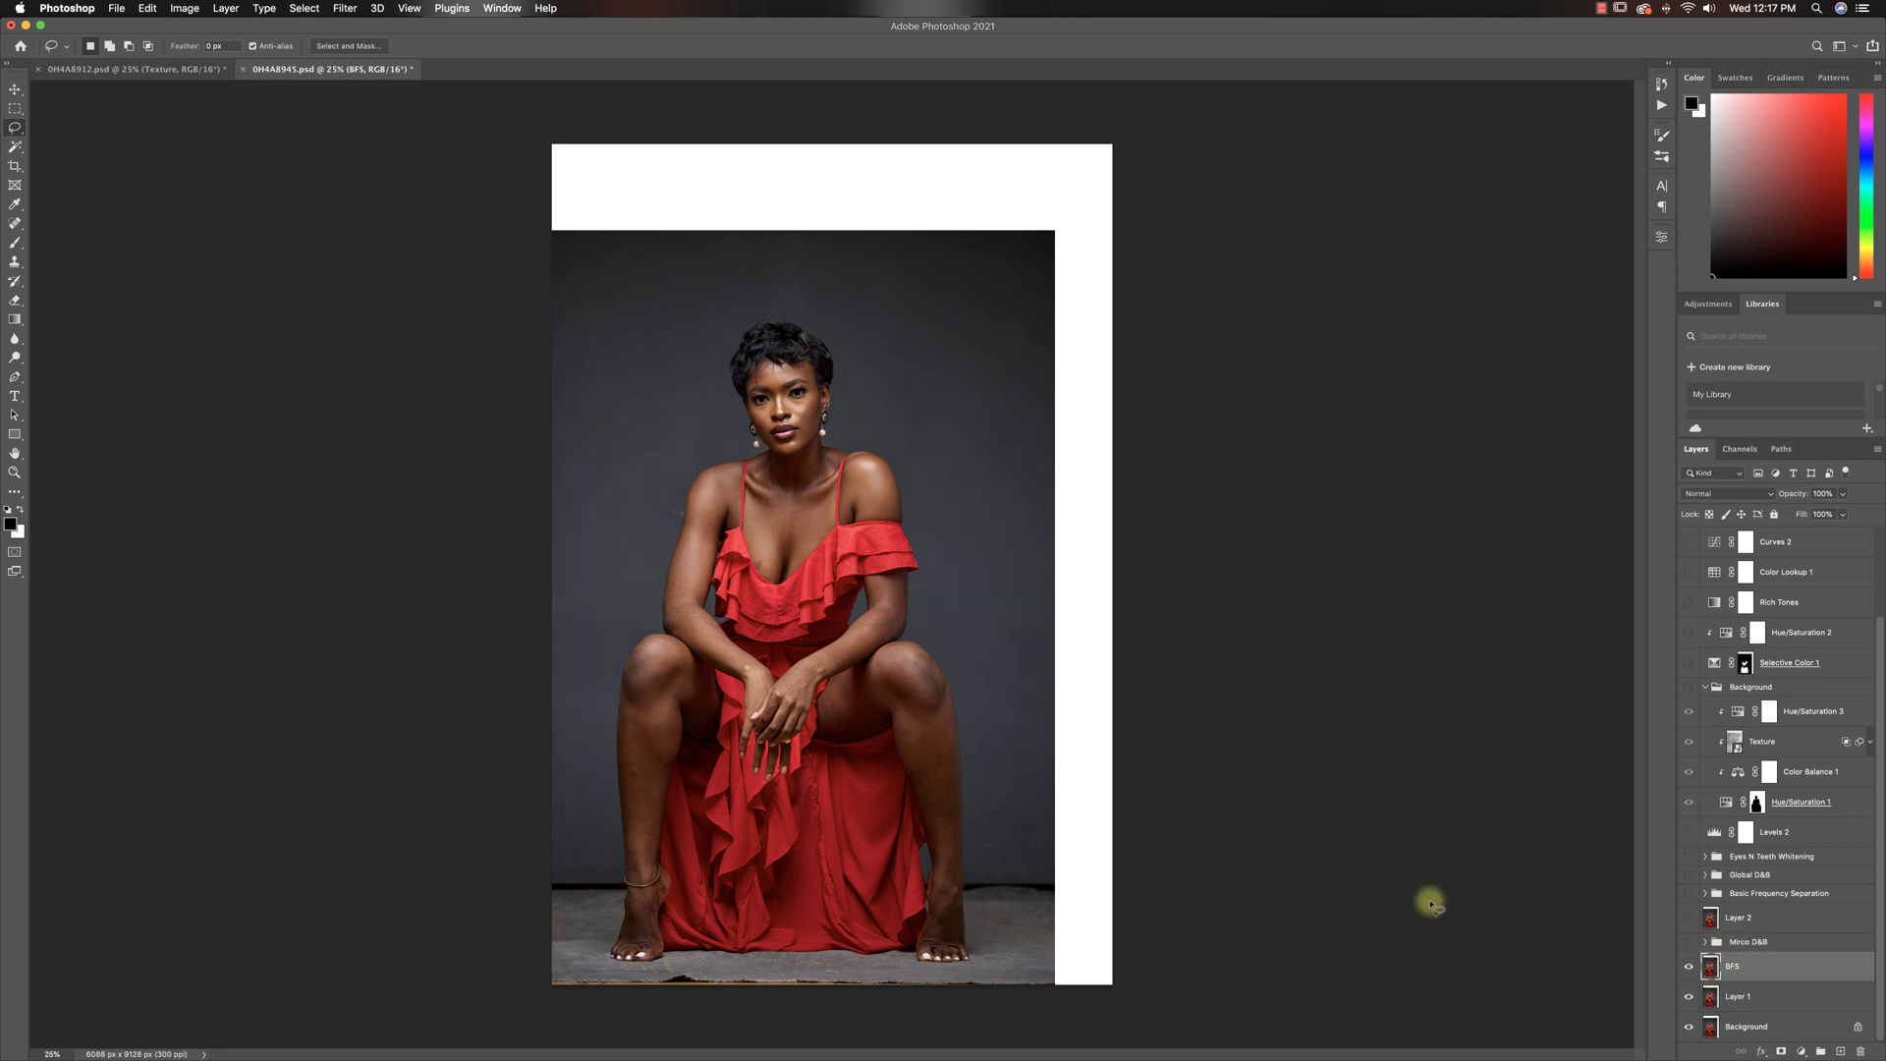
pyautogui.press('z')
pyautogui.click(772, 368)
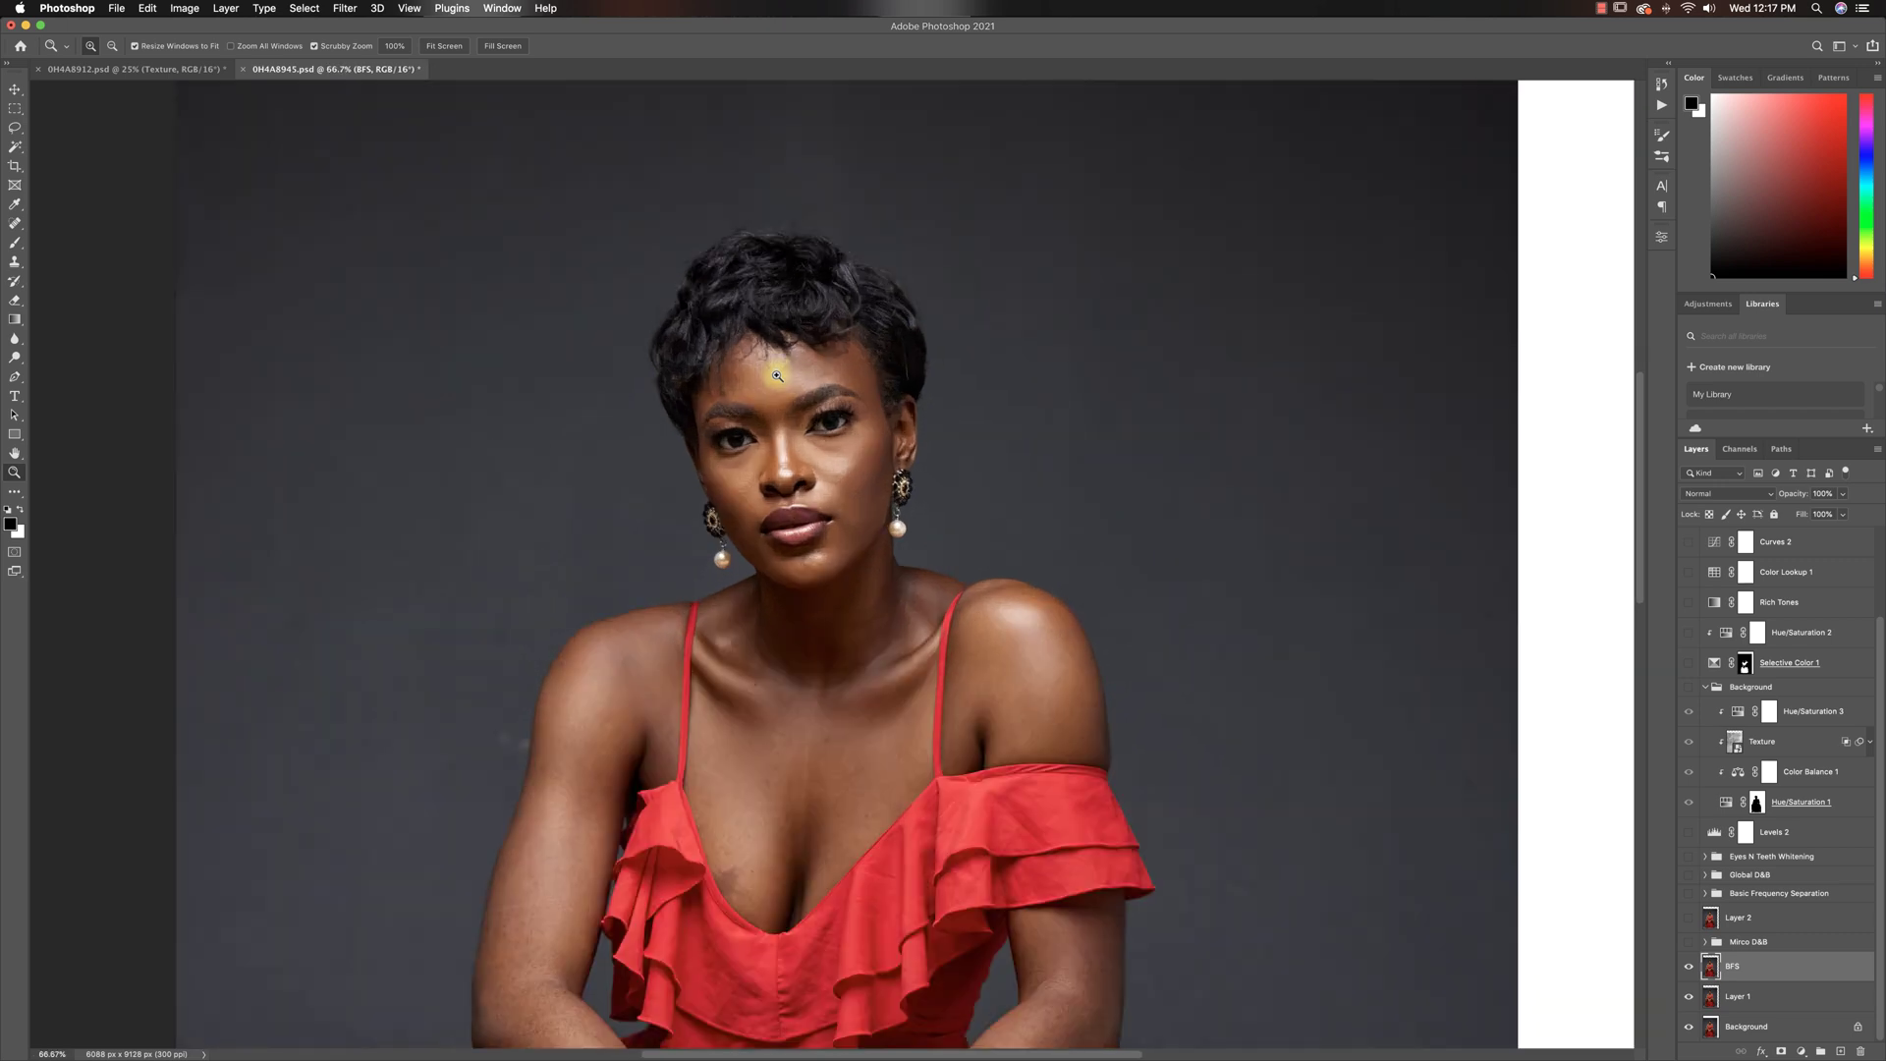
pyautogui.press('l')
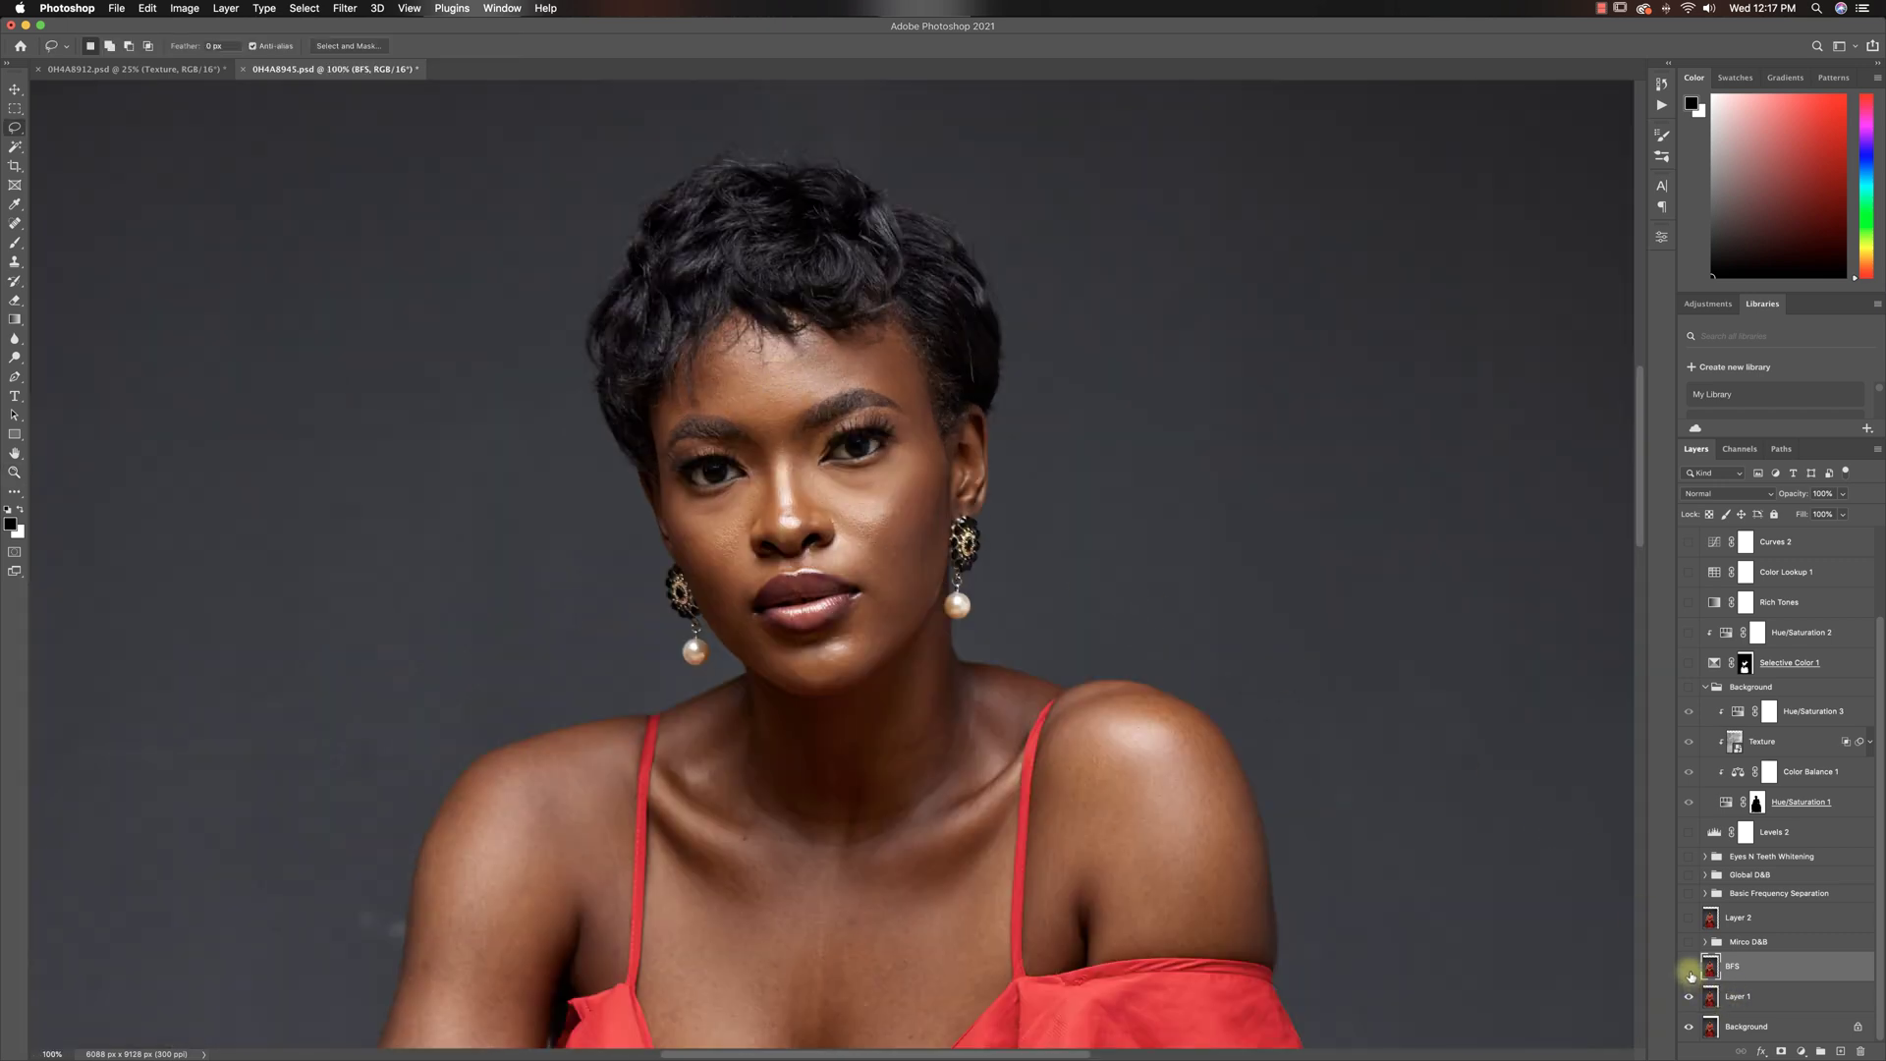
pyautogui.click(1690, 968)
pyautogui.click(1690, 968)
# - Show the Micro D&B group and toggle it off and on to compare the model's upper body at 50% zoom
pyautogui.press('z')
pyautogui.keyDown('alt'); pyautogui.click(1403, 882); pyautogui.keyUp('alt')
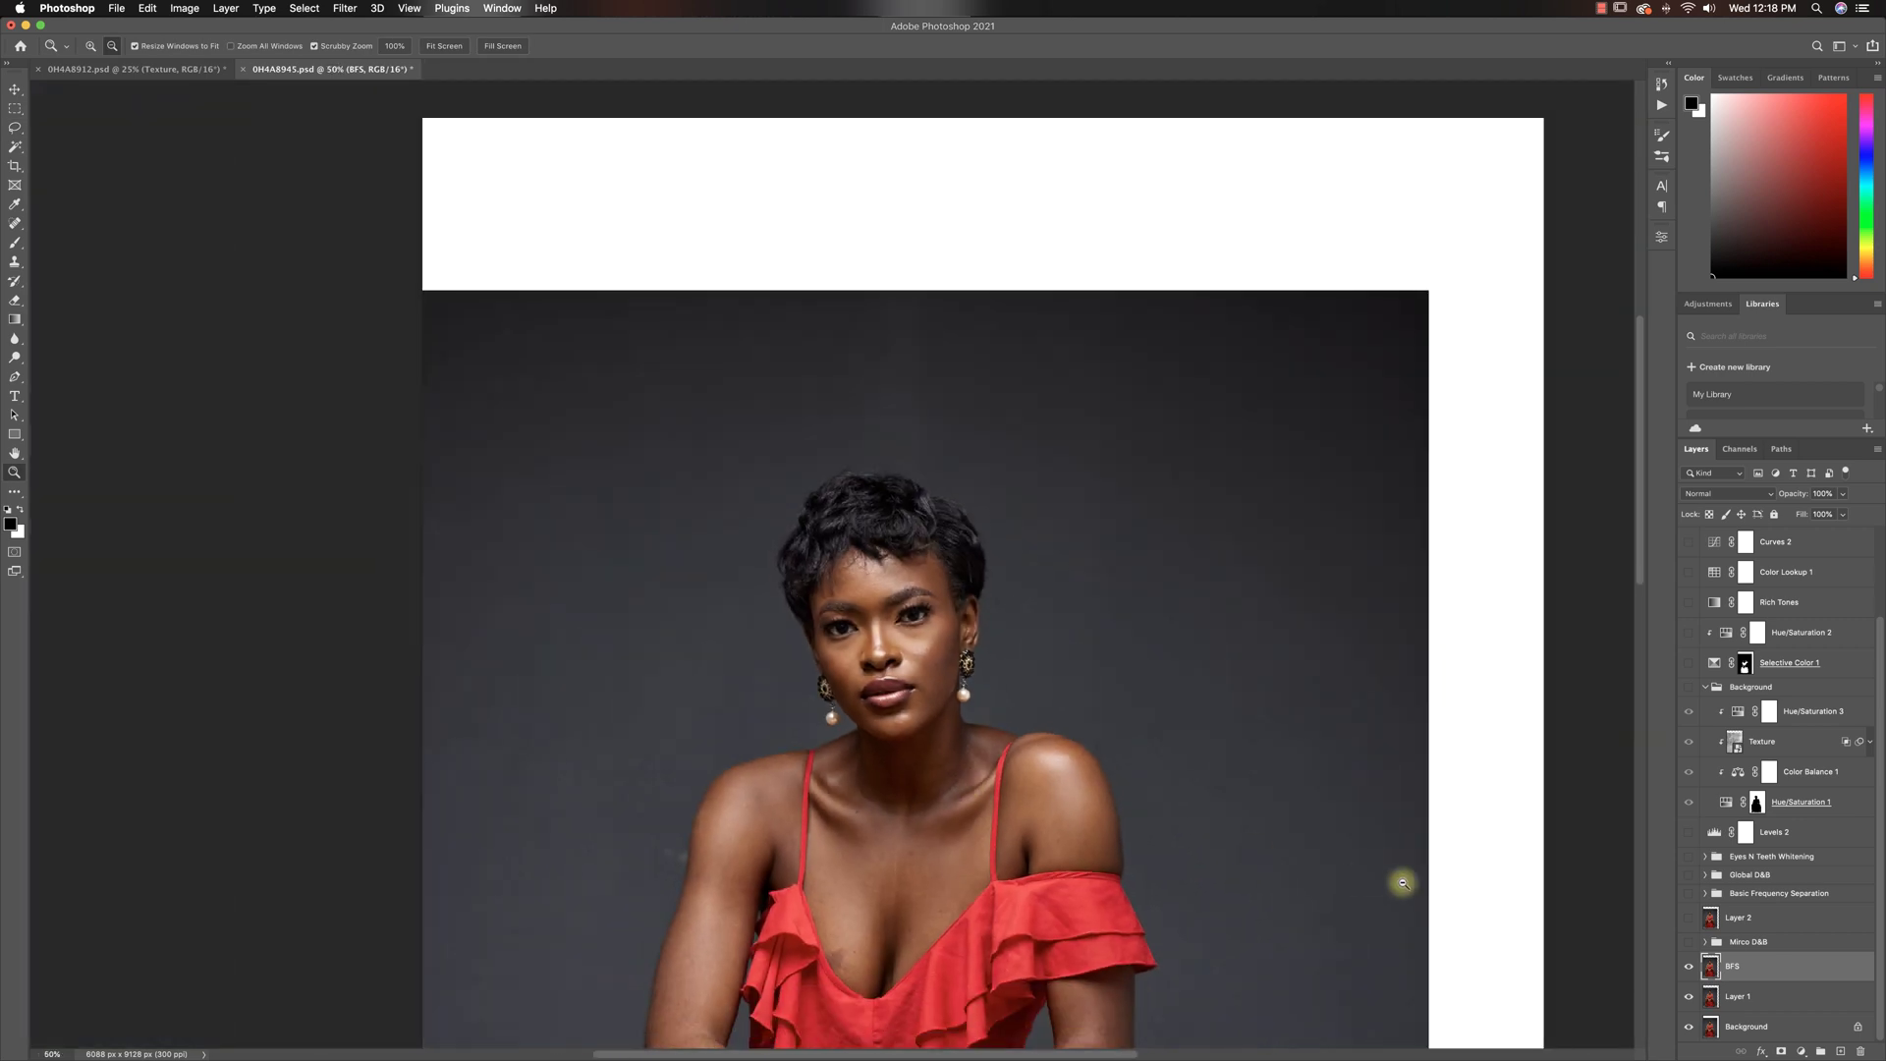
pyautogui.press('l')
pyautogui.click(1731, 968)
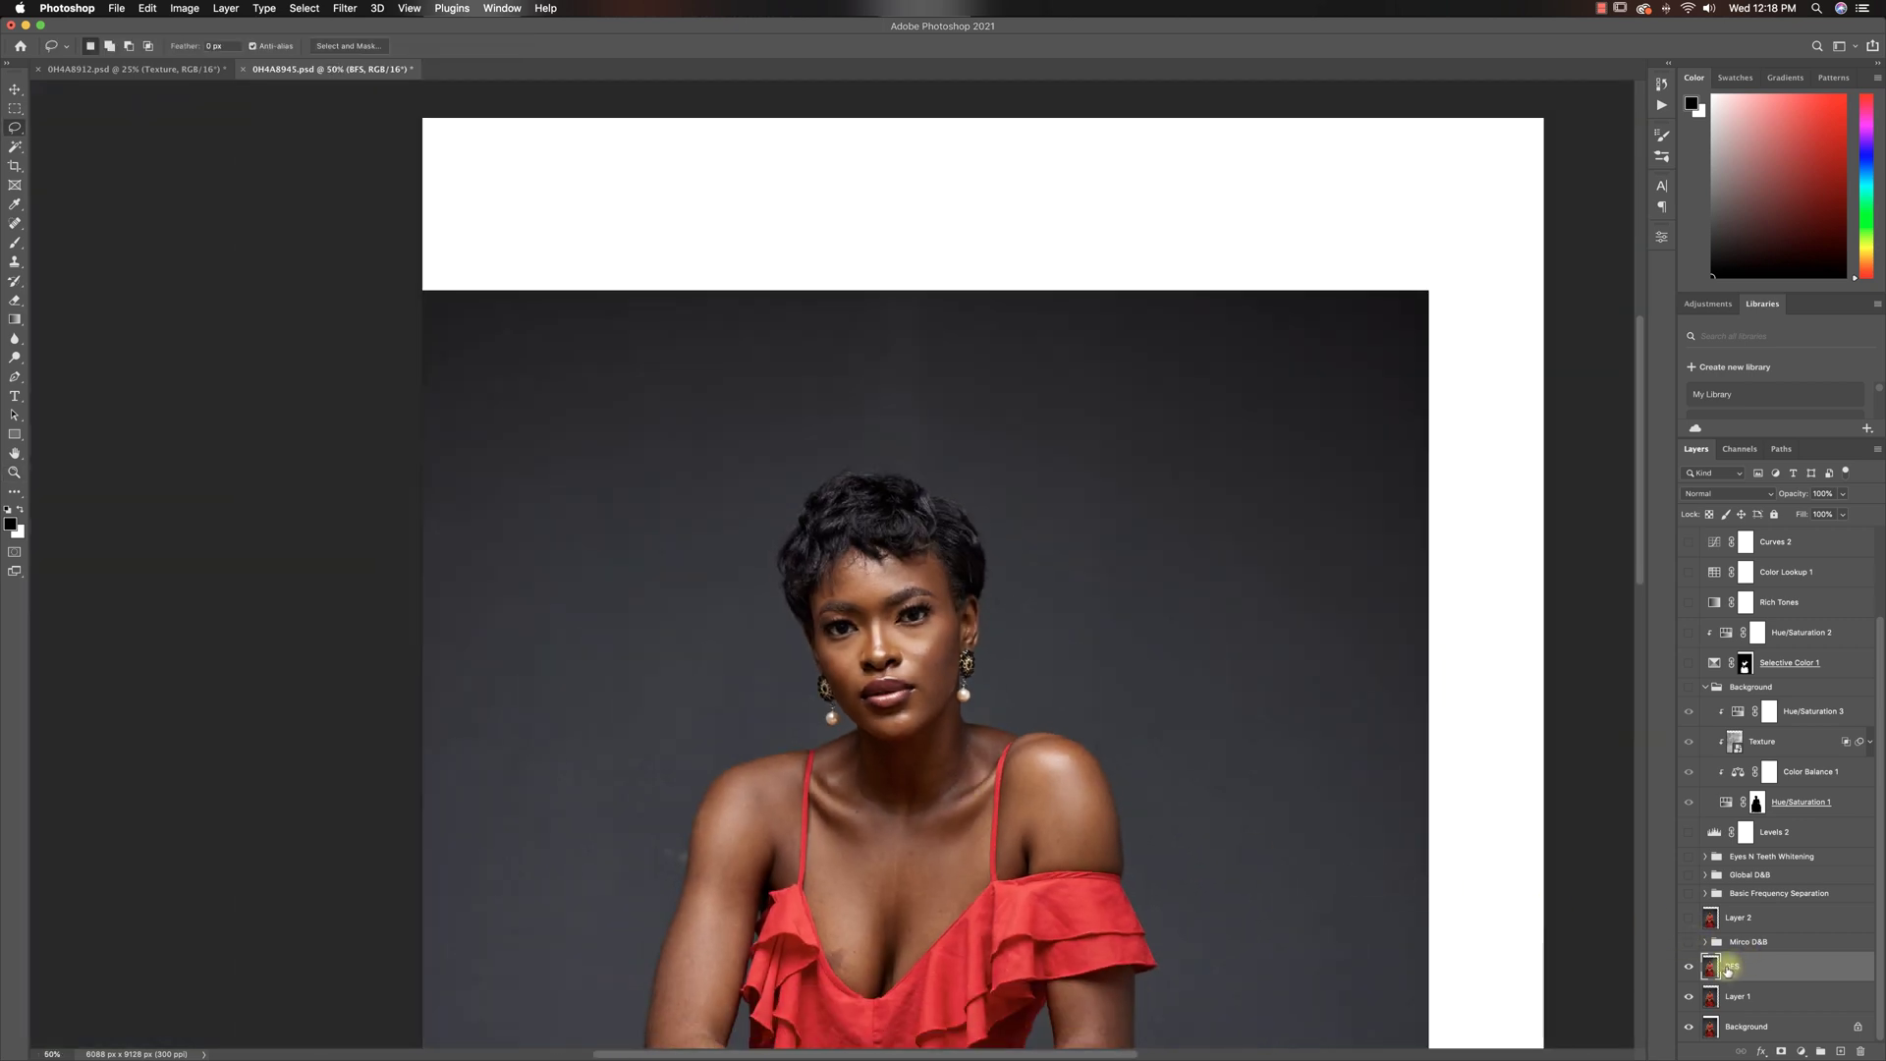
pyautogui.click(1688, 942)
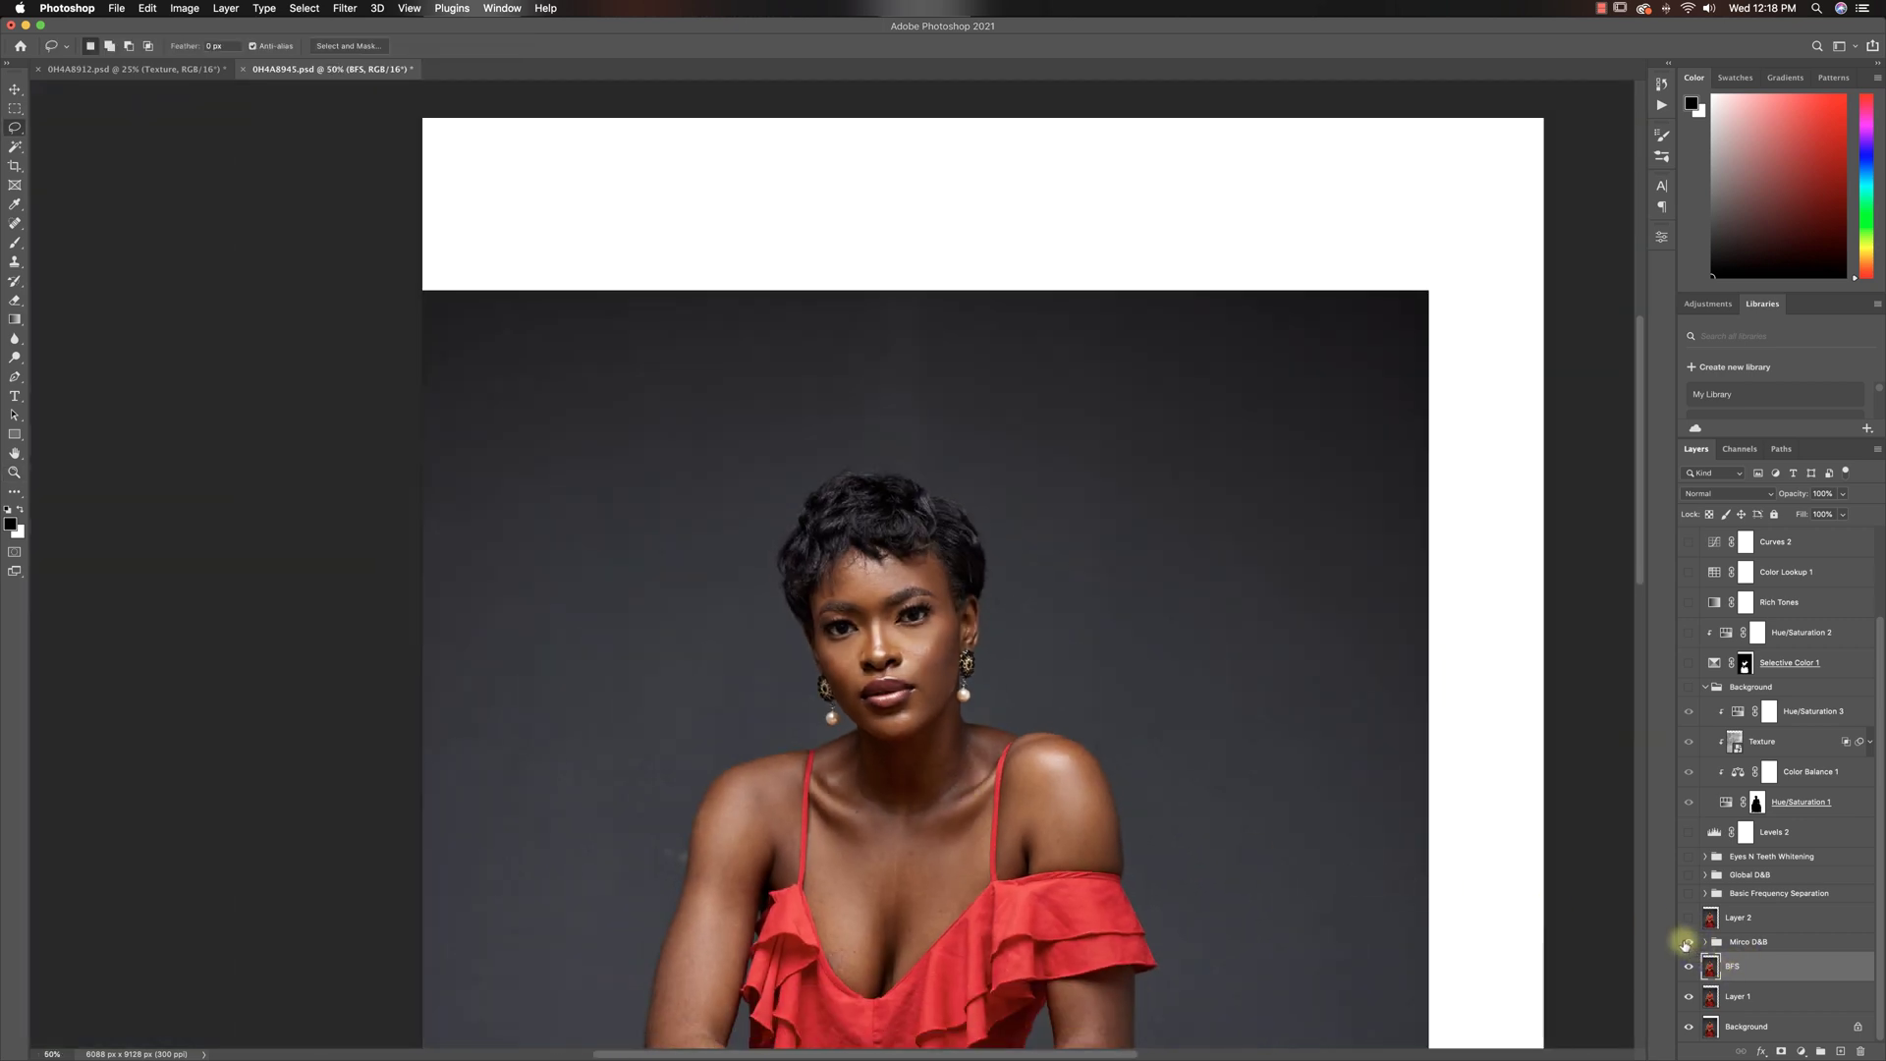
pyautogui.moveTo(1111, 815); pyautogui.dragTo(1074, 513)
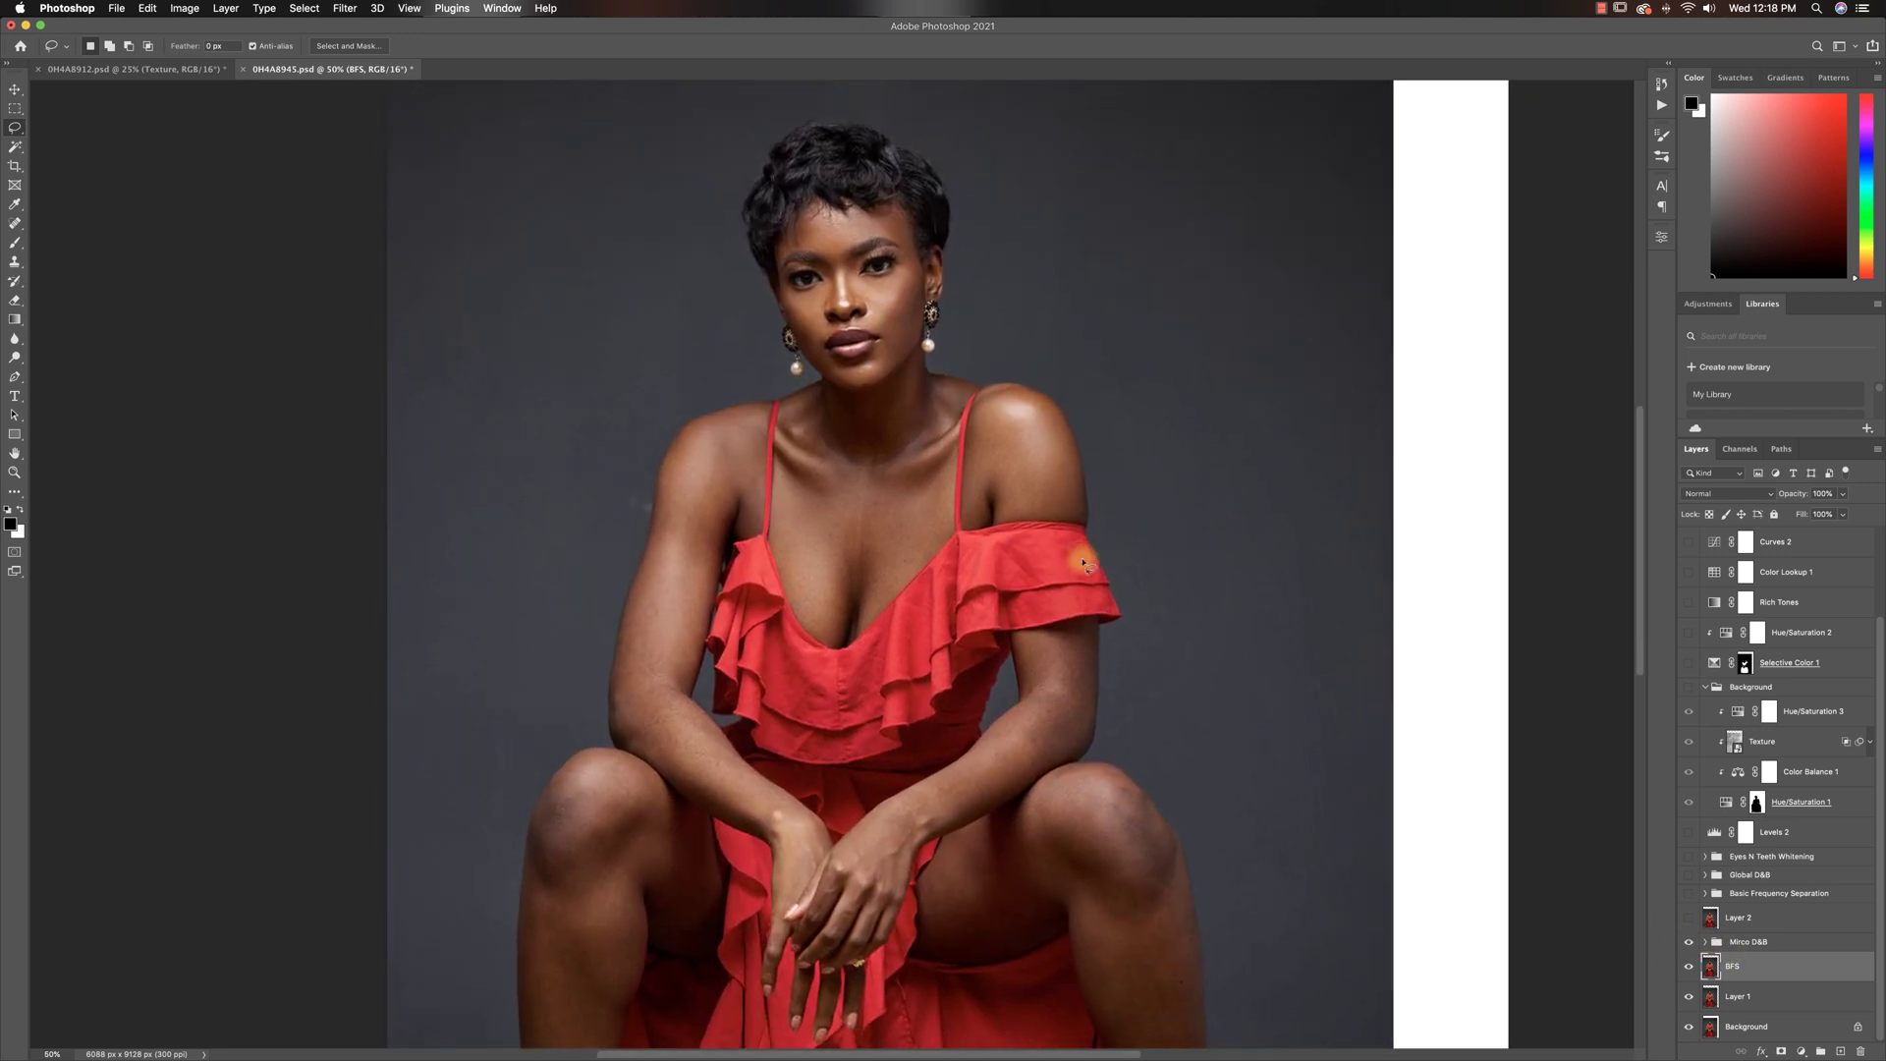
pyautogui.click(1689, 943)
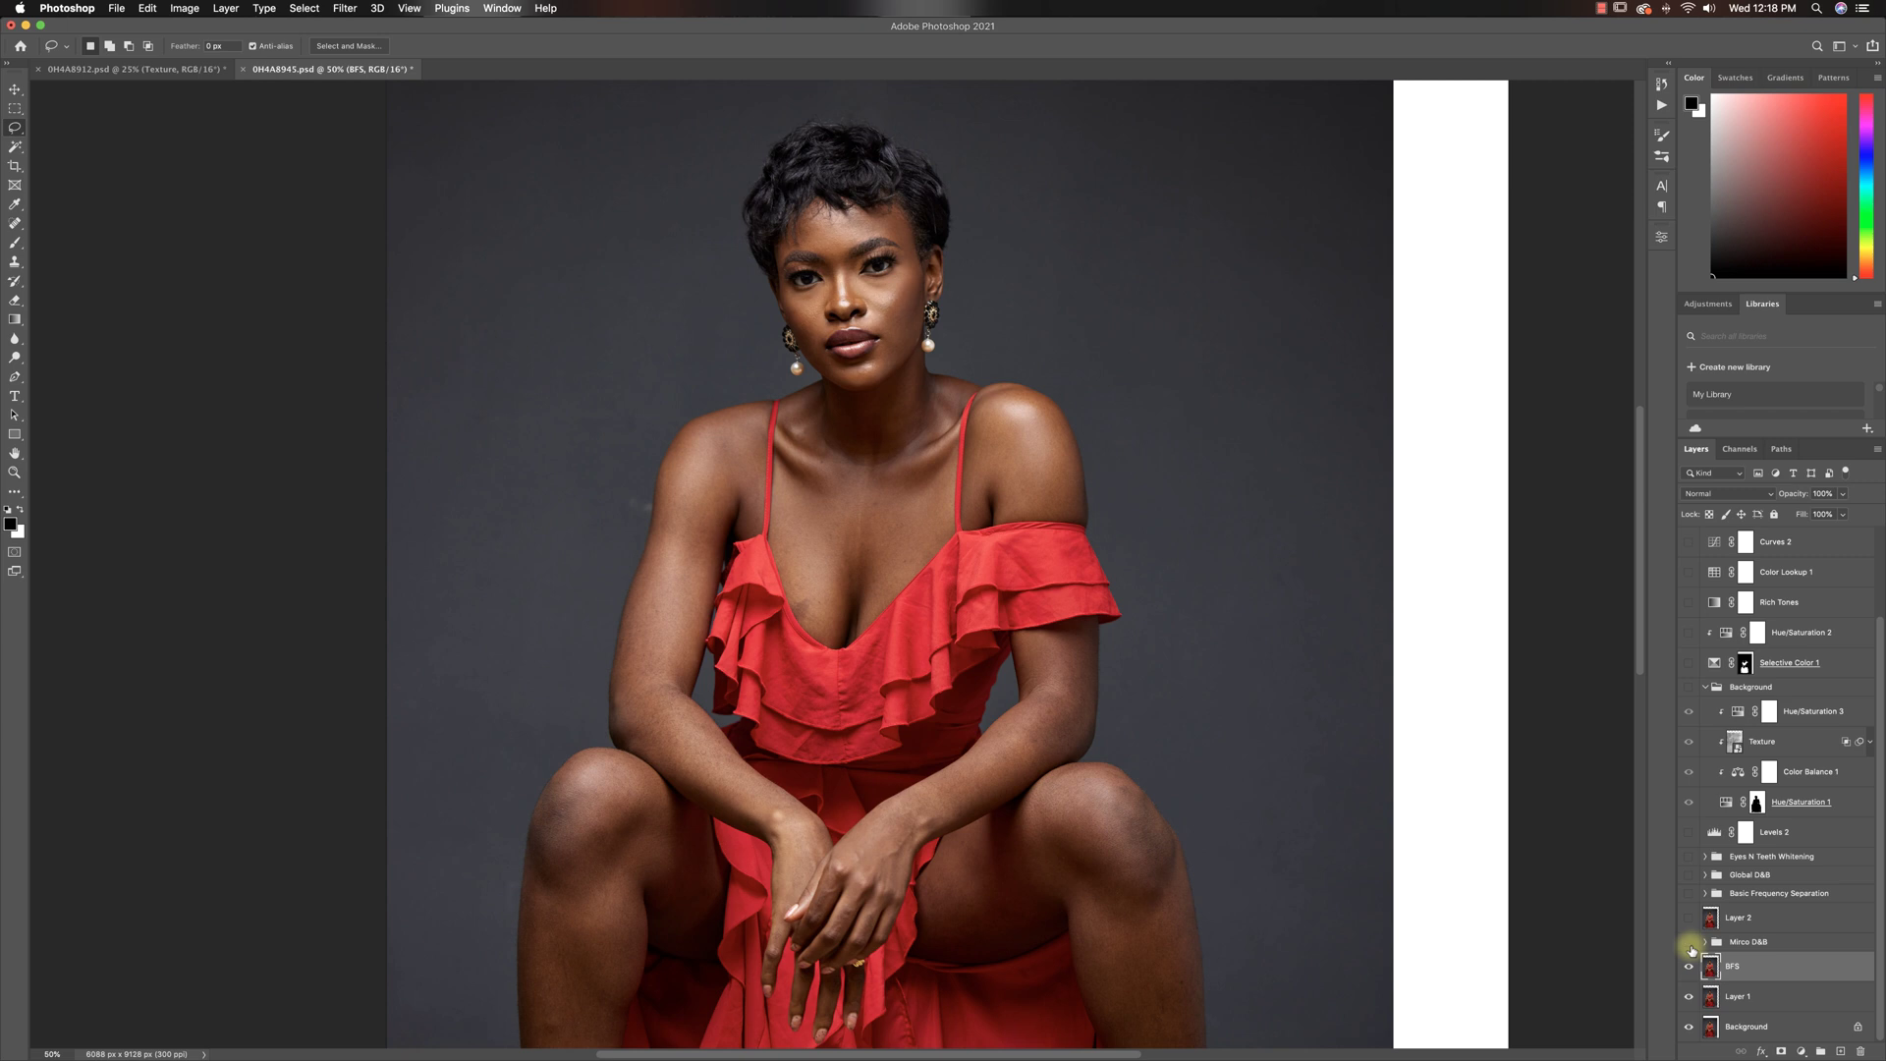
pyautogui.click(1689, 943)
pyautogui.click(1689, 943)
pyautogui.click(1690, 943)
# - Toggle the Micro D&B group to examine its effect on the model's arms and legs, leaving it visible
pyautogui.moveTo(1380, 852); pyautogui.dragTo(1384, 762)
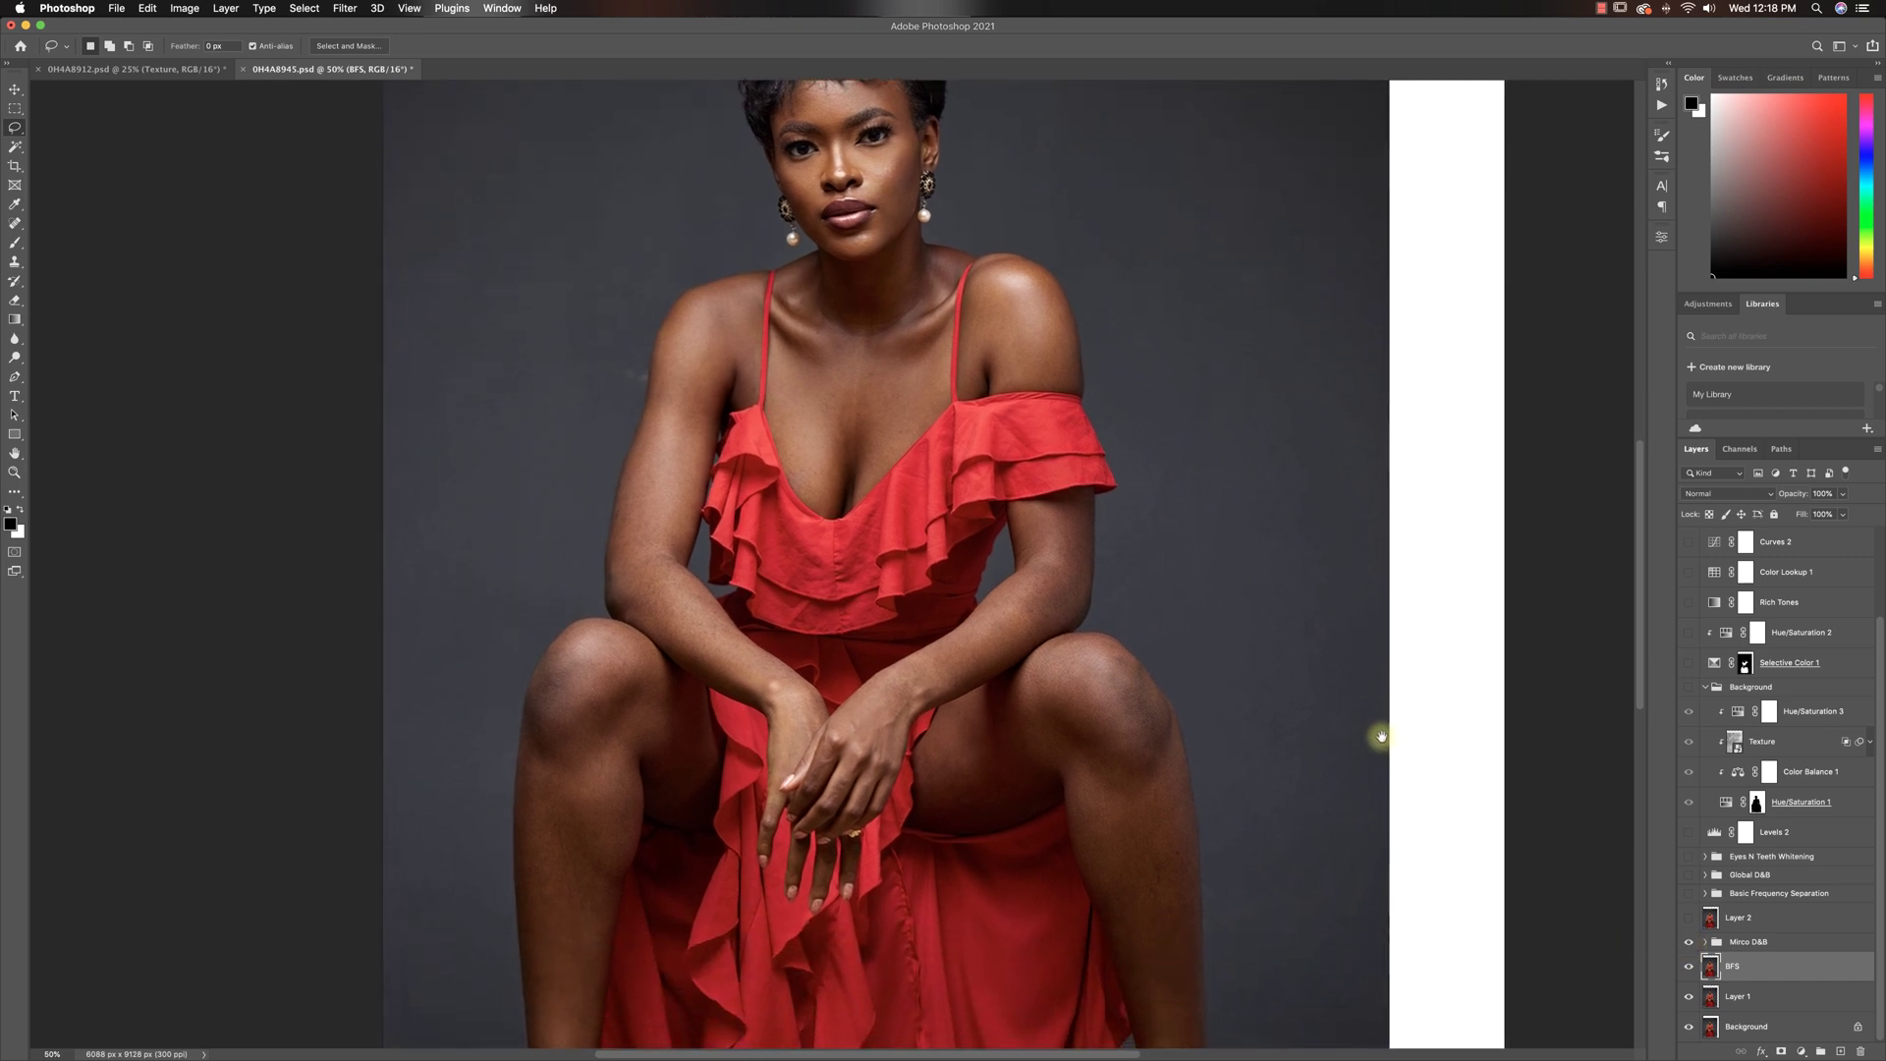
pyautogui.click(1688, 943)
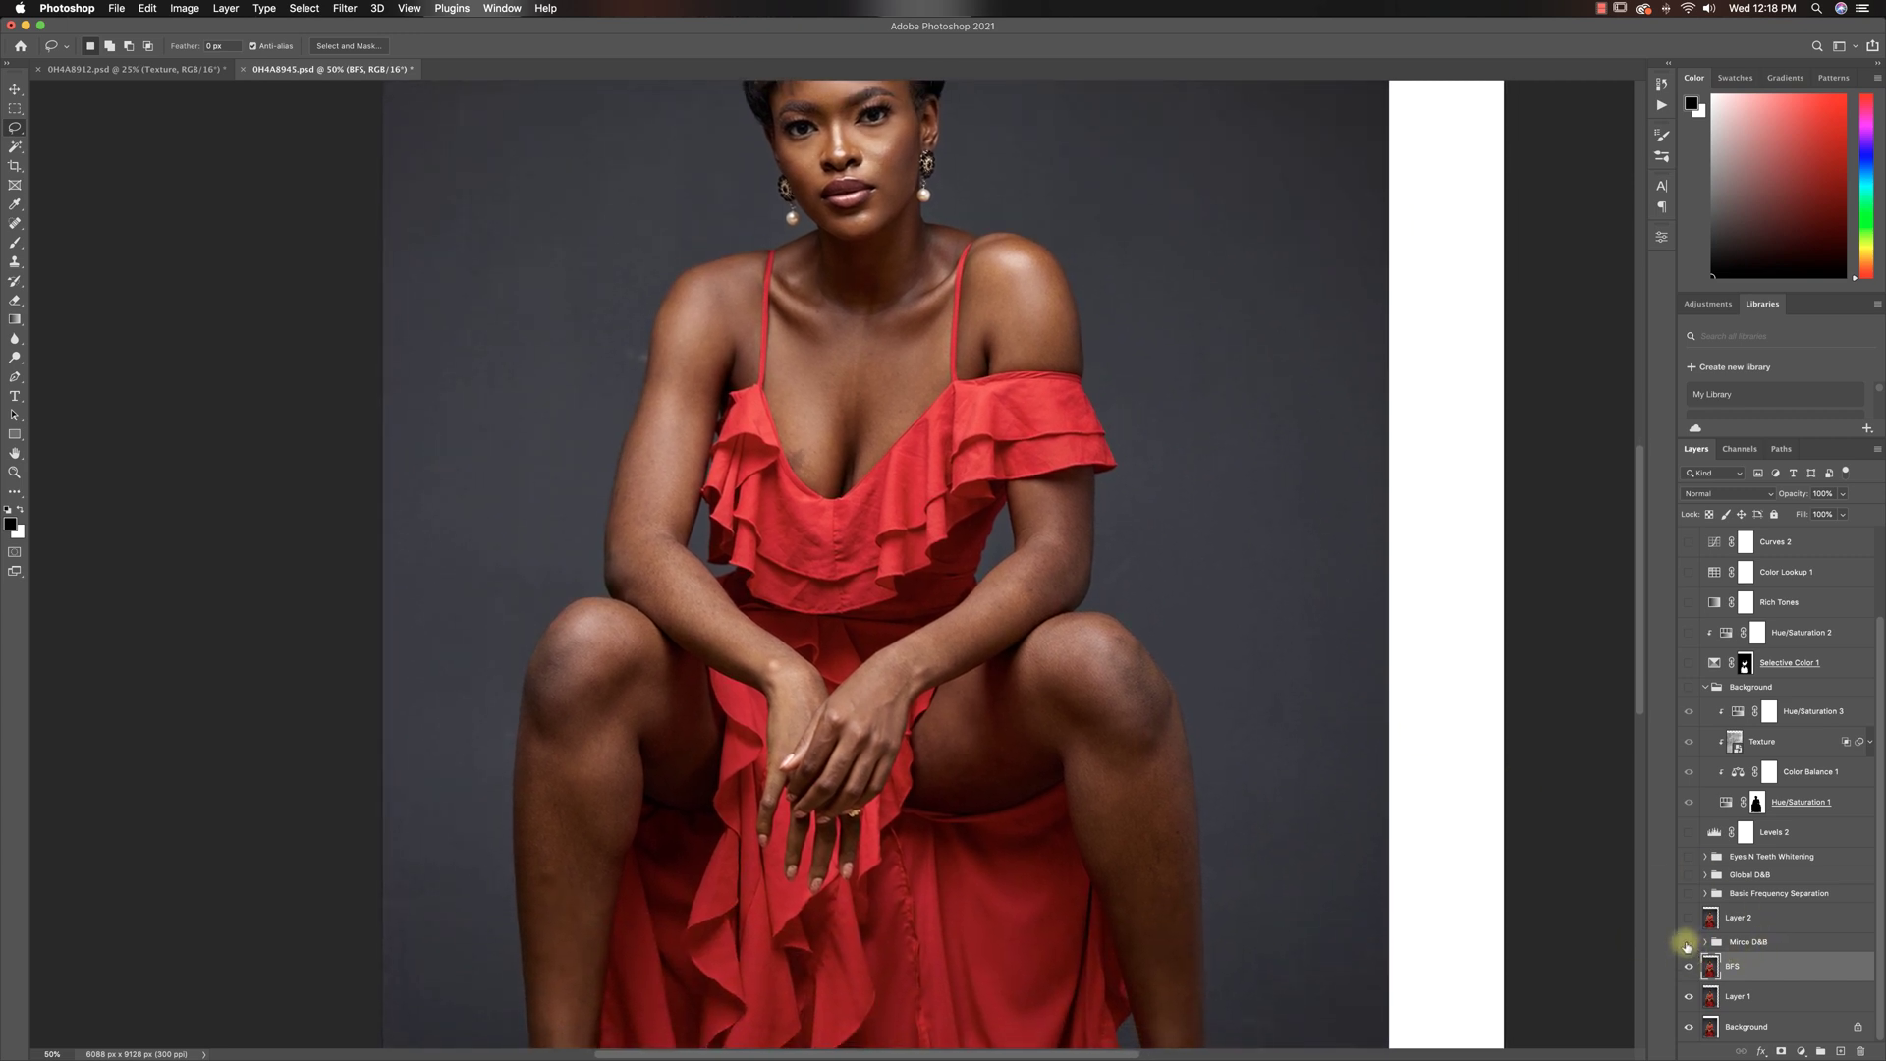
pyautogui.click(1689, 943)
pyautogui.click(1688, 943)
pyautogui.click(1688, 944)
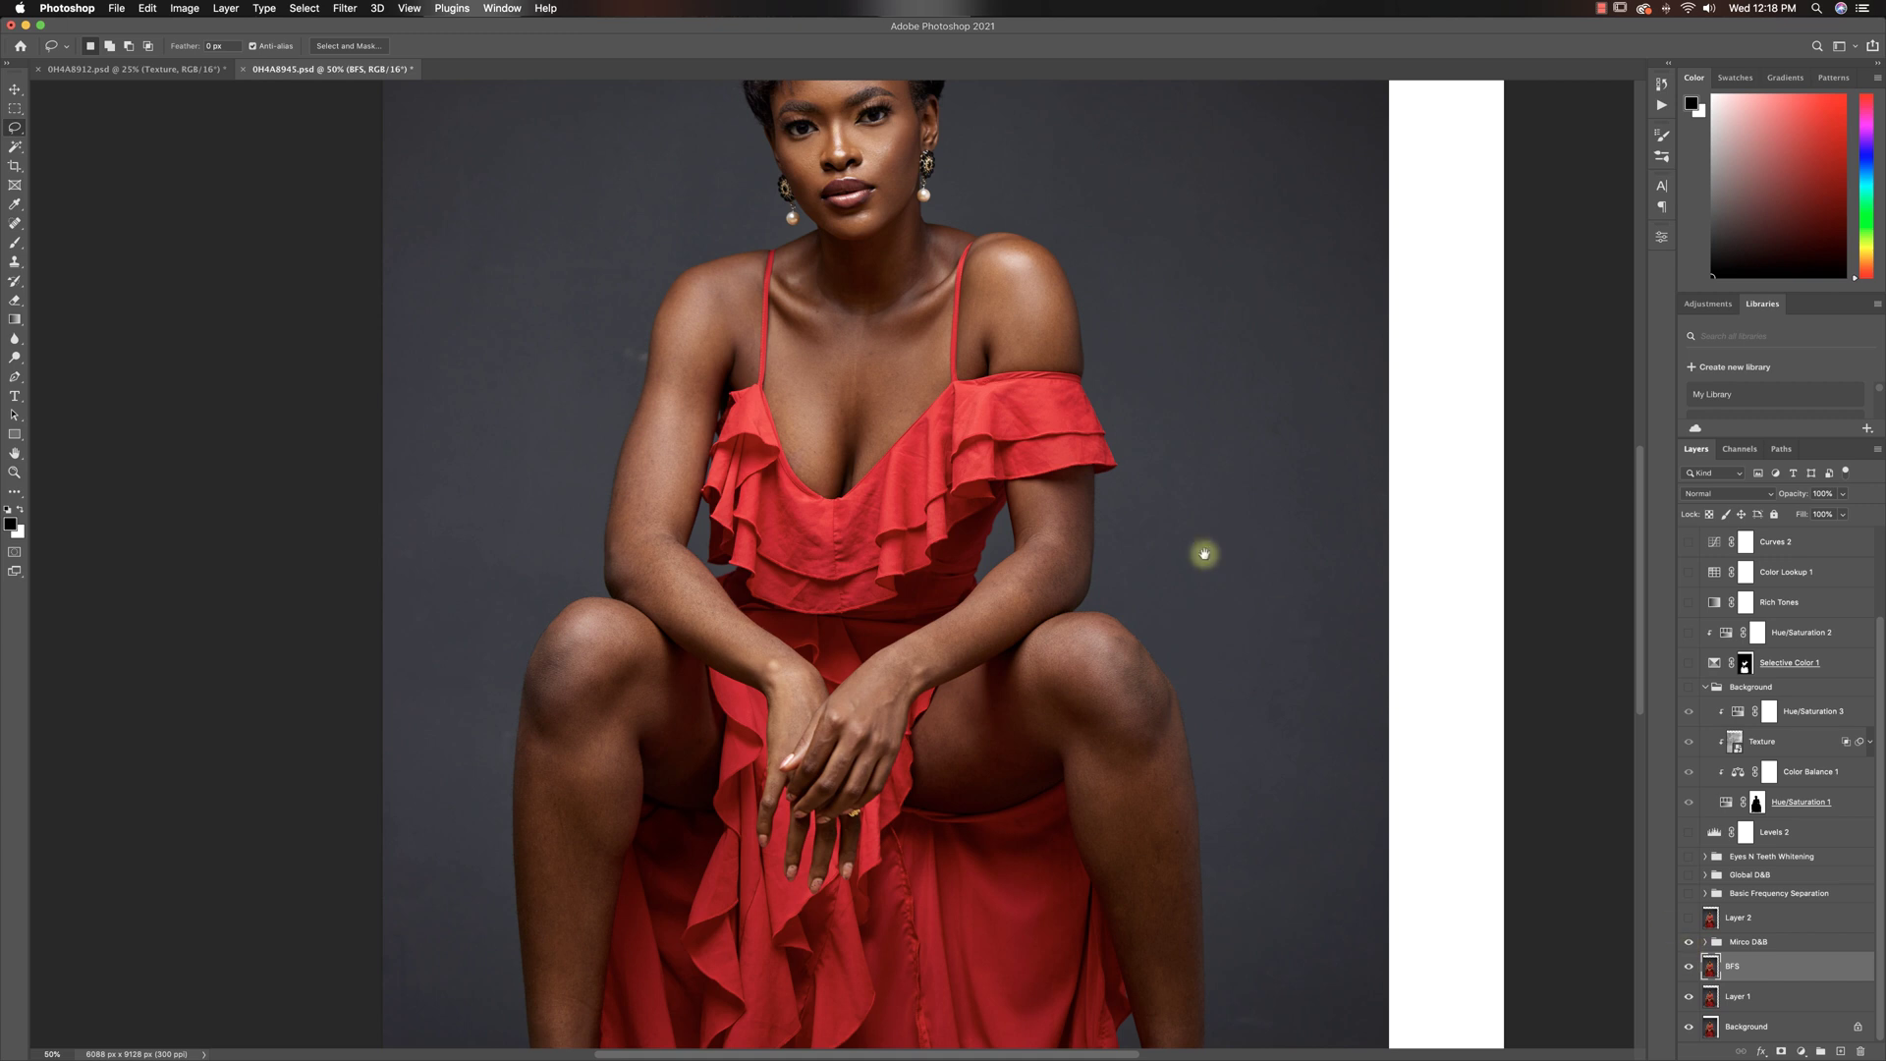
# - Select Layer 2 above the Micro D&B group and make it visible
pyautogui.moveTo(1047, 424); pyautogui.dragTo(1080, 656)
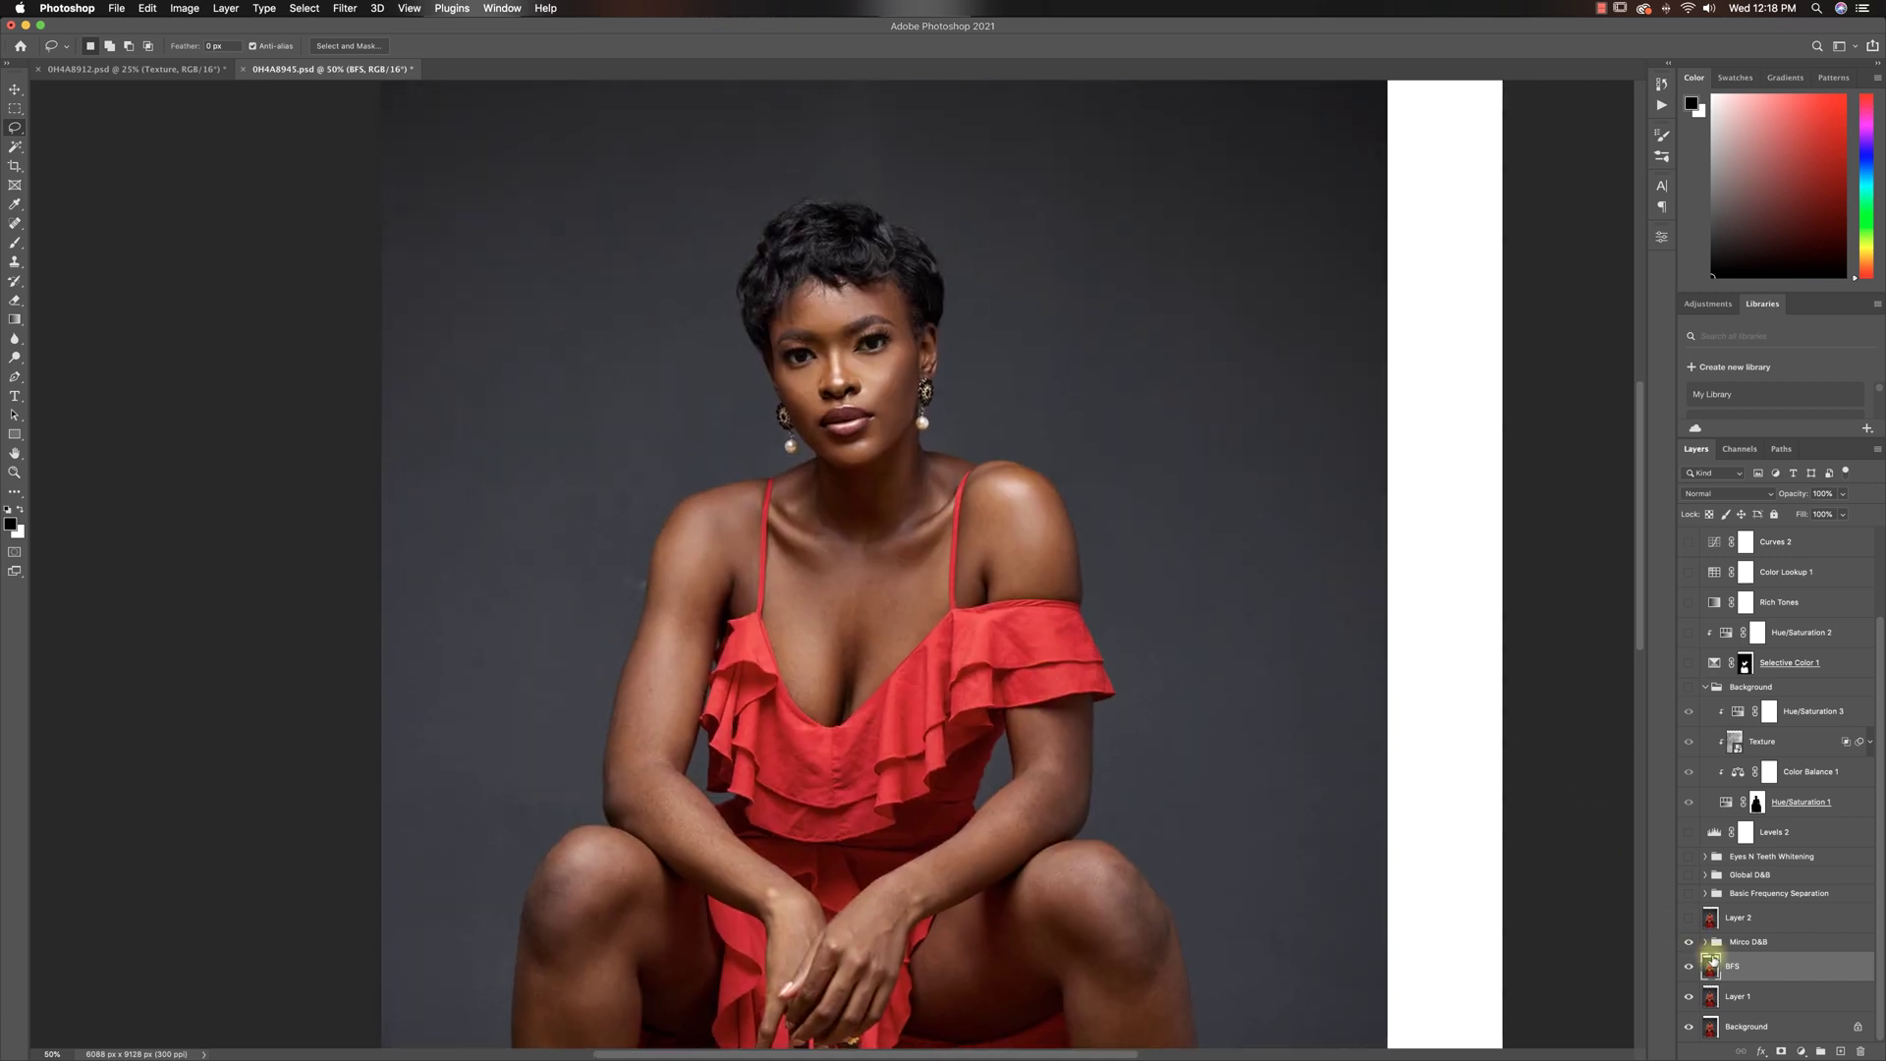
pyautogui.click(1734, 919)
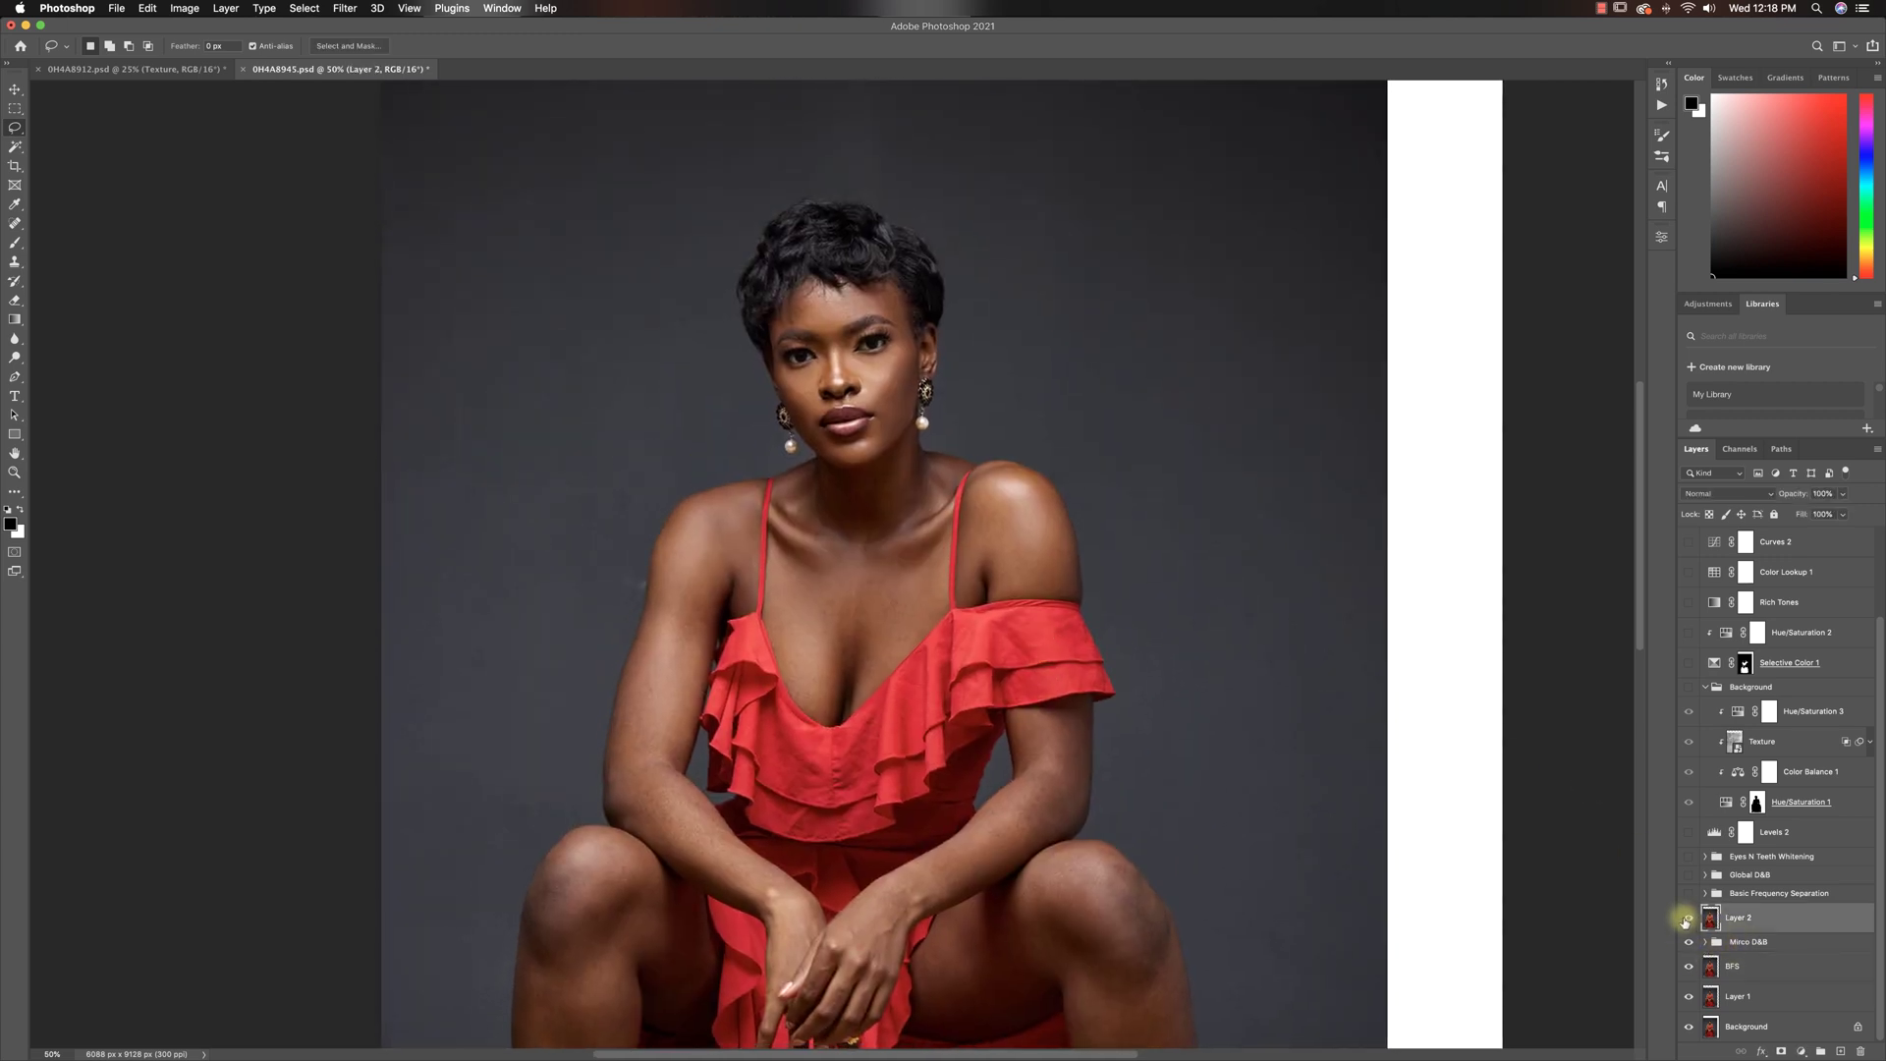
# - Show the Basic Frequency Separation group above Layer 2 and open the list of recorded actions
pyautogui.click(1688, 921)
pyautogui.click(1687, 920)
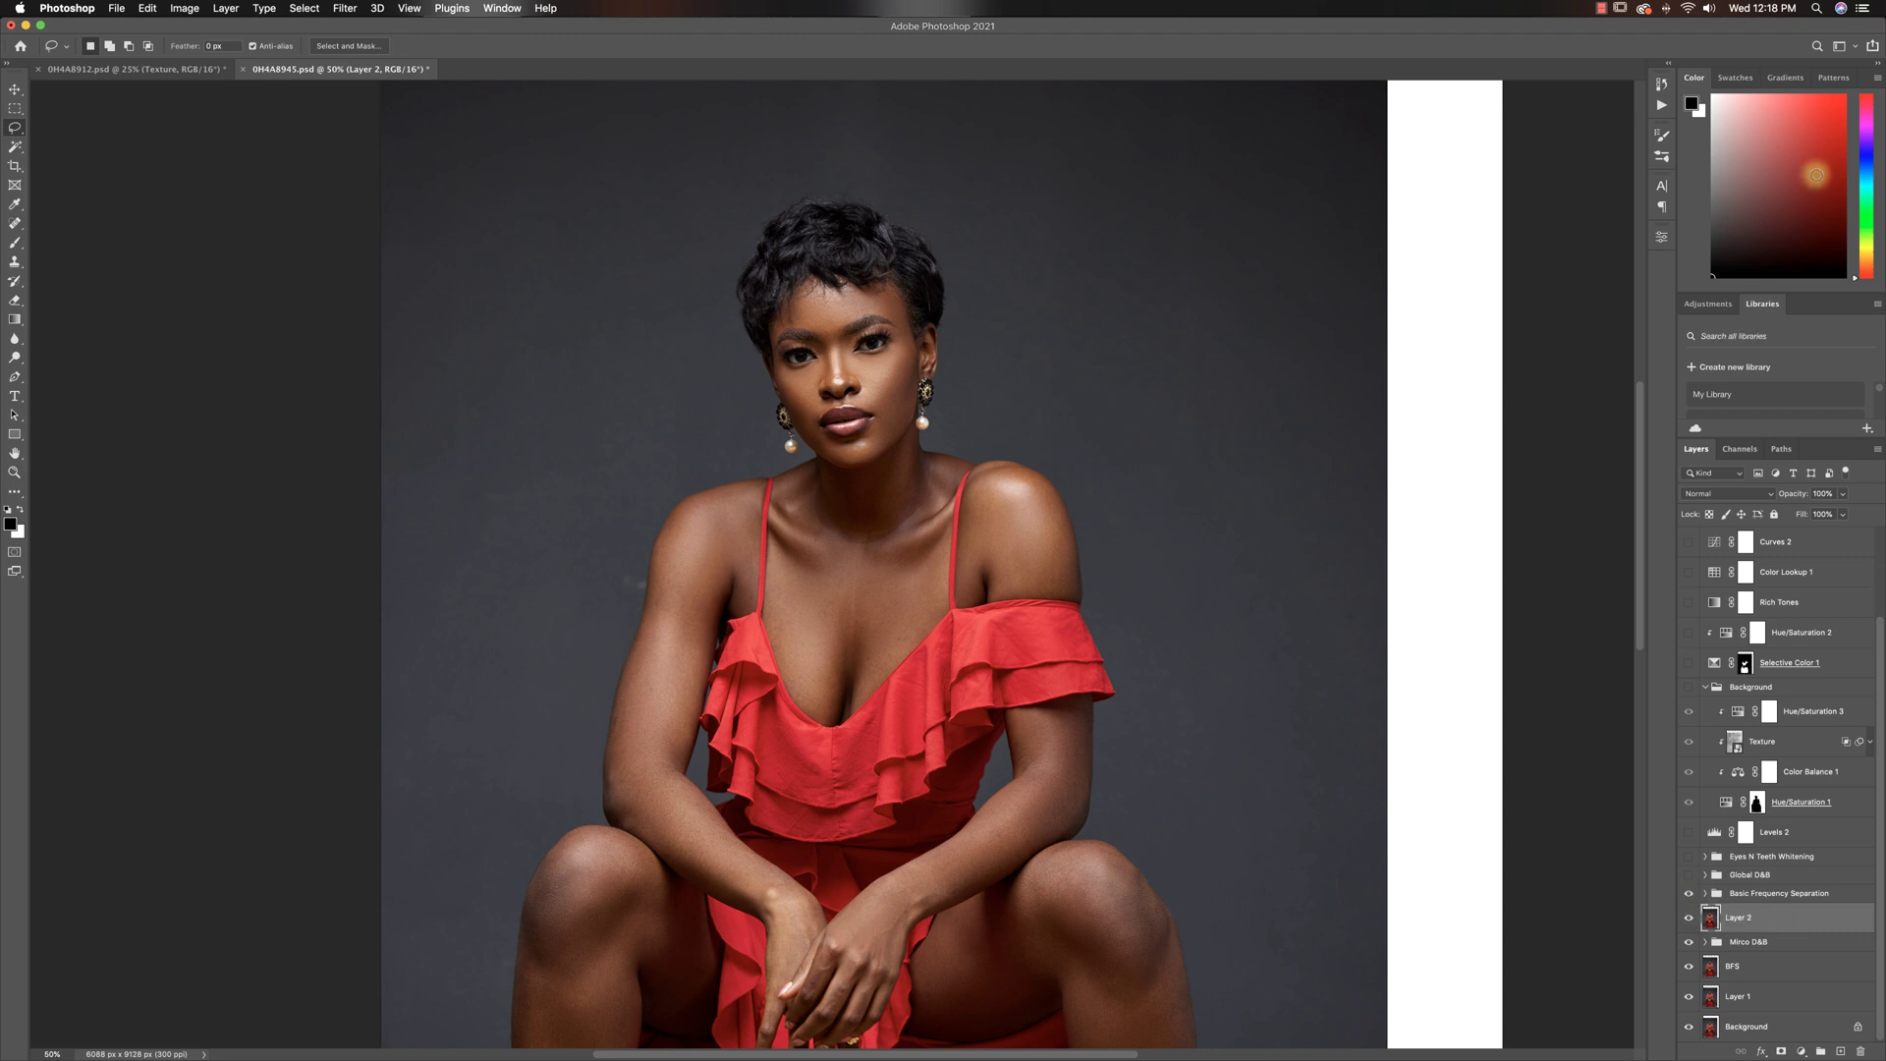
pyautogui.click(1660, 107)
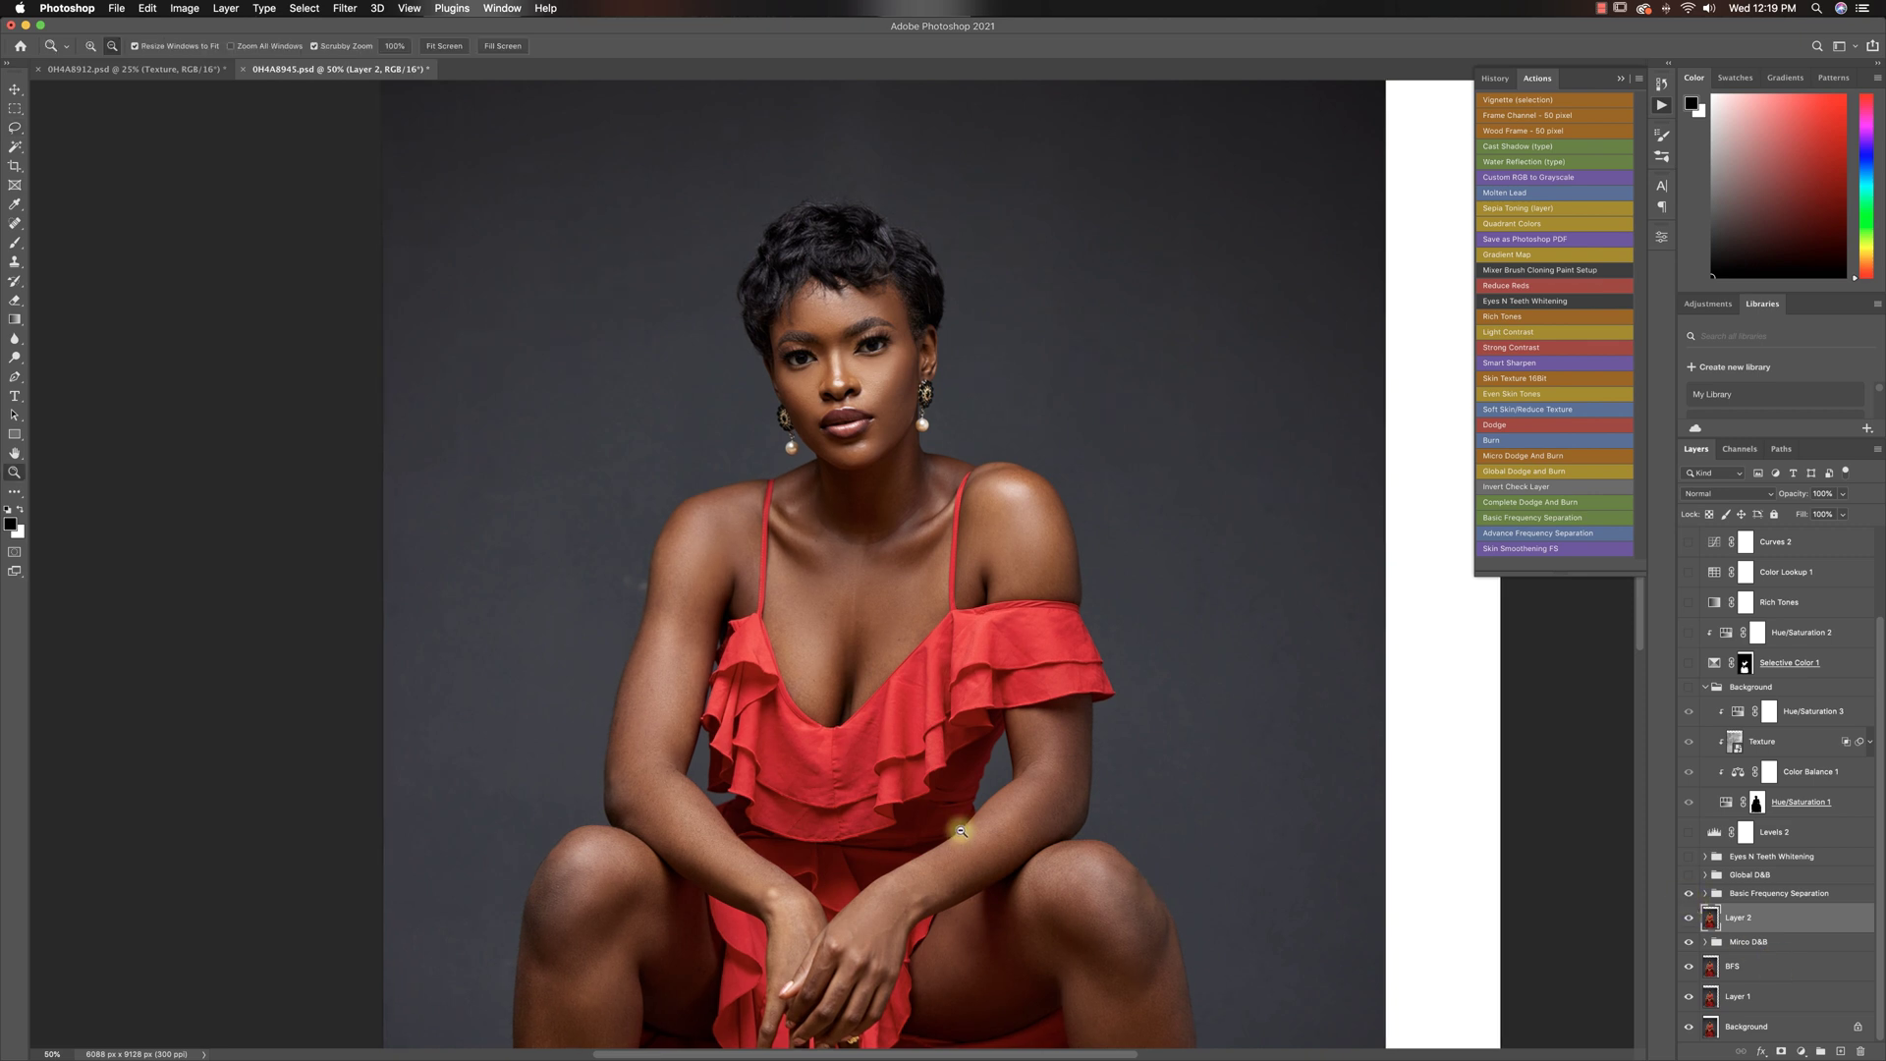
# - Expand the Basic Frequency Separation group, select its Low FS Layer, and toggle the group's visibility to compare the full figure
pyautogui.press('super+minus')
pyautogui.click(1706, 893)
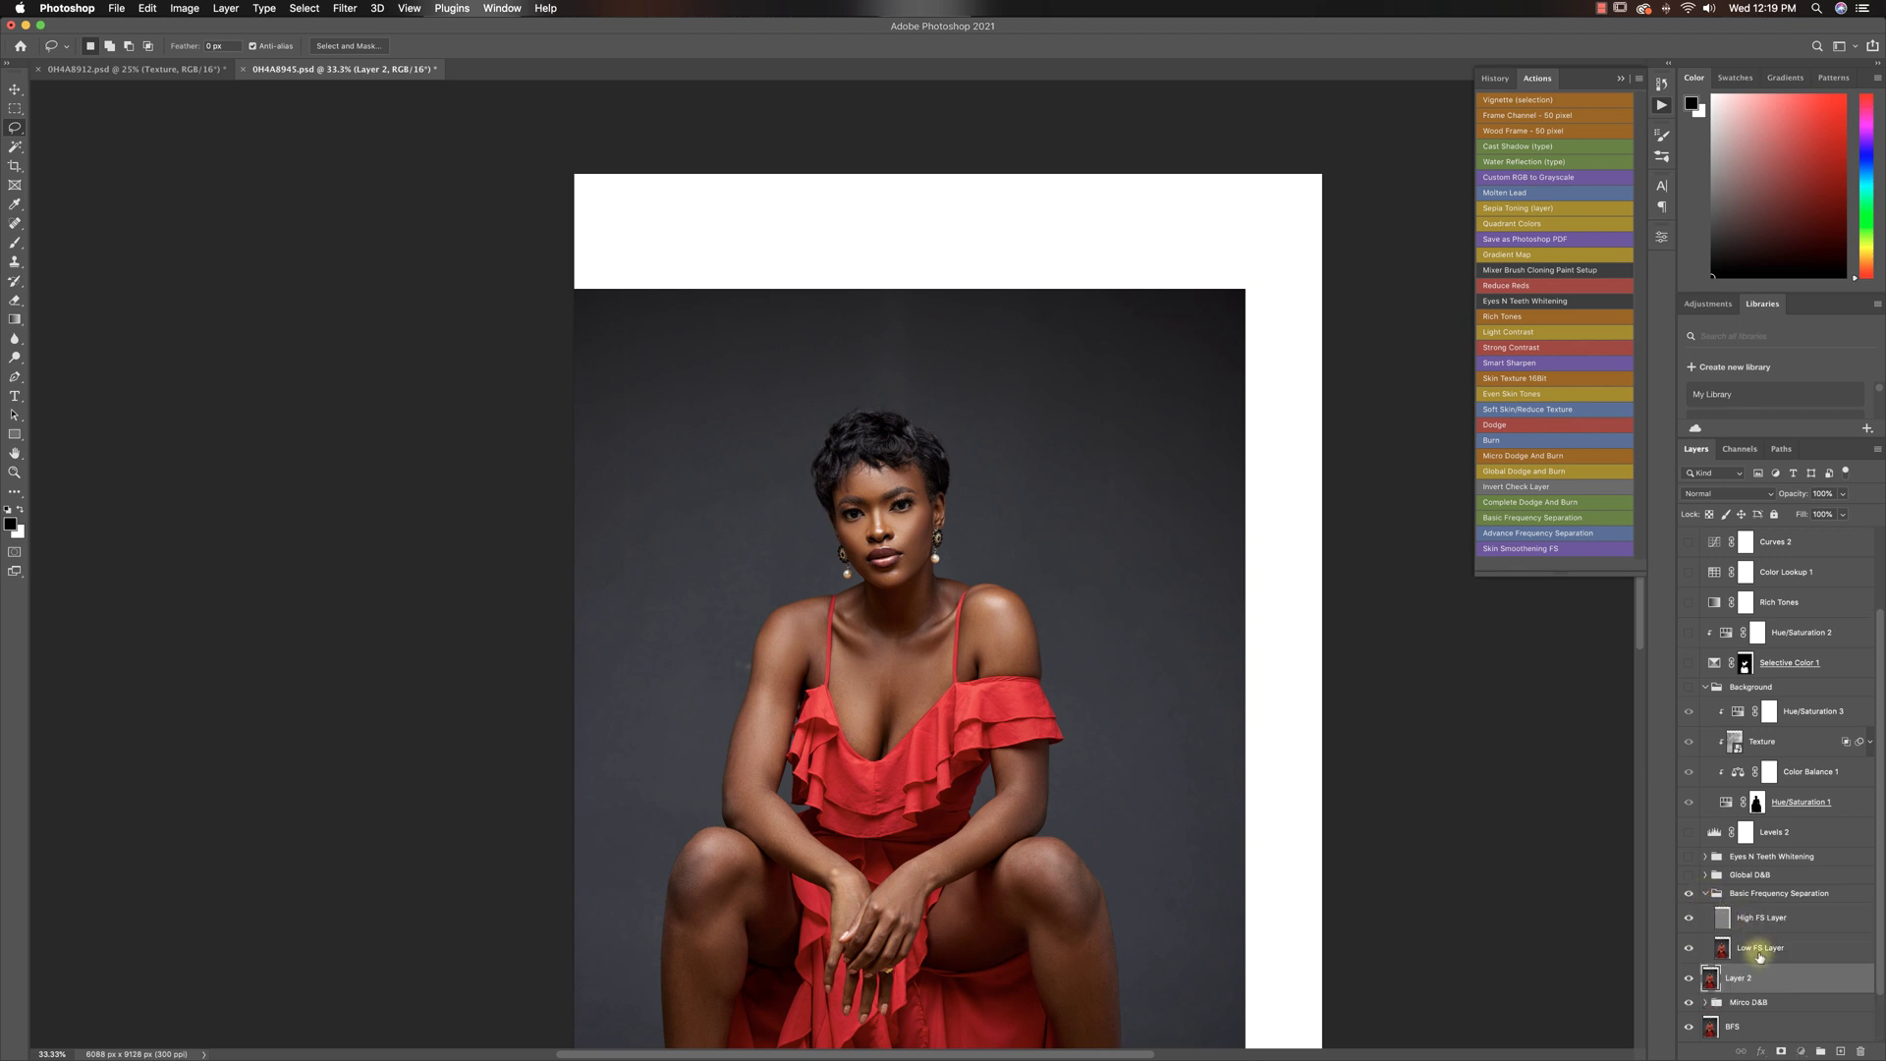
pyautogui.click(1754, 948)
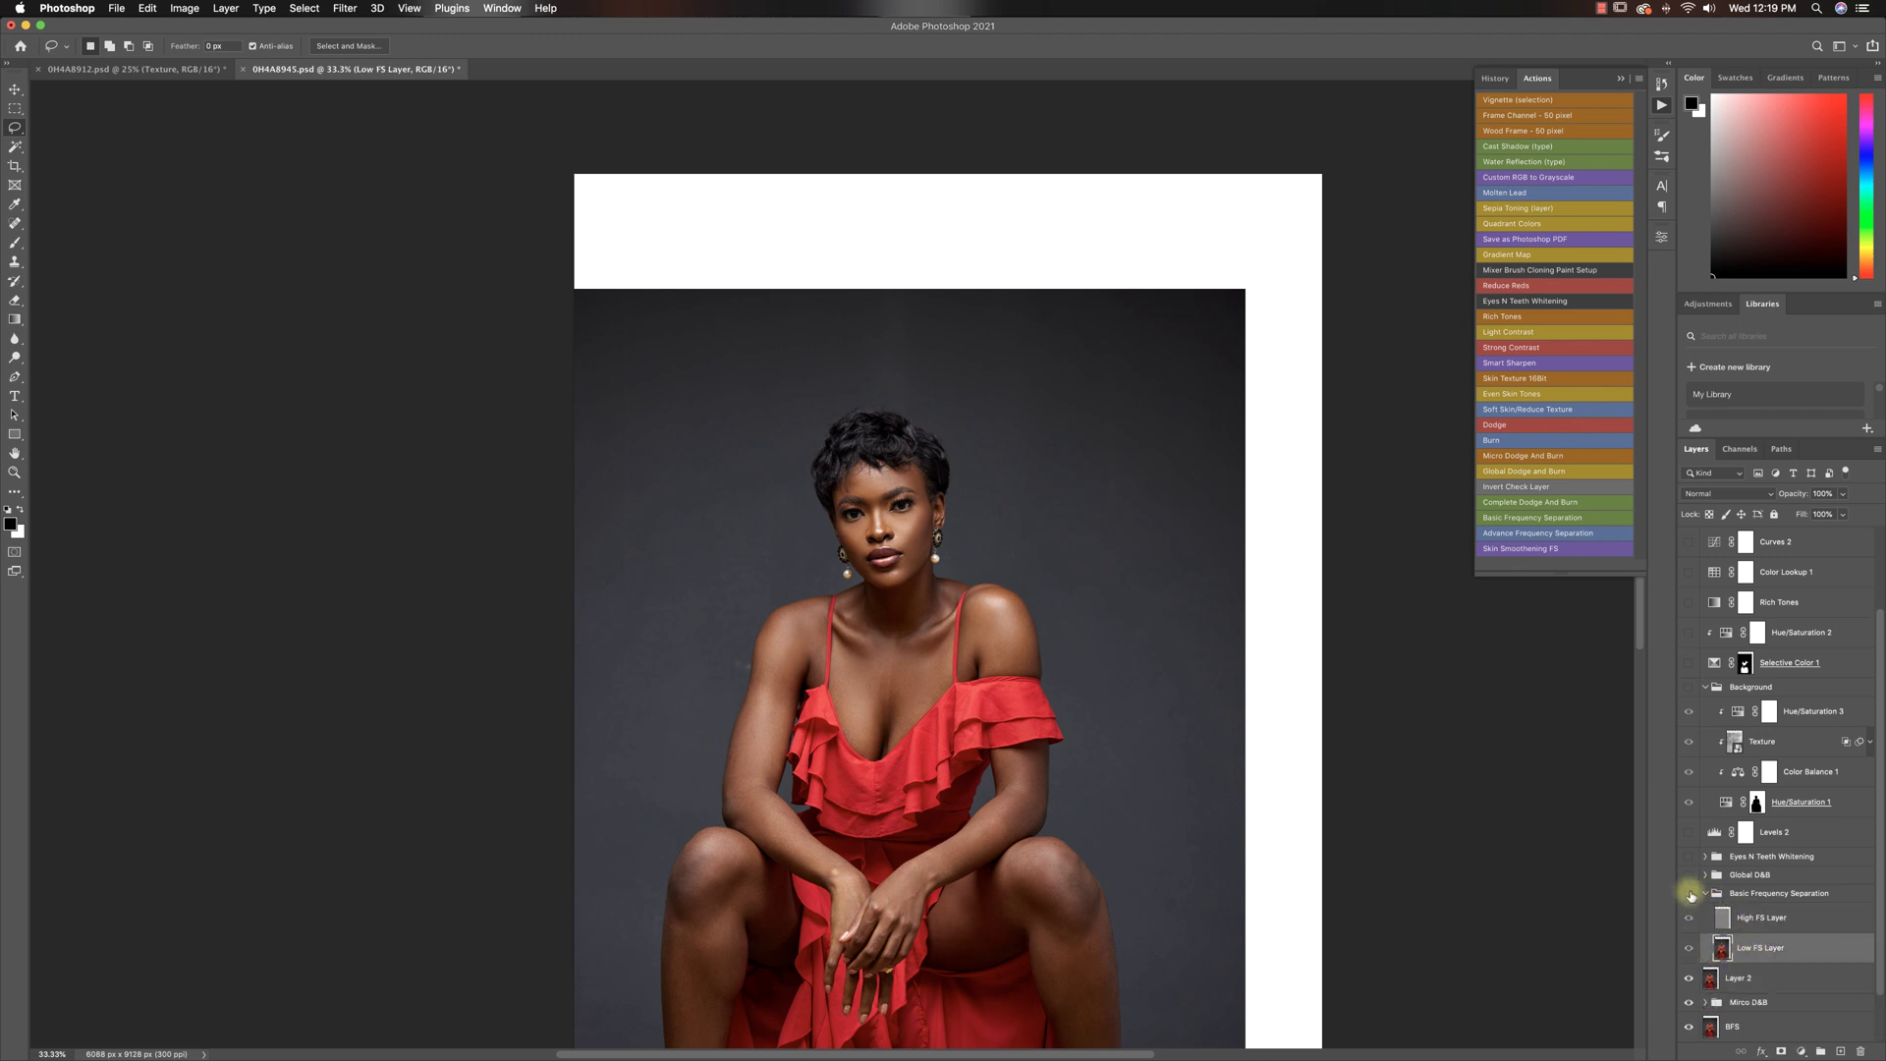
pyautogui.scroll(-5, 1187, 770)
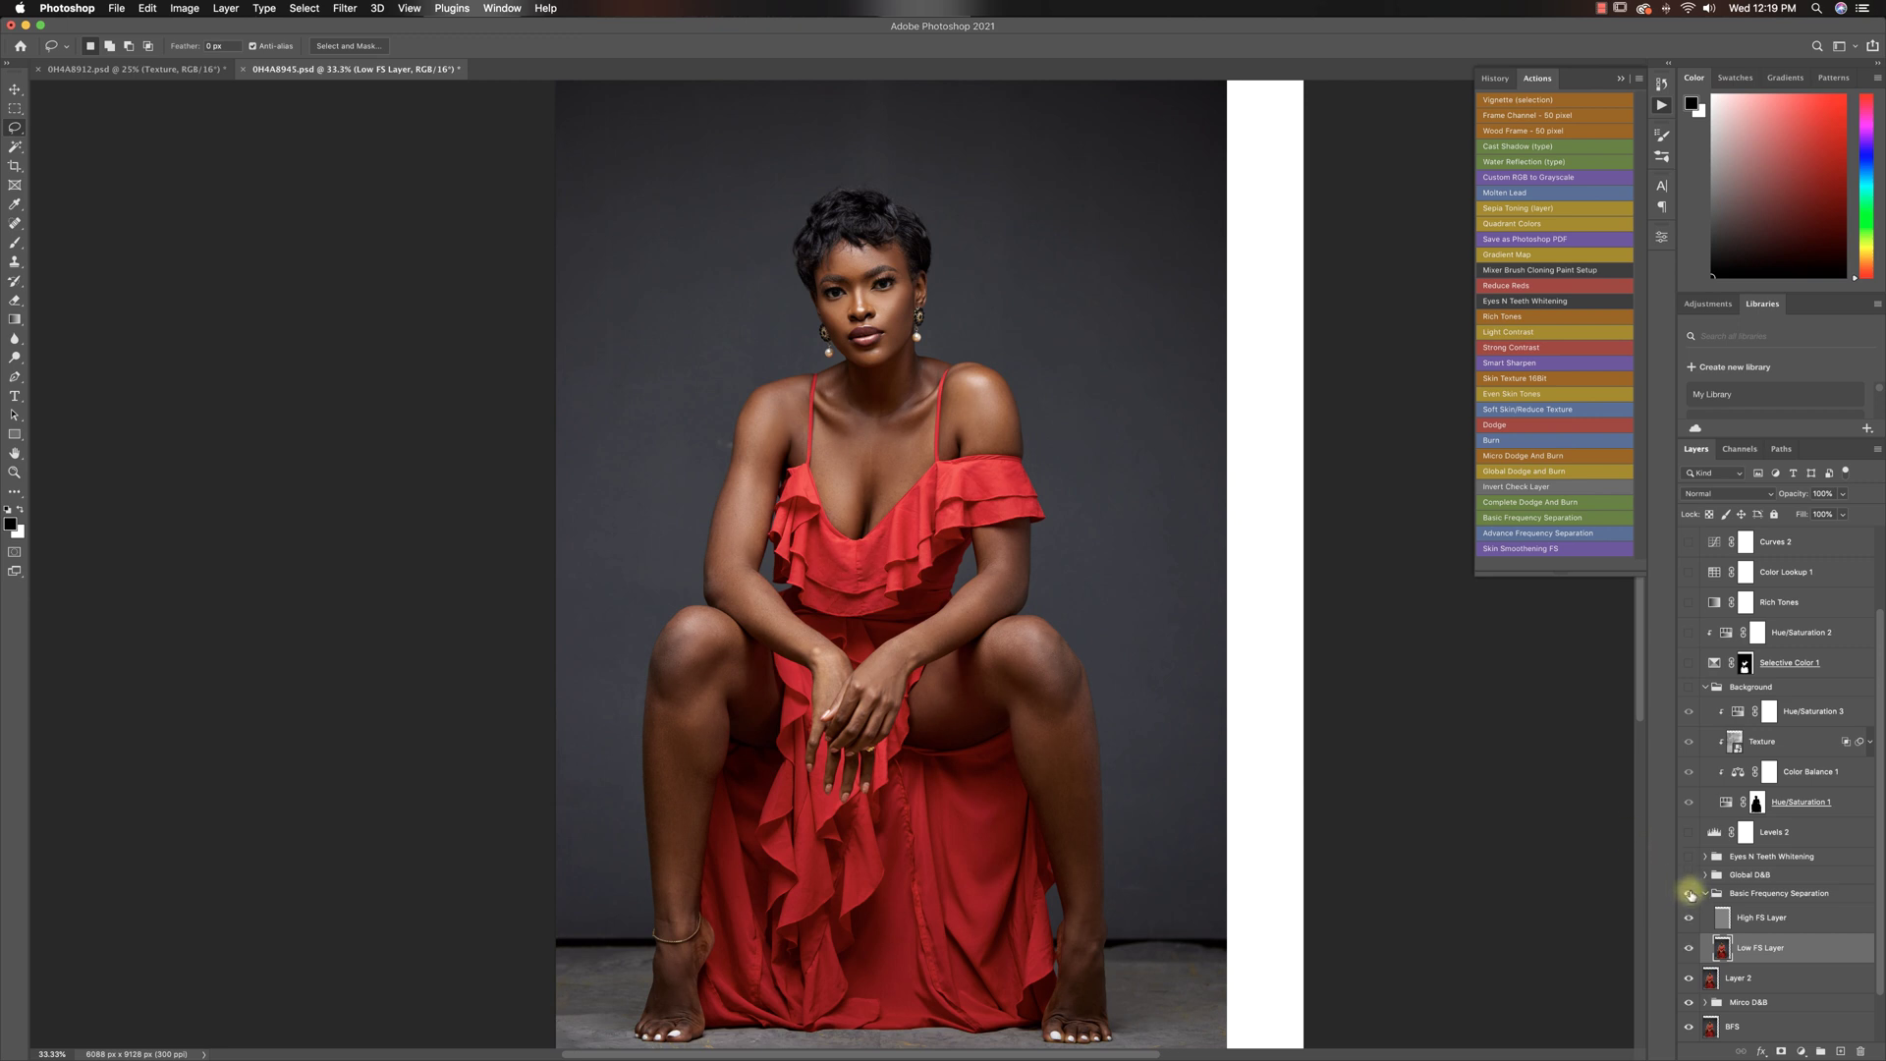
pyautogui.click(1690, 892)
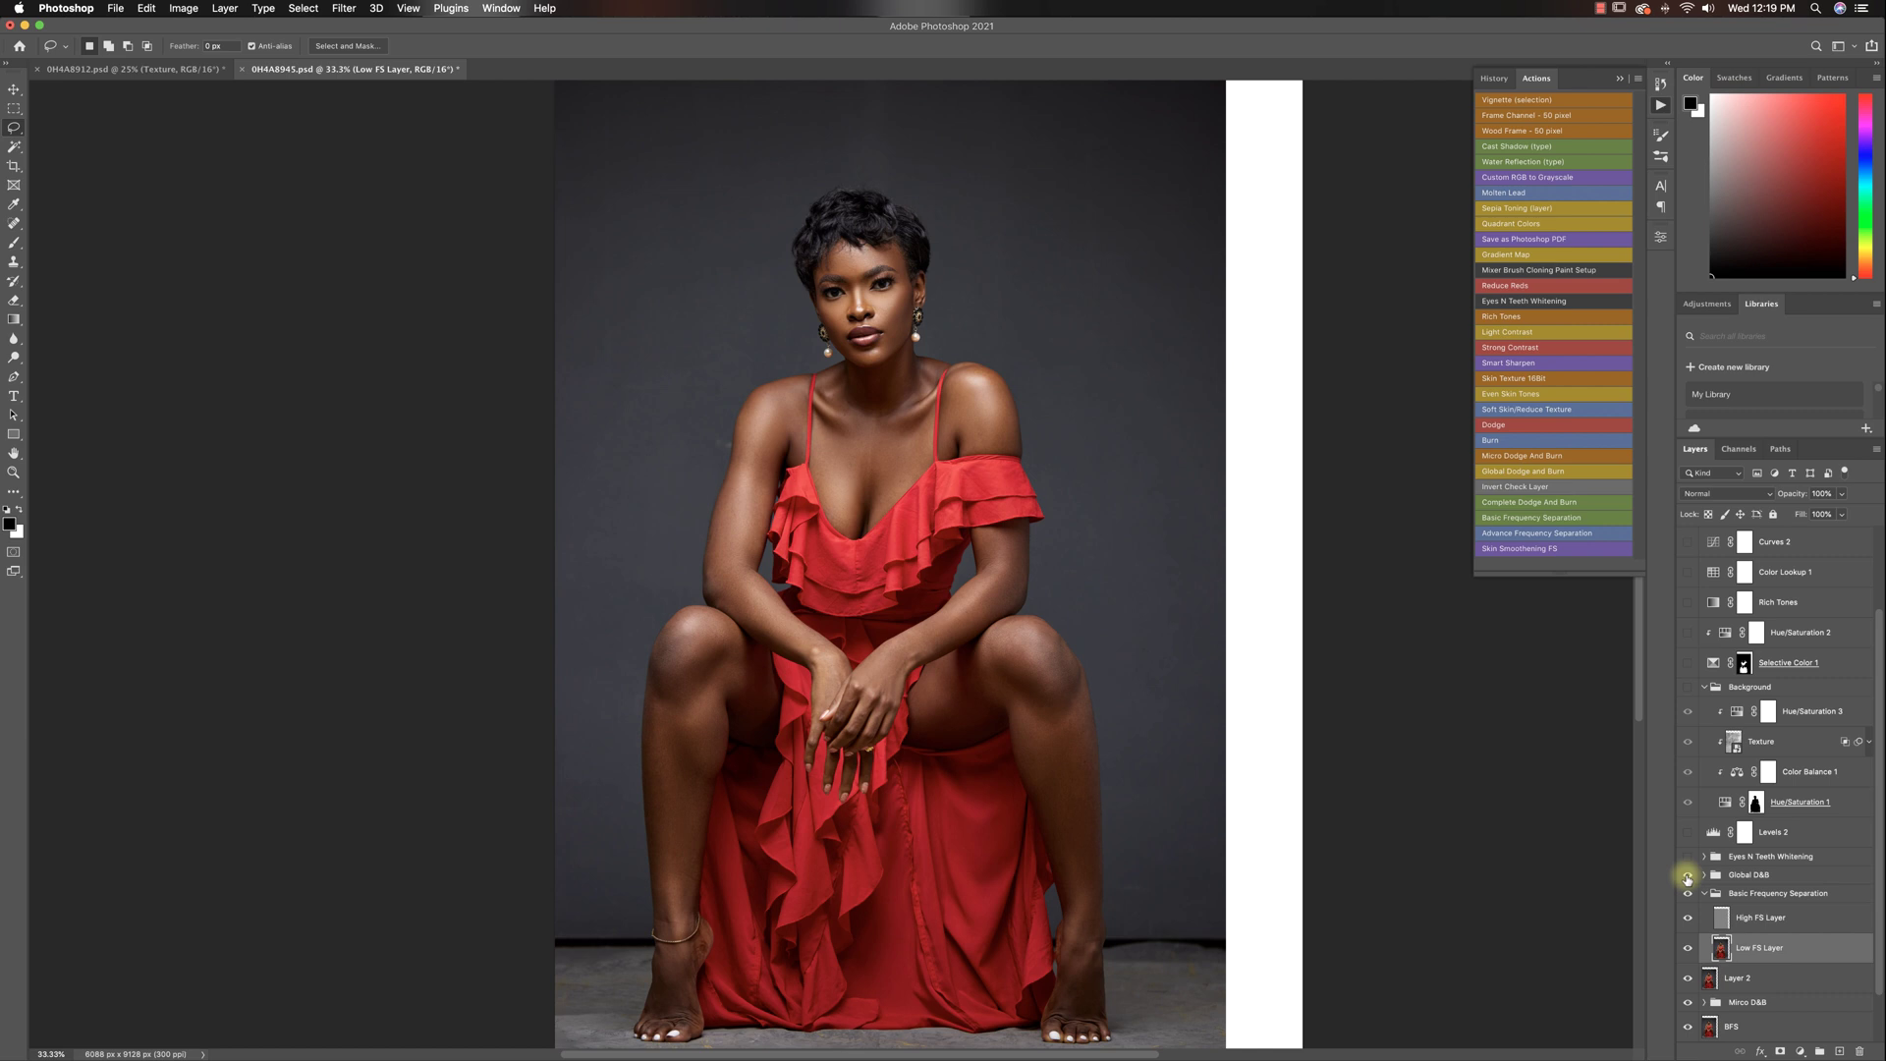
# - Show the Global D&B and Eyes N Teeth Whitening groups, examining the whitening effect on the model's face at 50% zoom
pyautogui.scroll(-2, 1687, 874)
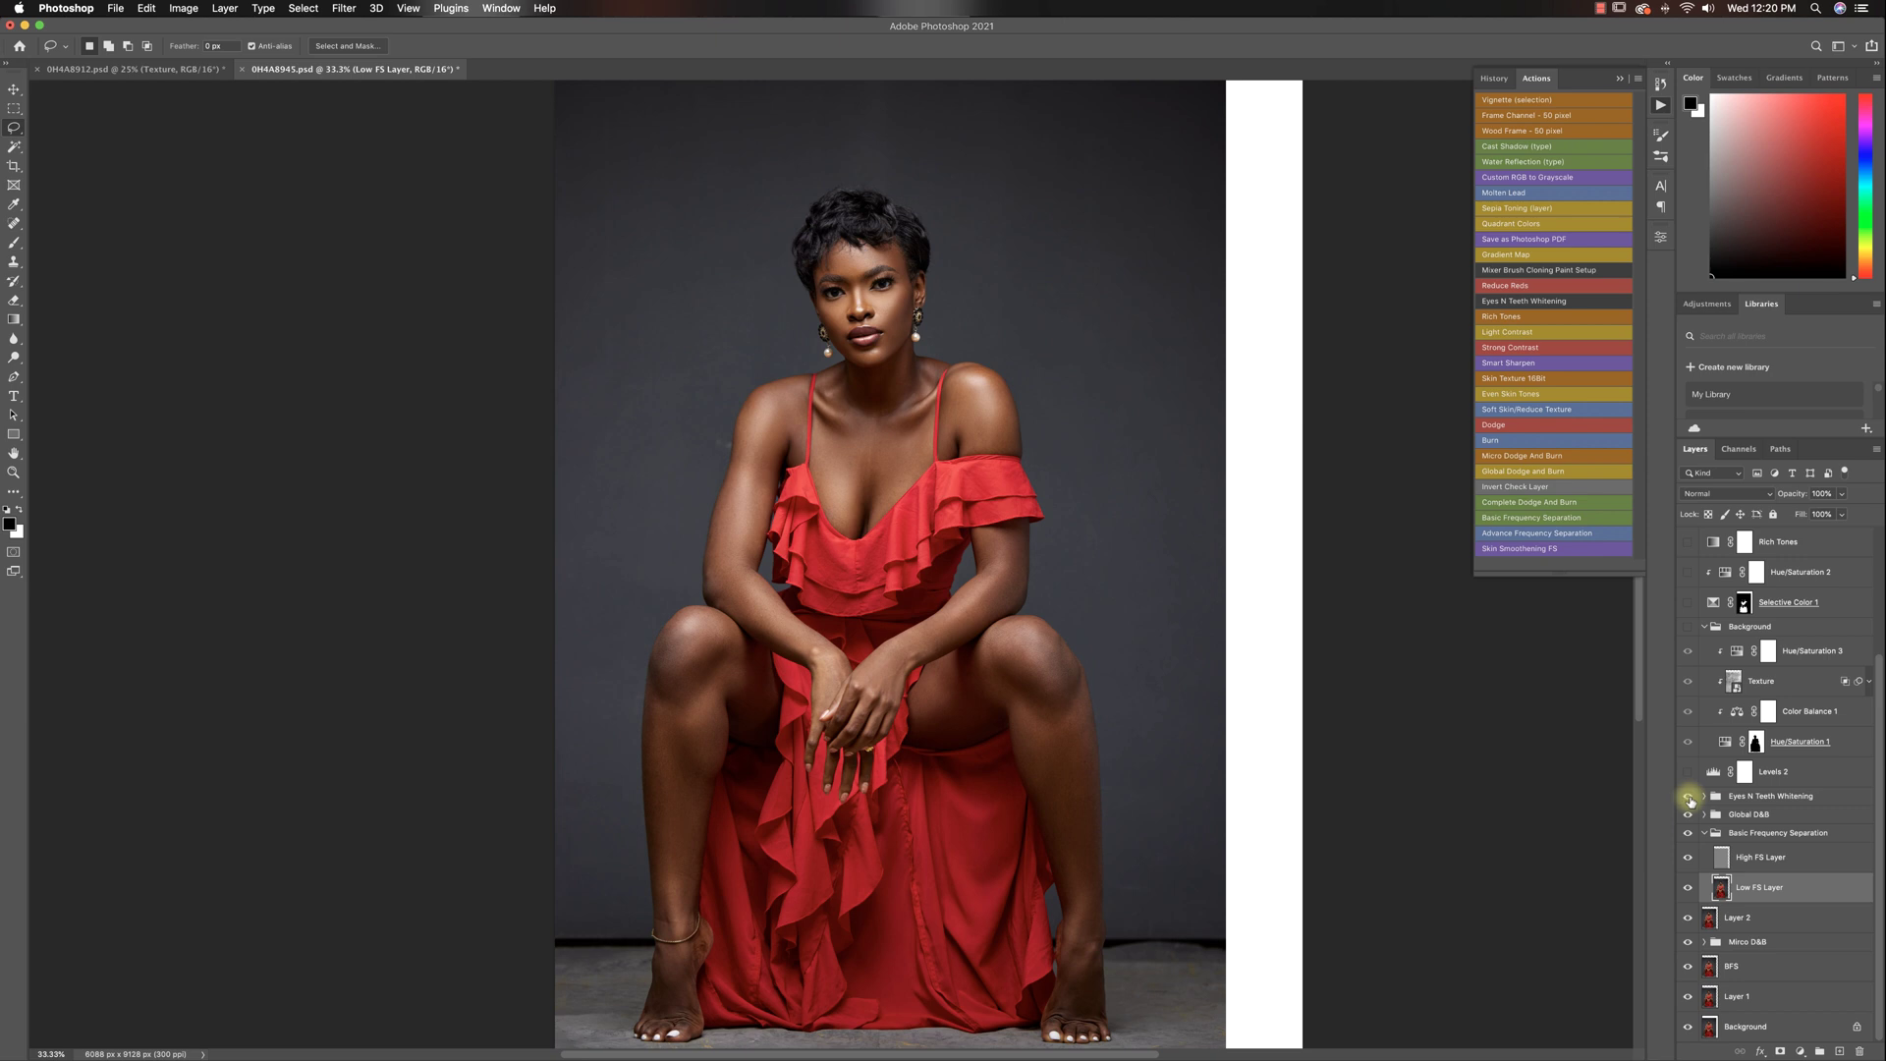
pyautogui.press('z')
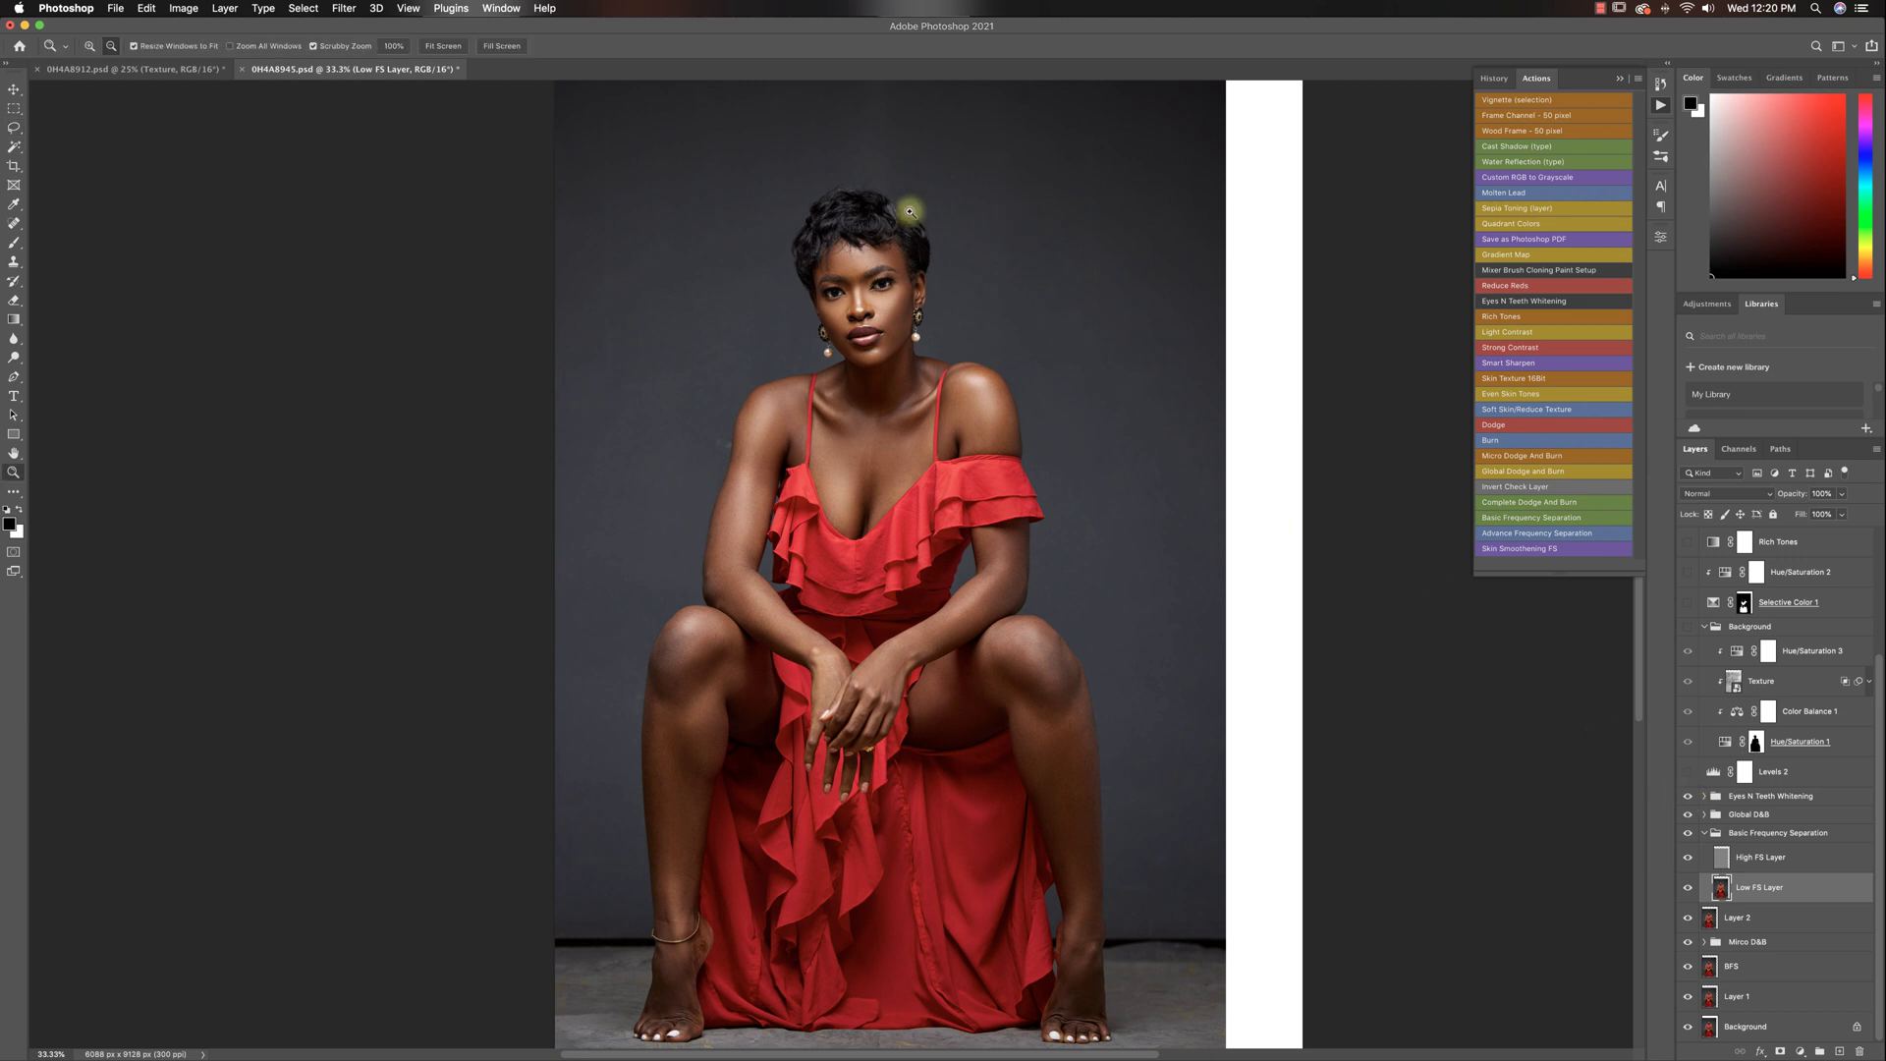
pyautogui.click(861, 230)
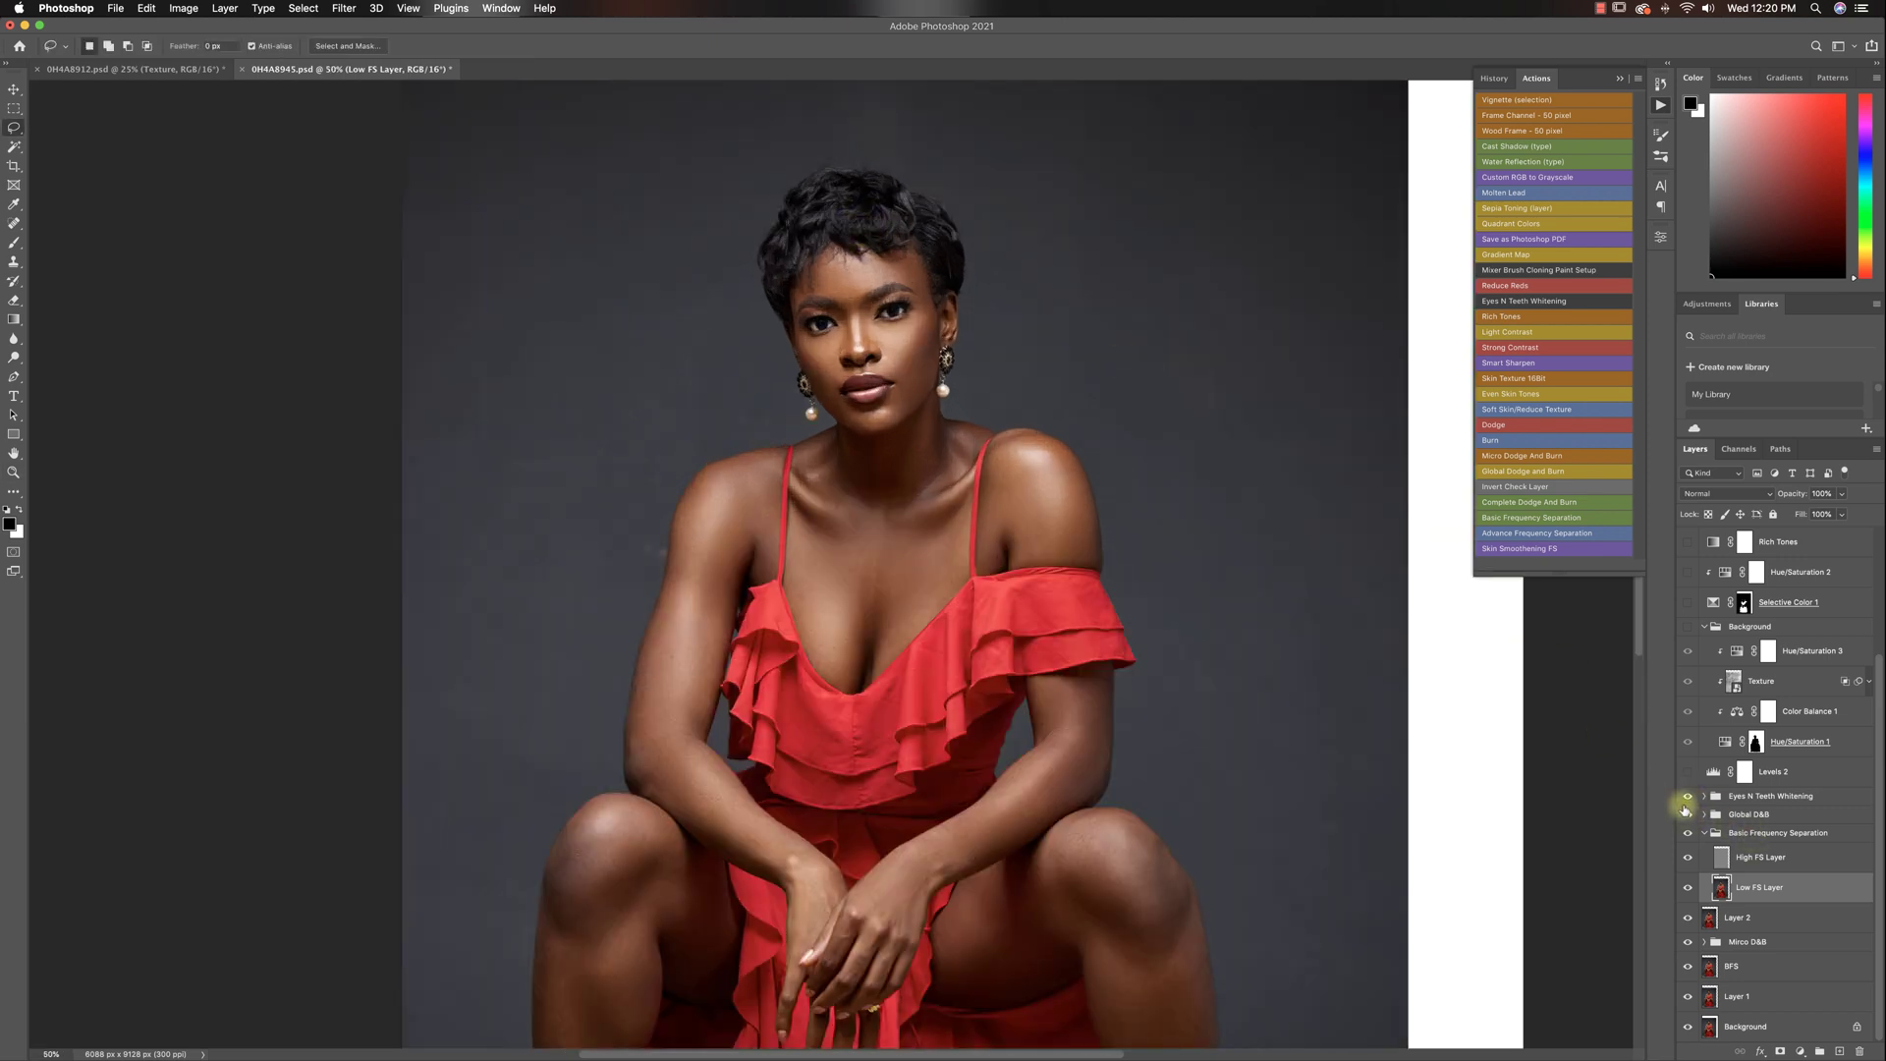
pyautogui.press('z')
pyautogui.keyDown('alt'); pyautogui.click(1280, 693); pyautogui.keyUp('alt')
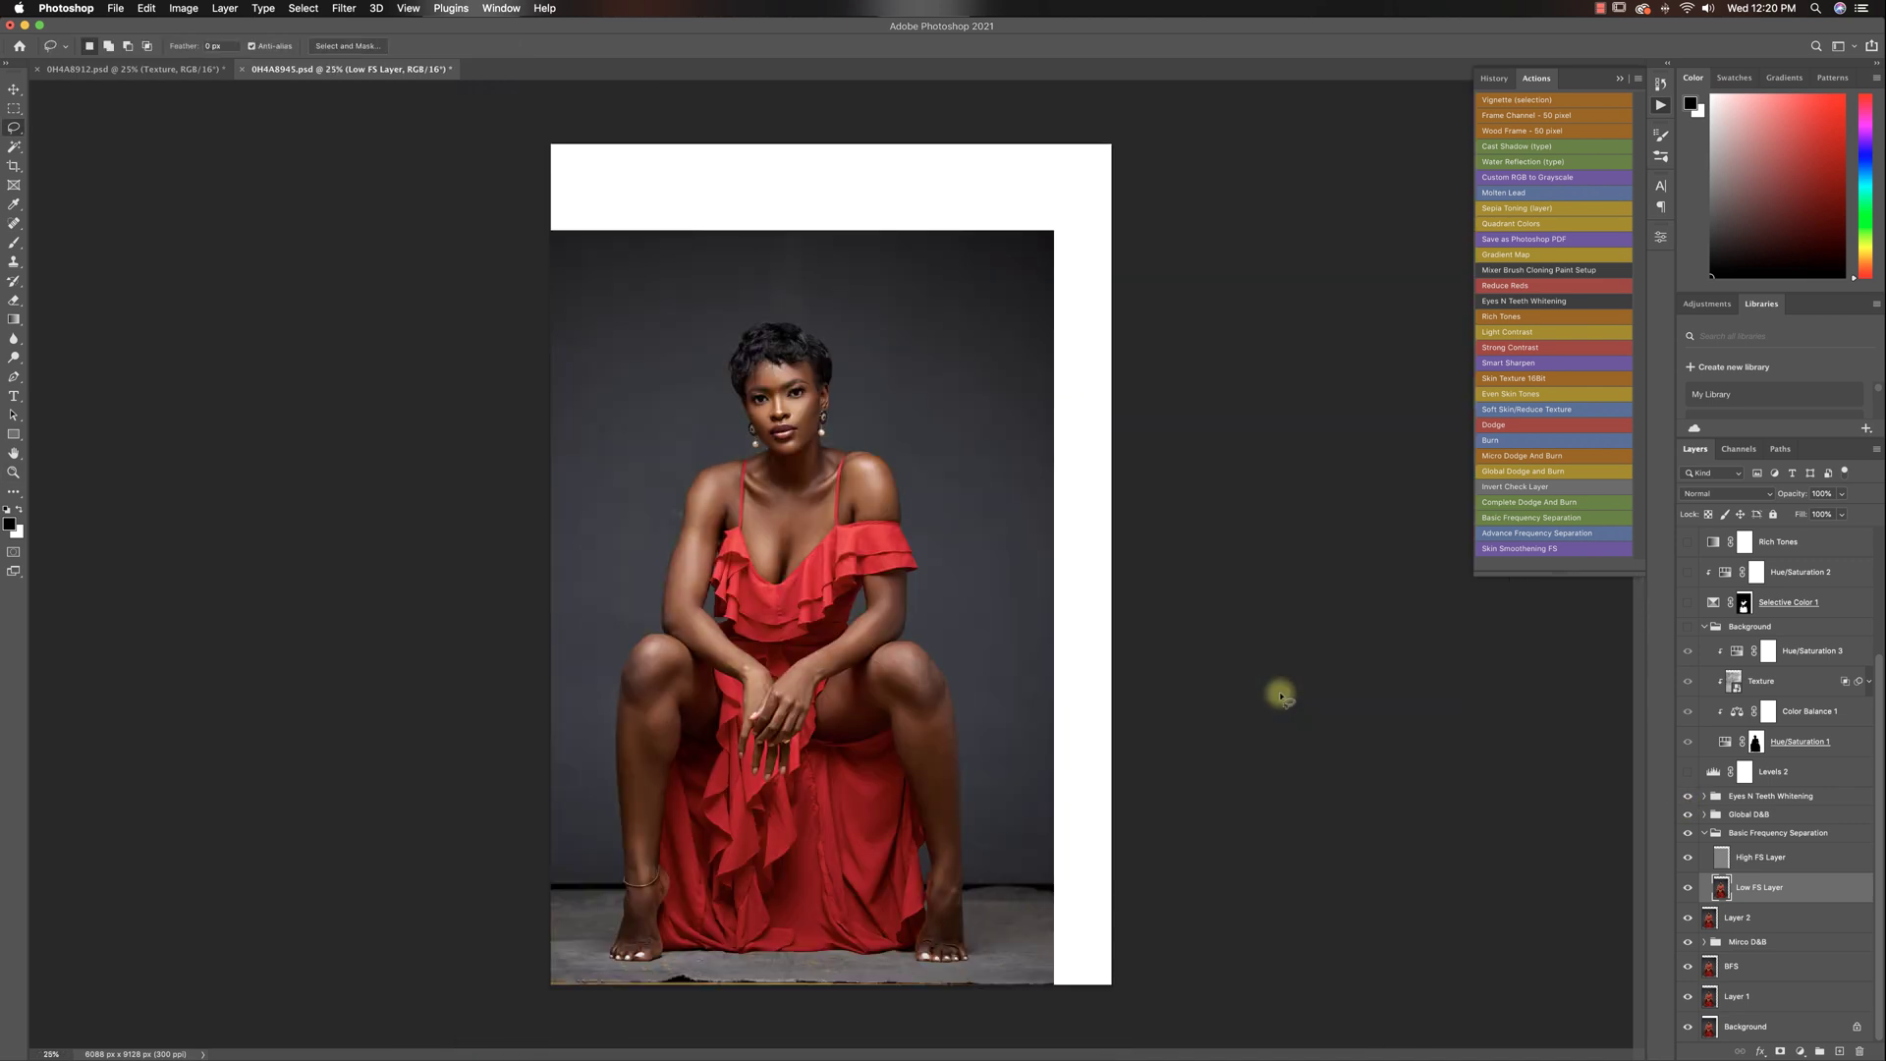
# - Toggle the Levels 2 adjustment to compare the image at 33.3% zoom, leaving it visible
pyautogui.press('z')
pyautogui.click(938, 634)
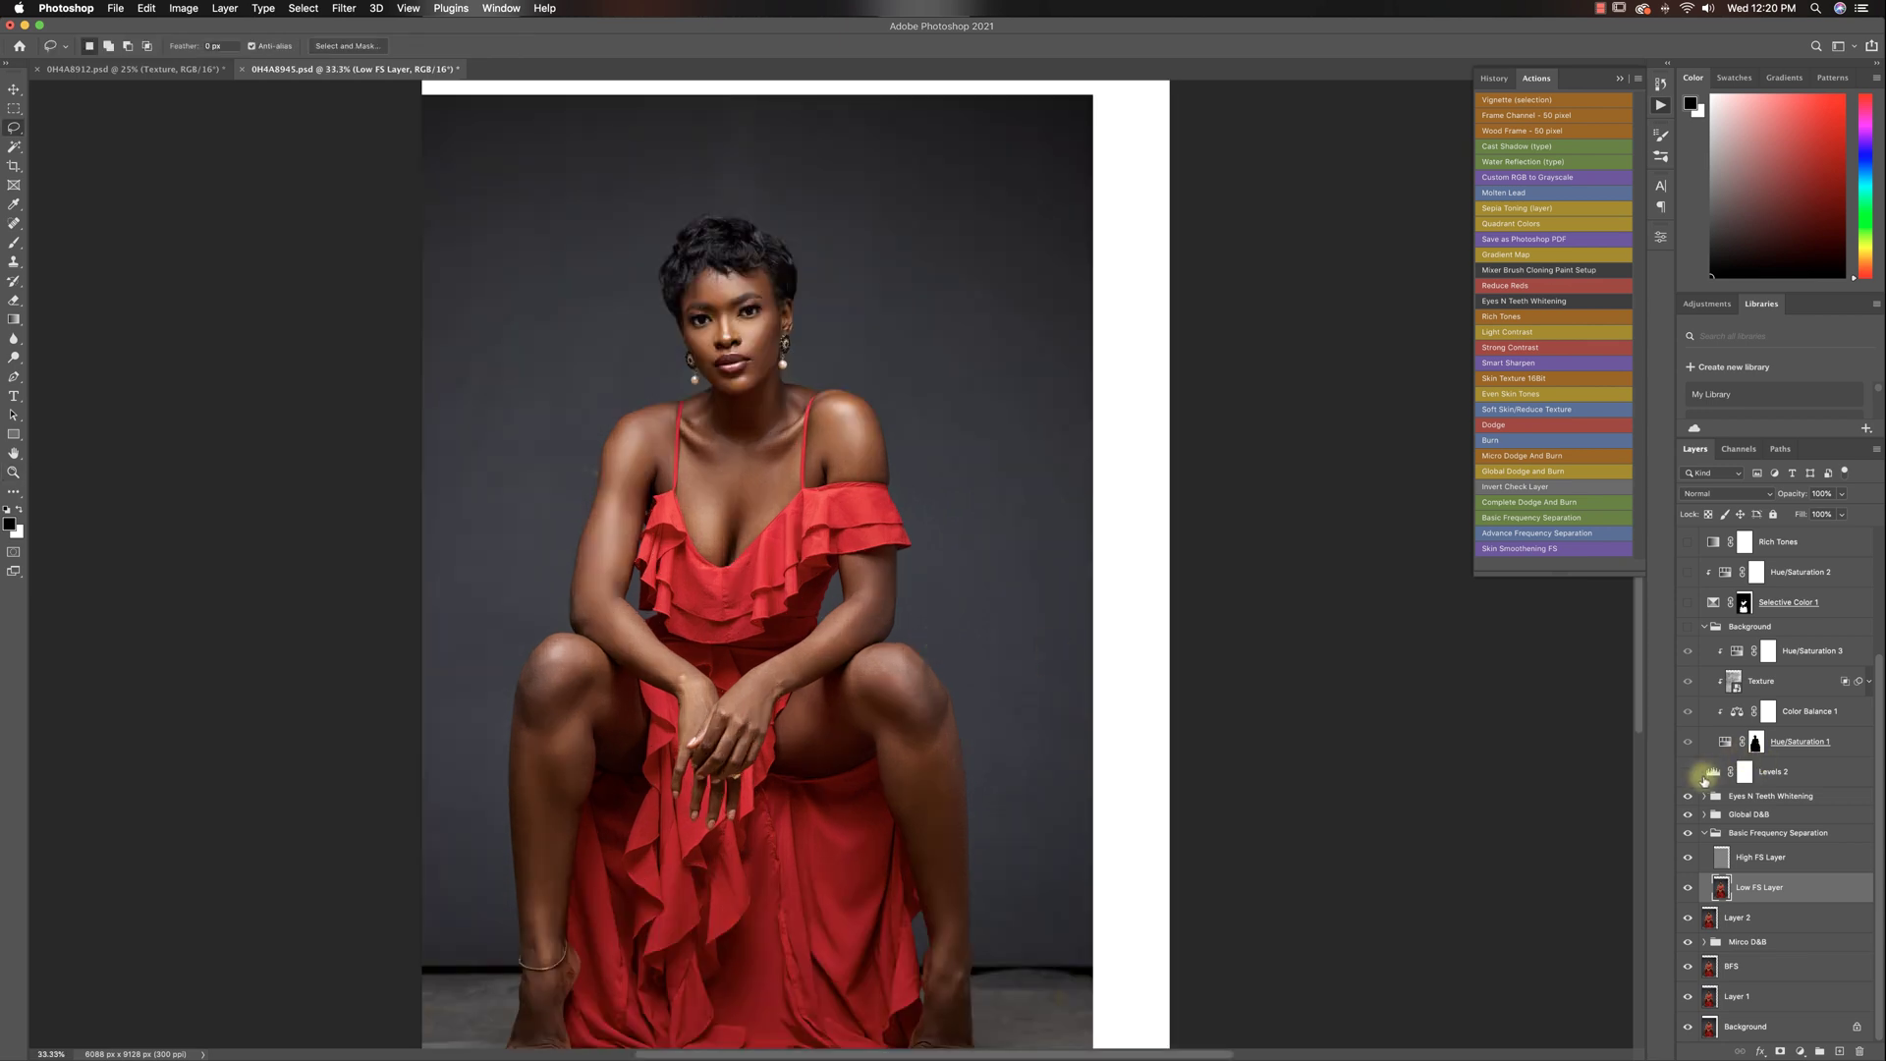
pyautogui.click(1688, 772)
pyautogui.click(1687, 772)
pyautogui.click(1687, 772)
# - Open the Levels 2 settings, examine the histogram and input levels, and collapse the settings
pyautogui.doubleClick(1714, 772)
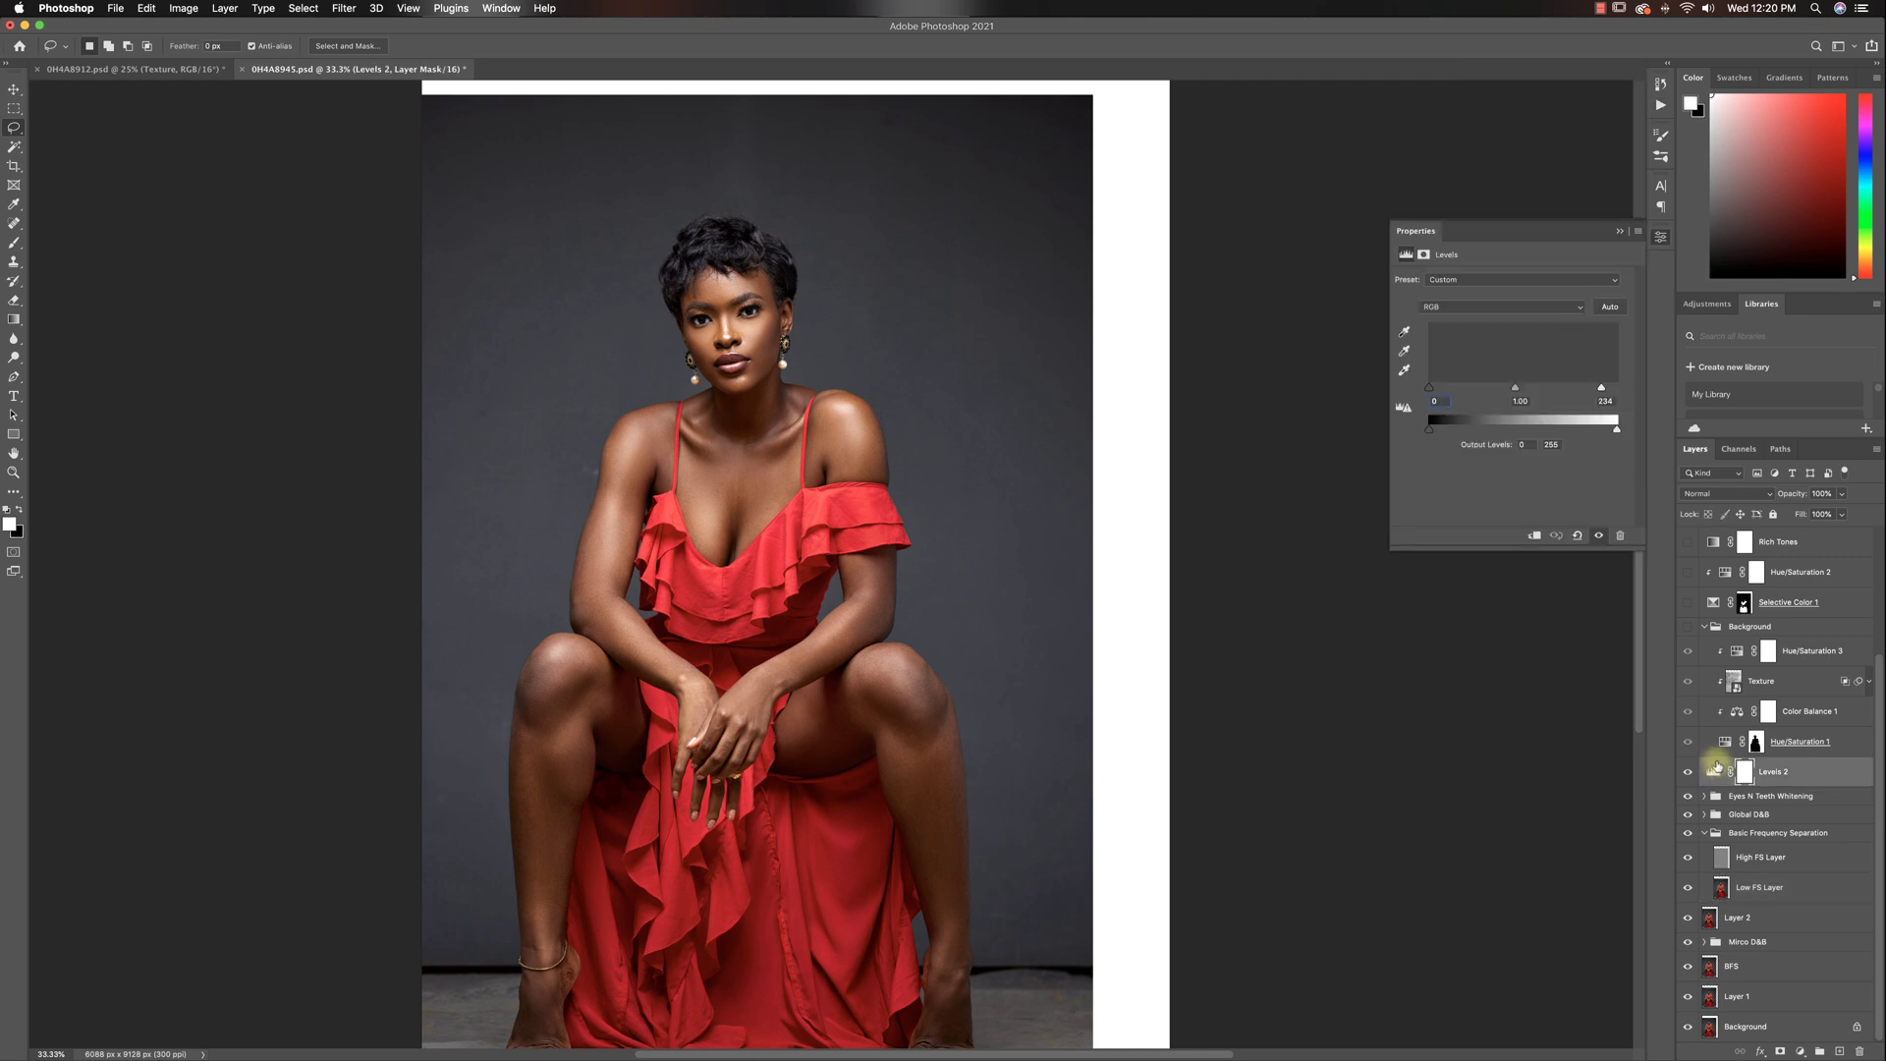
pyautogui.click(1434, 401)
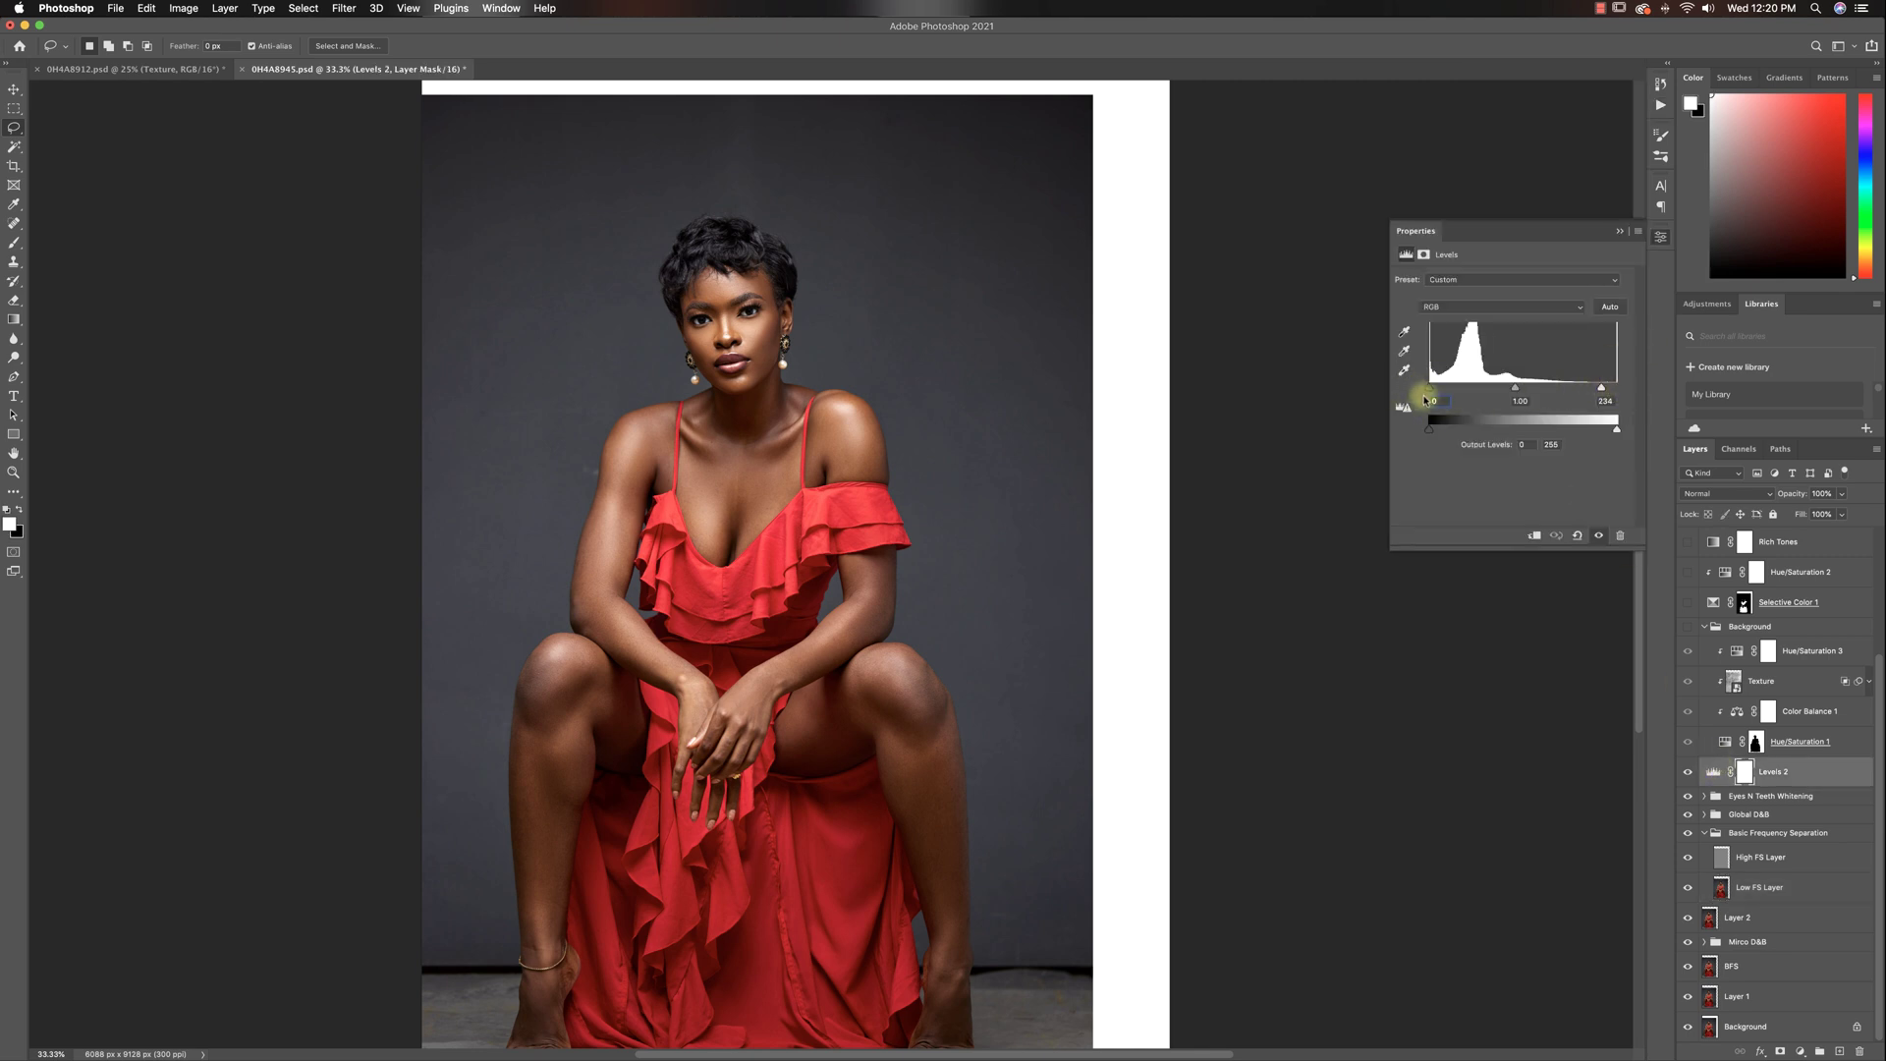
pyautogui.click(1621, 231)
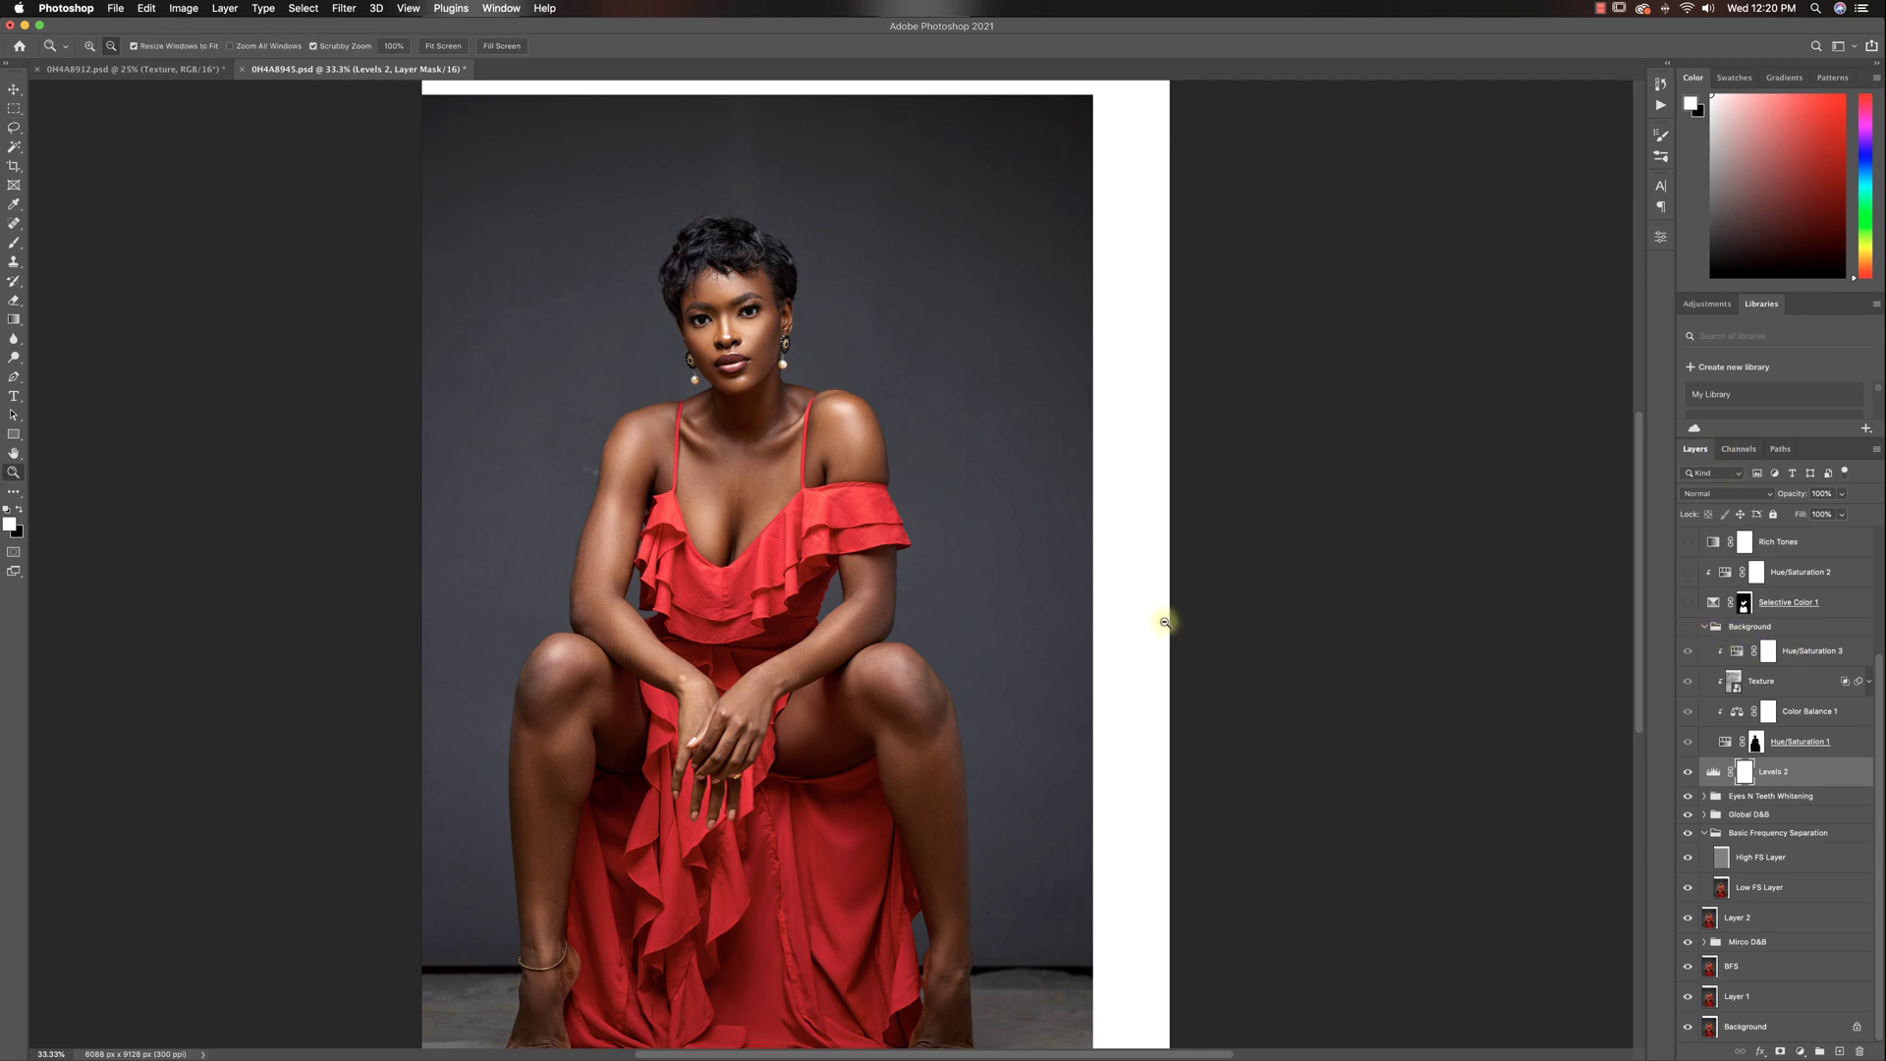
# - Show the Background group with only Hue/Saturation 1 visible inside it, hiding Hue/Saturation 3, Texture and Color Balance 1
pyautogui.press('super+minus')
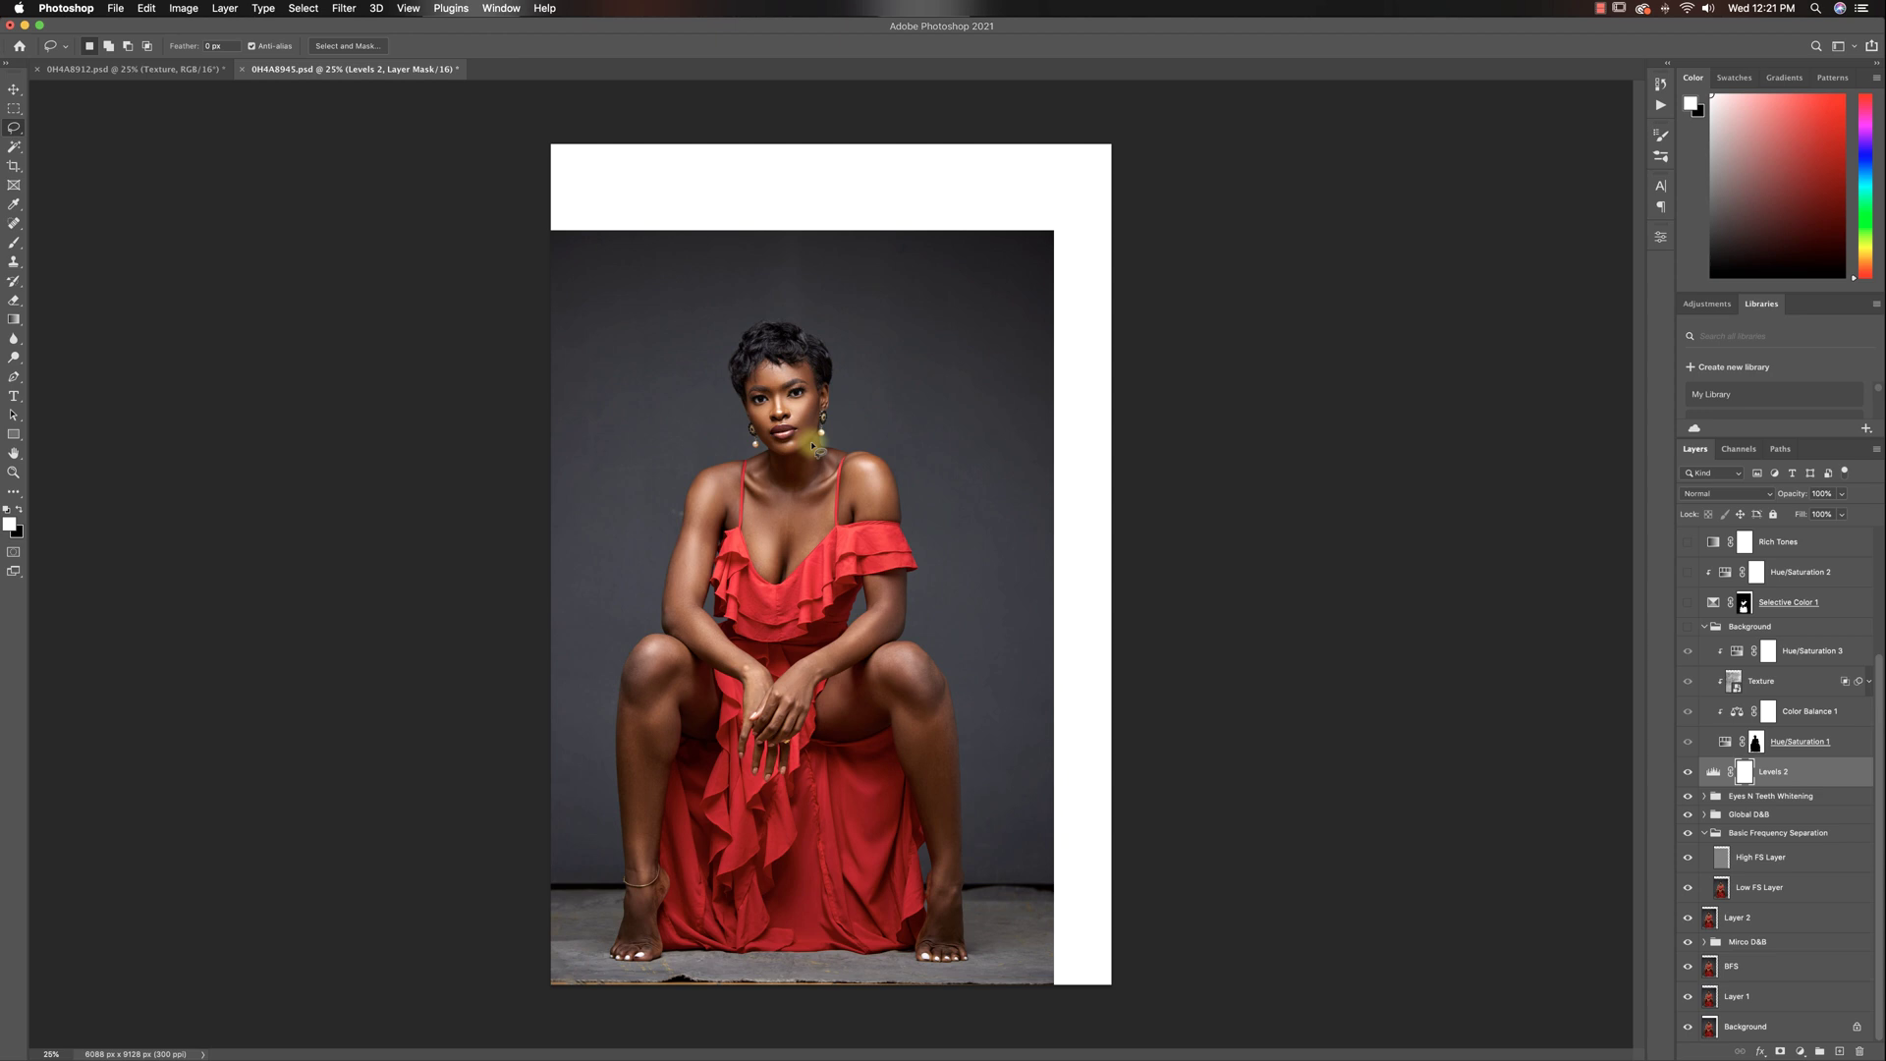
pyautogui.click(1685, 627)
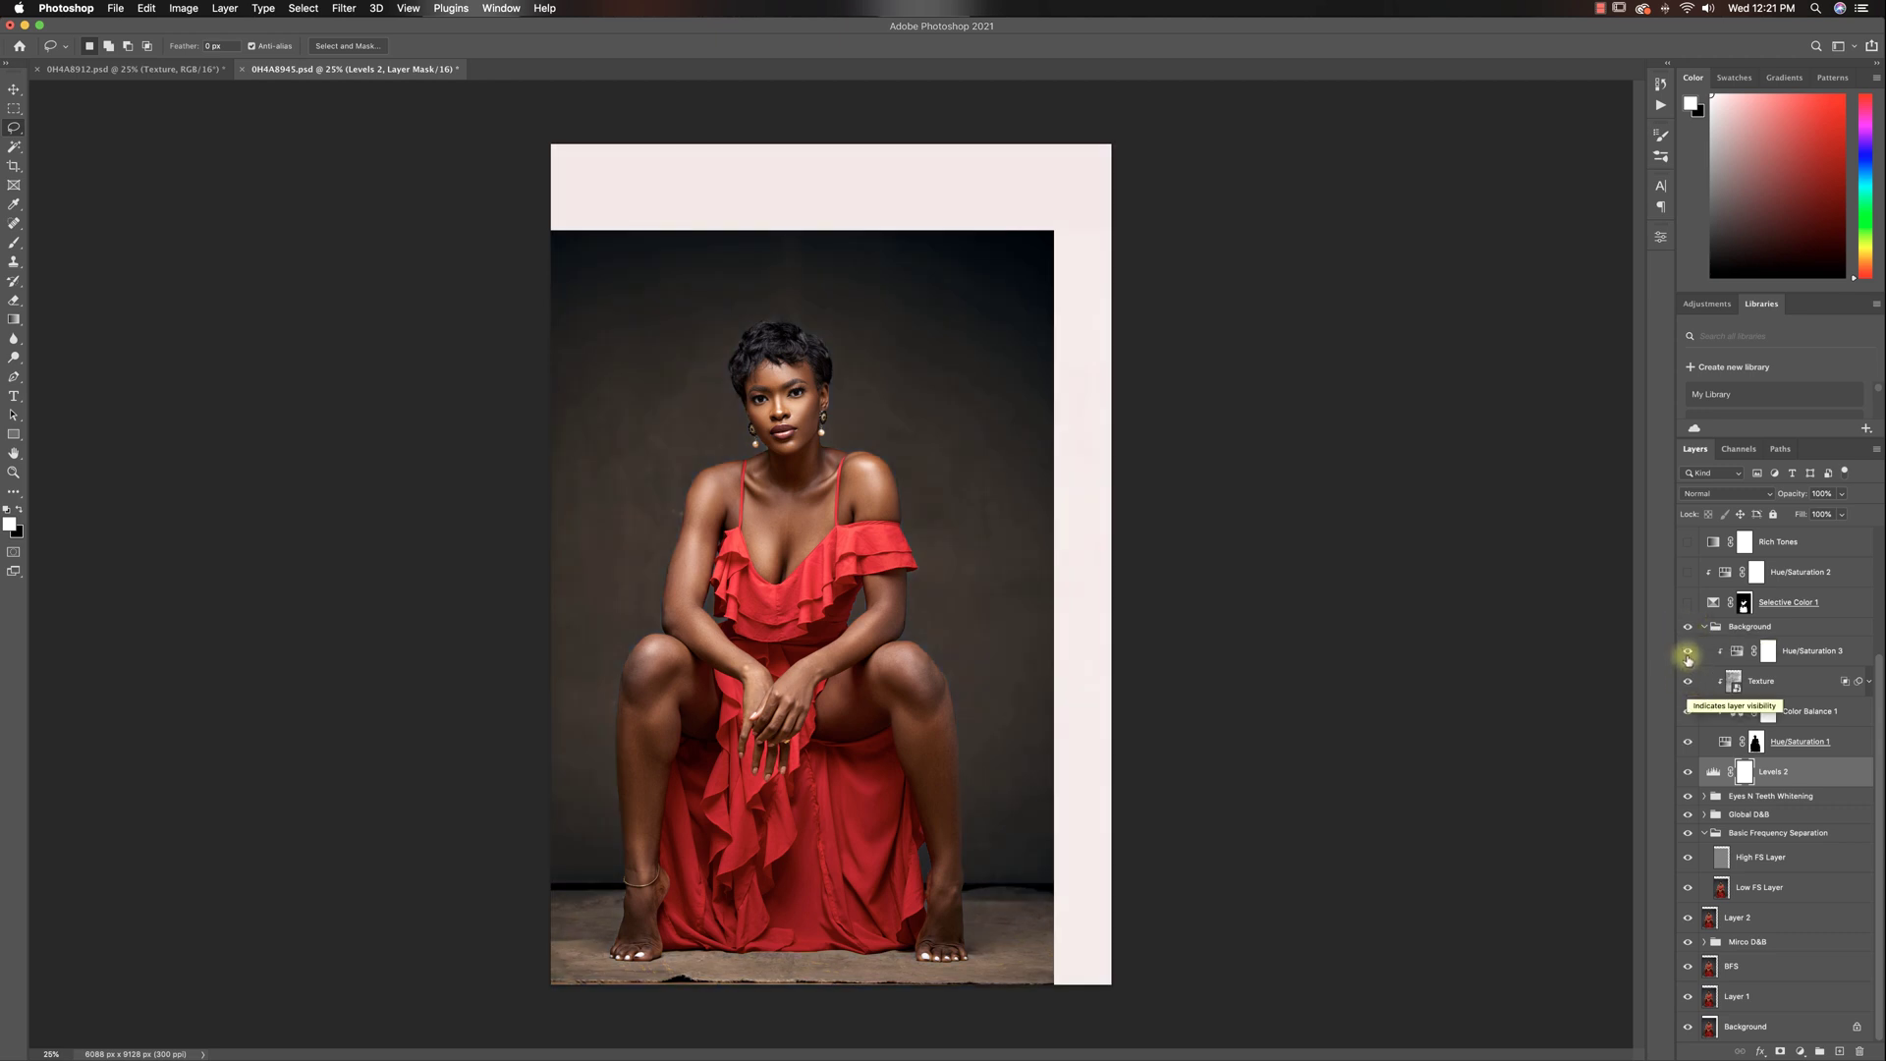
pyautogui.moveTo(1687, 658); pyautogui.dragTo(1689, 746)
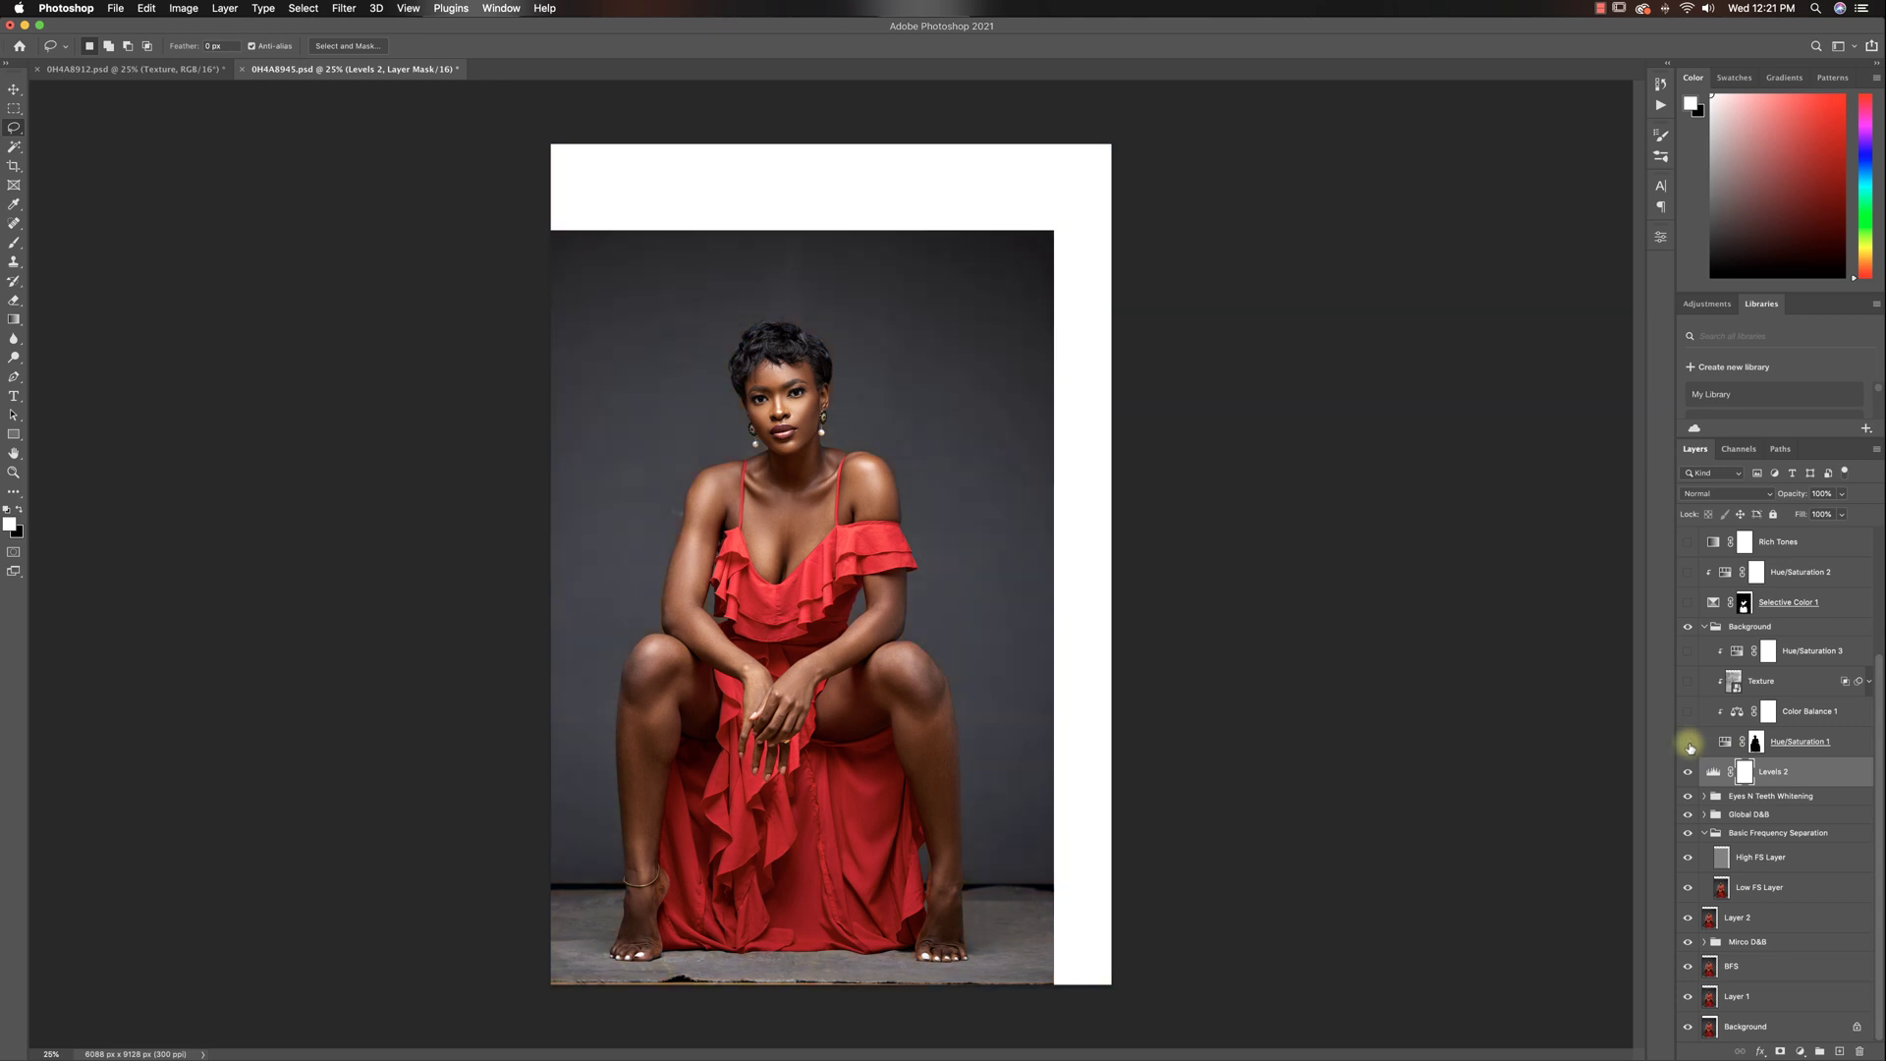
pyautogui.click(1688, 743)
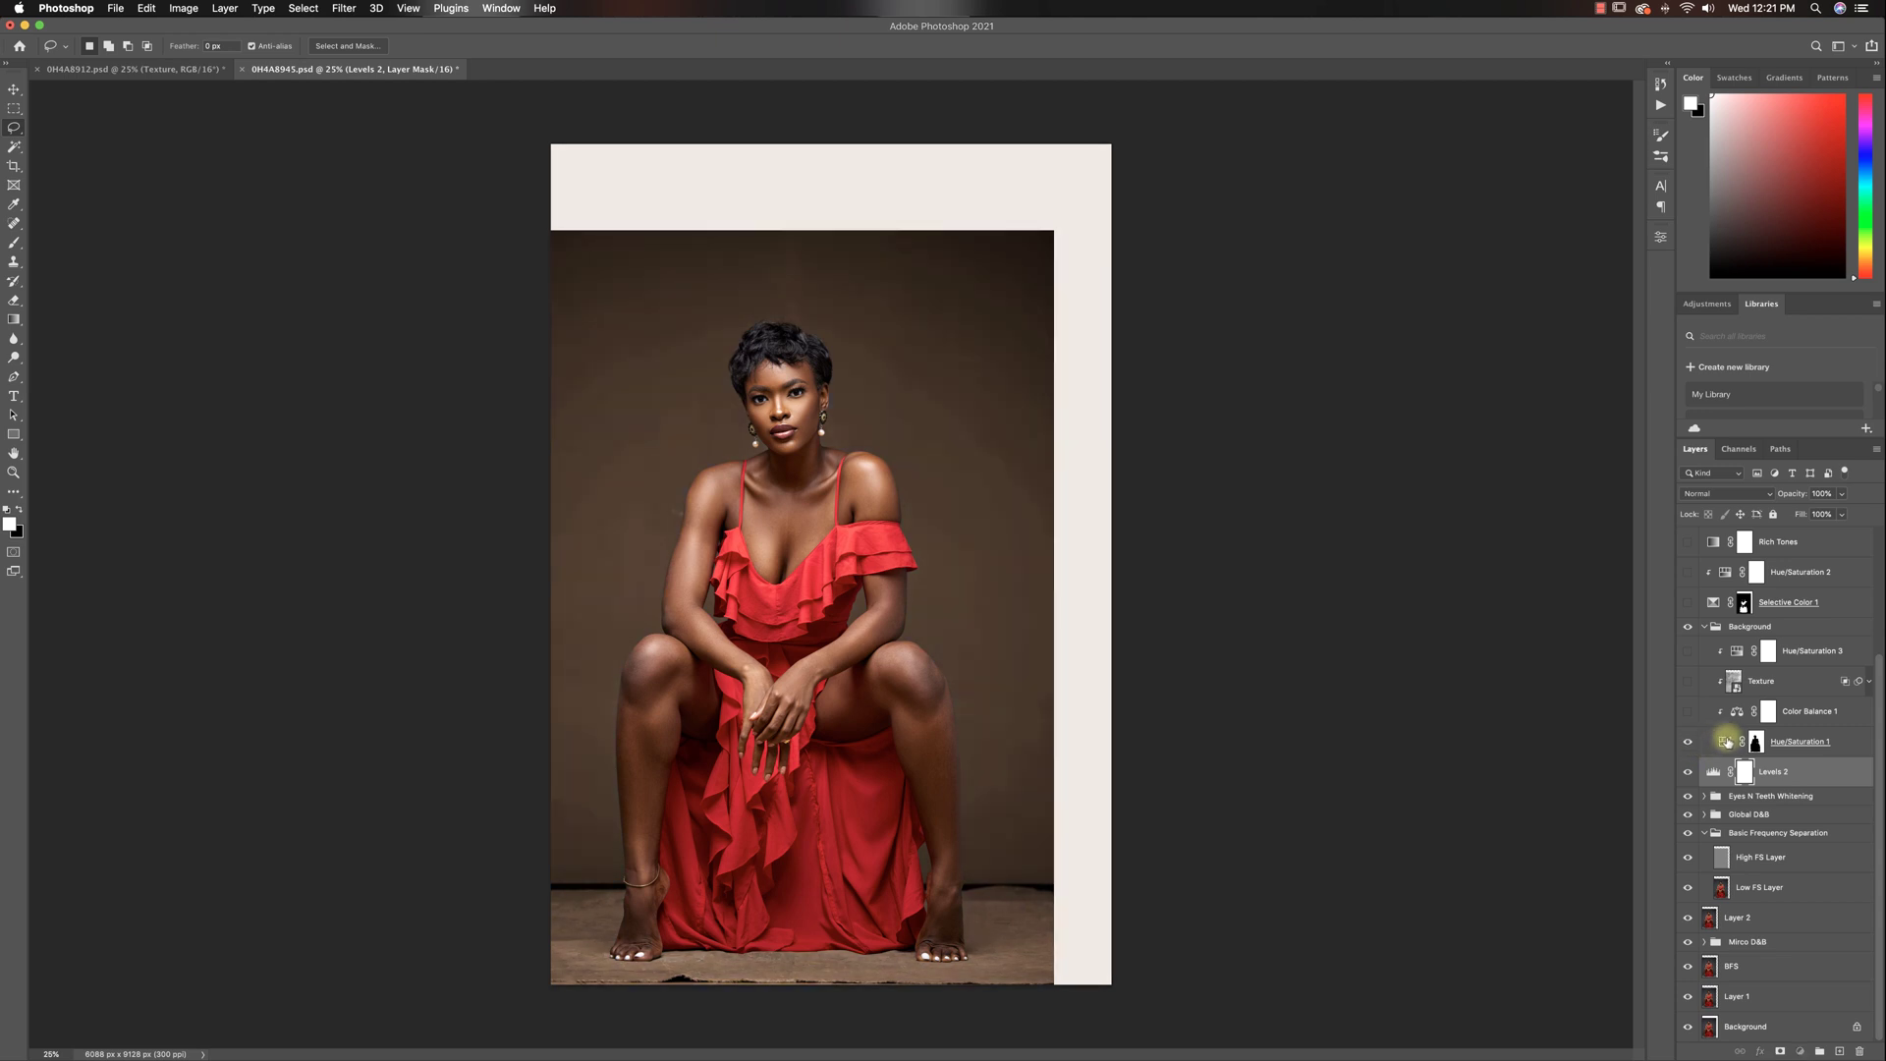
# - Examine the Hue/Saturation 1 colorize settings and preview its layer mask as a red overlay on the model
pyautogui.doubleClick(1728, 743)
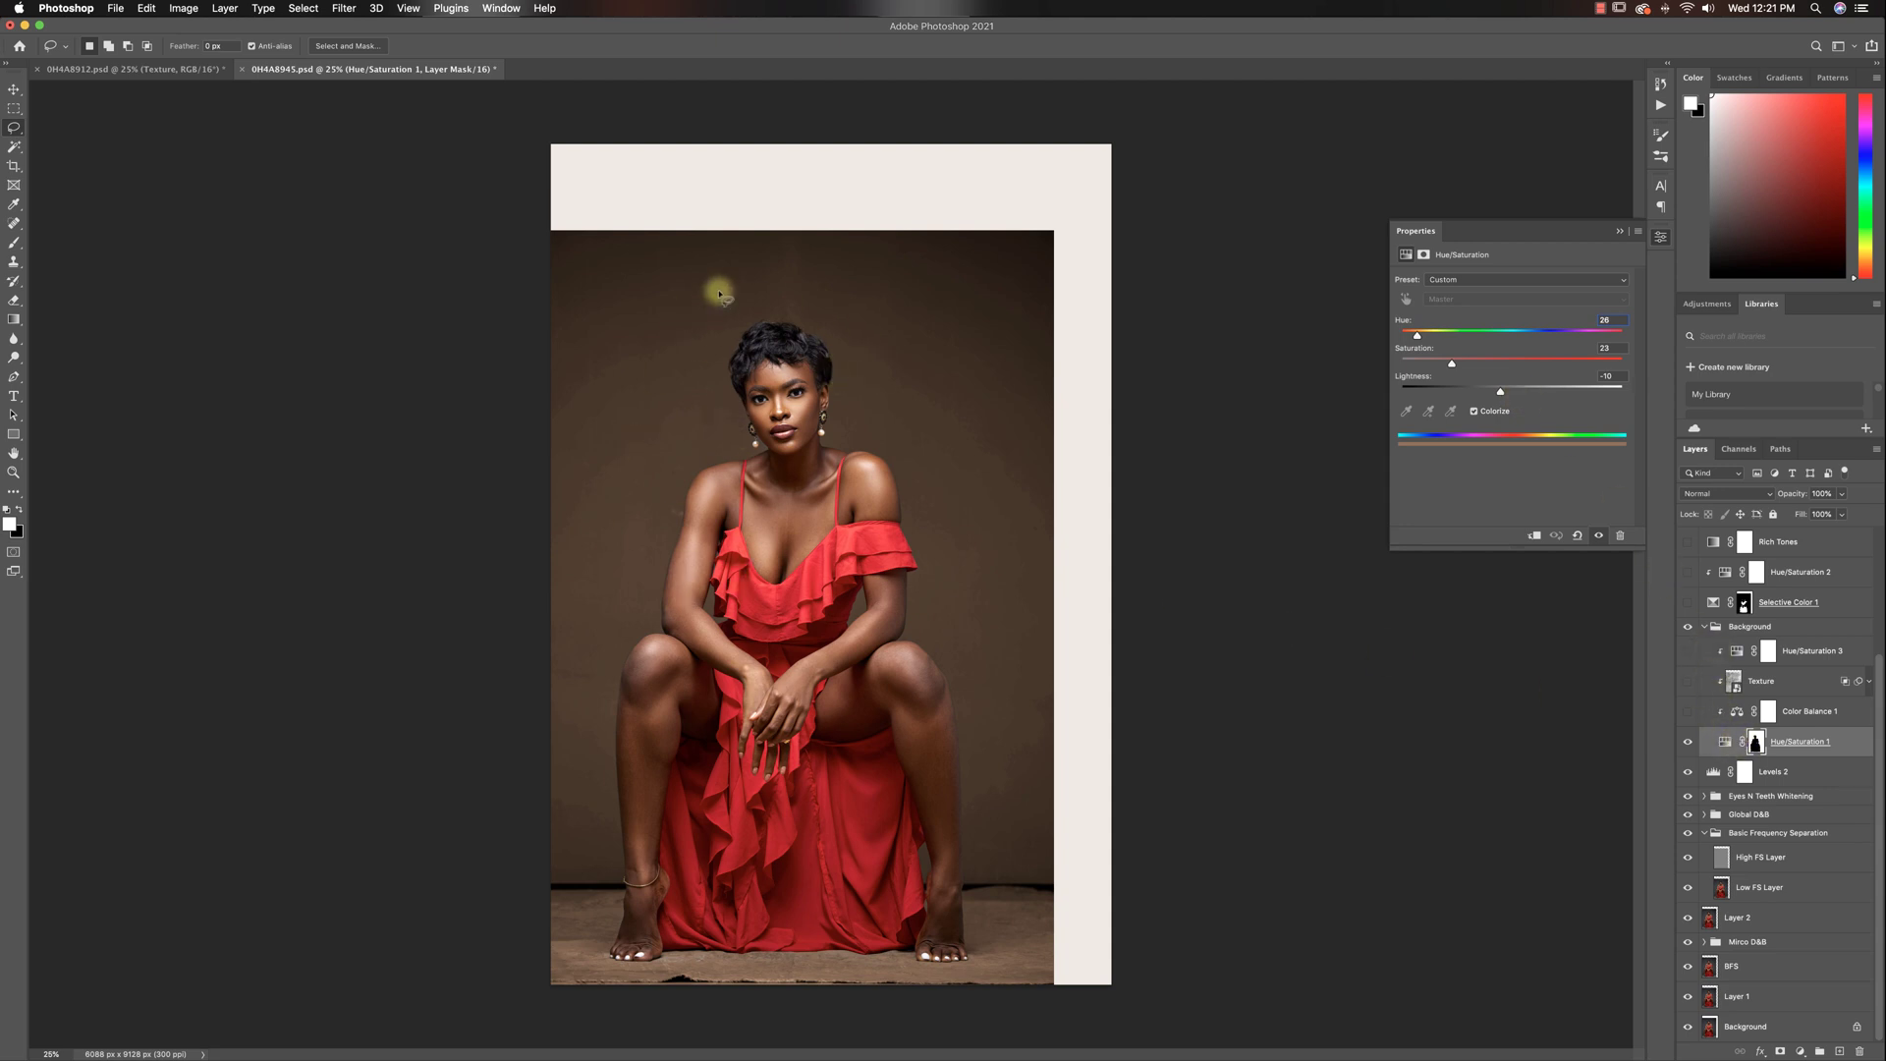
pyautogui.click(1755, 742)
pyautogui.press('\\')
pyautogui.press('x')
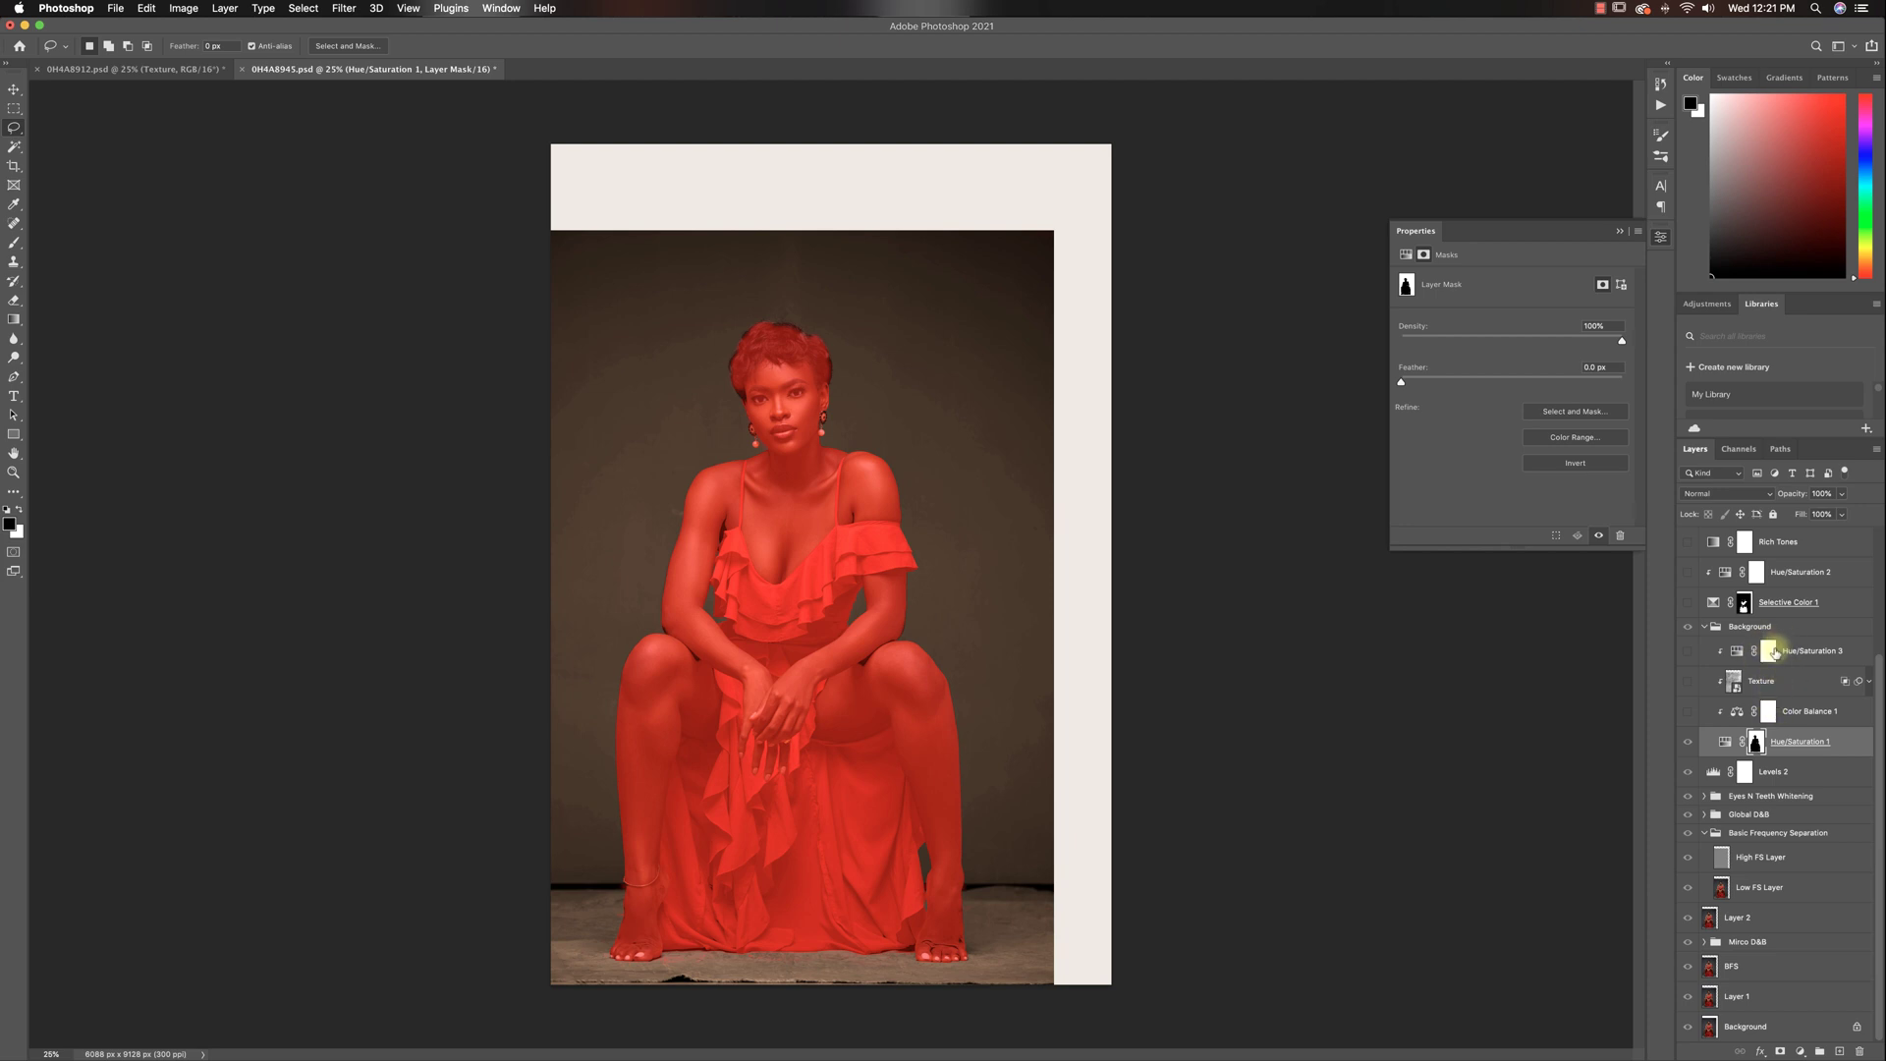
pyautogui.press('x')
pyautogui.press('\\')
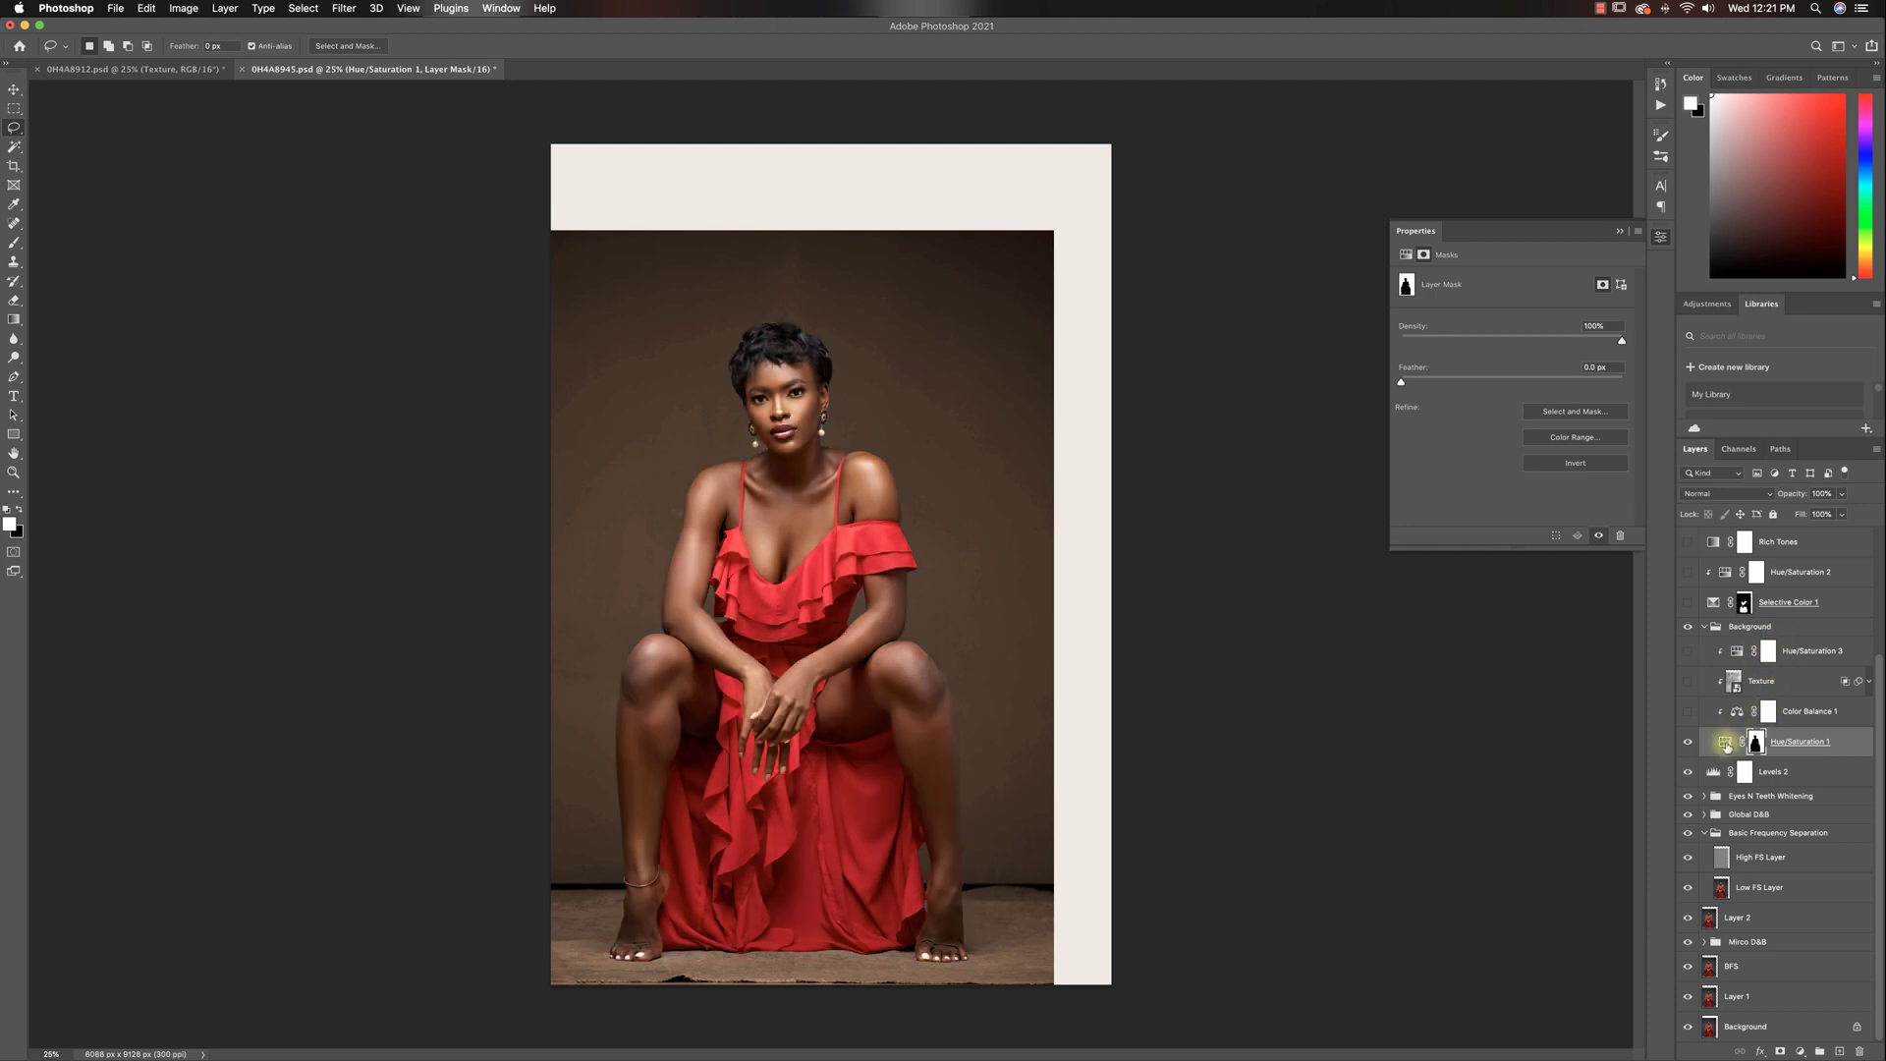
pyautogui.click(1725, 743)
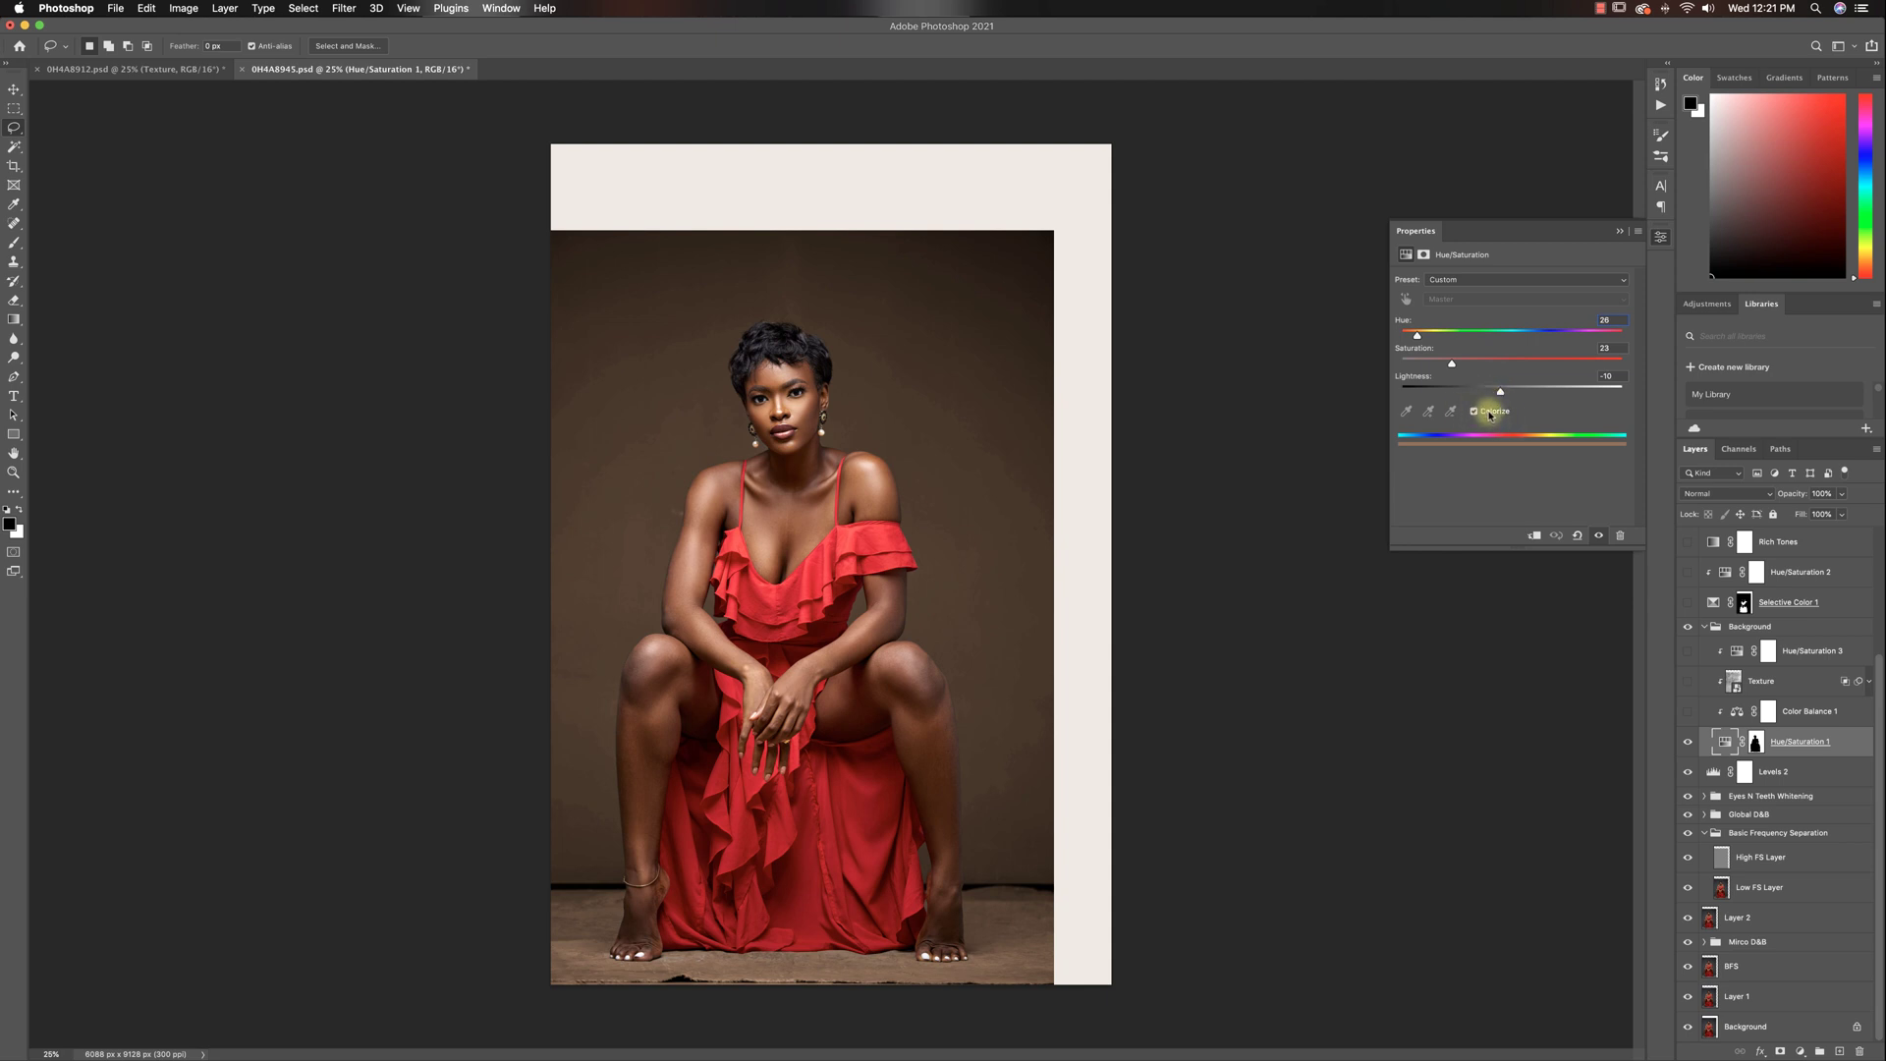
# - Show Color Balance 1, review its Shadows, Midtones and Highlights settings, and toggle the layer to compare the backdrop
pyautogui.click(1685, 711)
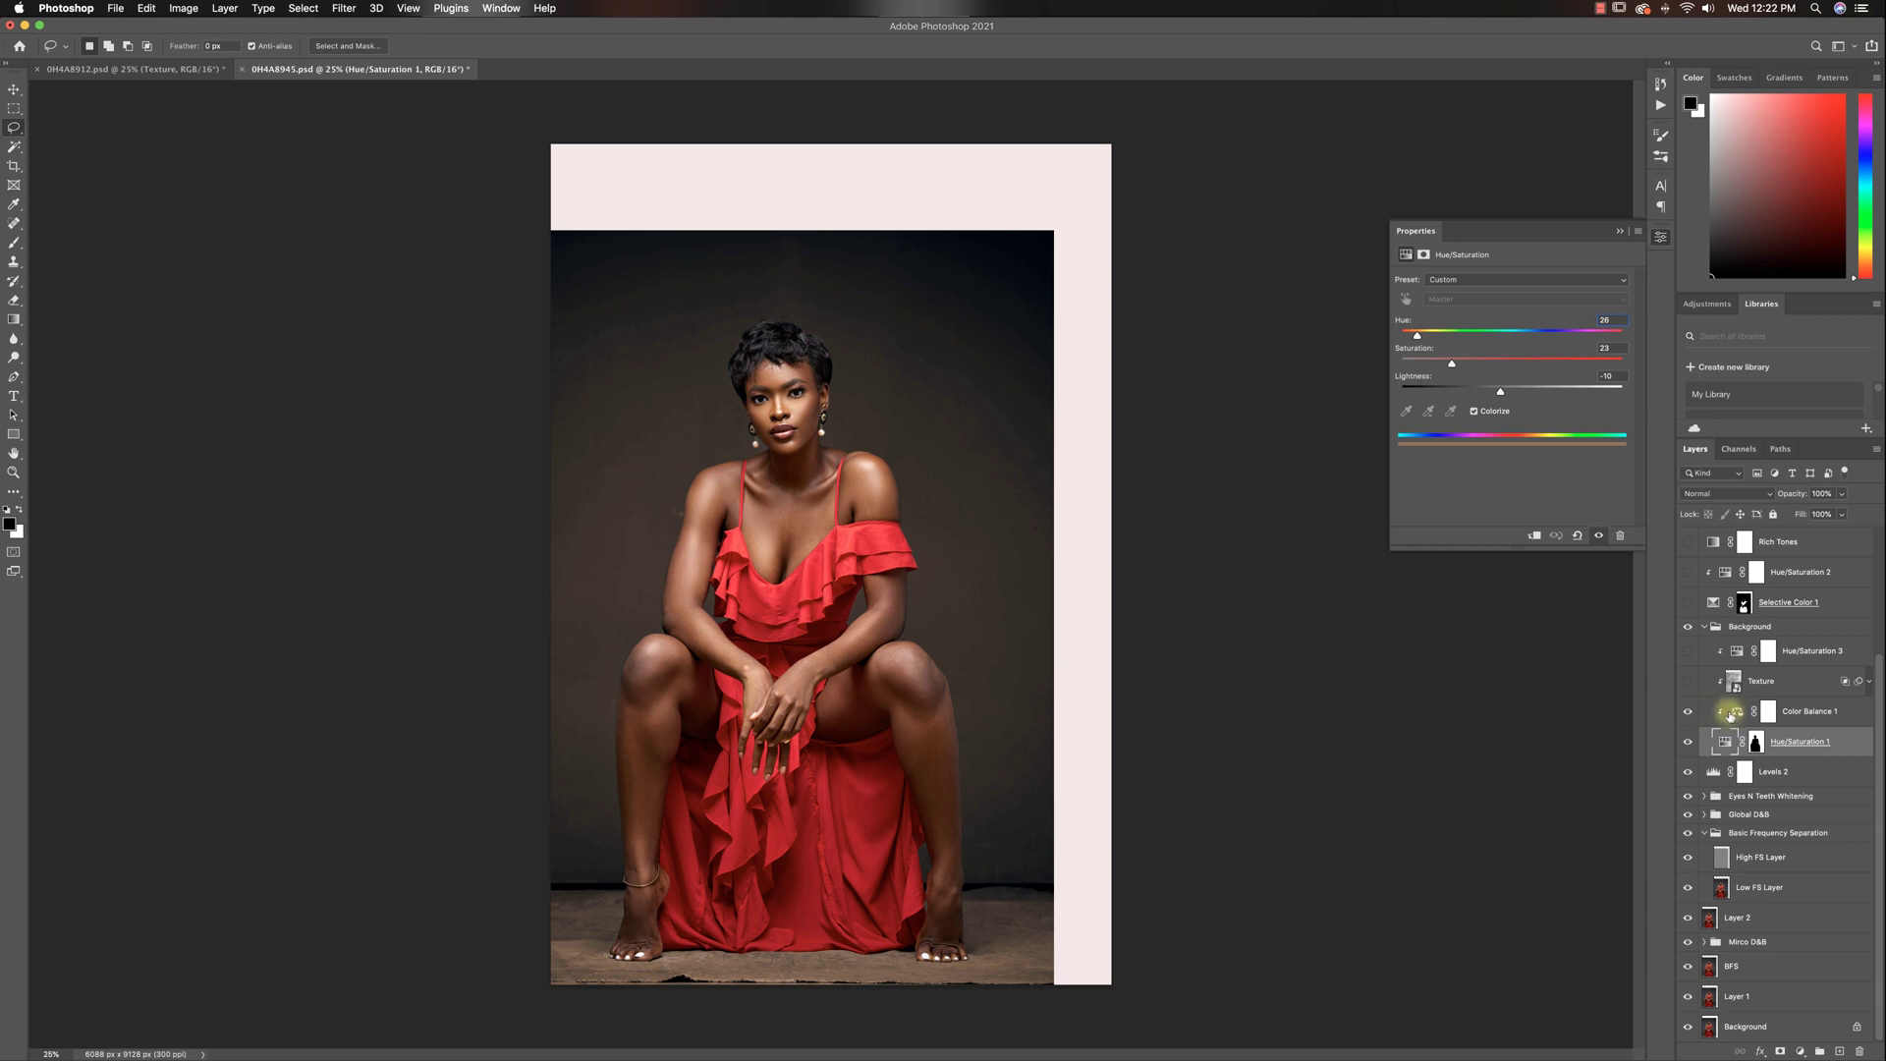
pyautogui.click(1734, 712)
pyautogui.click(1465, 281)
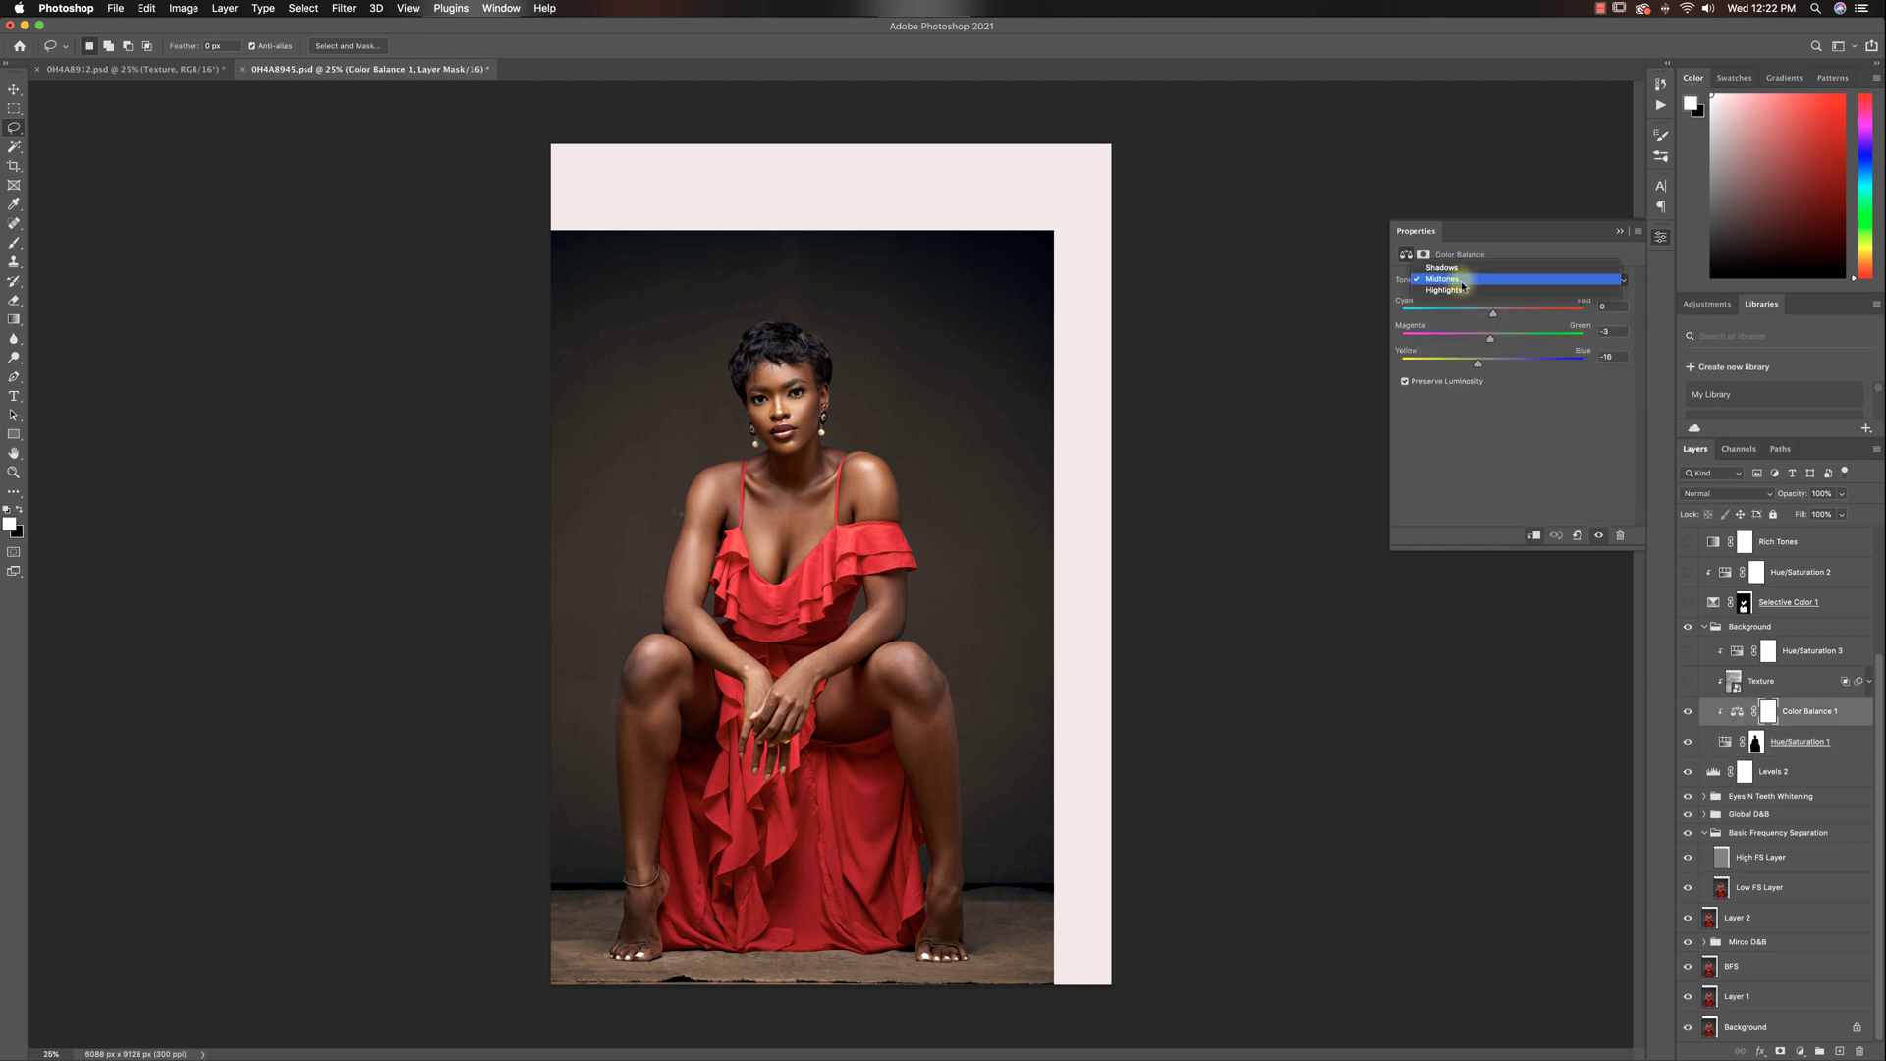
pyautogui.click(1457, 270)
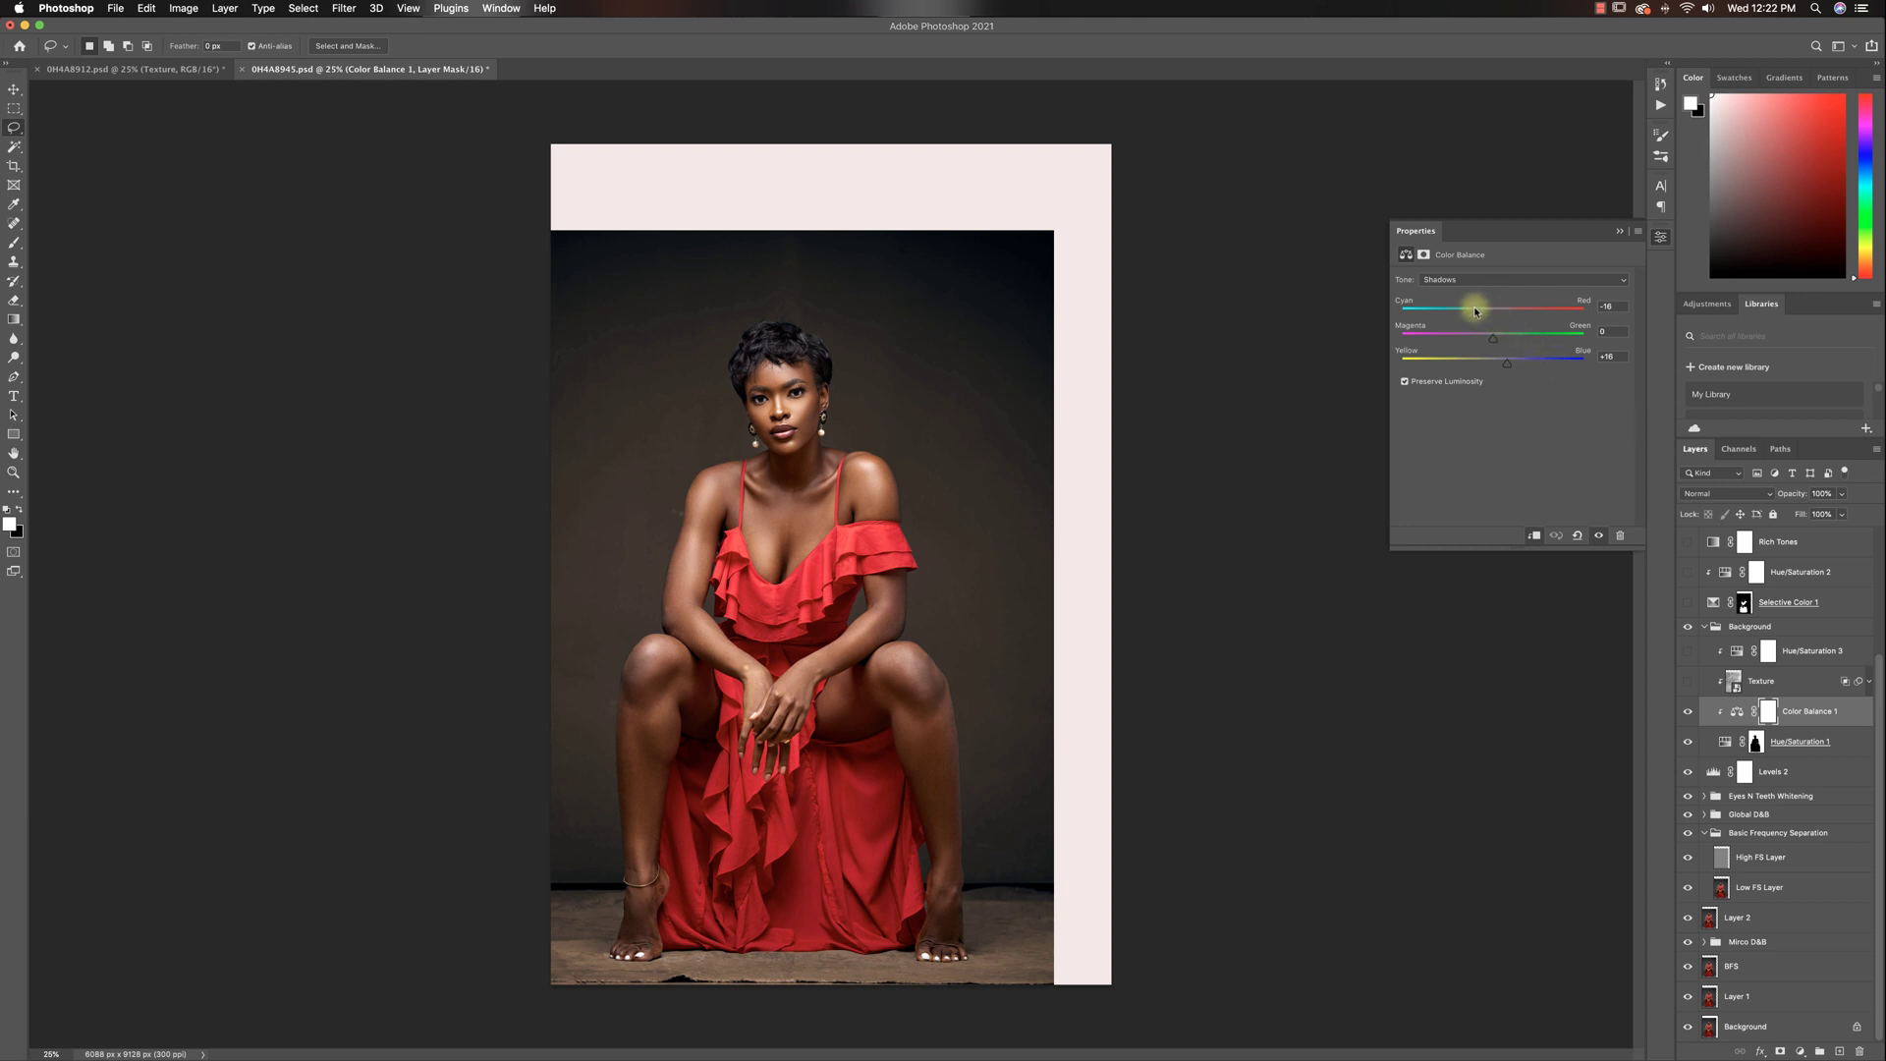
pyautogui.click(1447, 282)
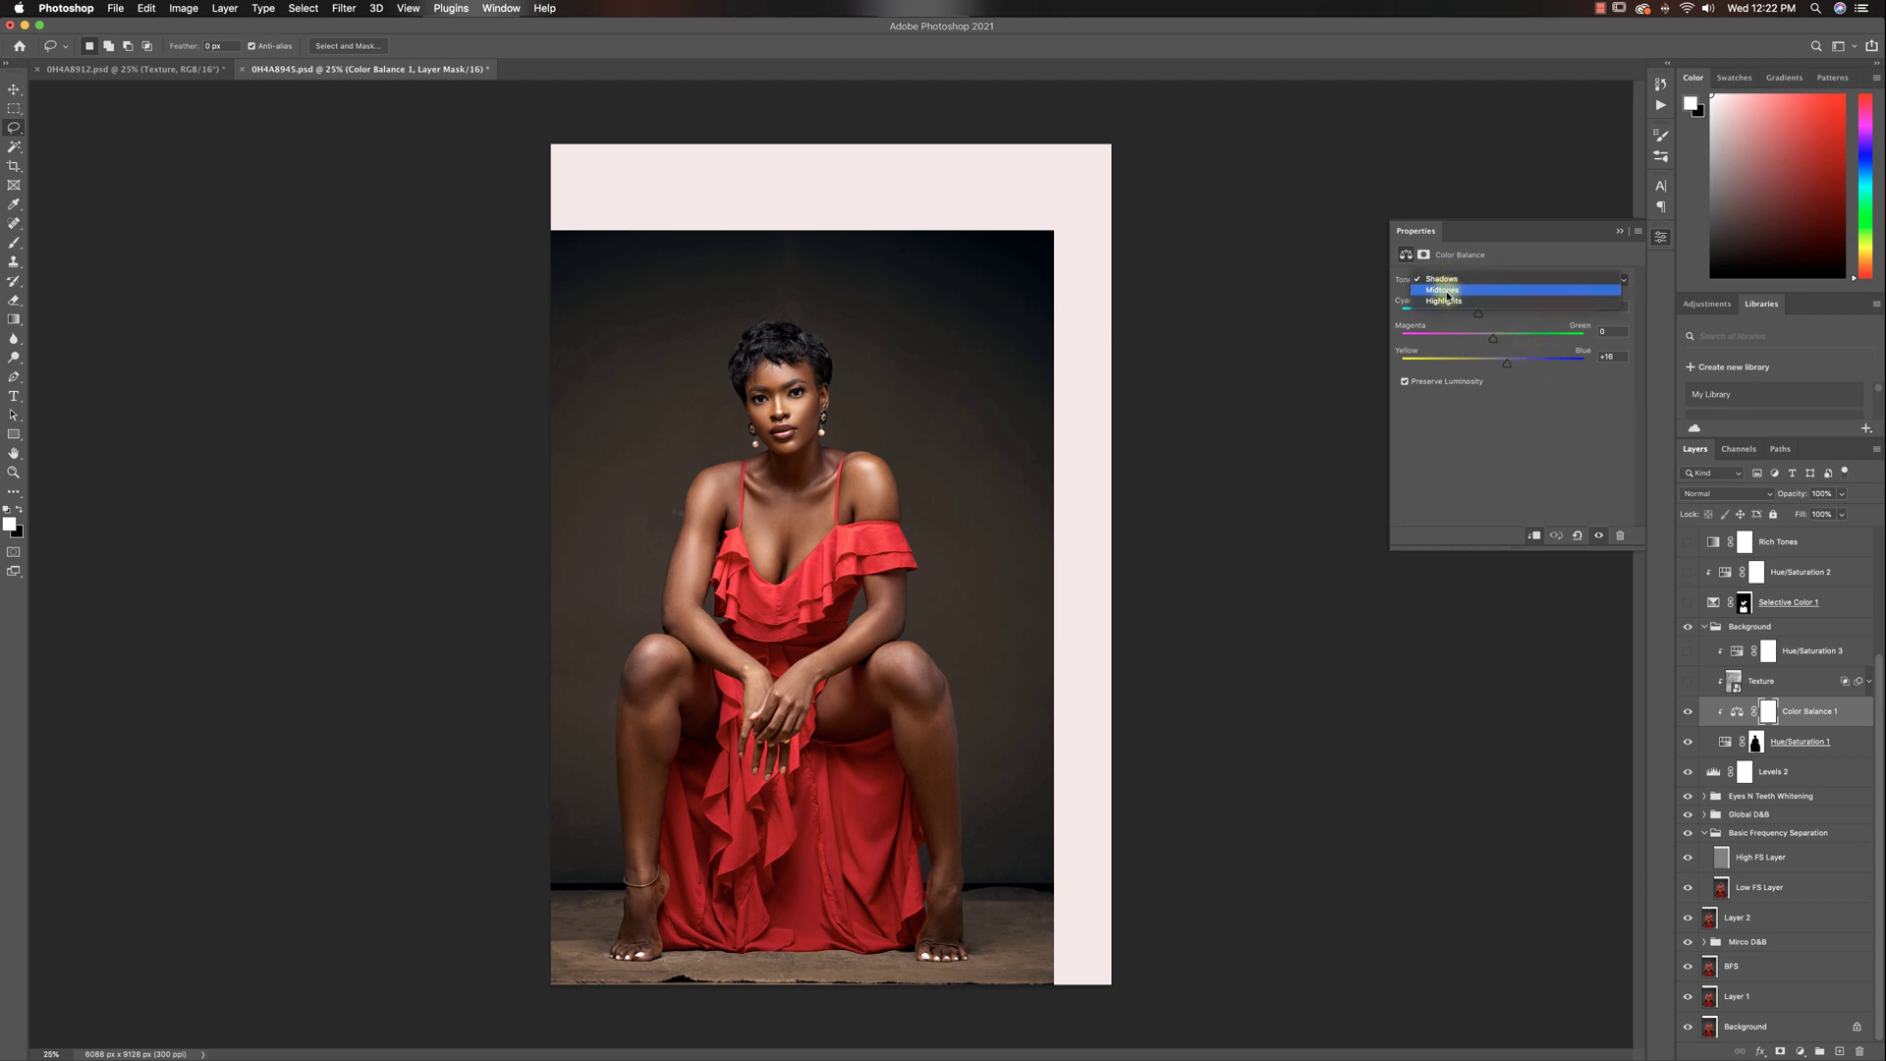
pyautogui.click(1447, 295)
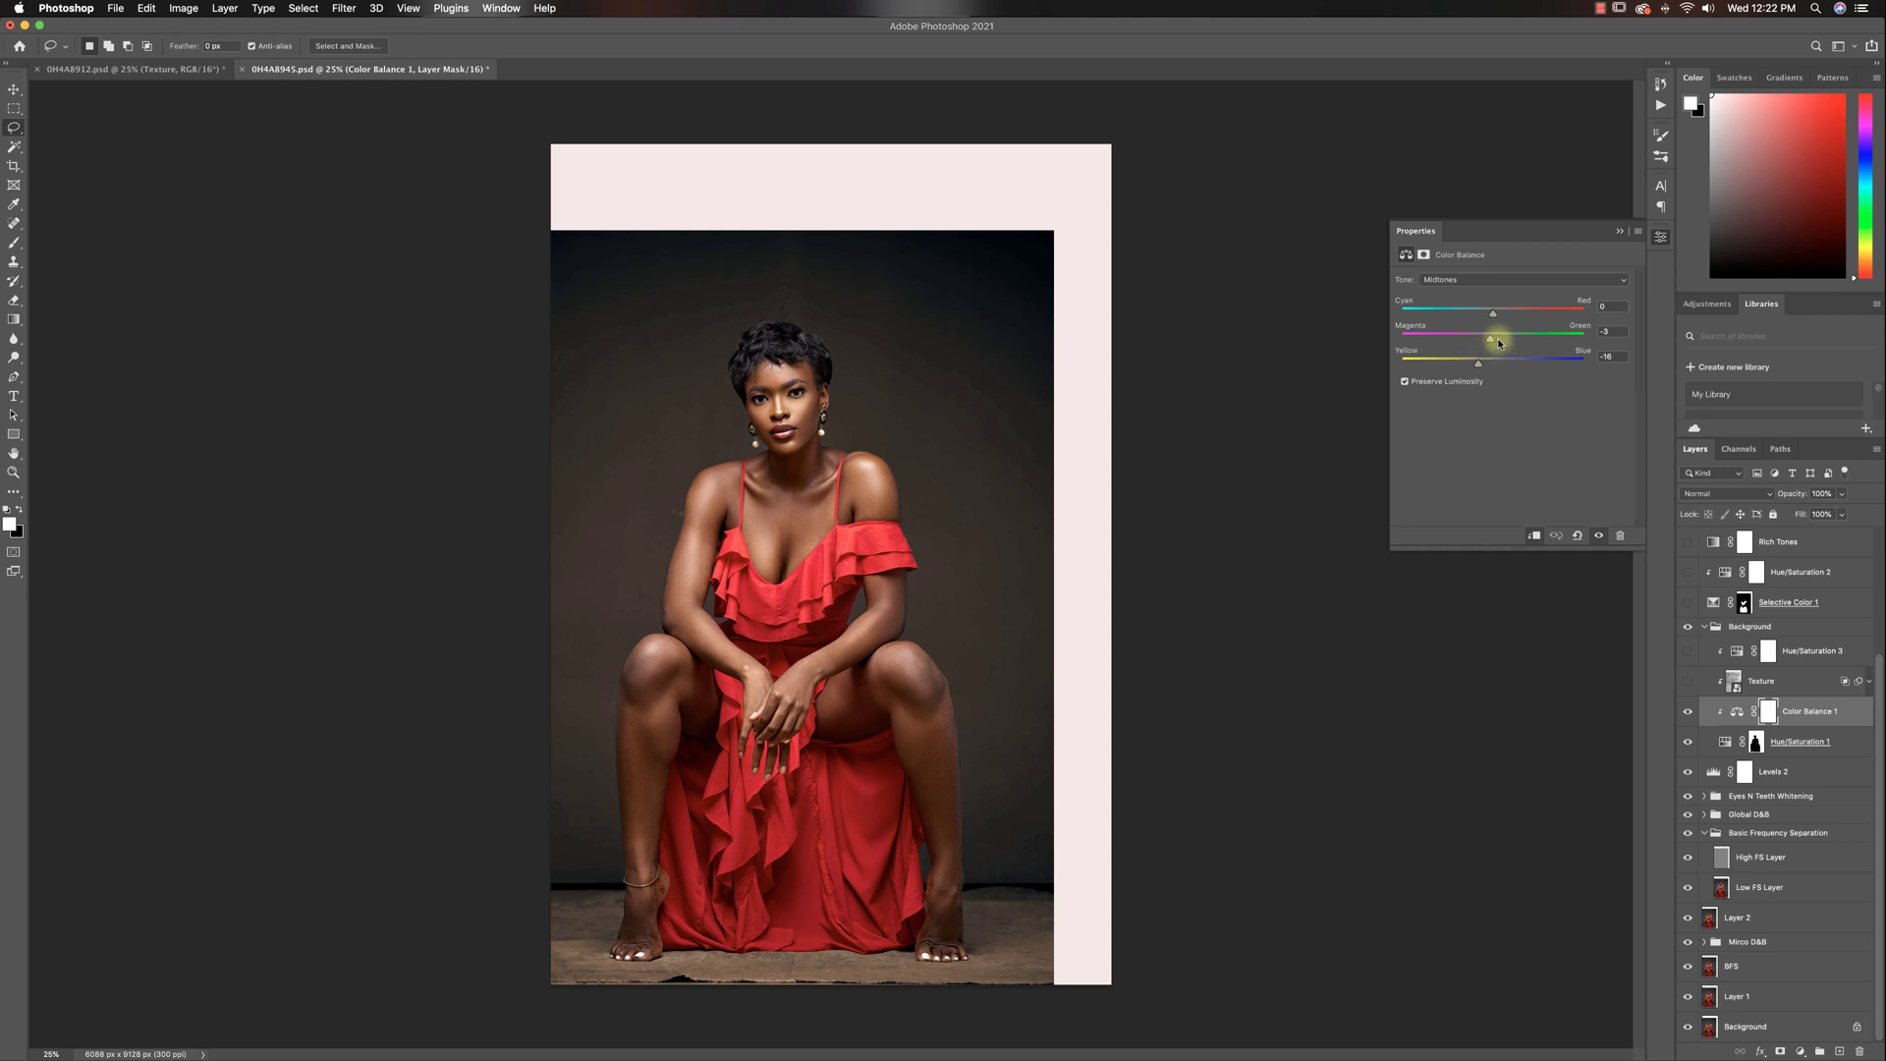
pyautogui.click(1451, 280)
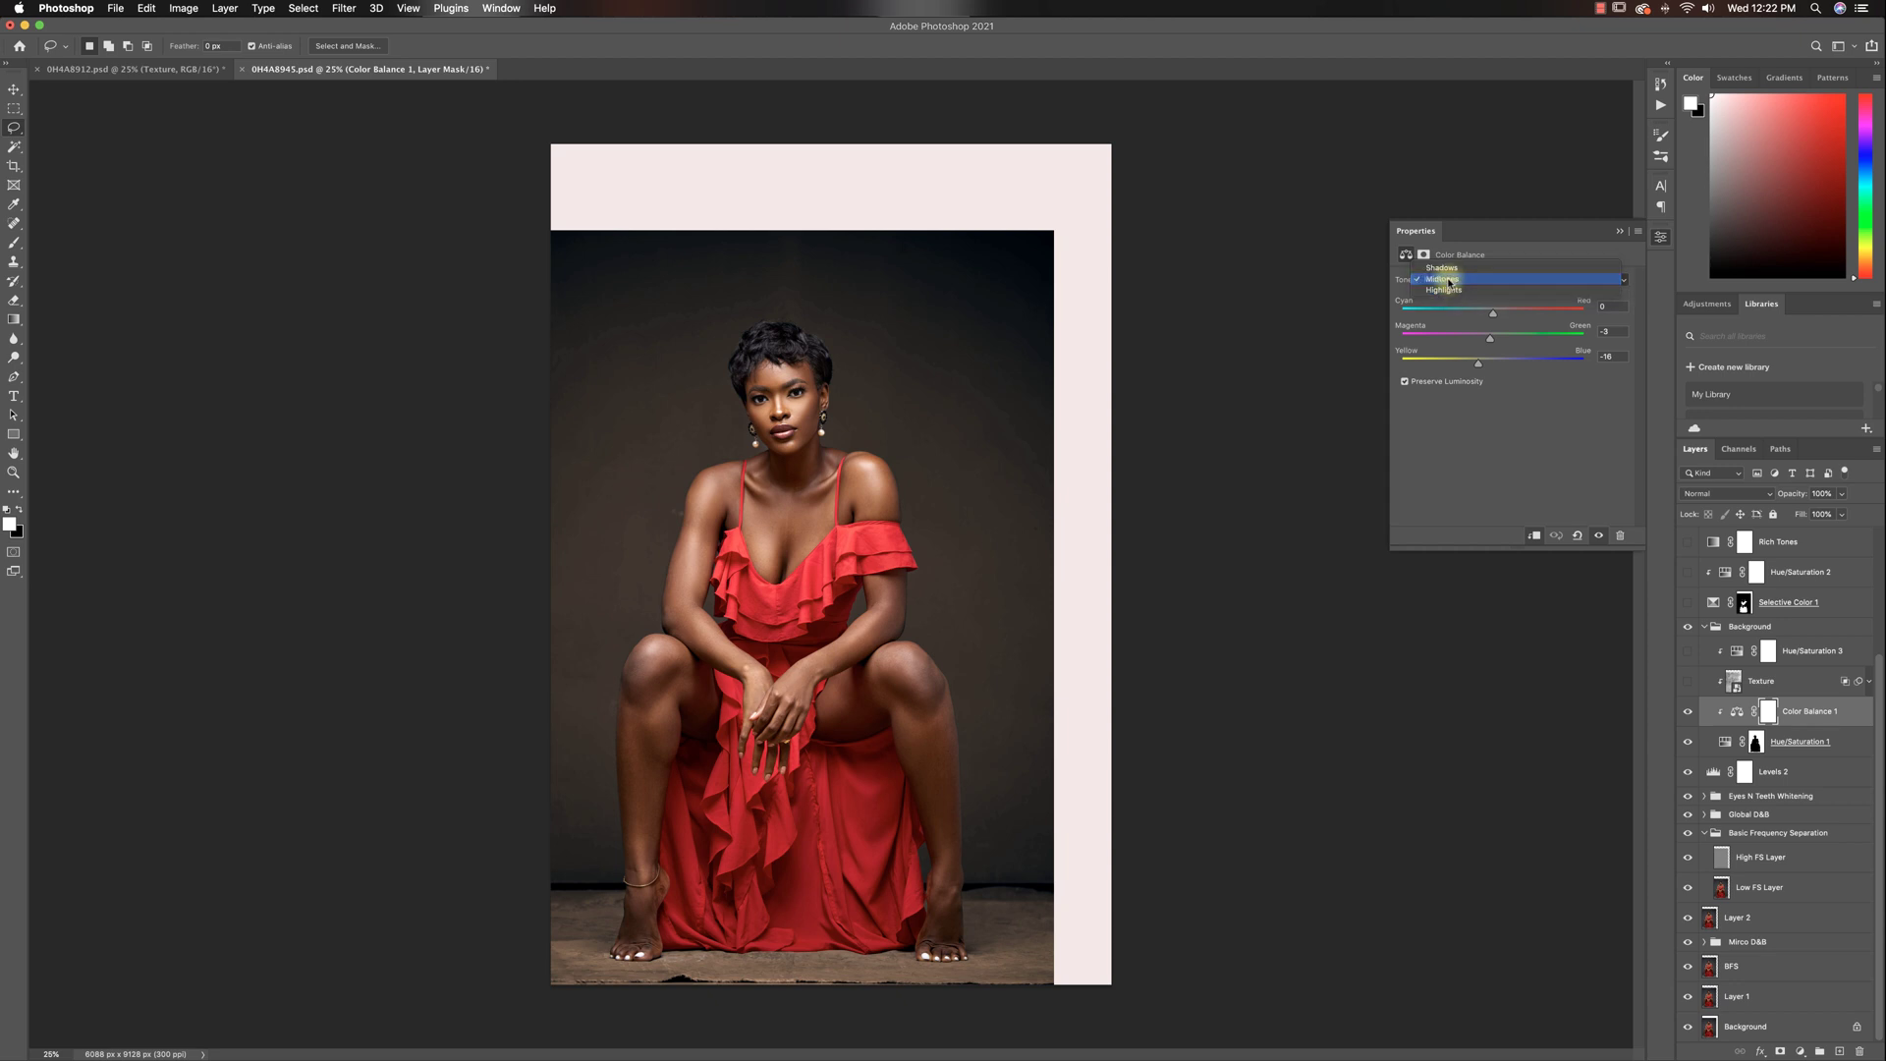
pyautogui.click(1444, 290)
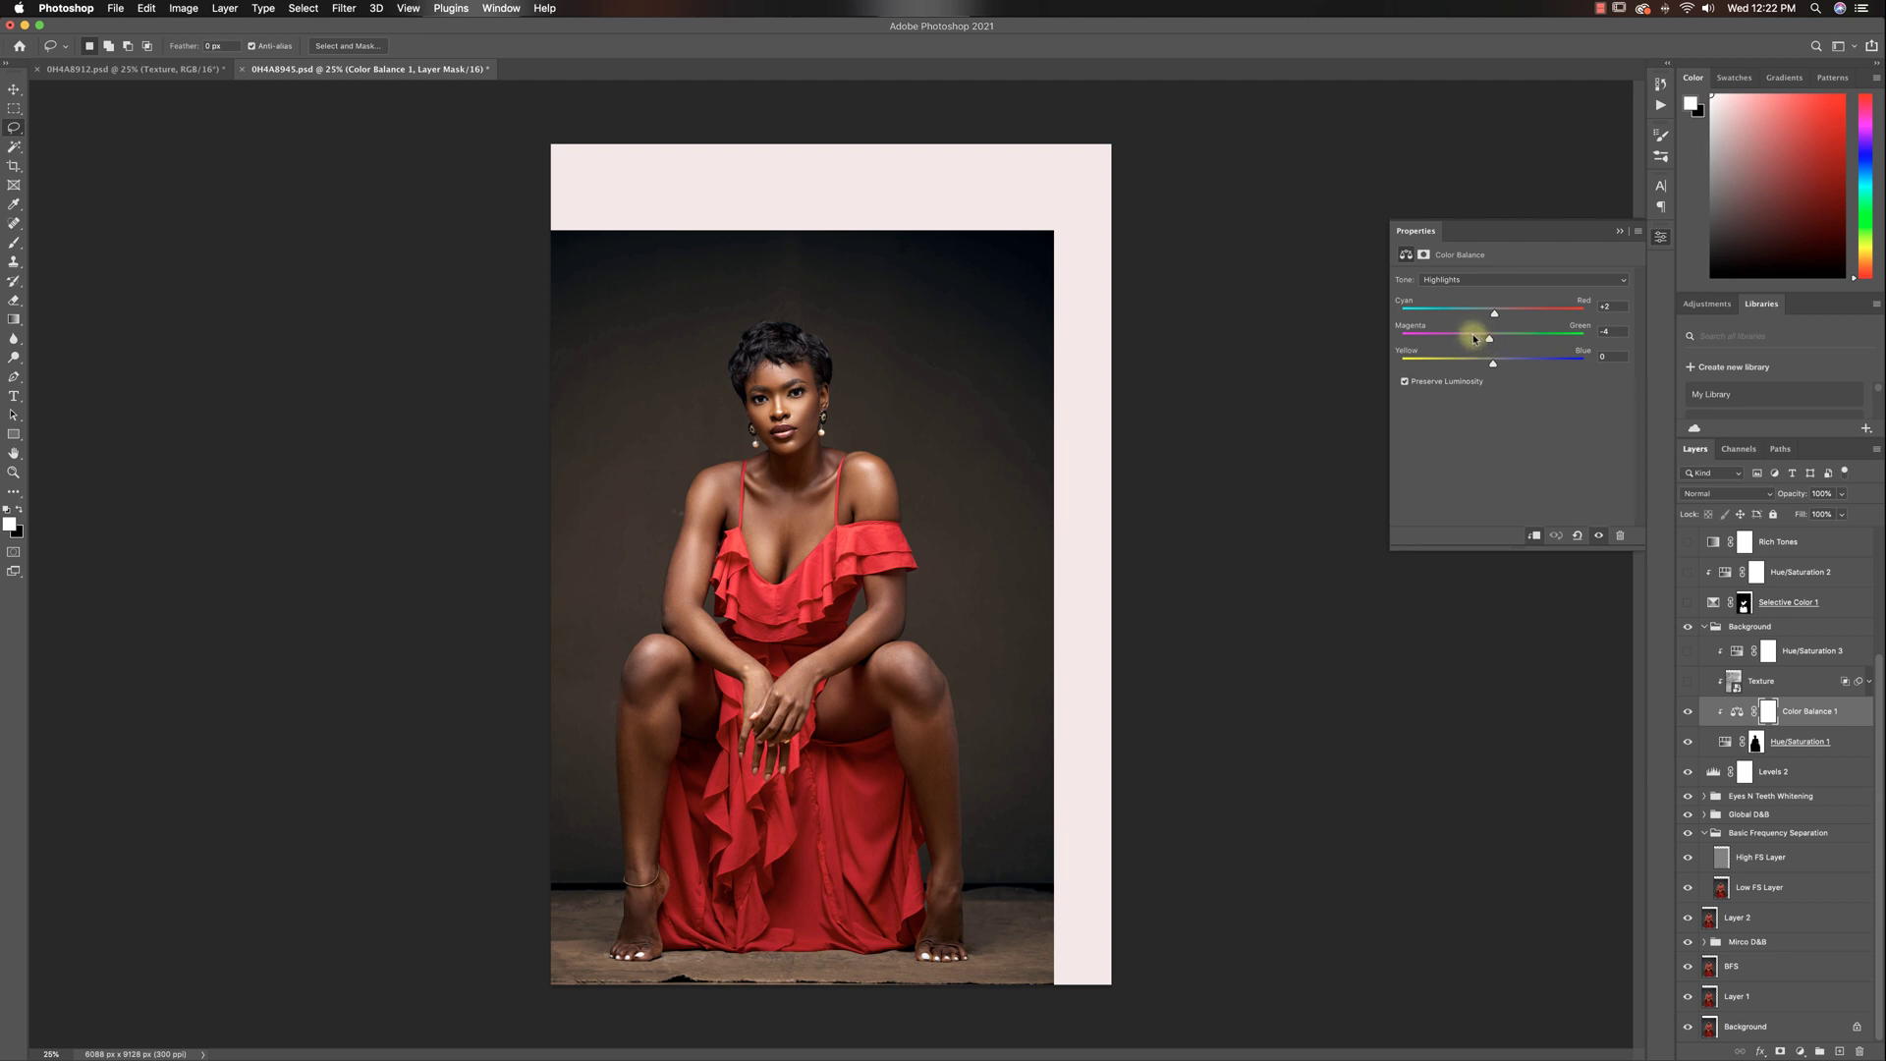
pyautogui.click(1621, 232)
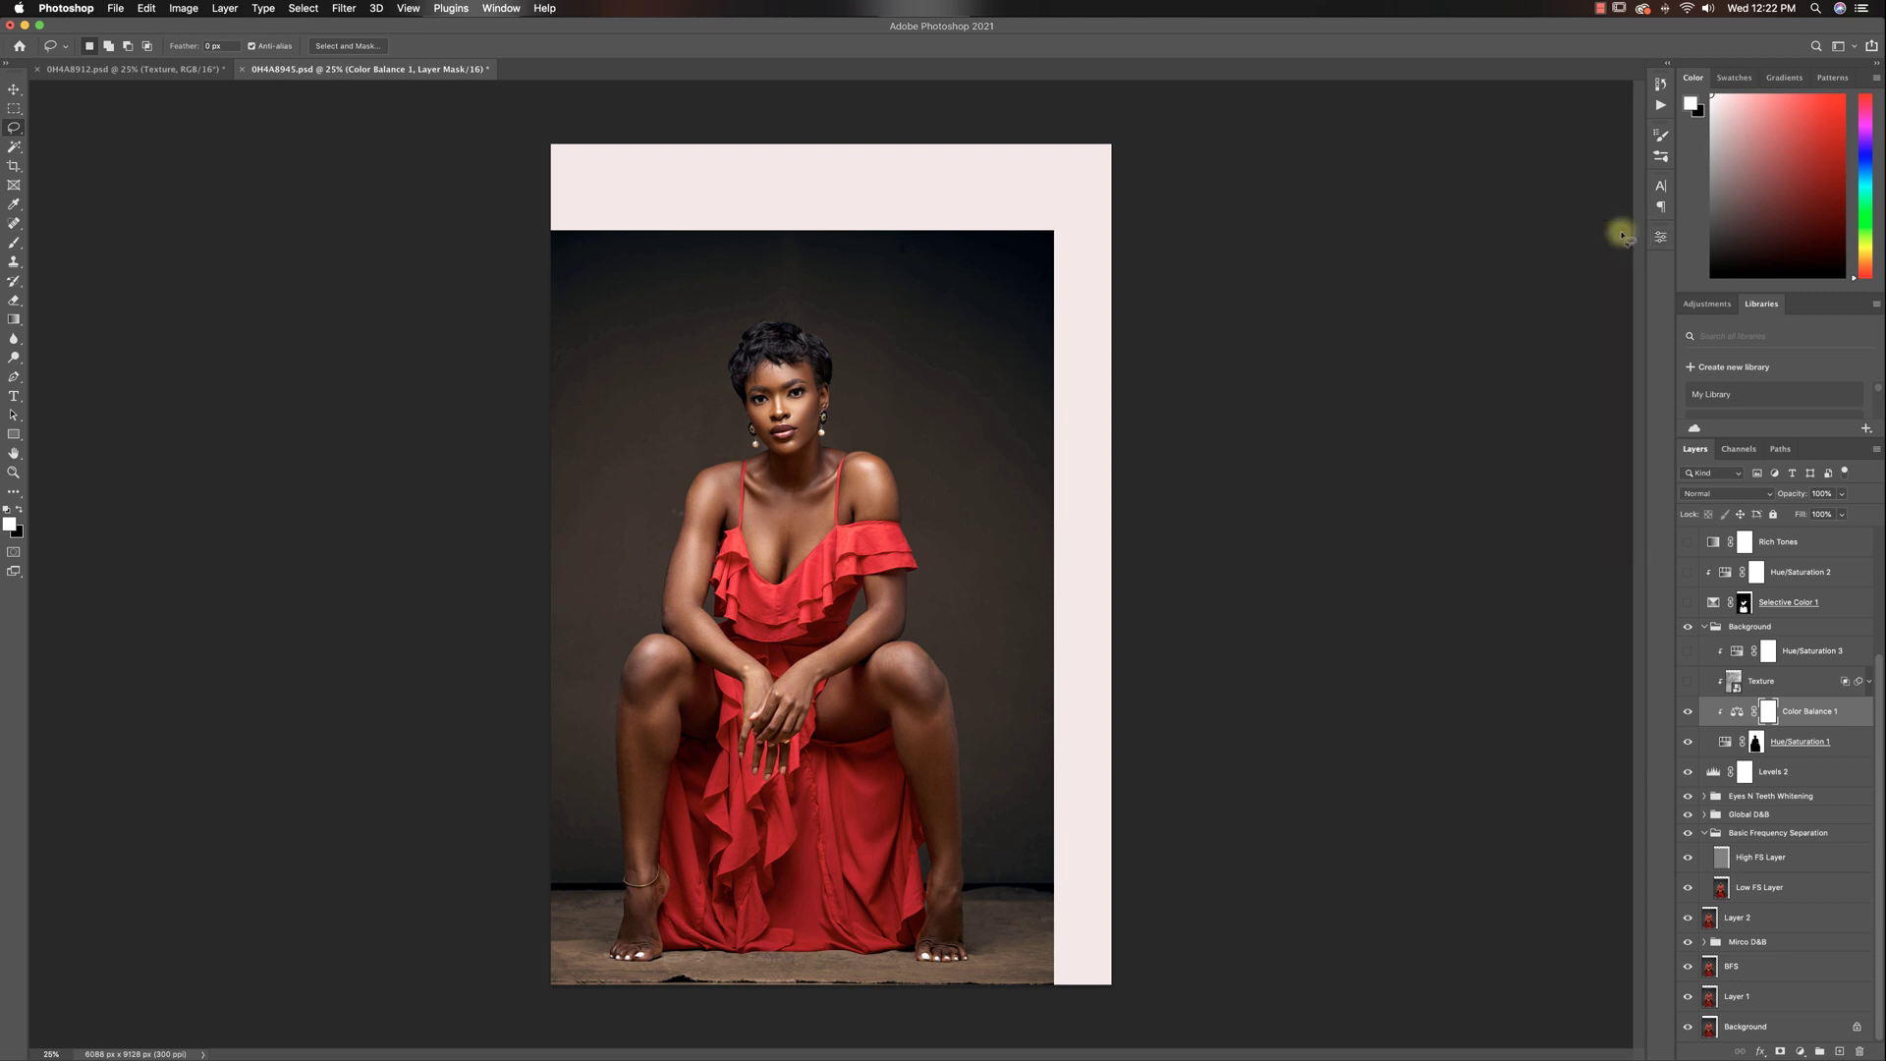
pyautogui.click(1689, 715)
pyautogui.click(1689, 715)
# - Show the Texture layer and switch its blend mode to Normal for comparison, restoring Overlay
pyautogui.click(1688, 684)
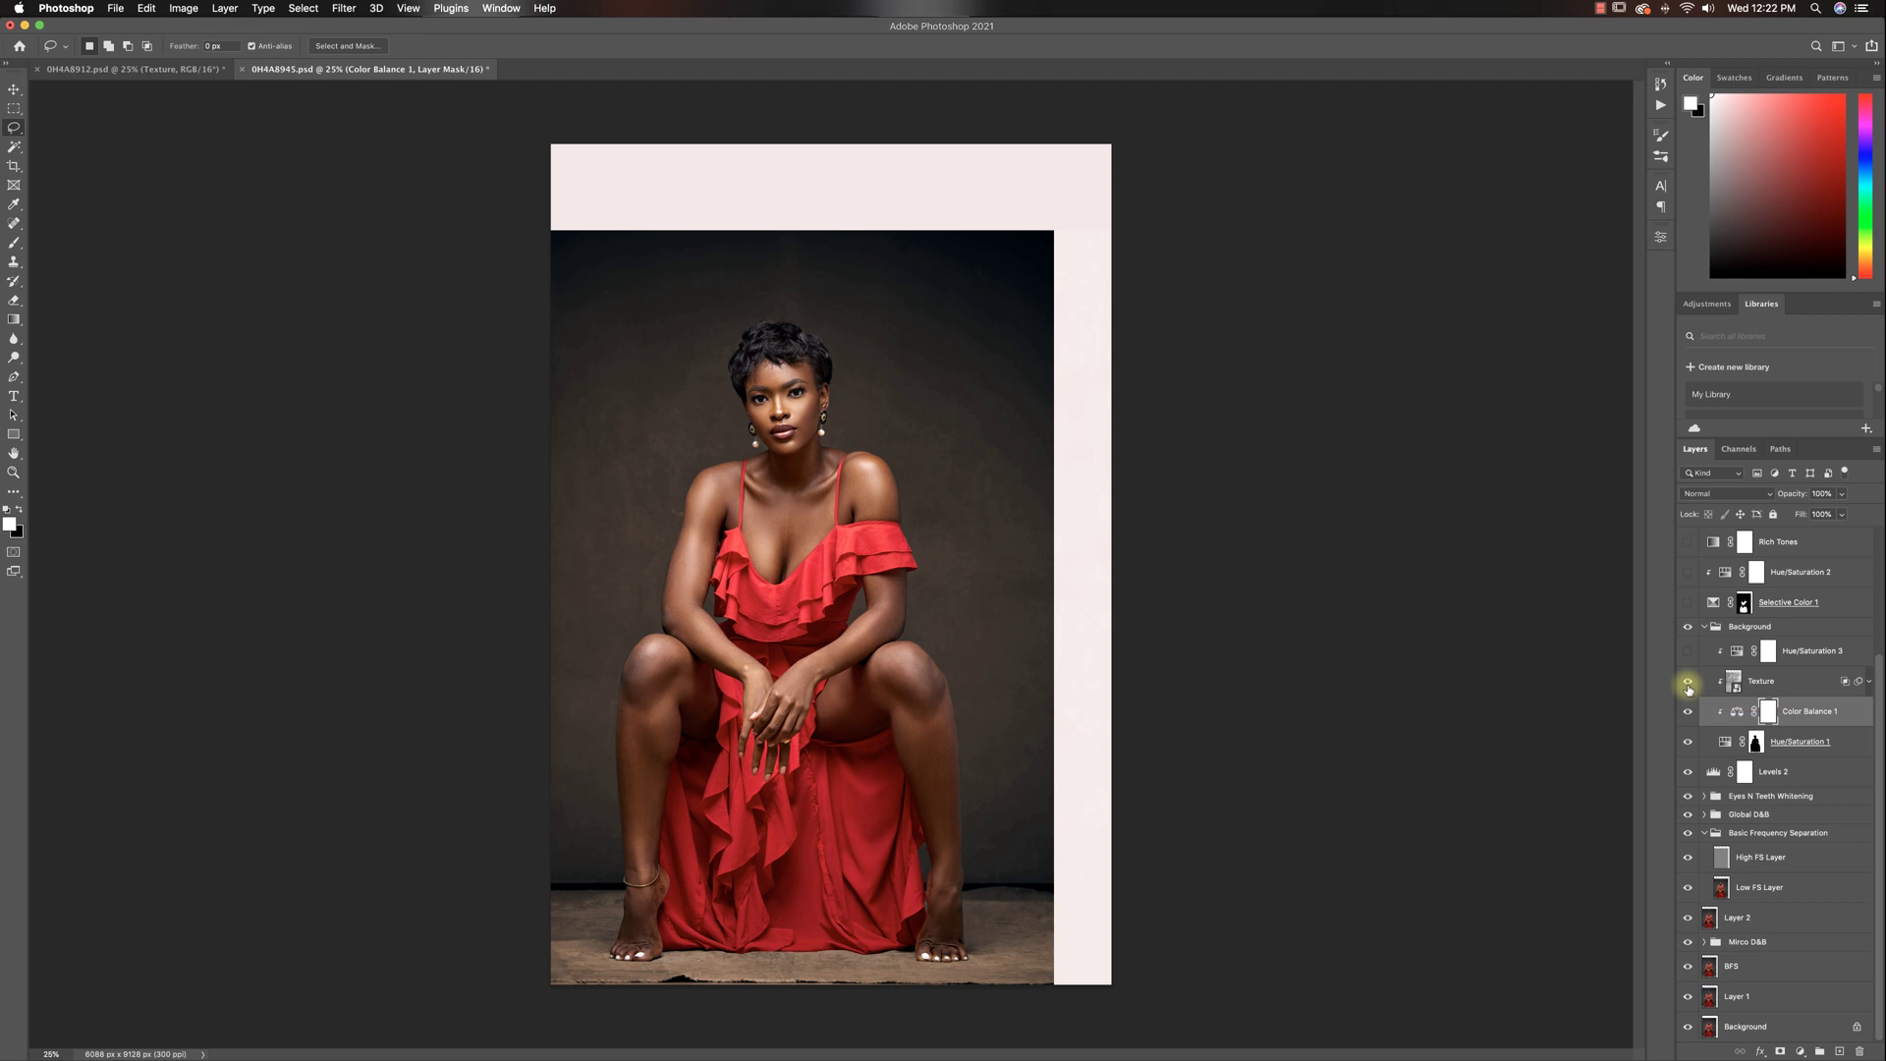
pyautogui.click(1801, 685)
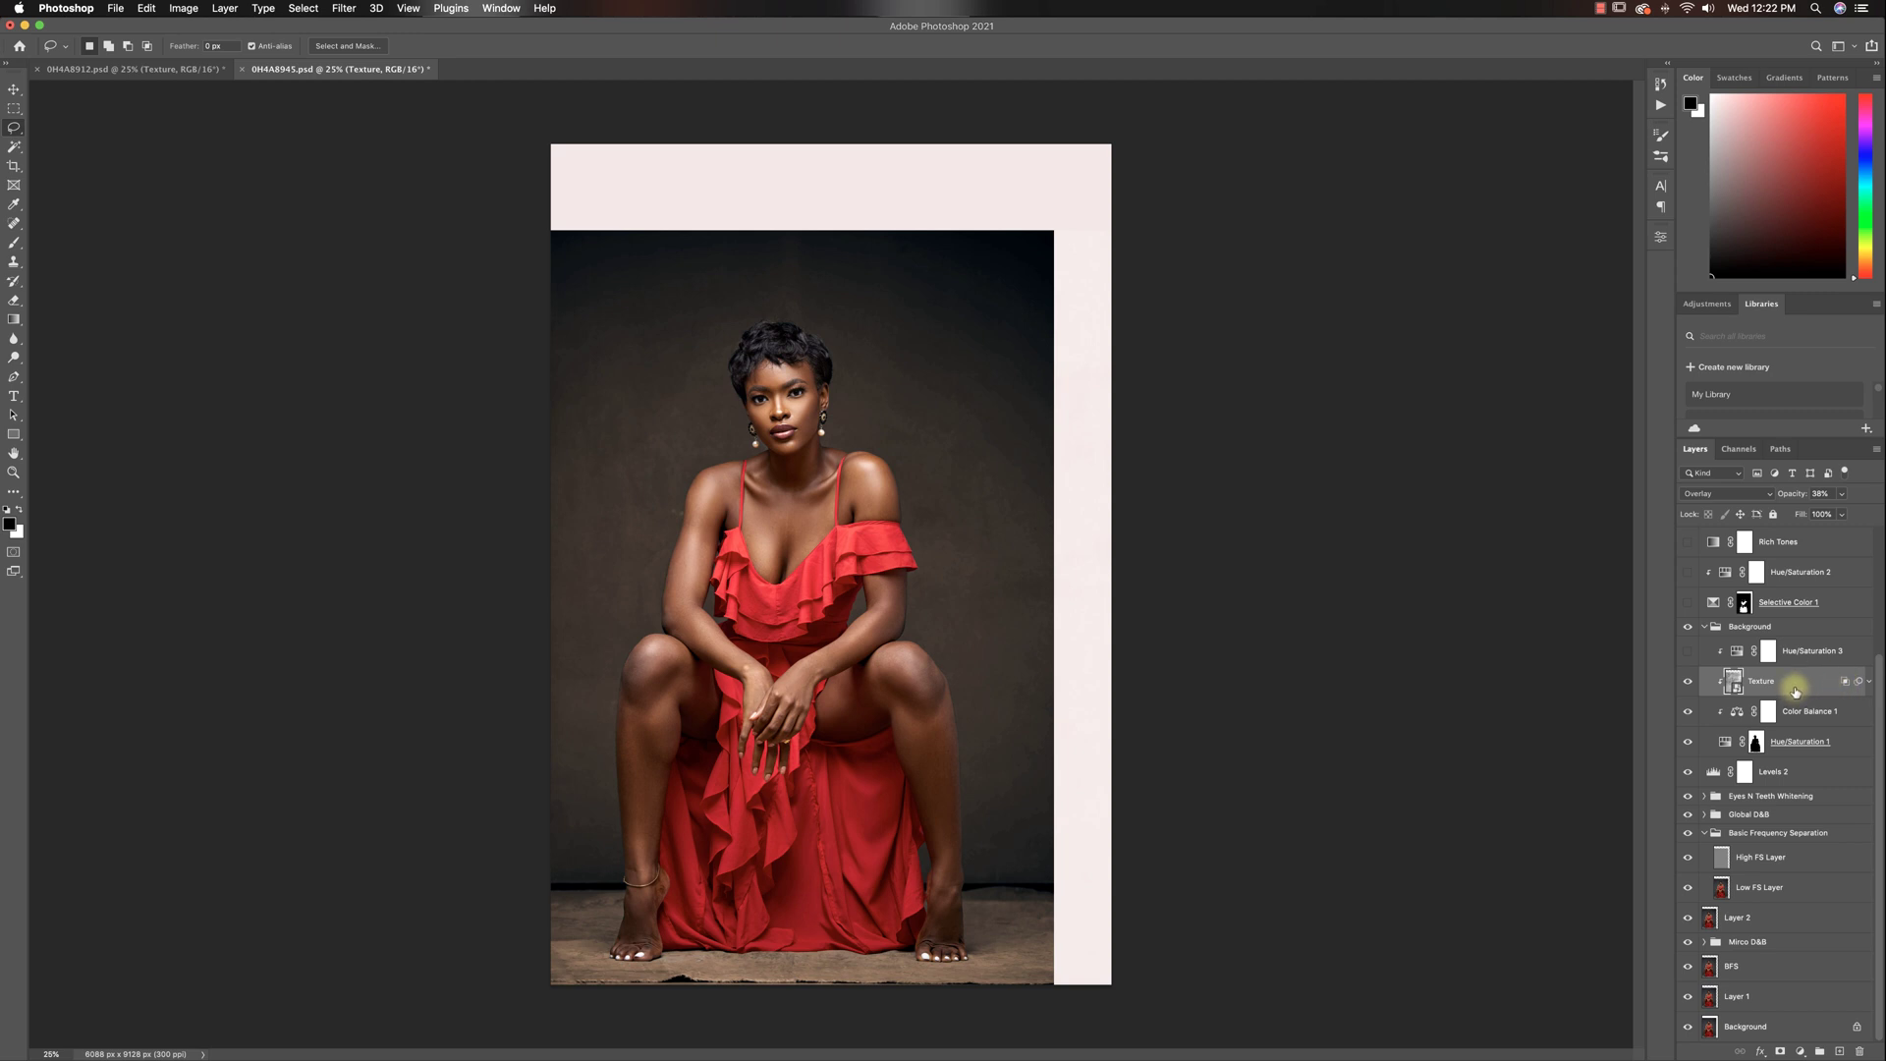
pyautogui.click(1695, 494)
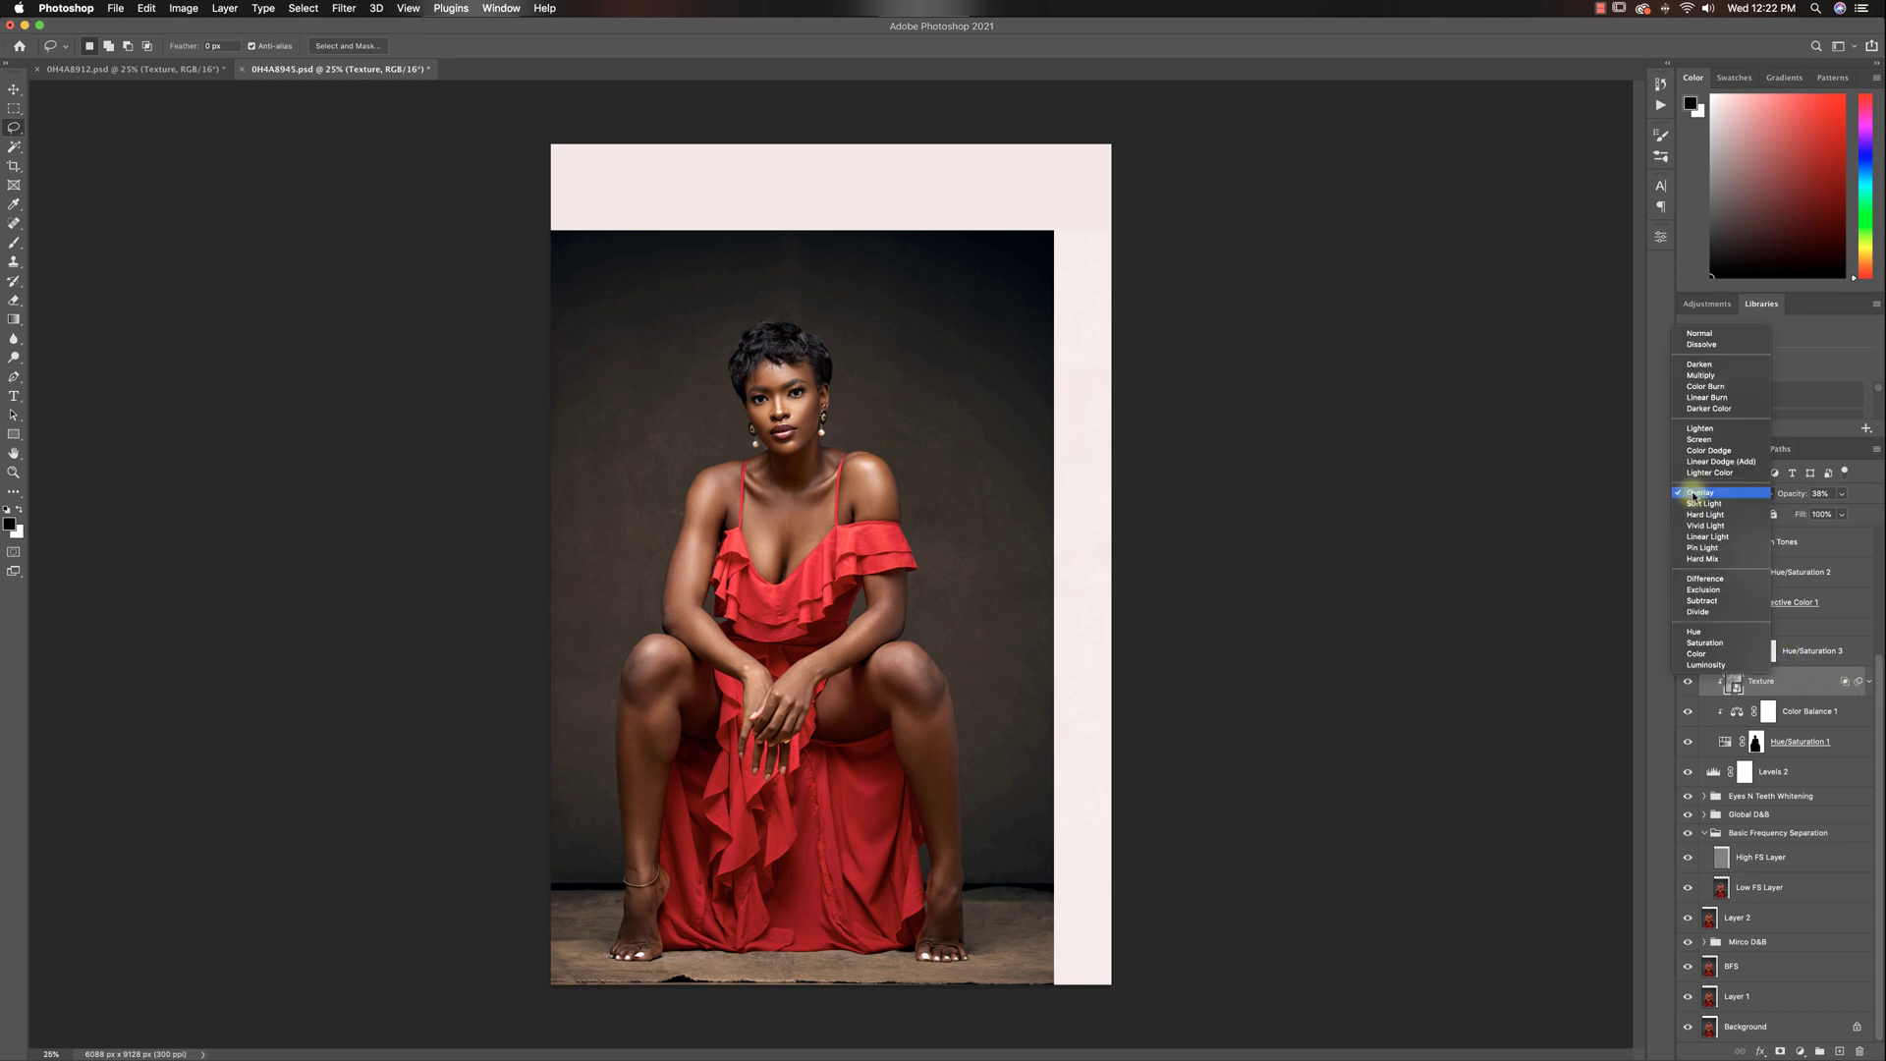
pyautogui.click(1701, 334)
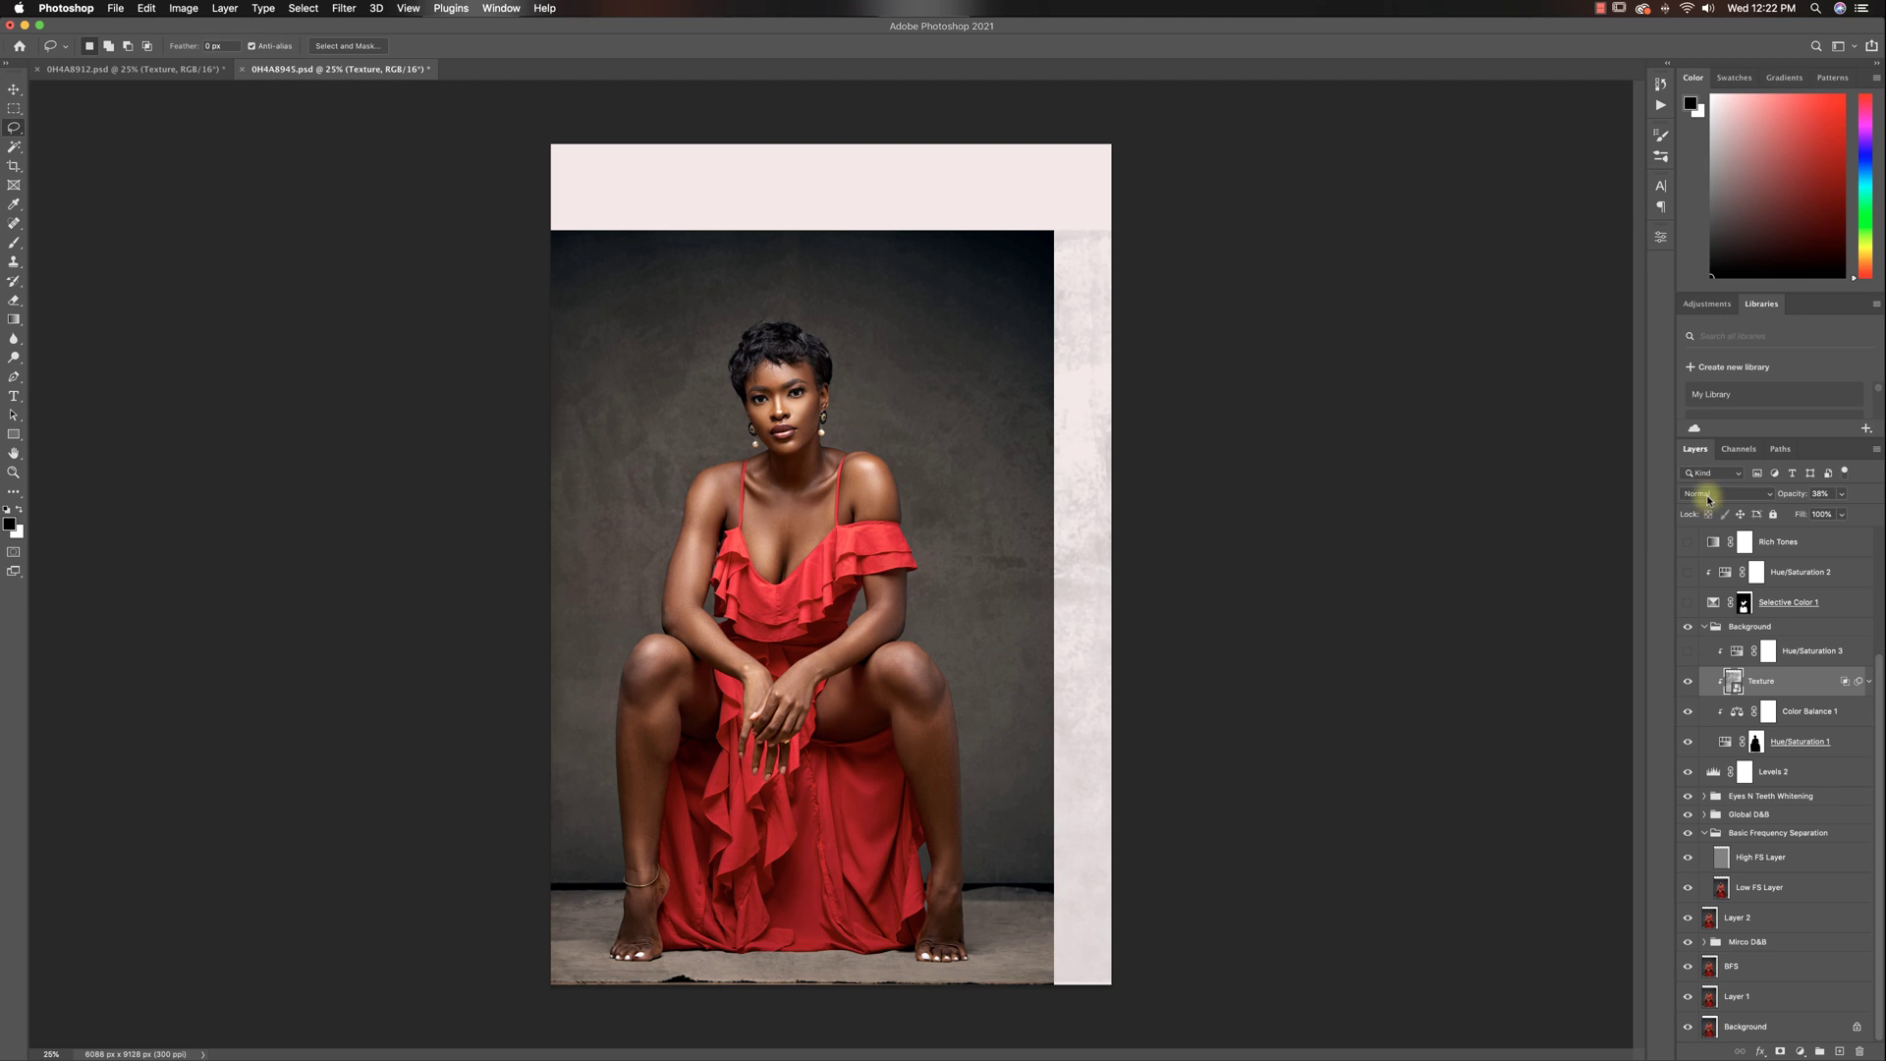
pyautogui.click(1708, 497)
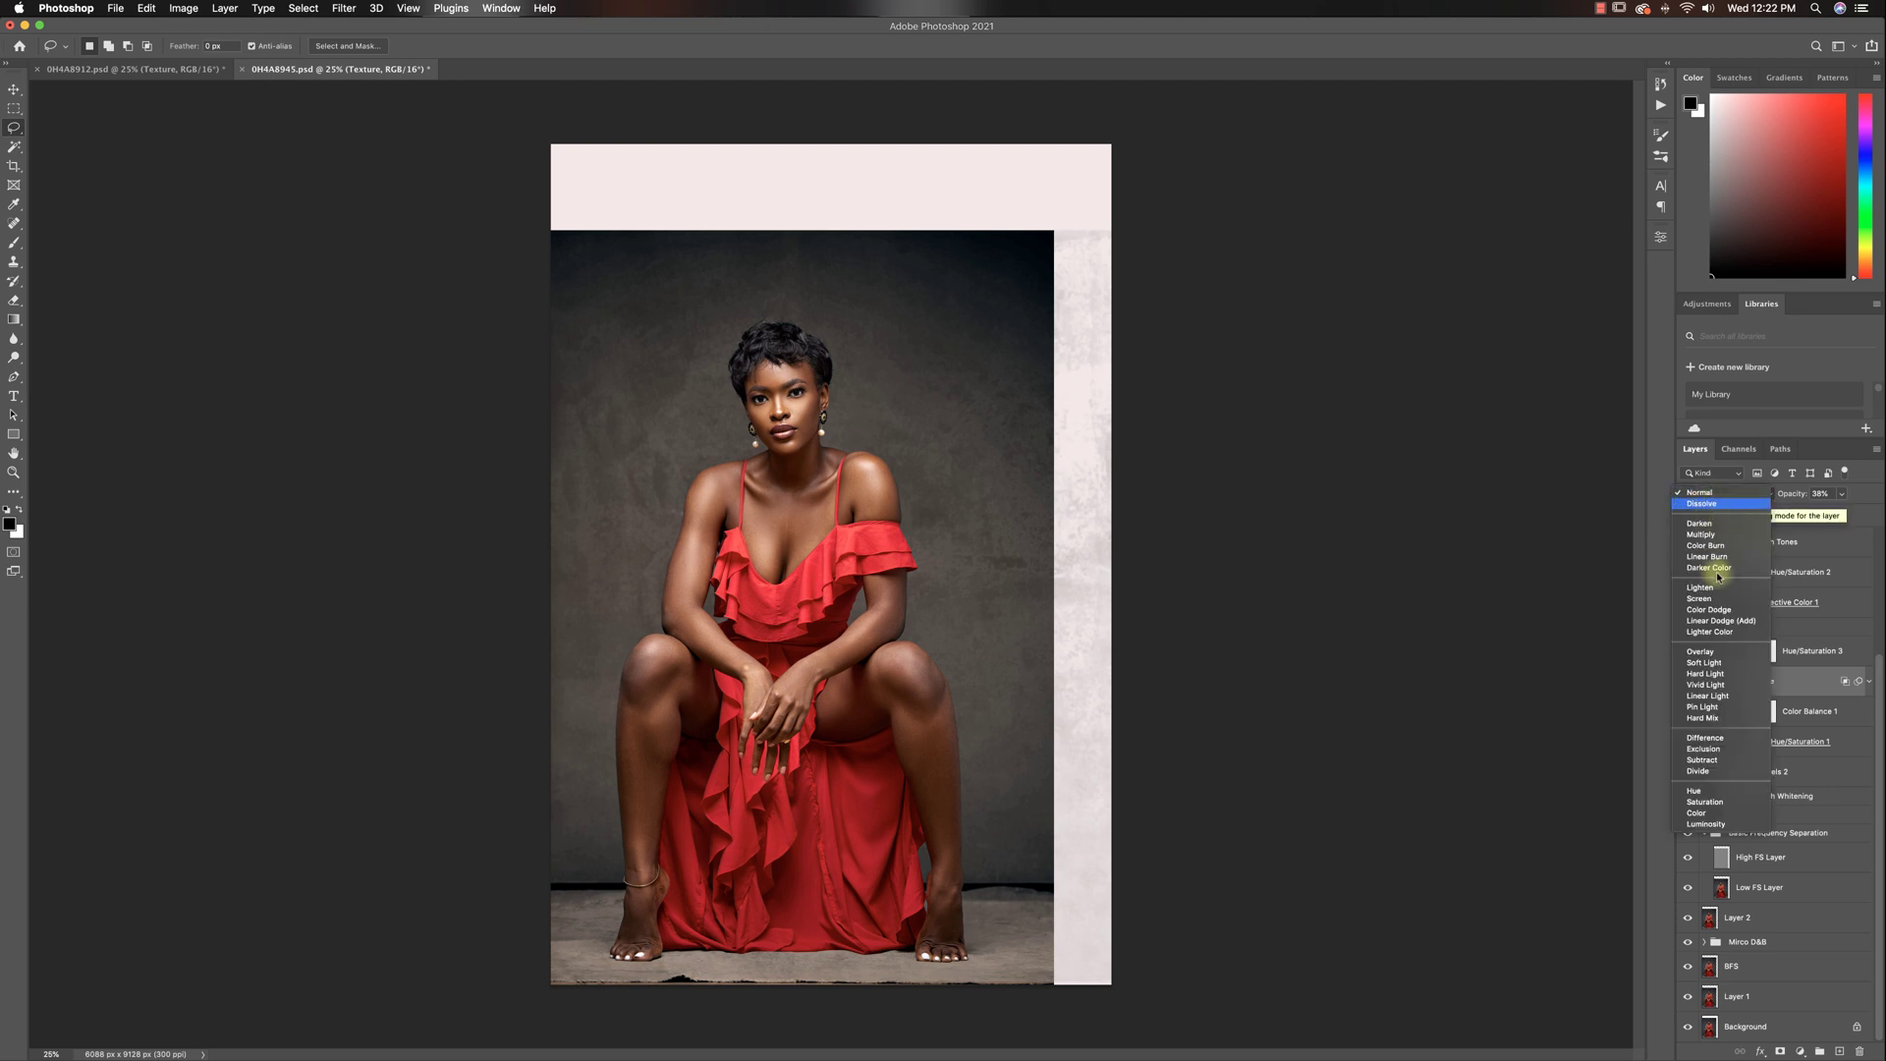
pyautogui.click(1700, 651)
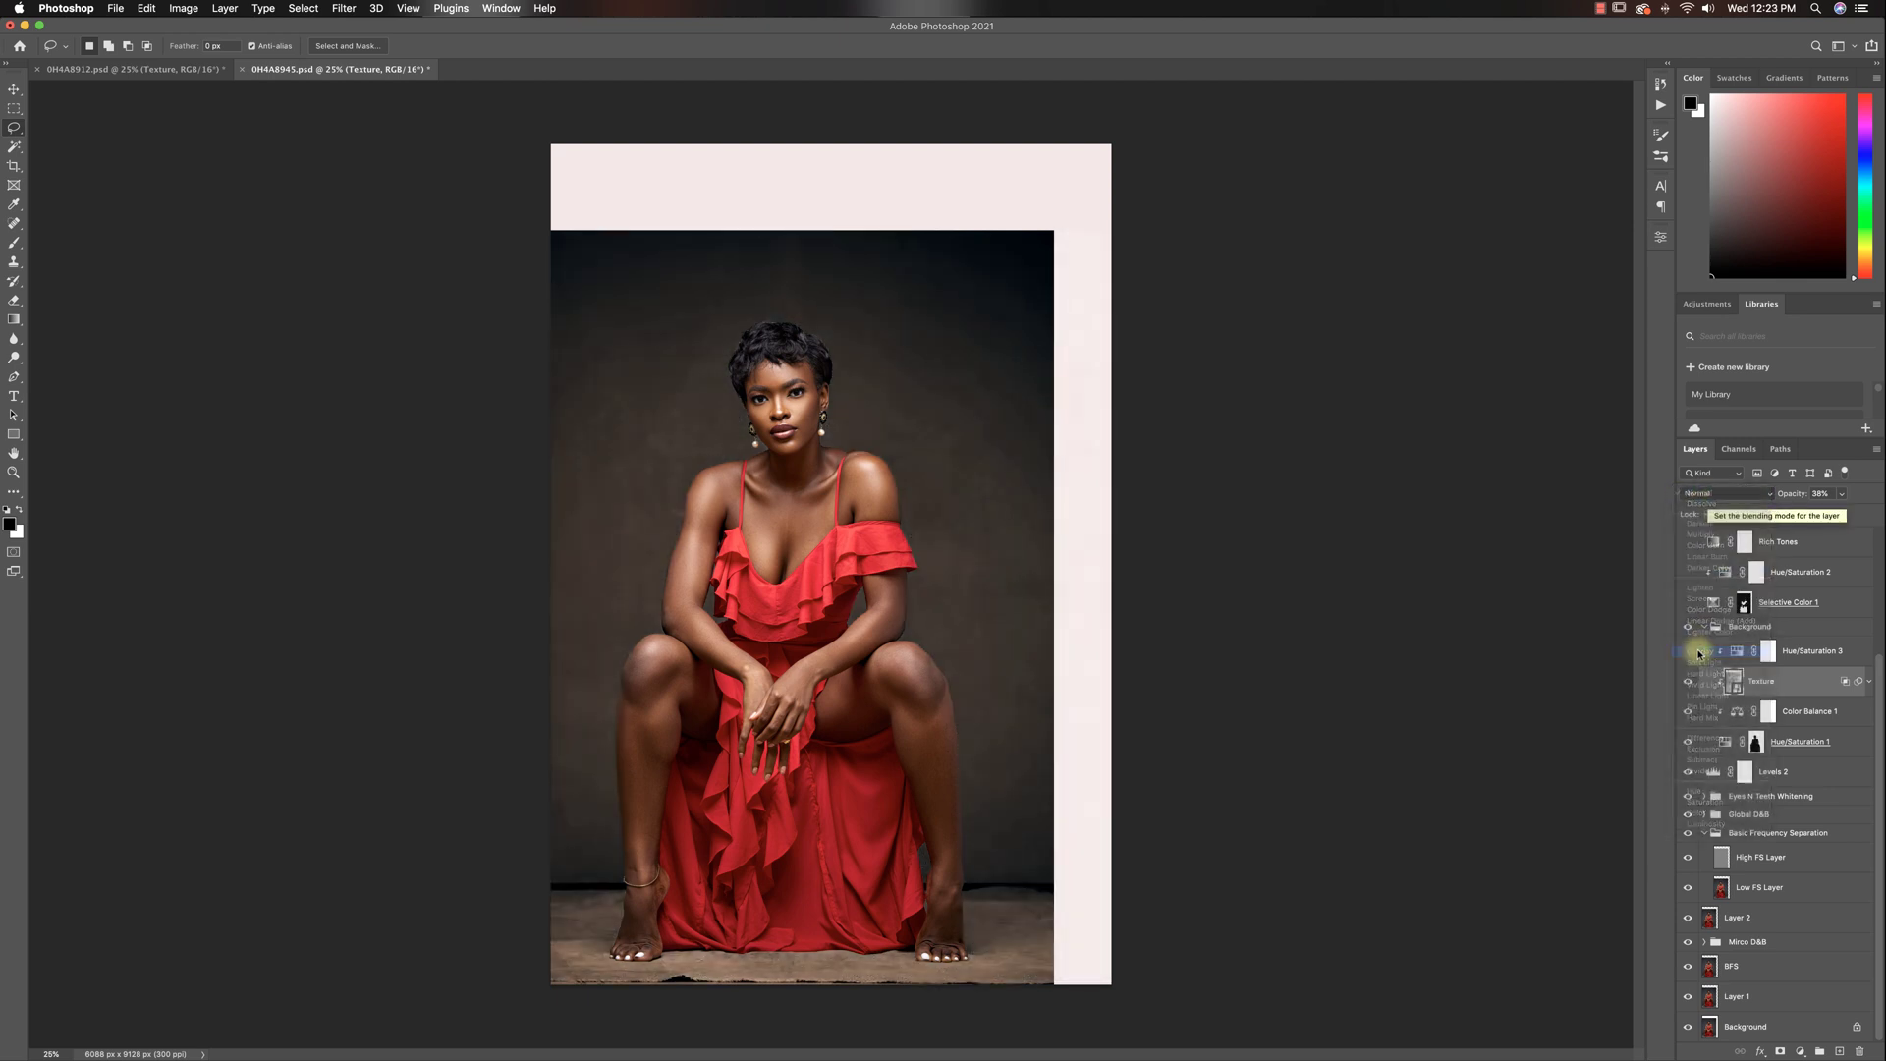
# - Examine the Texture layer's Blend If ranges for This Layer and Underlying Layer, and leave the blending options without saving
pyautogui.doubleClick(1839, 685)
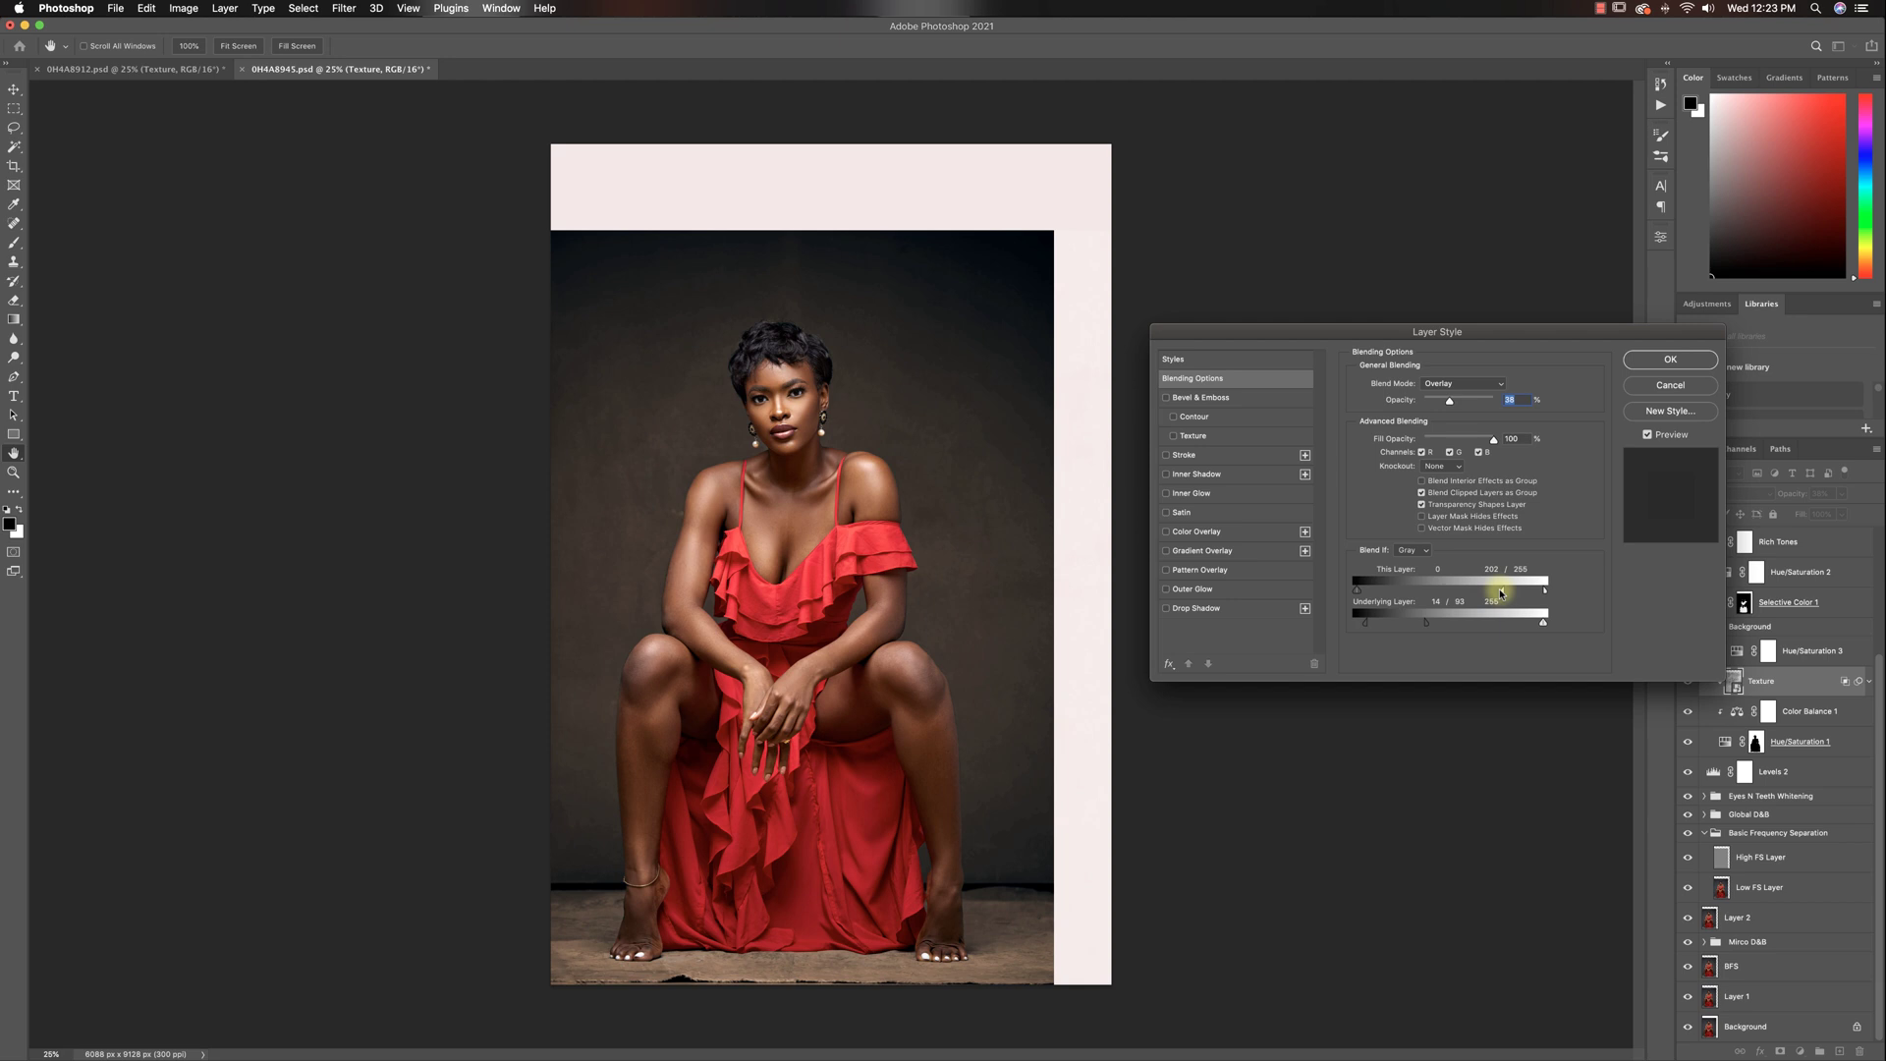
pyautogui.moveTo(1545, 590); pyautogui.dragTo(1497, 590)
pyautogui.moveTo(1497, 590)
pyautogui.mouseDown()
pyautogui.moveTo(1552, 592)
pyautogui.moveTo(1503, 590)
pyautogui.mouseUp()
pyautogui.moveTo(1374, 619)
pyautogui.mouseDown()
pyautogui.moveTo(1335, 624)
pyautogui.moveTo(1362, 628)
pyautogui.mouseUp()
pyautogui.click(1679, 385)
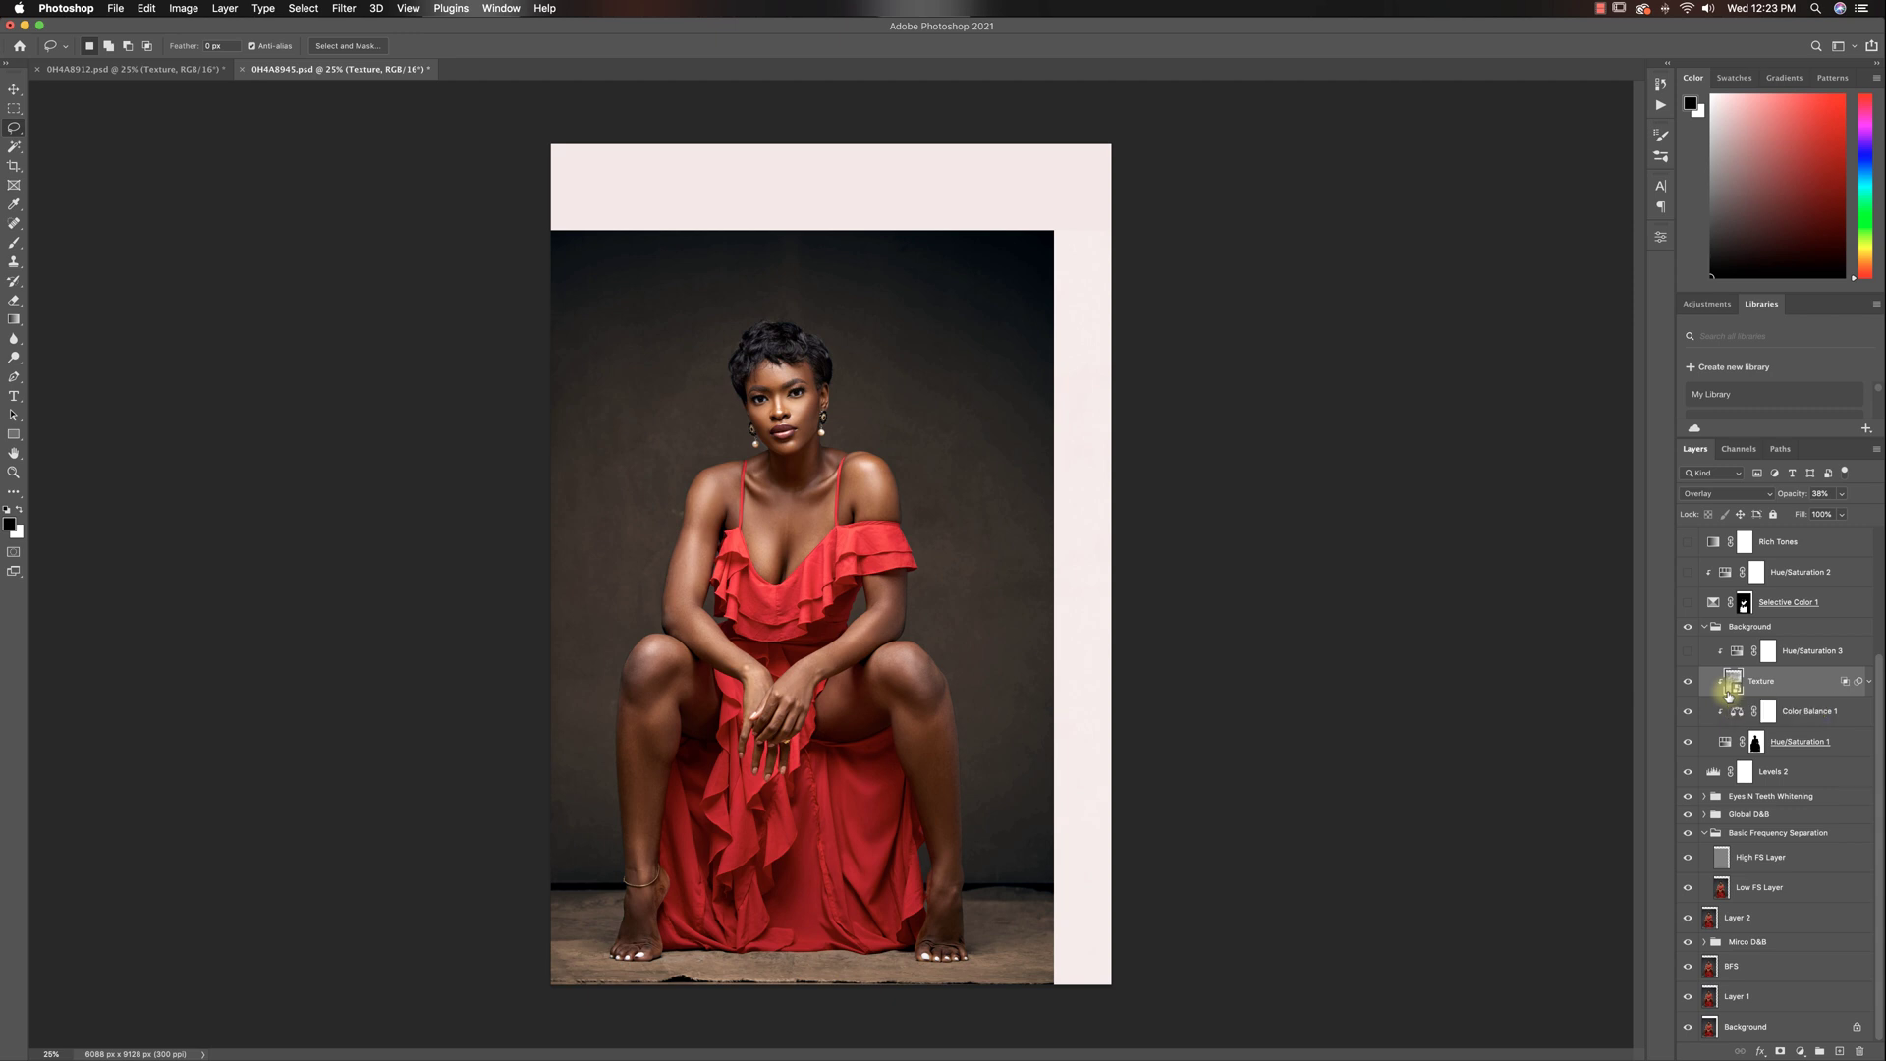
# - Try the Texture layer's Underlying Layer Blend If shadow point at 0 and split to 19 / 116, and discard the changes
pyautogui.doubleClick(1836, 678)
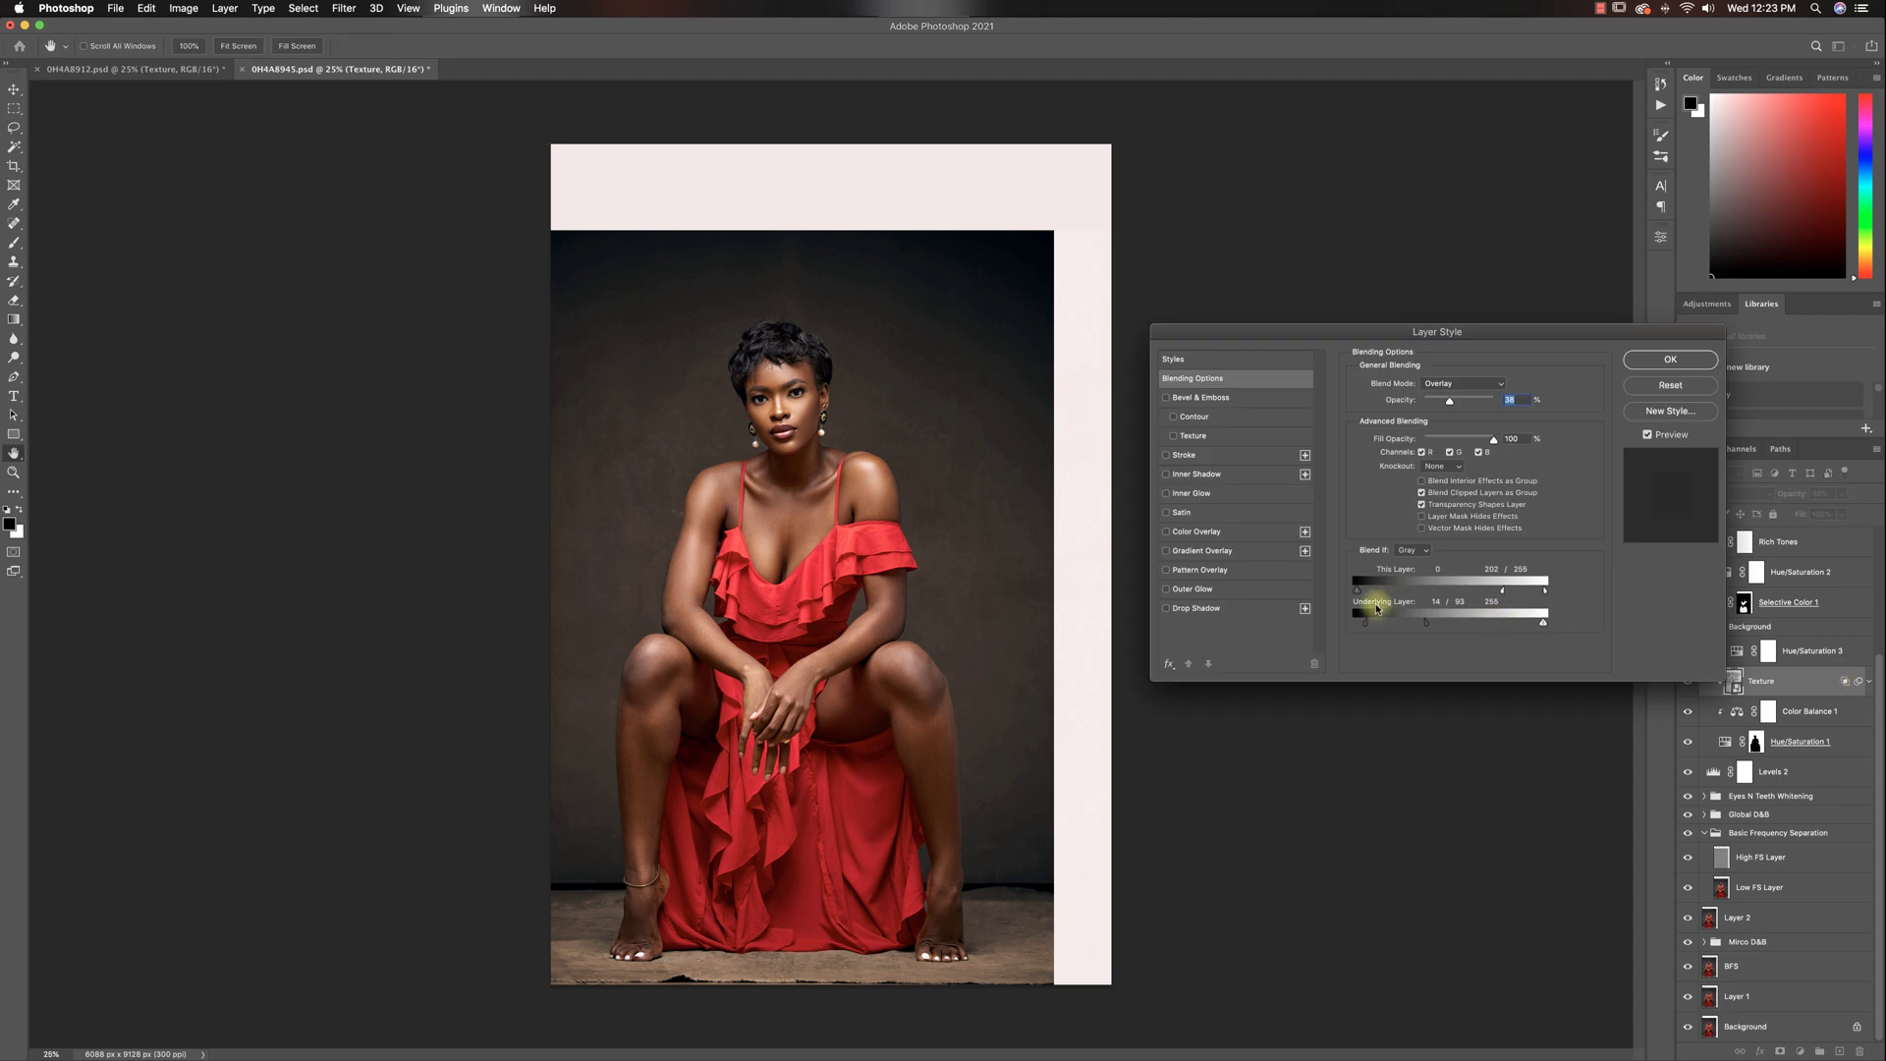
pyautogui.press('alt')
pyautogui.moveTo(1359, 594); pyautogui.dragTo(1294, 588)
pyautogui.moveTo(1424, 622); pyautogui.dragTo(1309, 617)
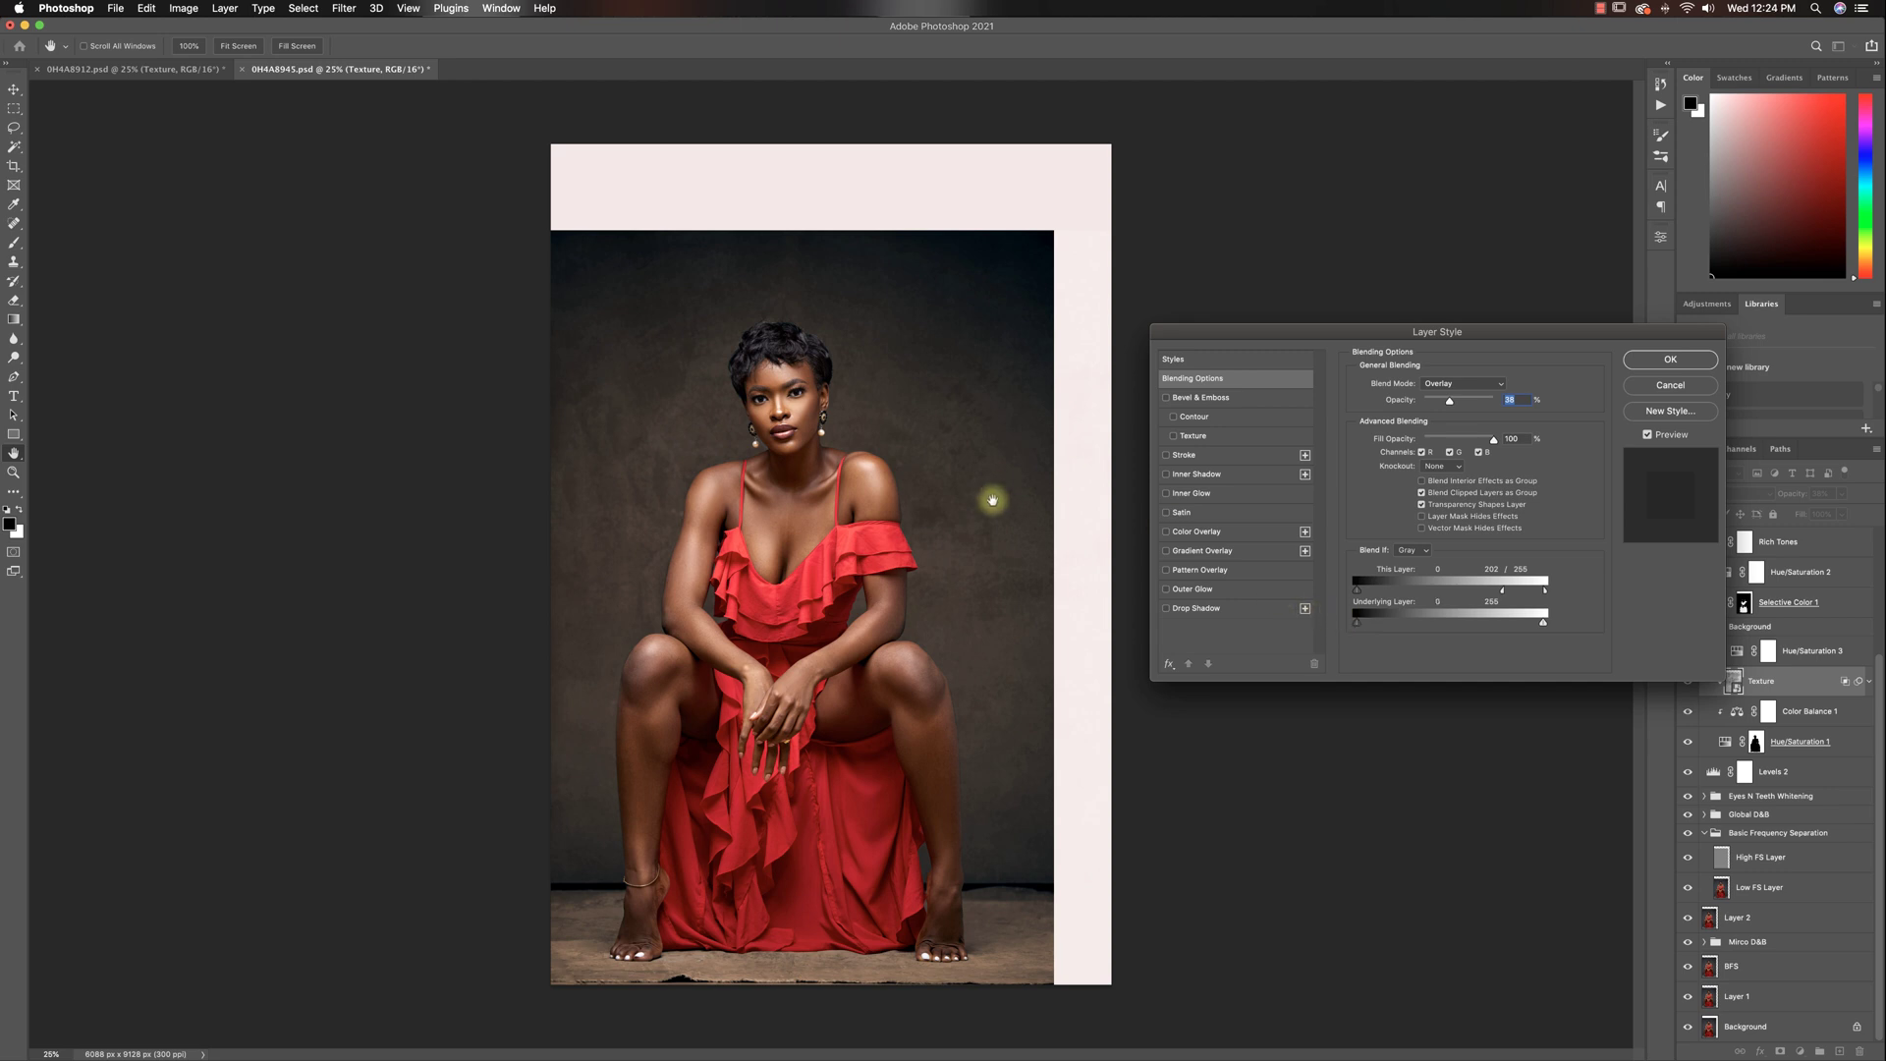
pyautogui.press('alt')
pyautogui.moveTo(1356, 622)
pyautogui.mouseDown()
pyautogui.moveTo(1439, 623)
pyautogui.moveTo(1371, 629)
pyautogui.mouseUp()
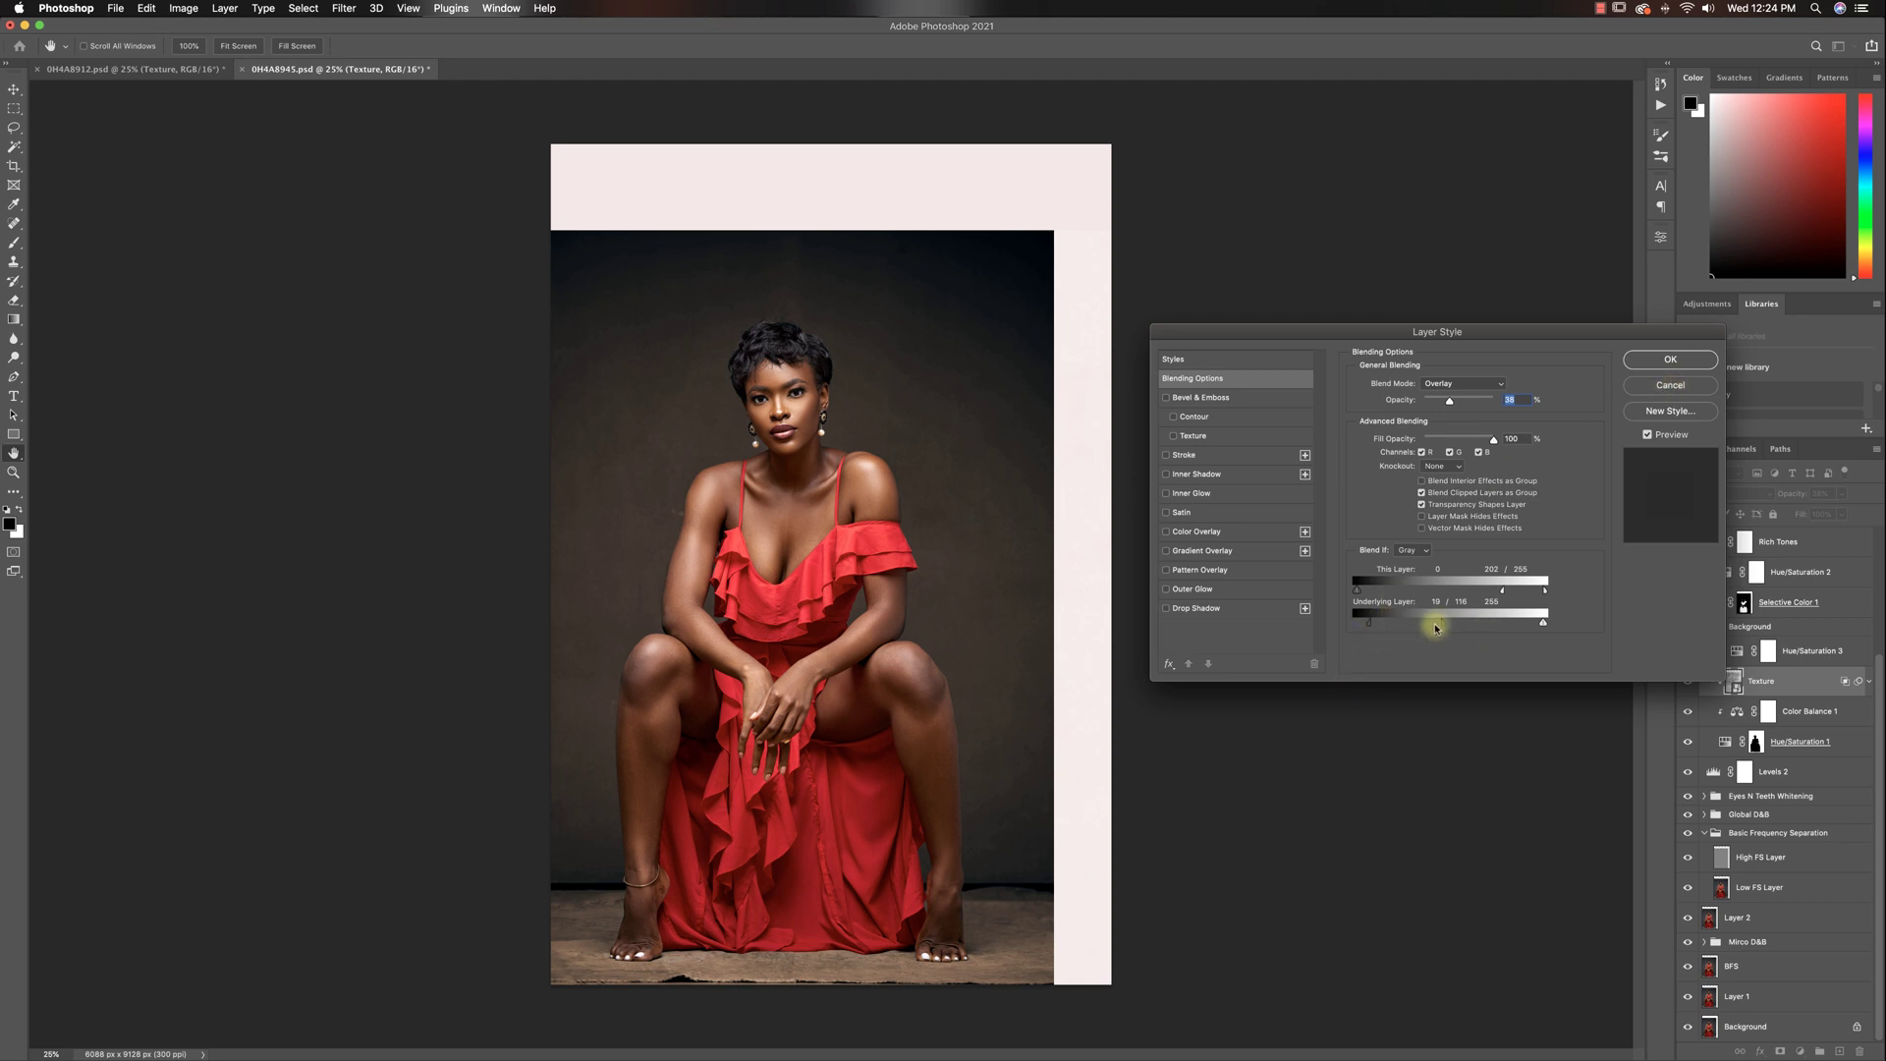
pyautogui.click(1659, 383)
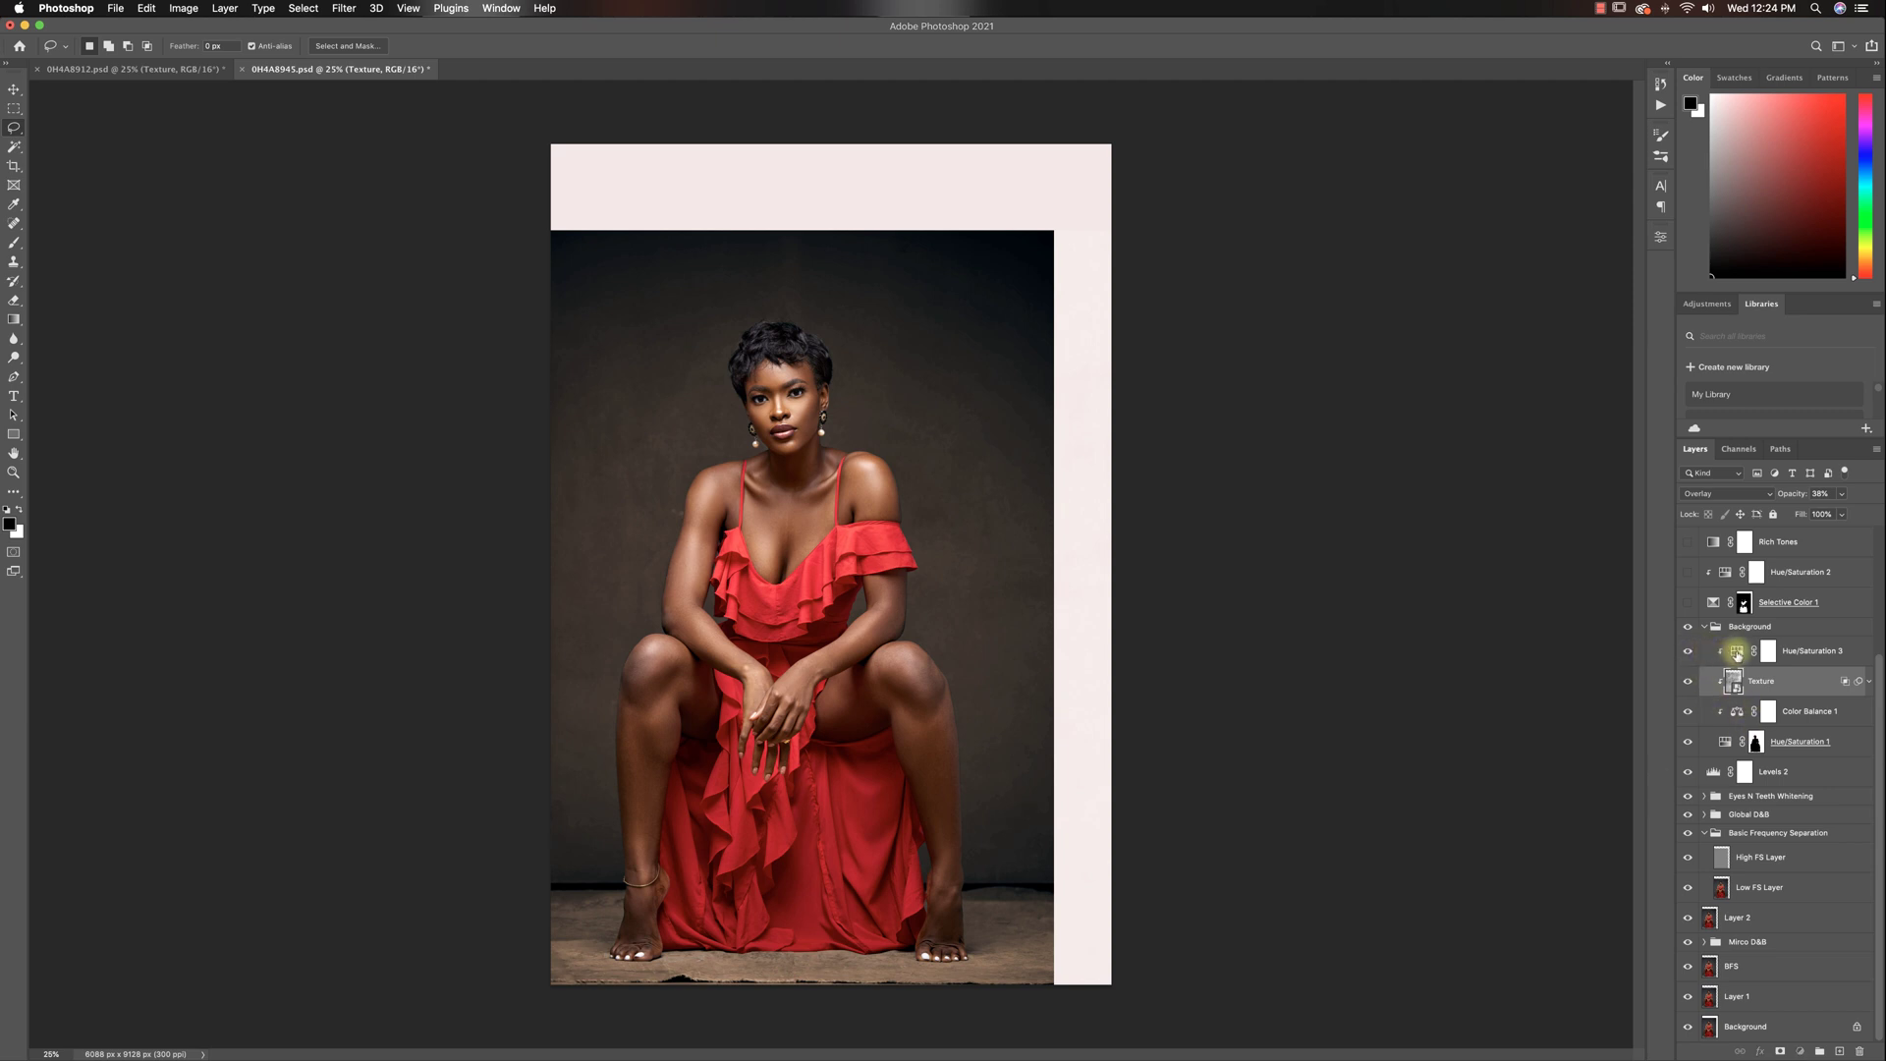
# - Show Hue/Saturation 3, review its Yellows adjustment, and toggle the Background group to compare the backdrop
pyautogui.doubleClick(1736, 651)
pyautogui.click(1465, 299)
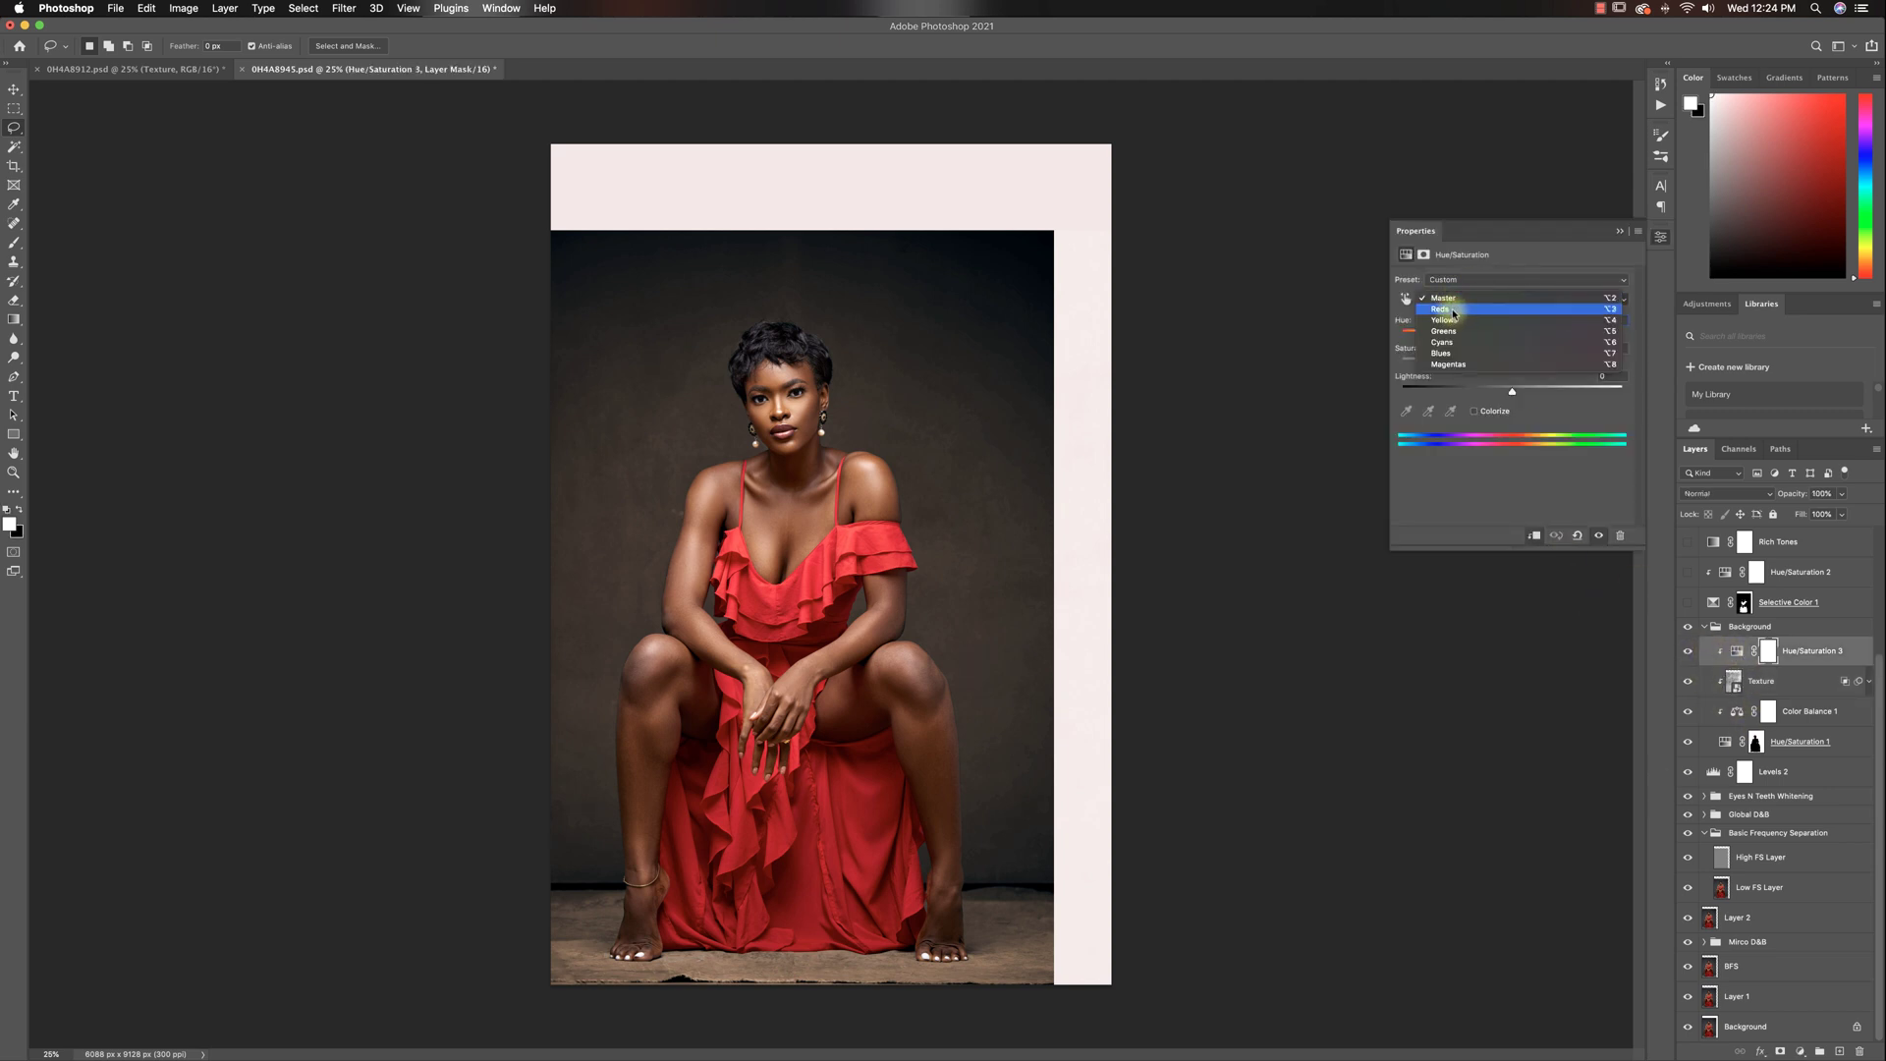
pyautogui.click(1453, 323)
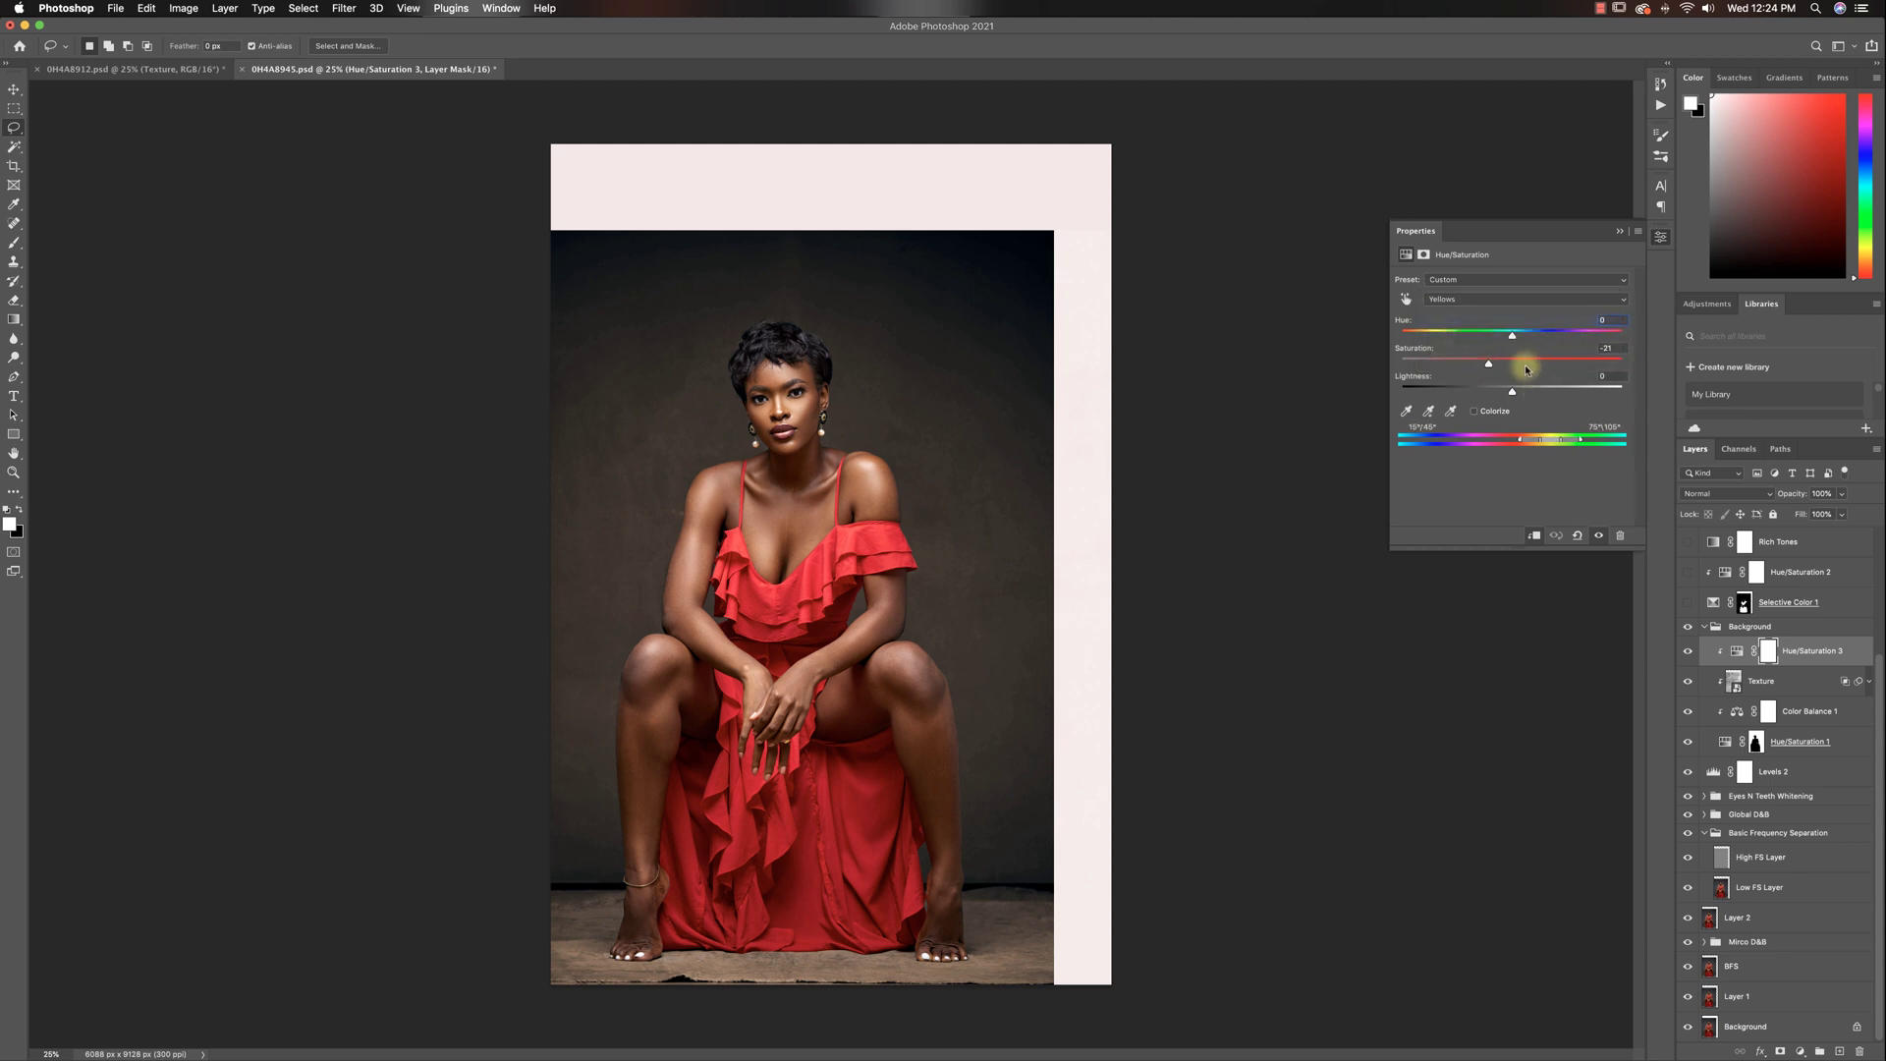
pyautogui.click(1620, 230)
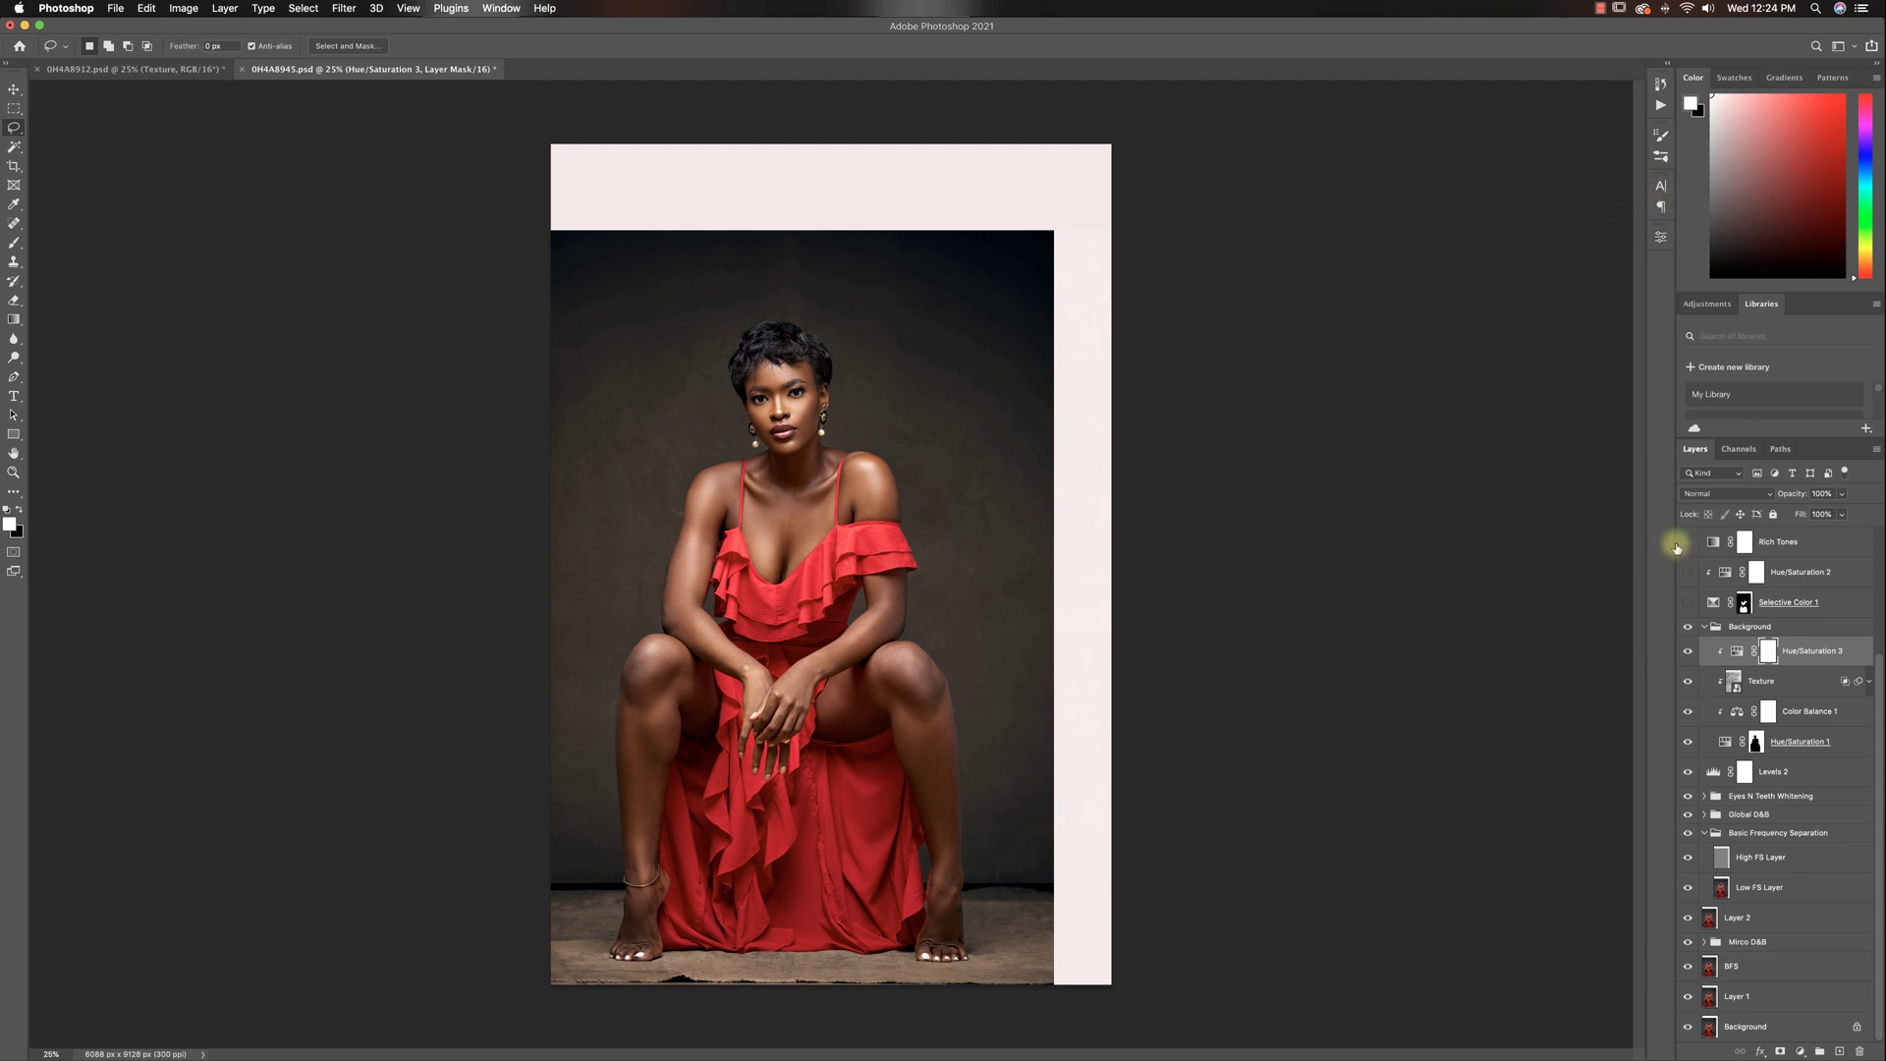
pyautogui.click(1687, 627)
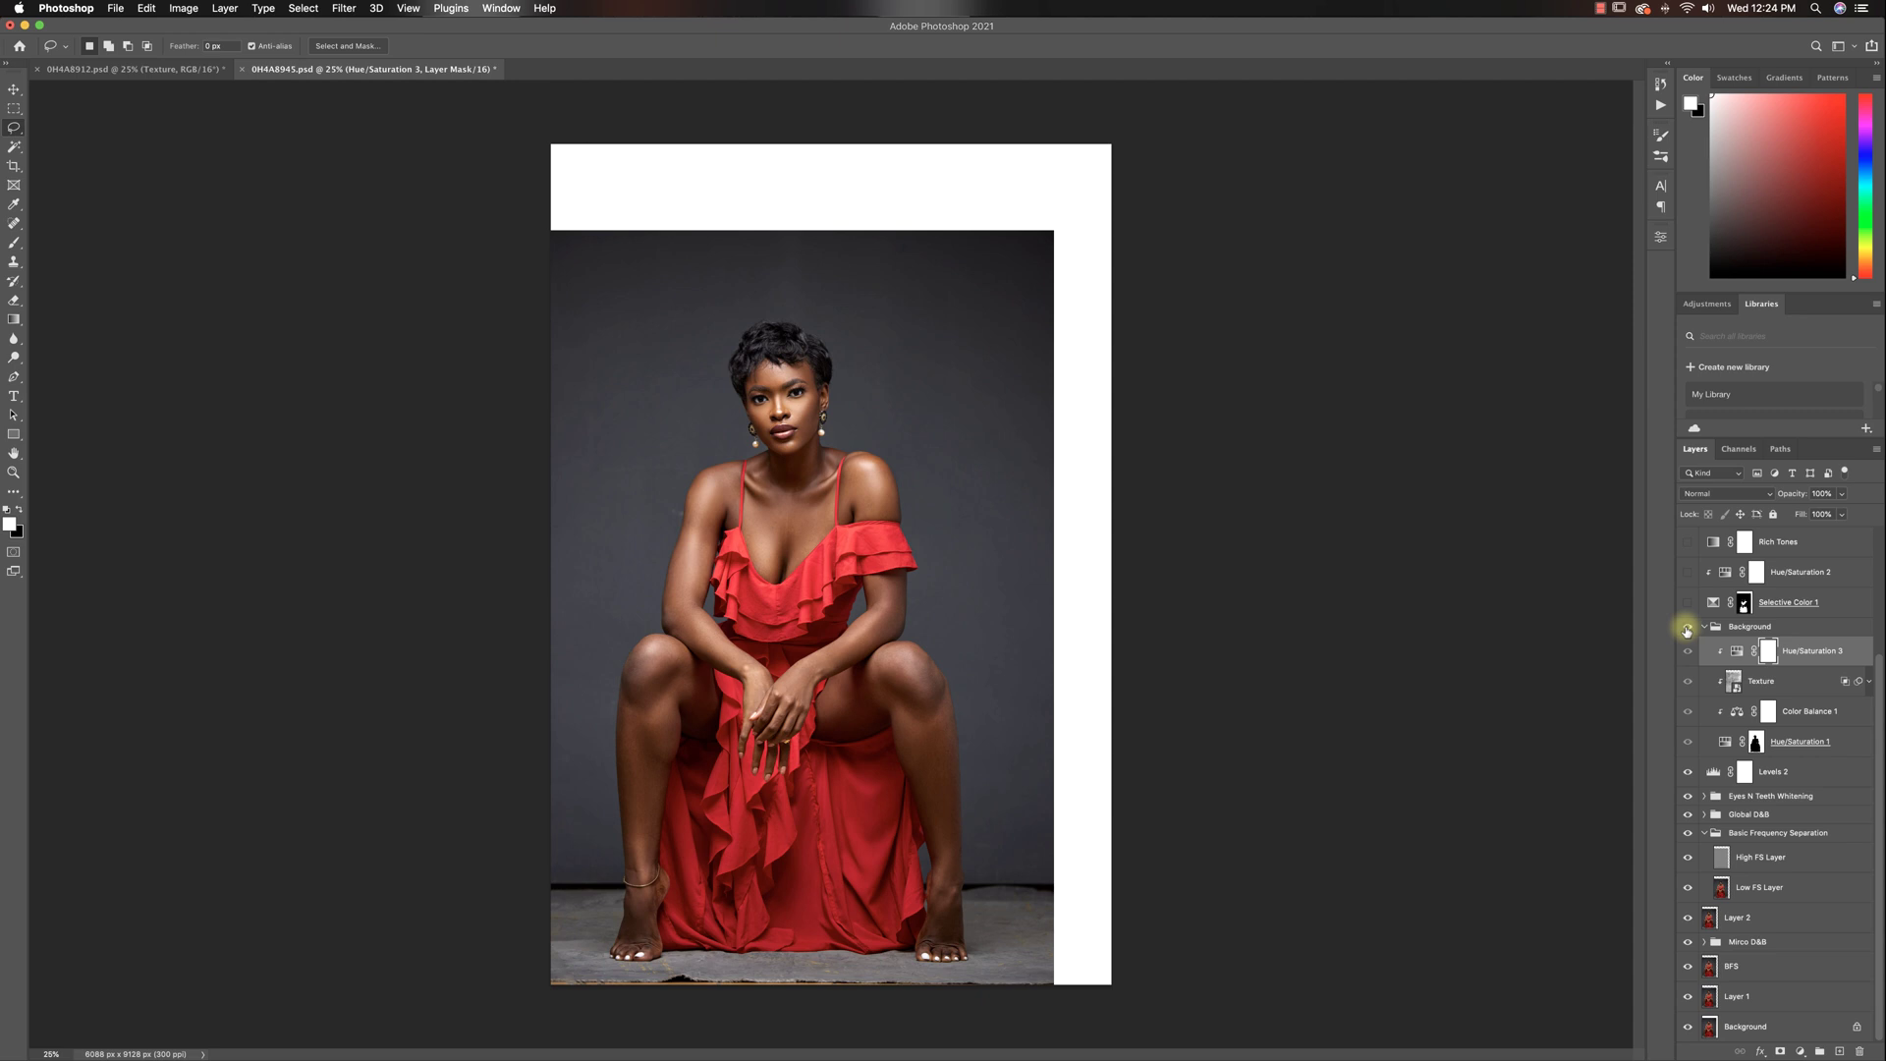
pyautogui.click(1687, 627)
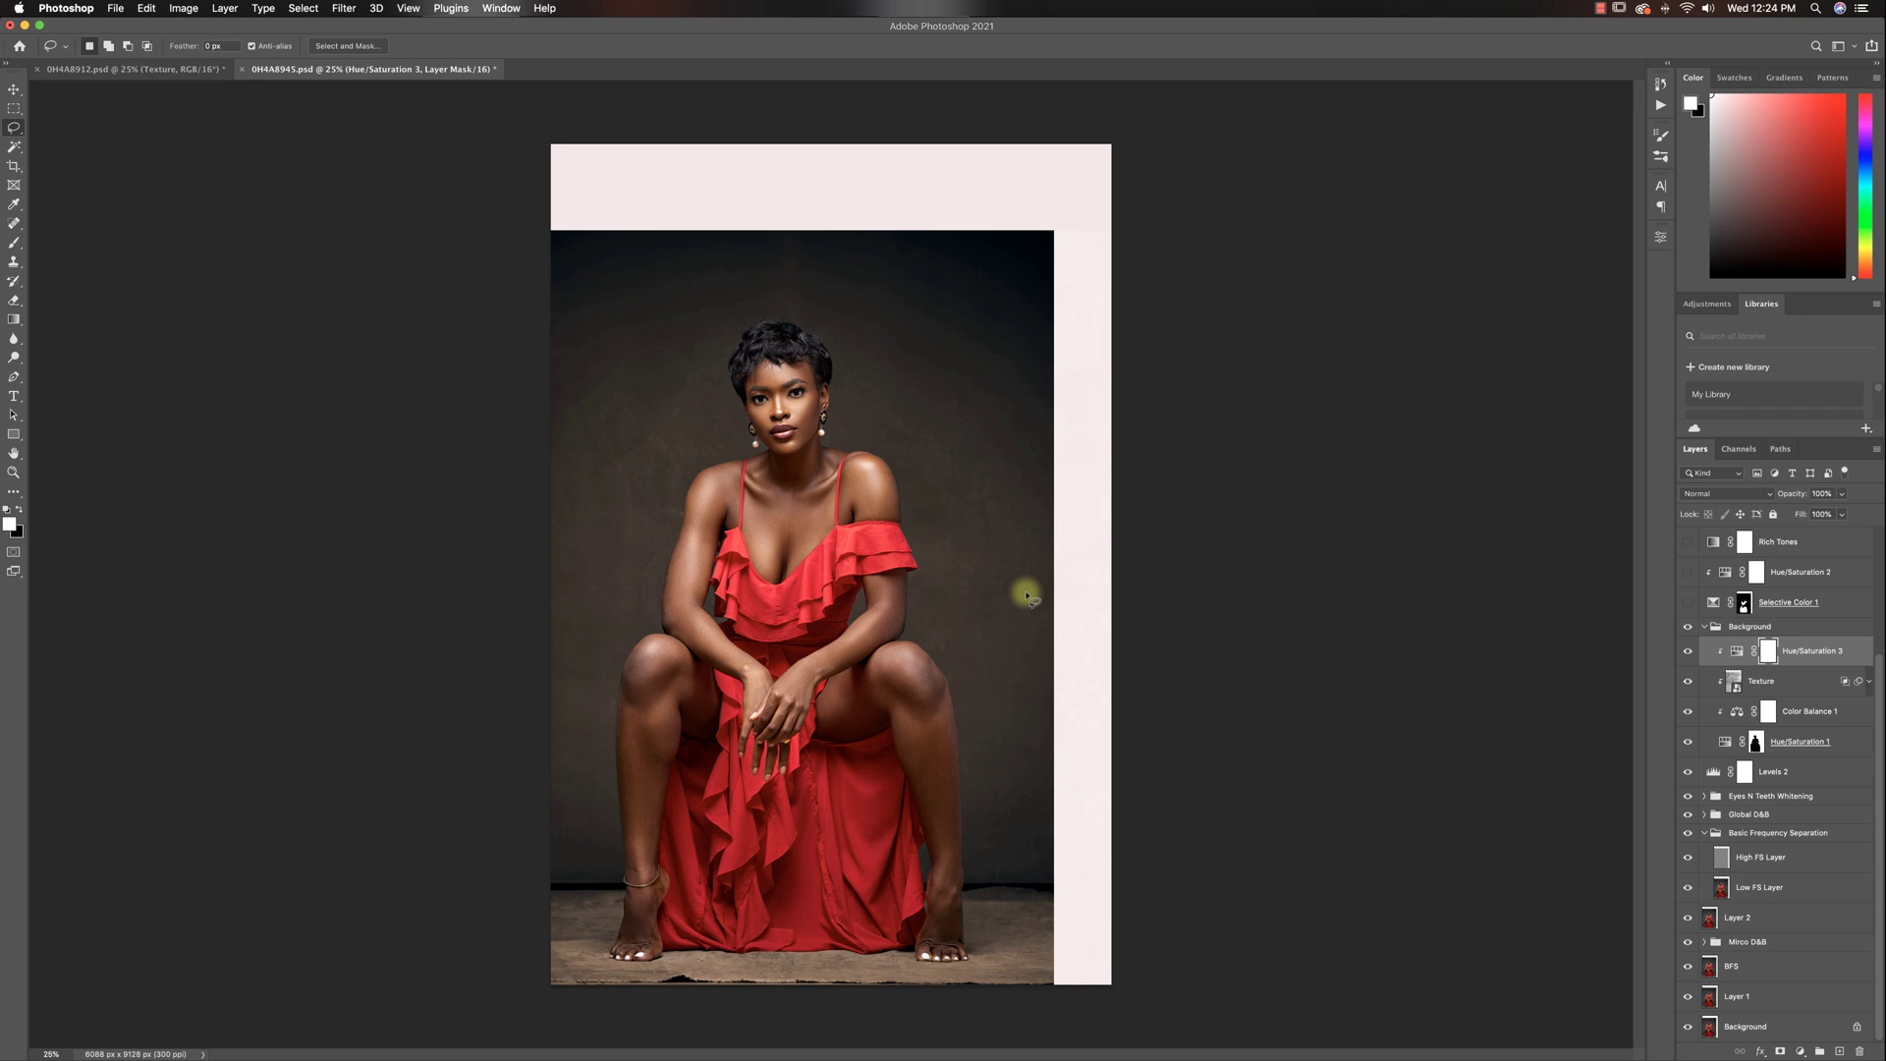
# - Show Selective Color 1 and Hue/Saturation 2 to recolour the dress, reviewing the Selective Color settings for Reds
pyautogui.click(1688, 603)
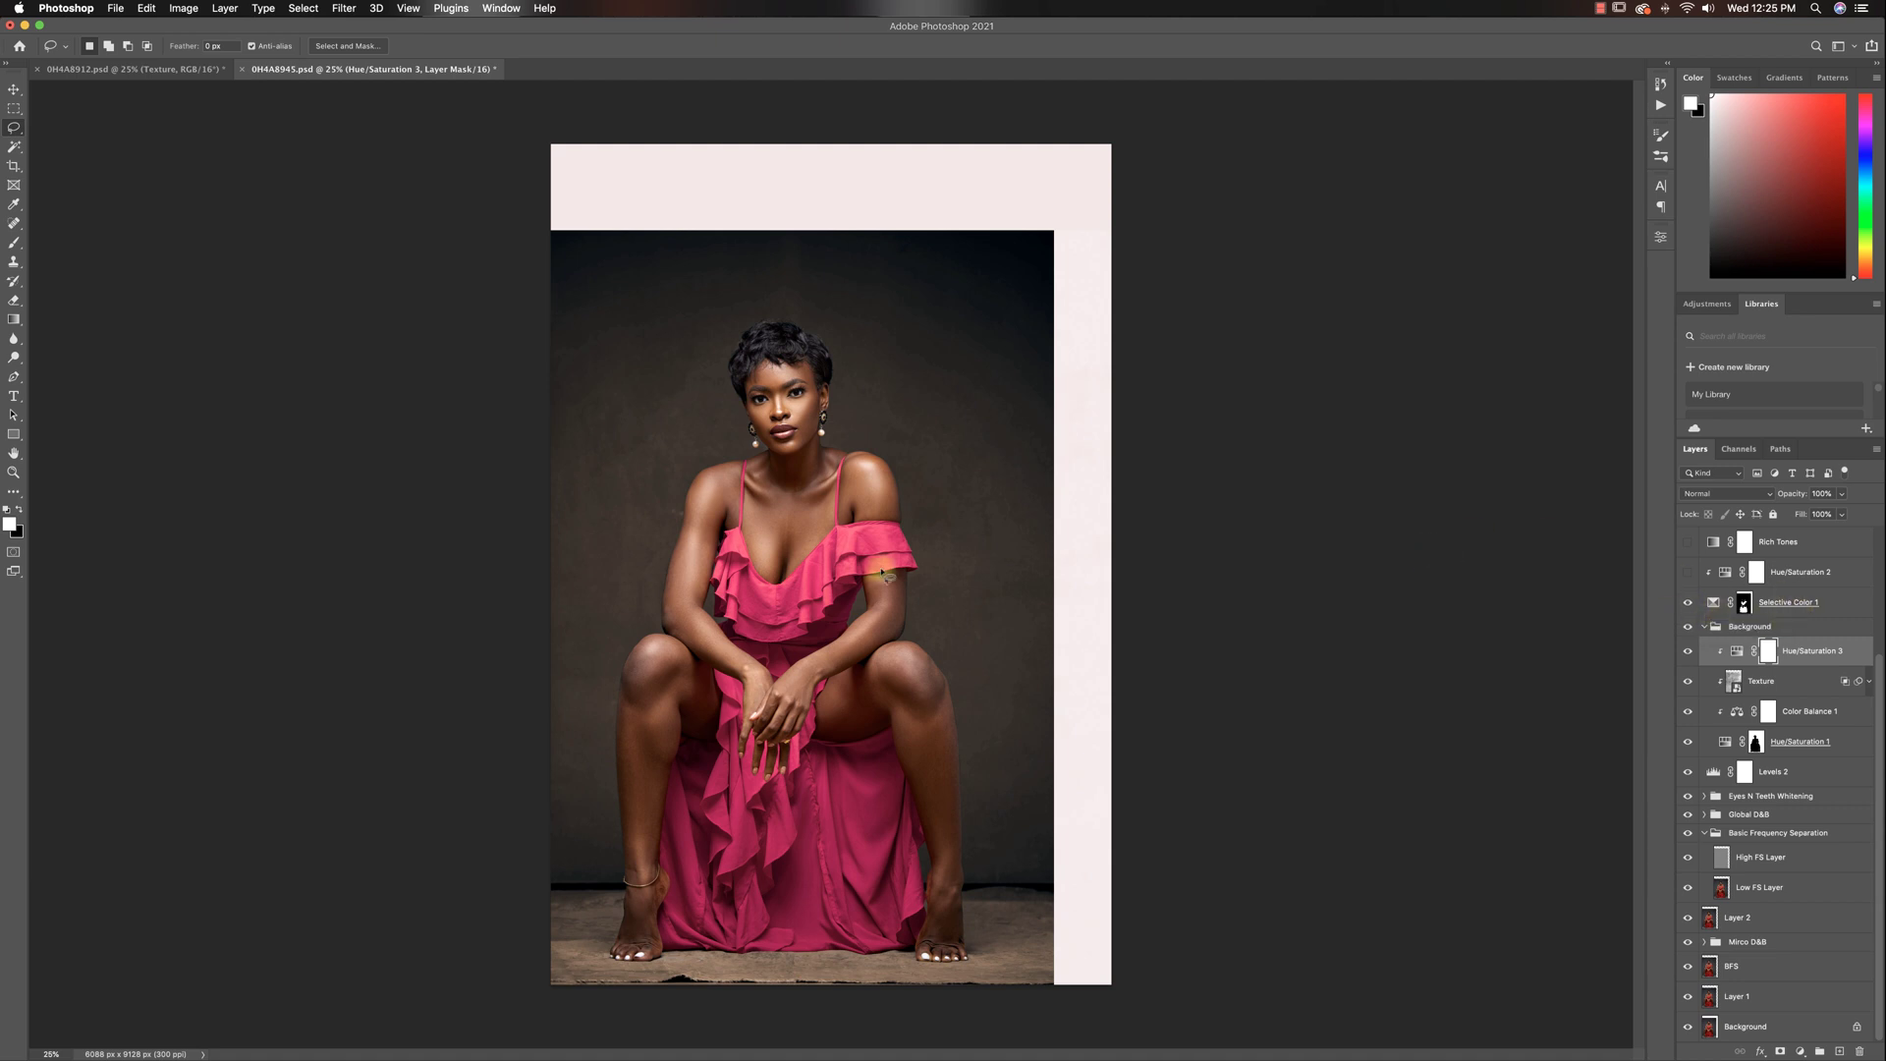
pyautogui.doubleClick(1714, 605)
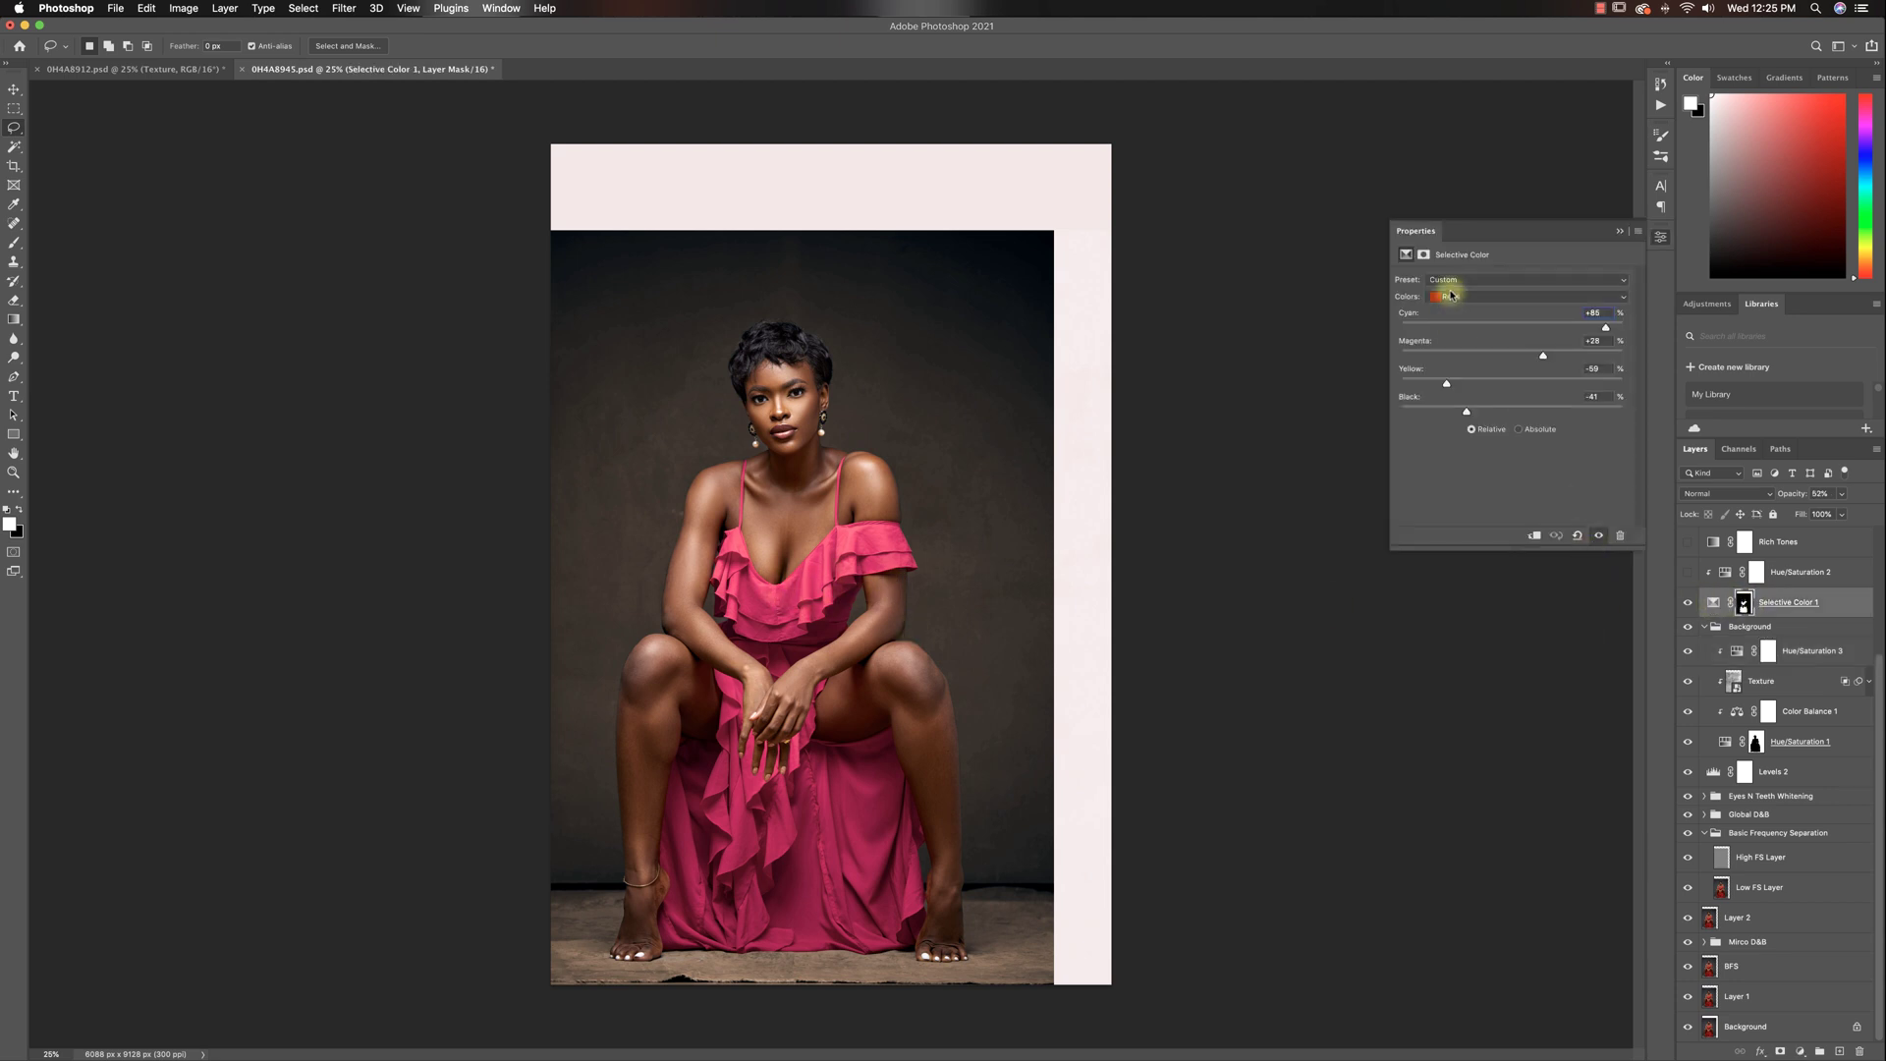
pyautogui.click(1688, 572)
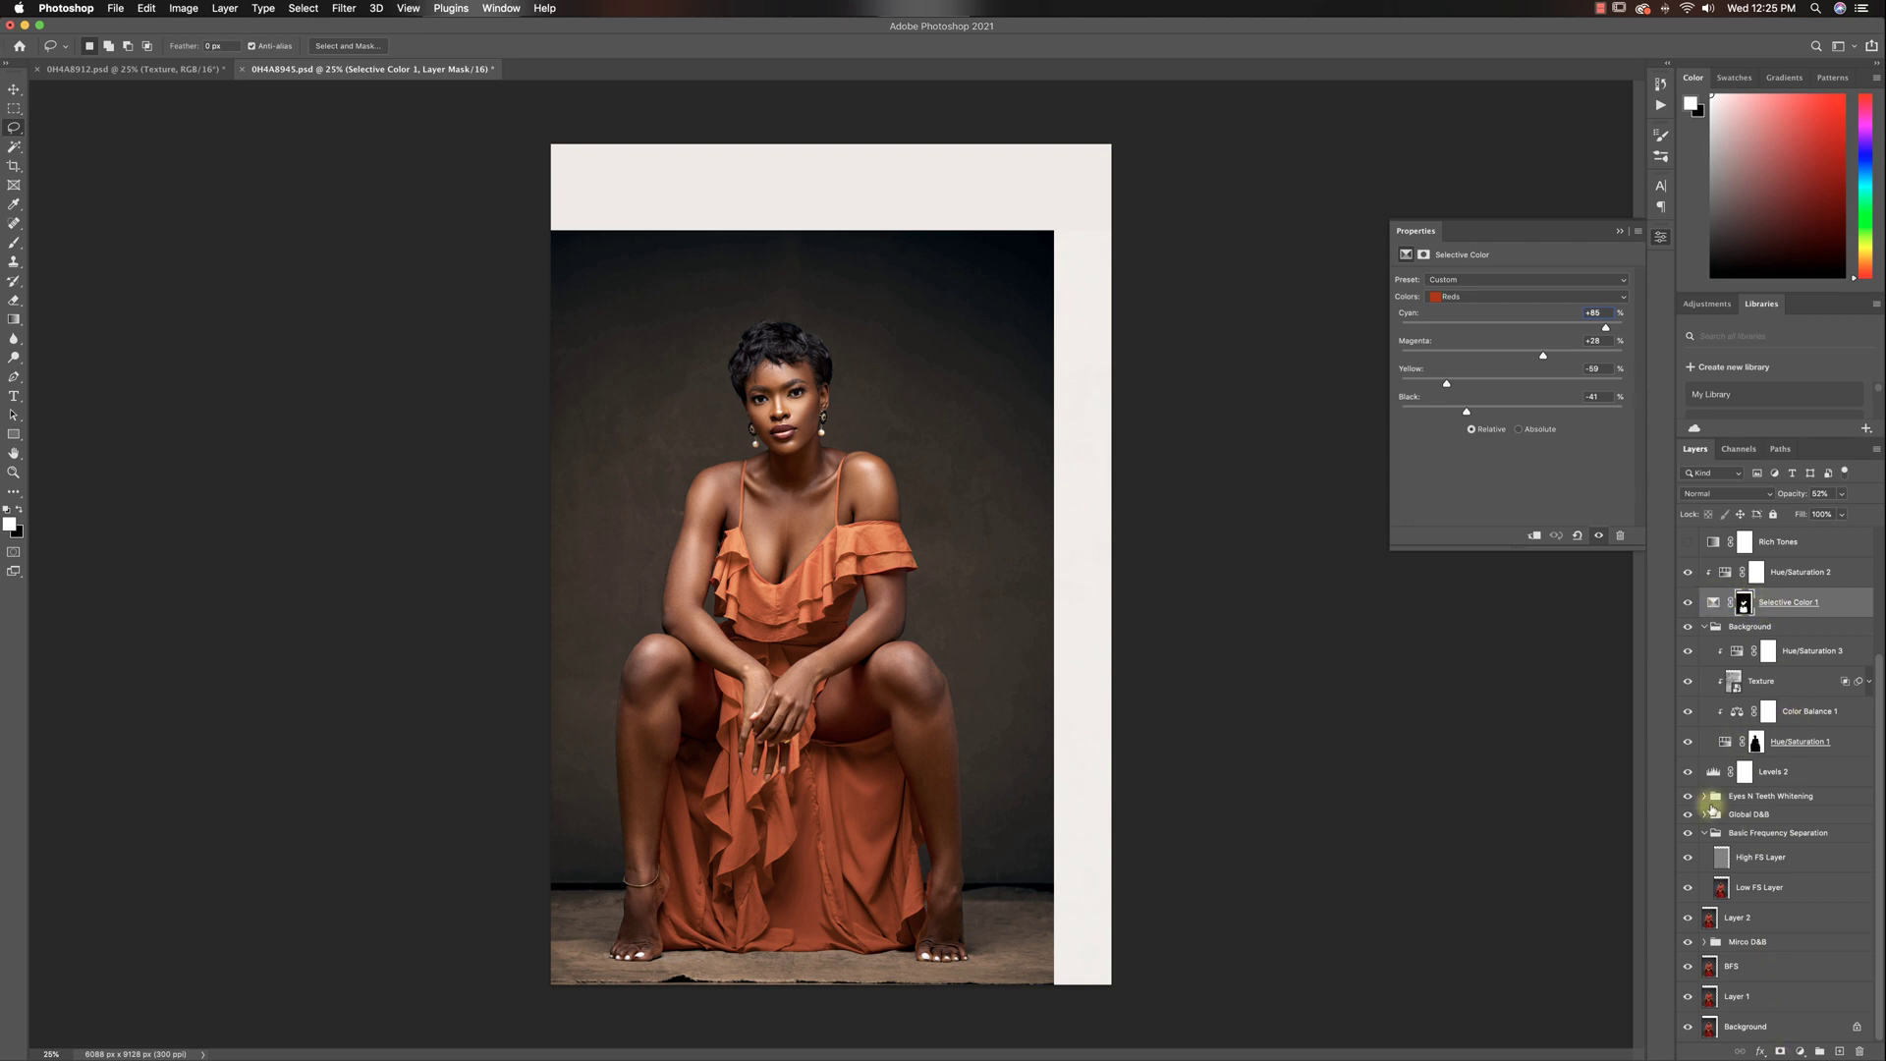
# - Show Rich Tones and Color Lookup 1, and toggle Color Lookup 1 on and off to compare the colour grade
pyautogui.scroll(3, 1725, 755)
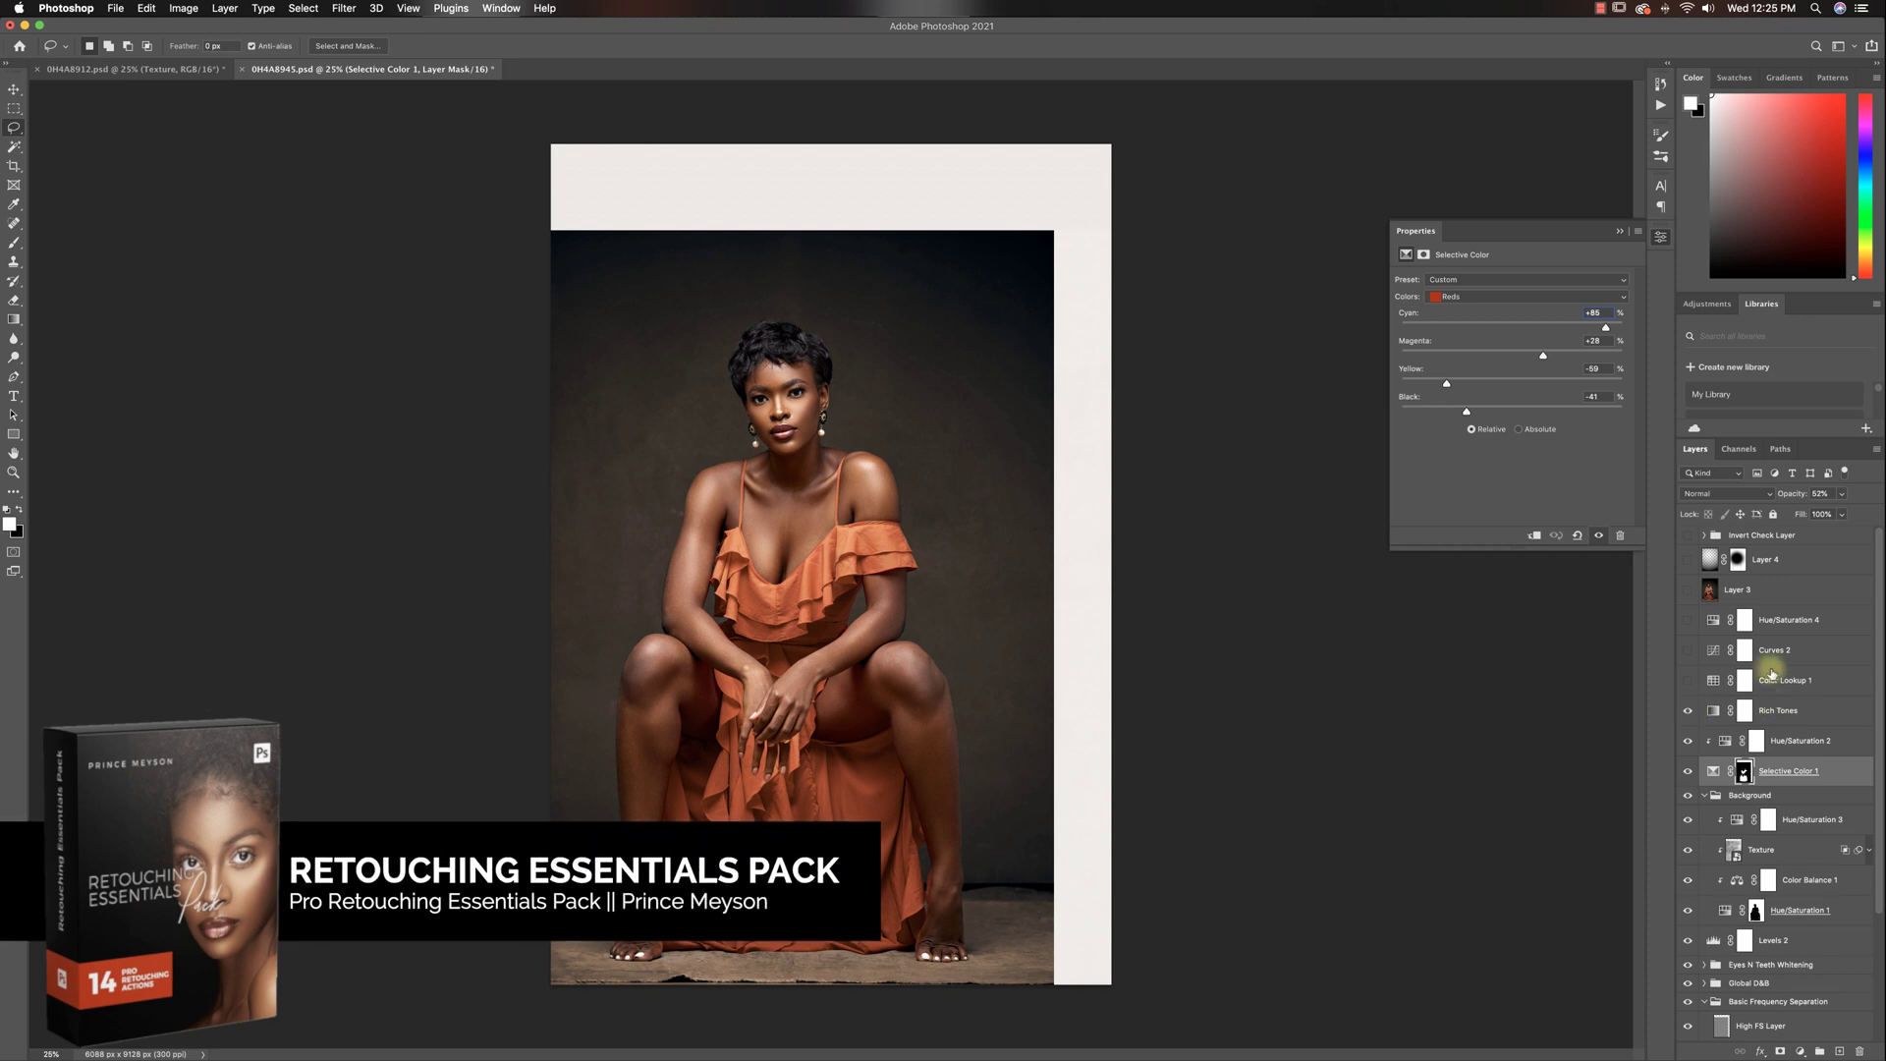
pyautogui.click(1686, 680)
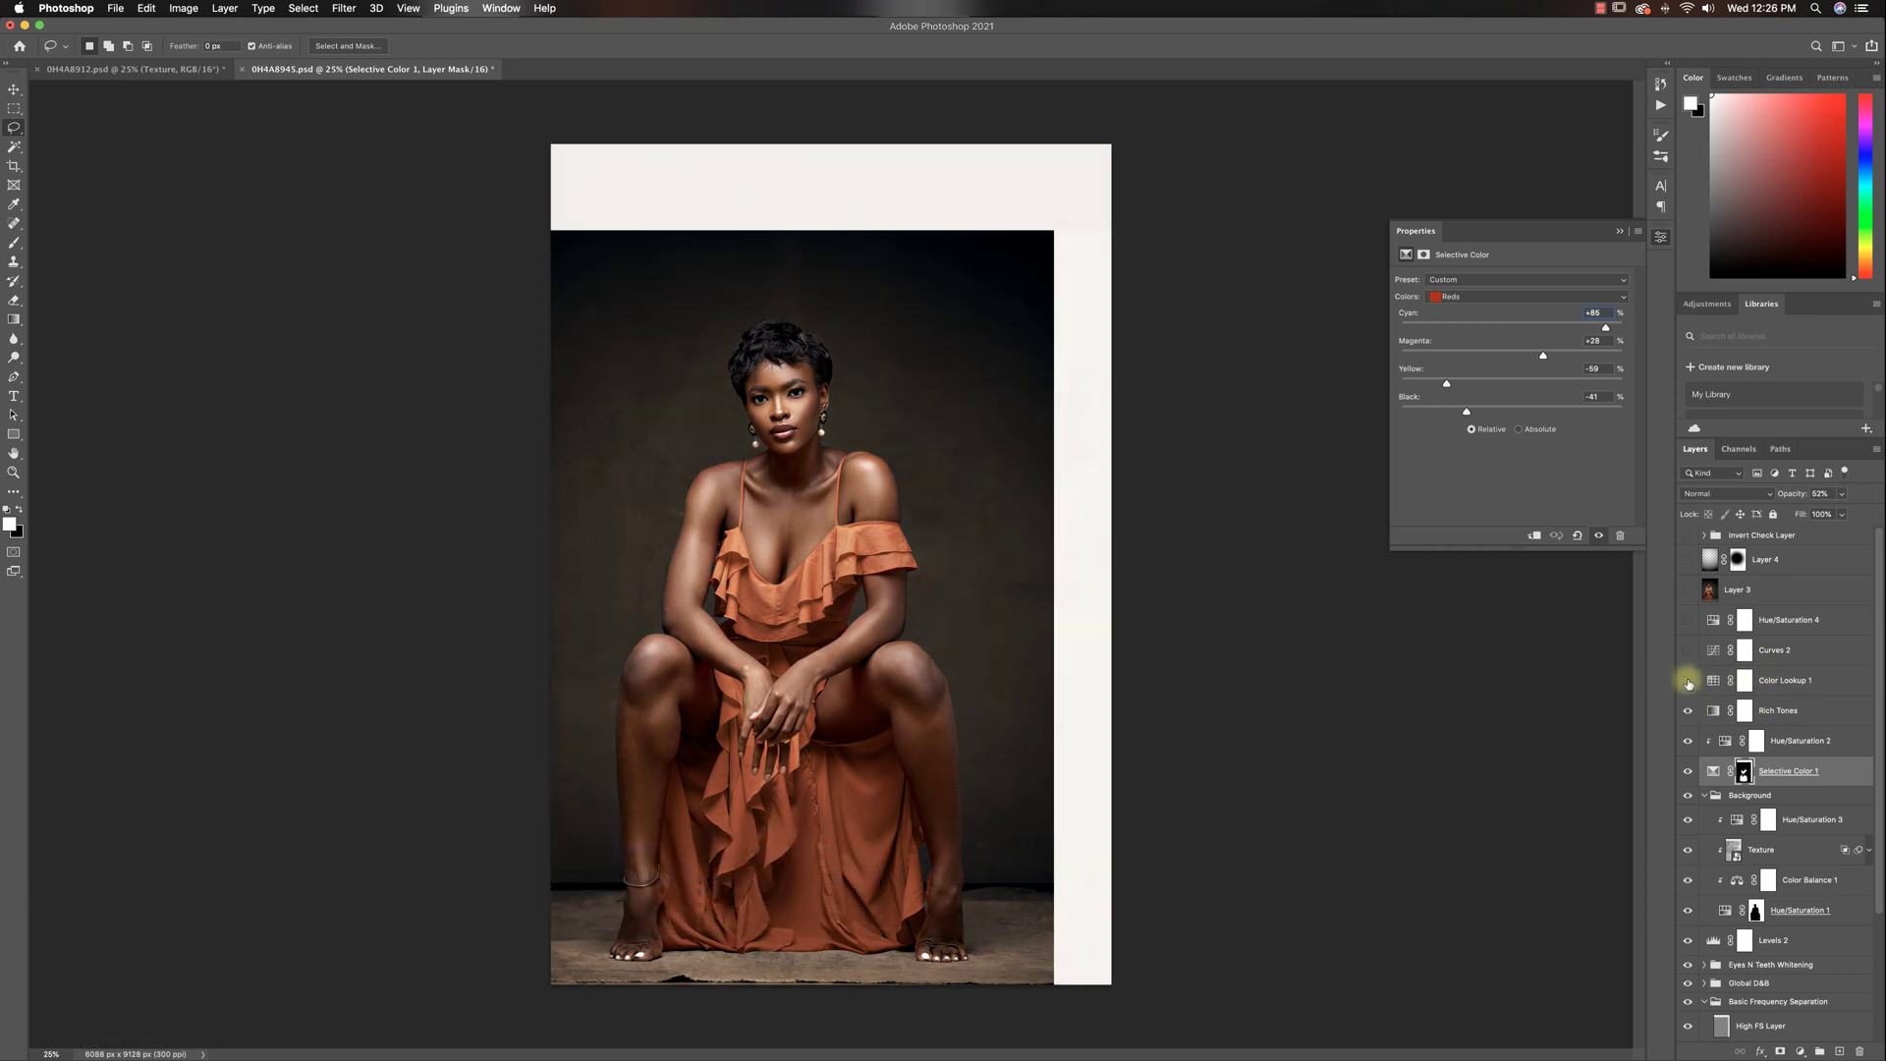
pyautogui.click(1689, 682)
pyautogui.click(1688, 682)
pyautogui.click(1688, 682)
pyautogui.click(1688, 682)
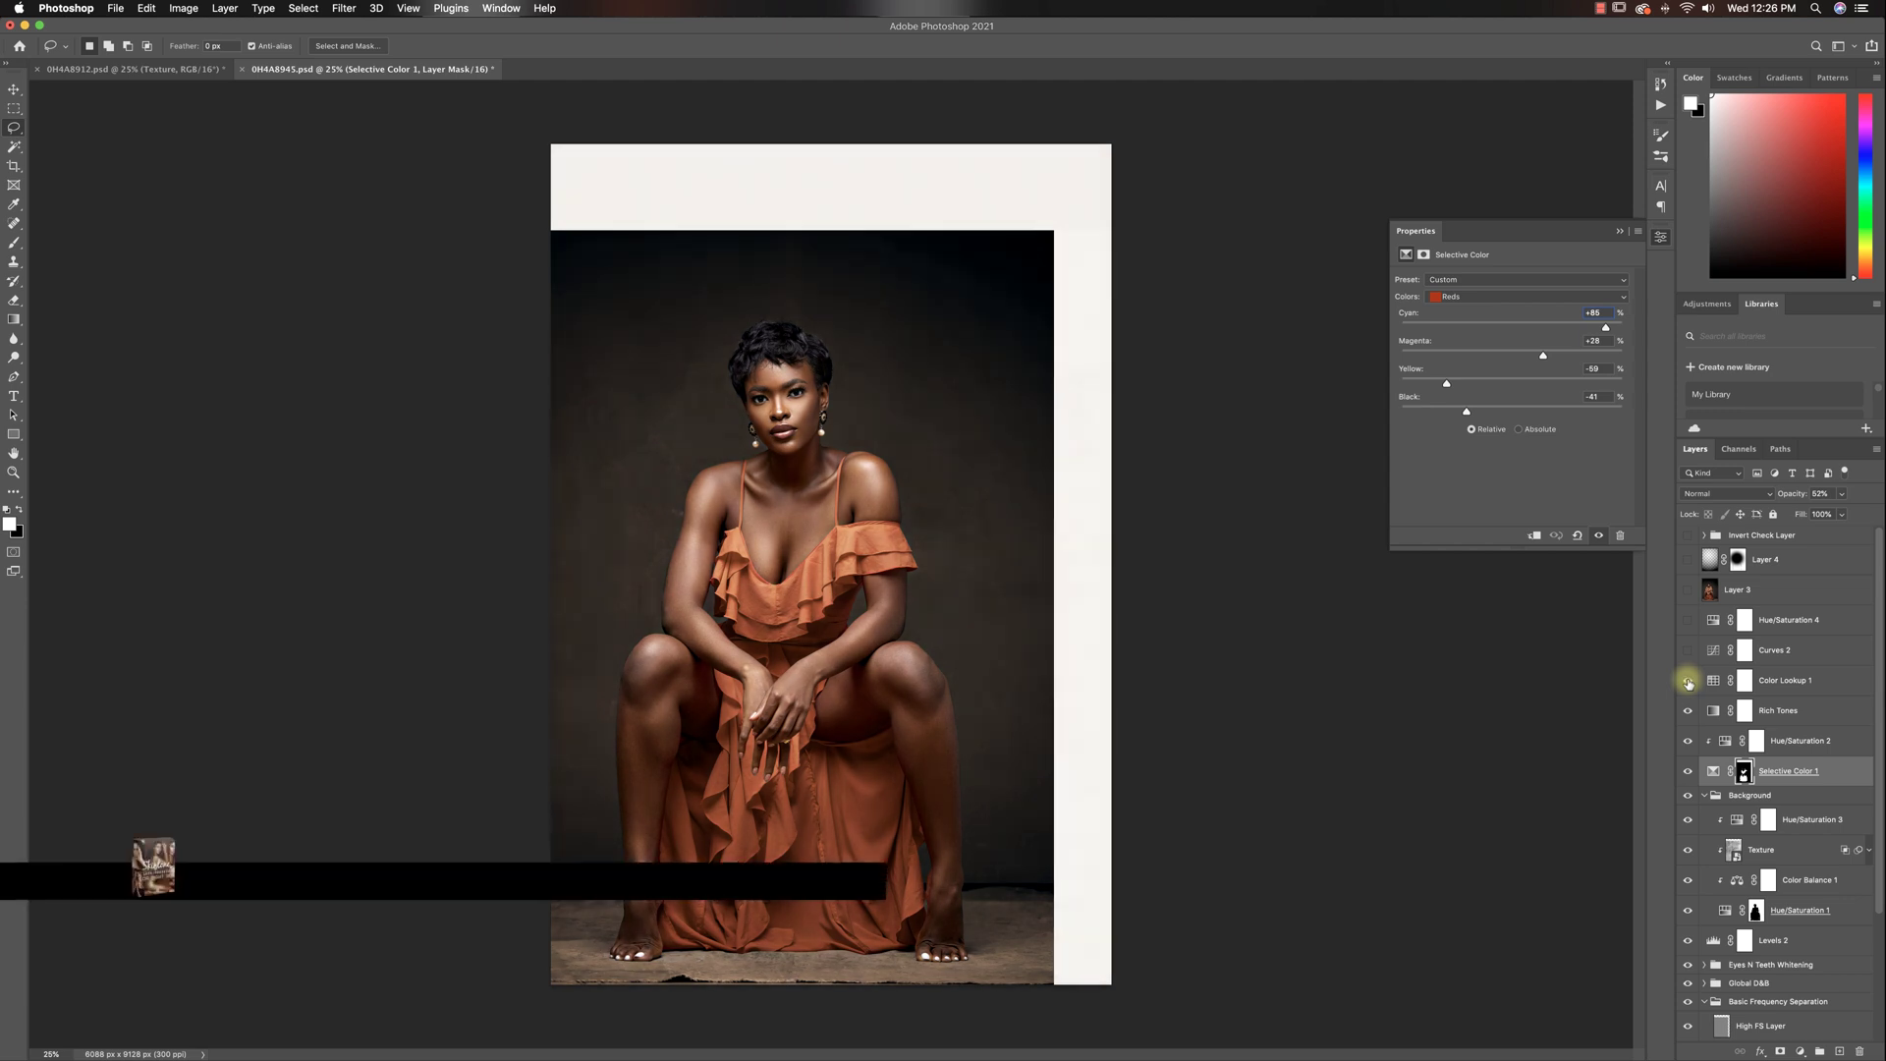
# - Examine the 3D LUT file used by Color Lookup 1 and toggle the layer to compare its effect
pyautogui.click(1712, 682)
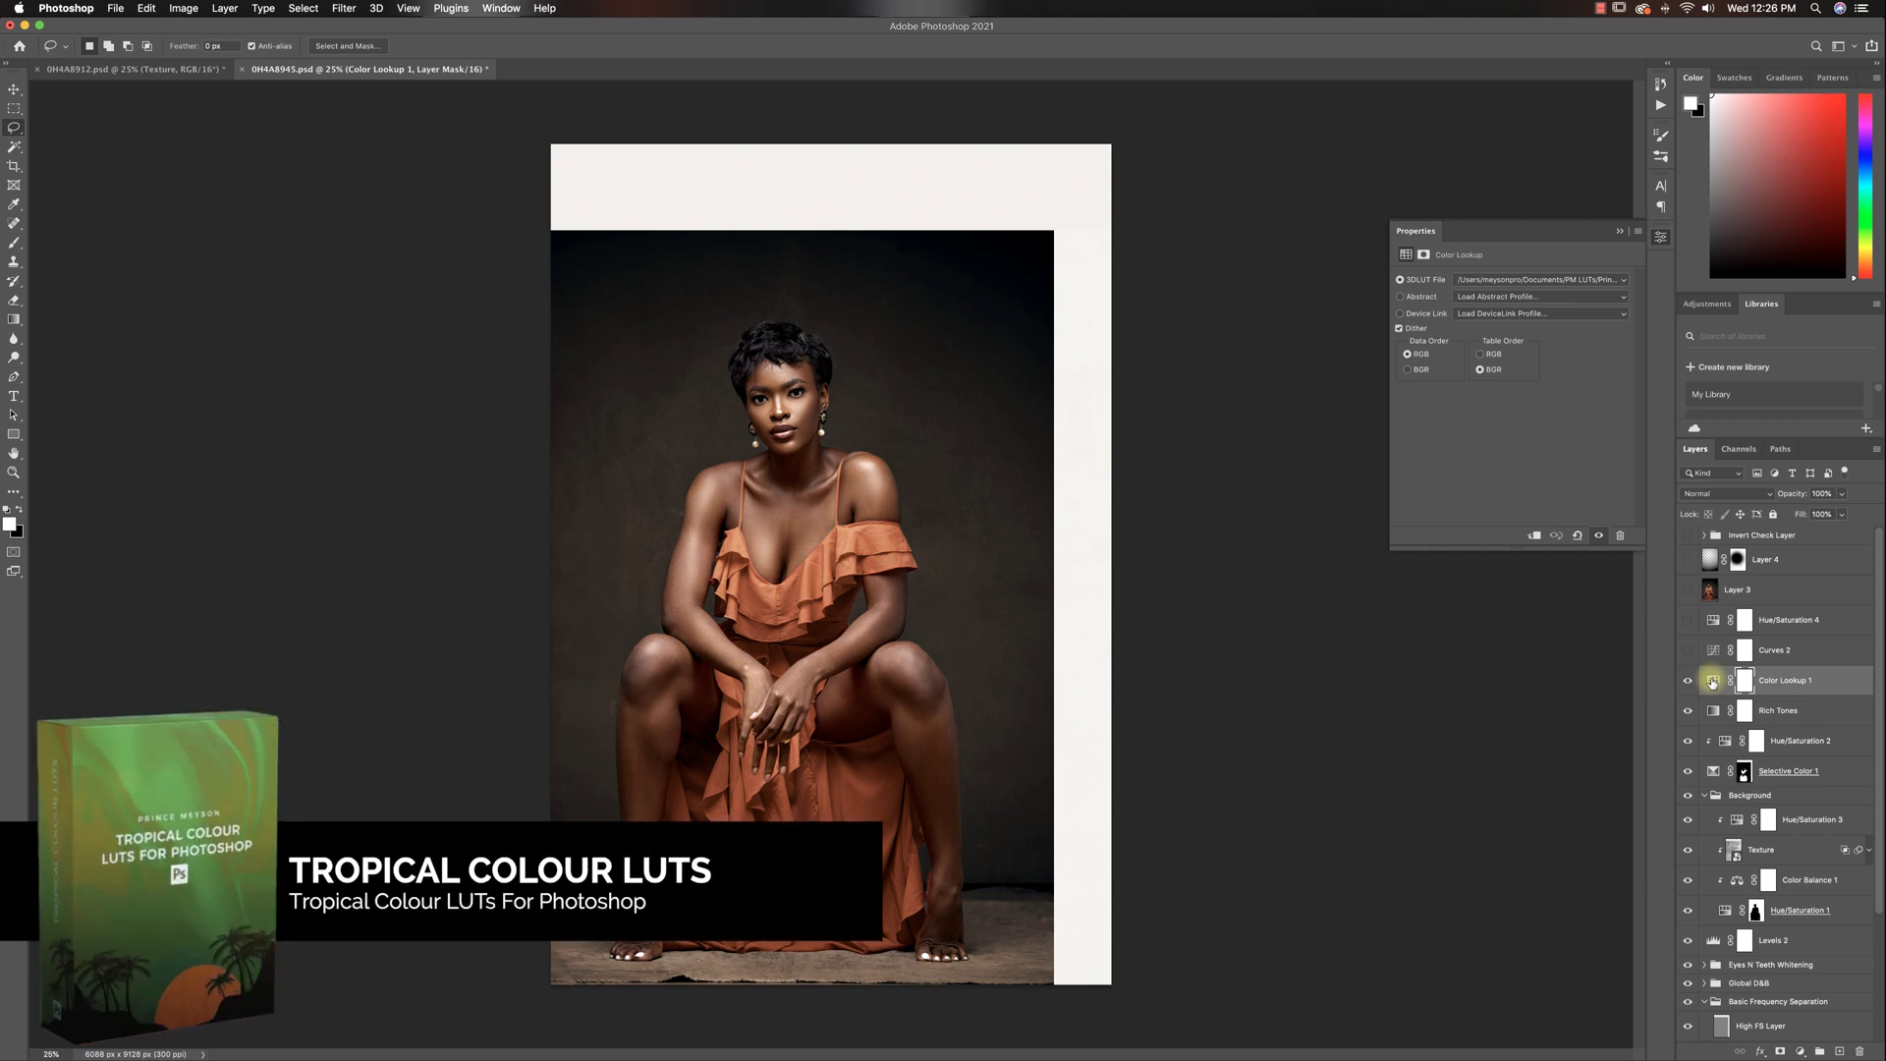
pyautogui.click(1688, 682)
pyautogui.click(1688, 681)
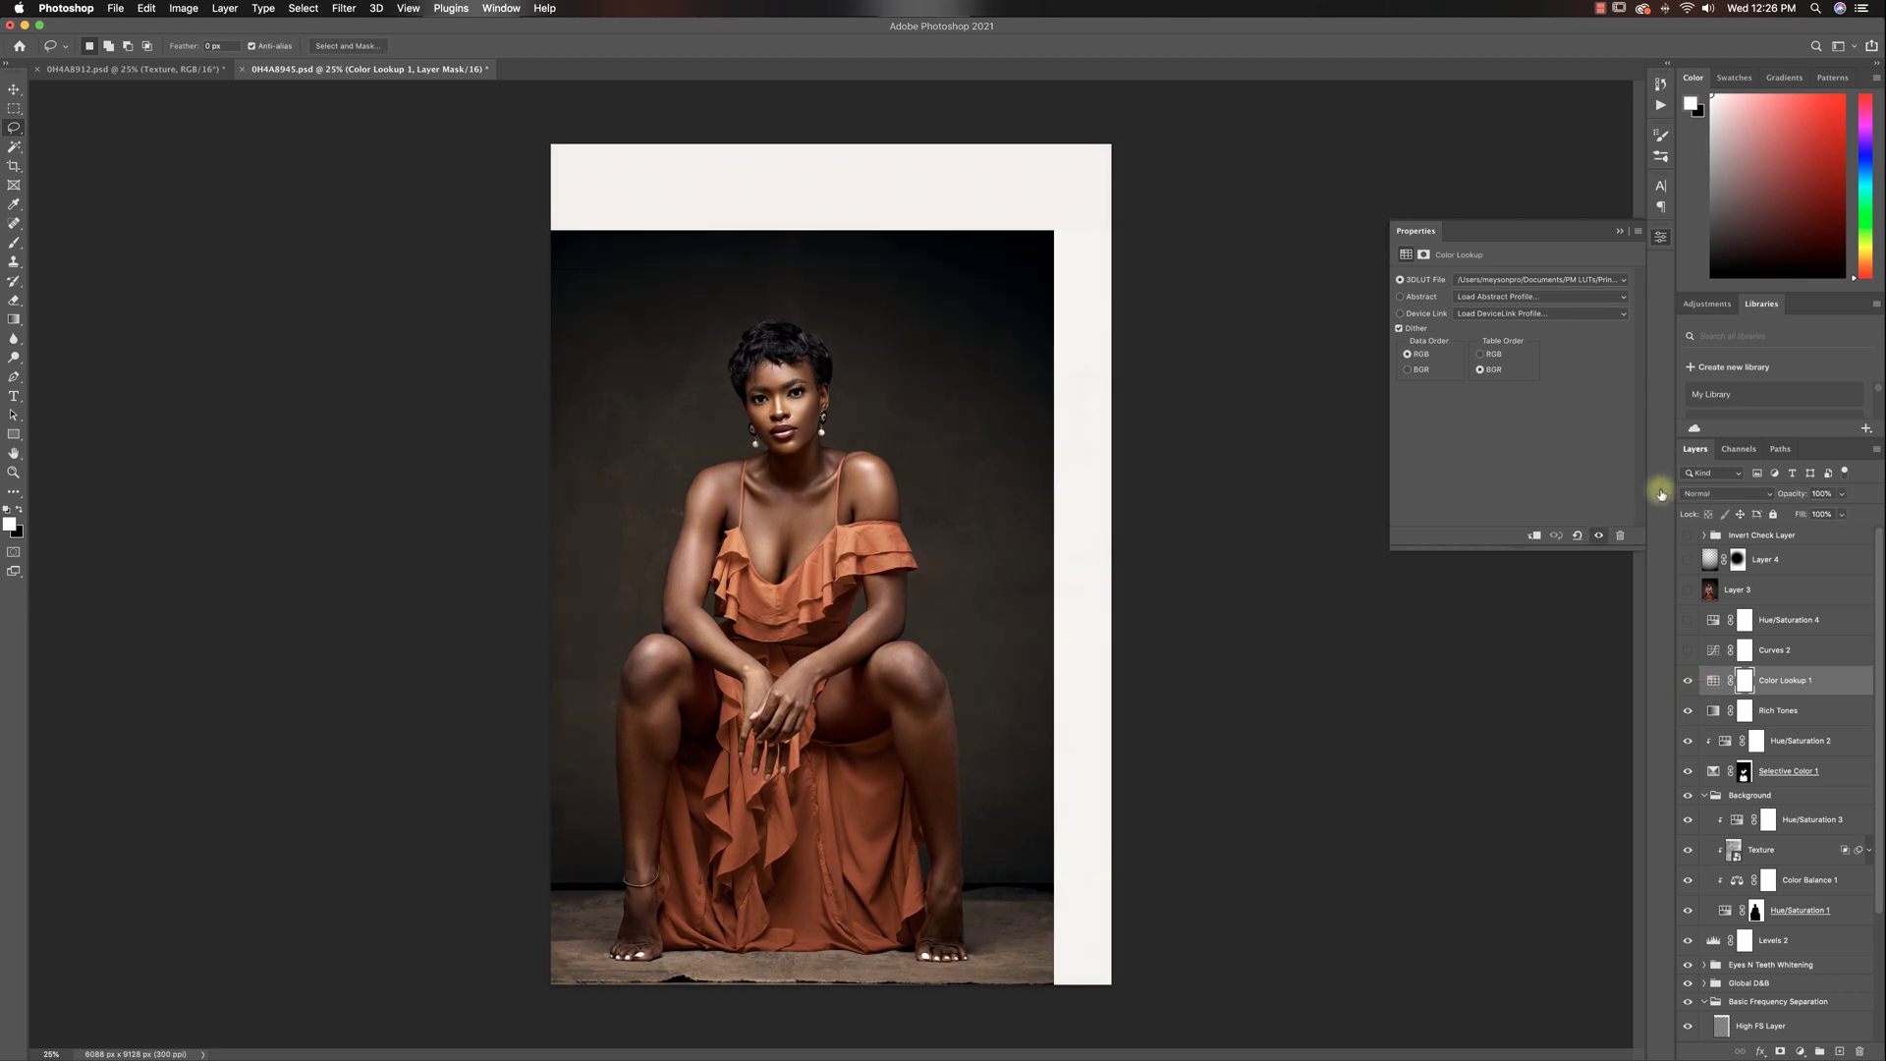
pyautogui.click(1582, 280)
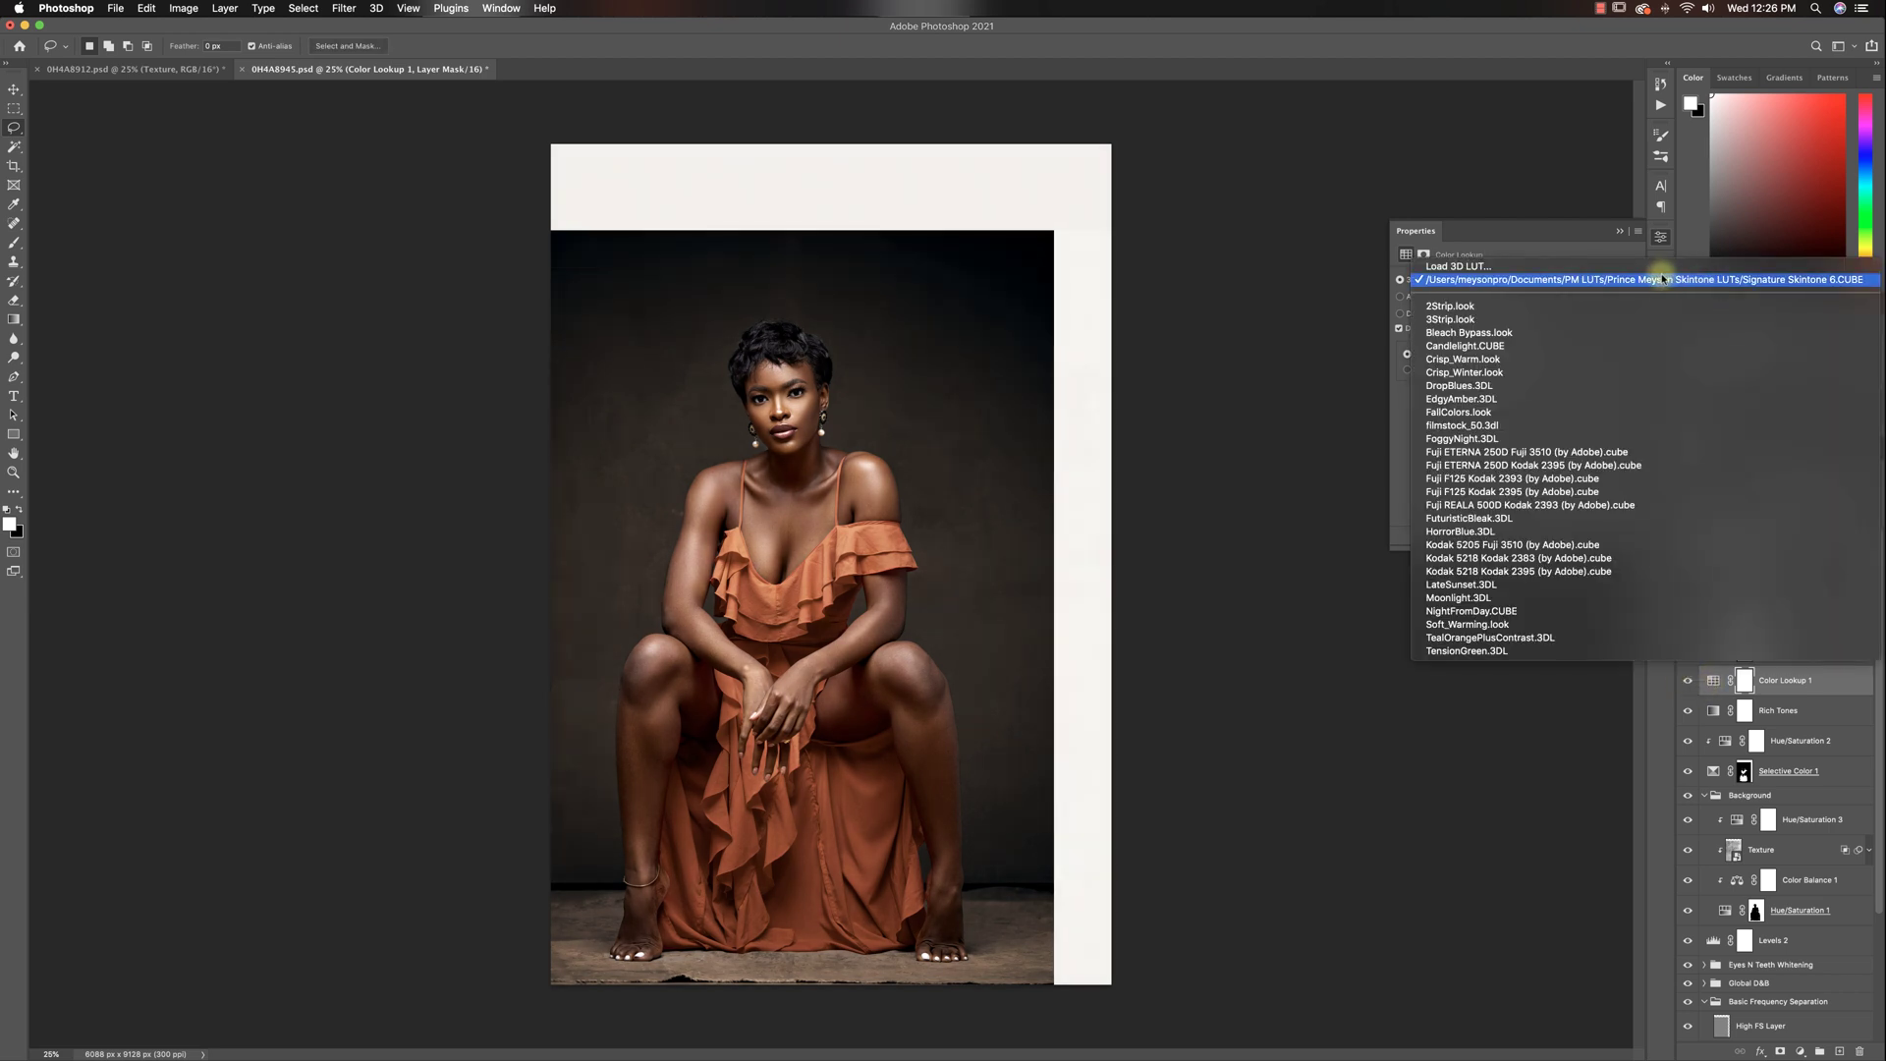
pyautogui.click(1579, 224)
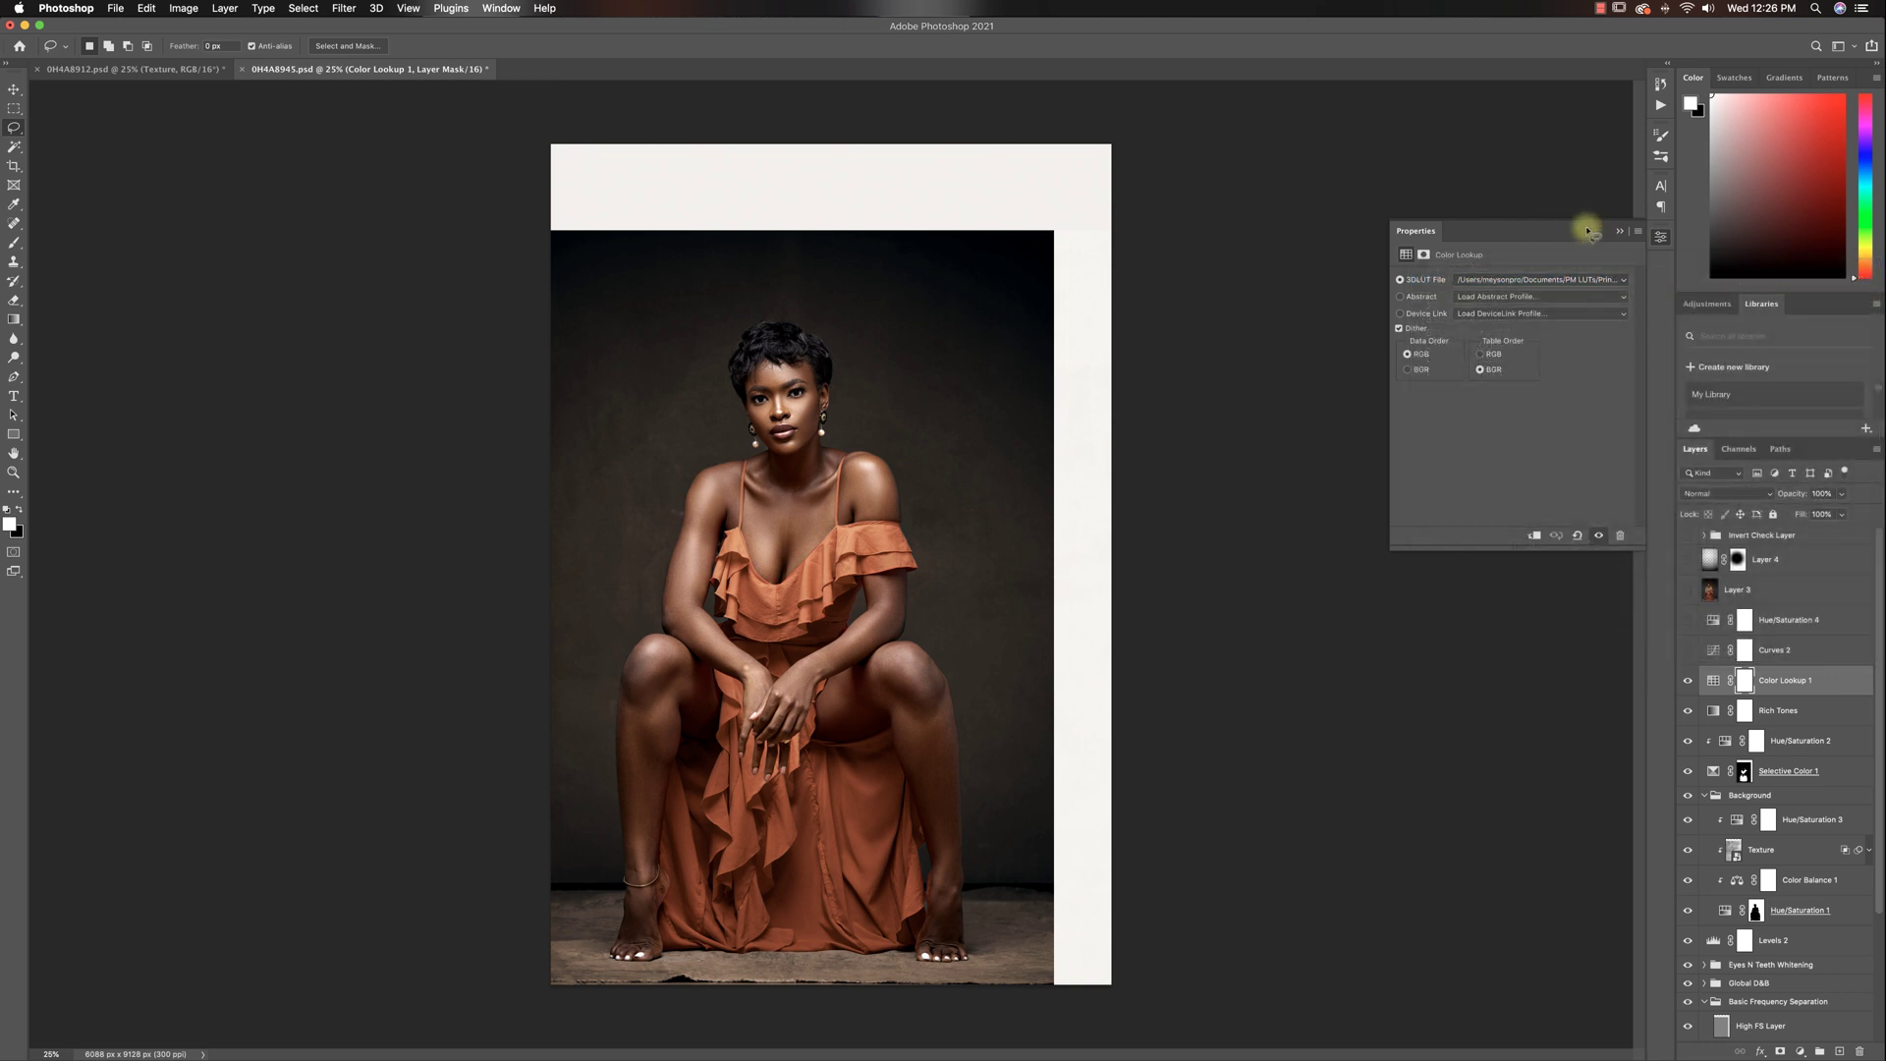
pyautogui.click(1687, 681)
pyautogui.click(1687, 682)
# - Show Curves 2 and Hue/Saturation 4, reviewing the RGB curve and the Reds adjustment, and collapse the settings
pyautogui.click(1688, 653)
pyautogui.click(1715, 652)
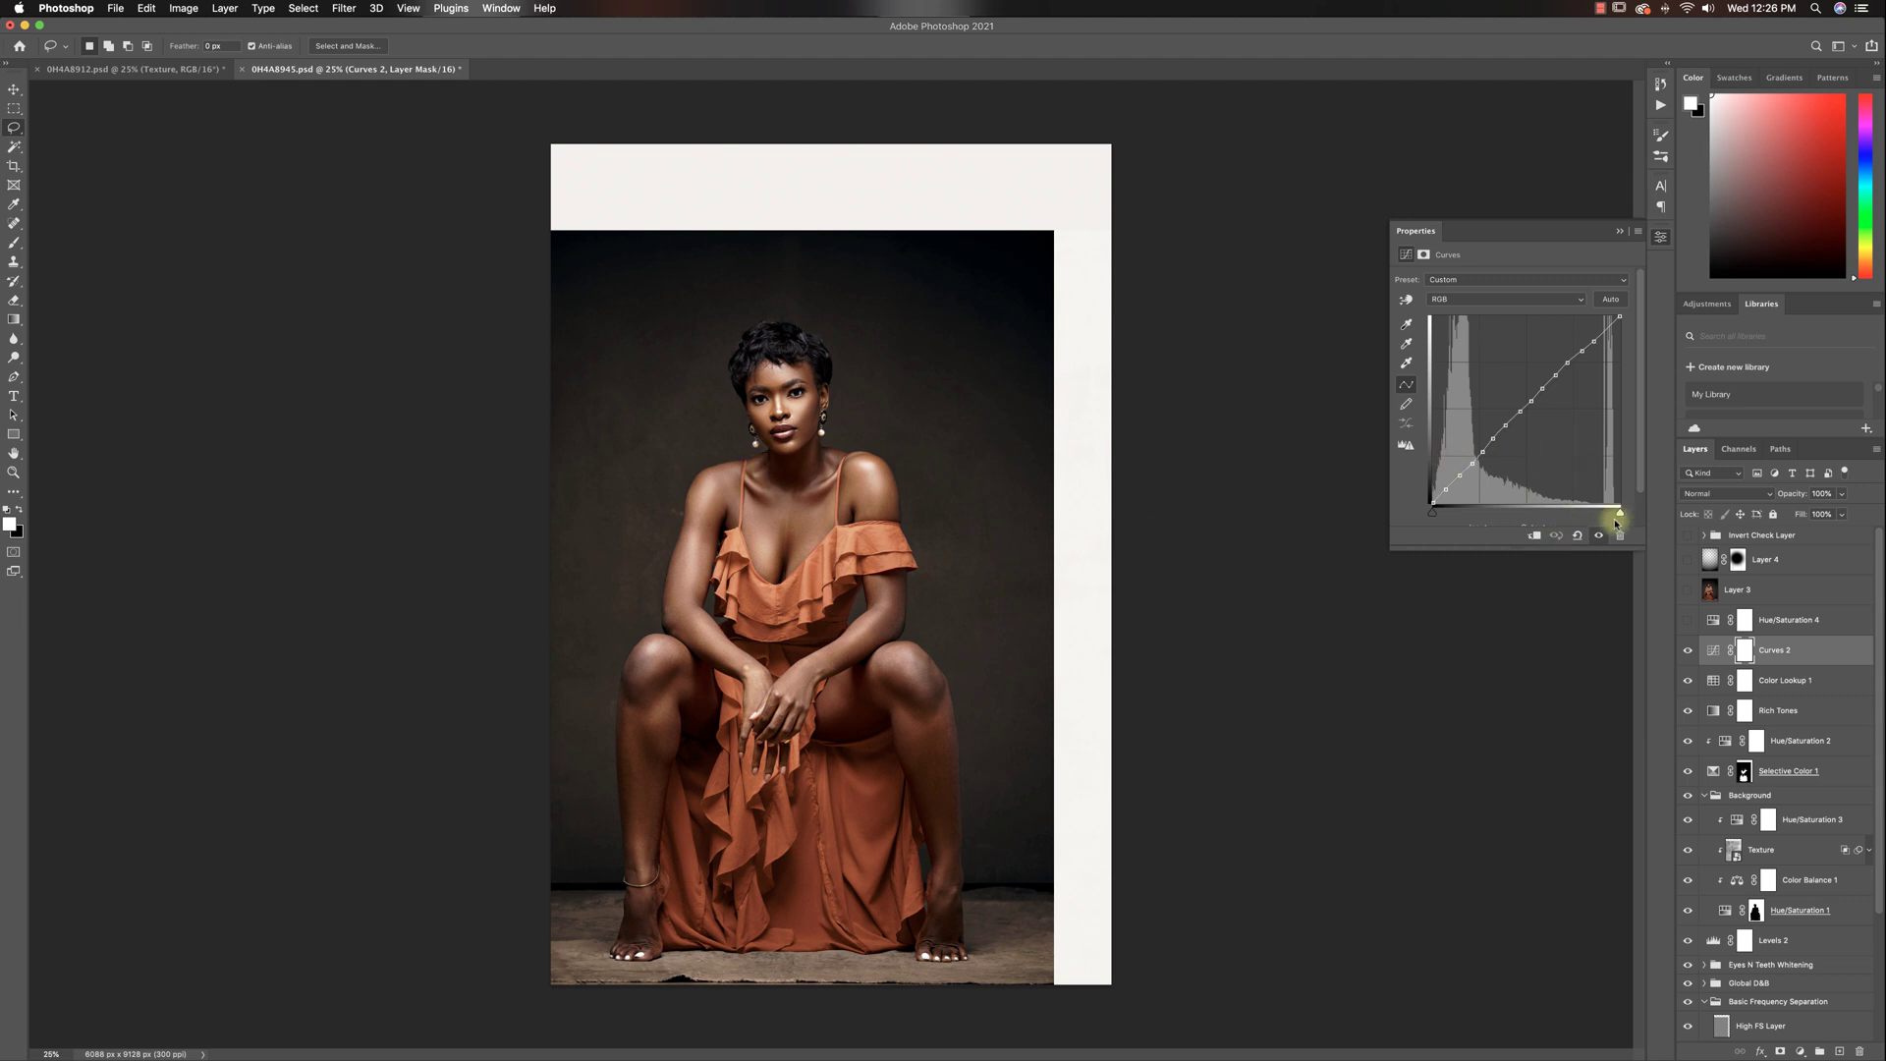
pyautogui.click(1687, 622)
pyautogui.click(1713, 623)
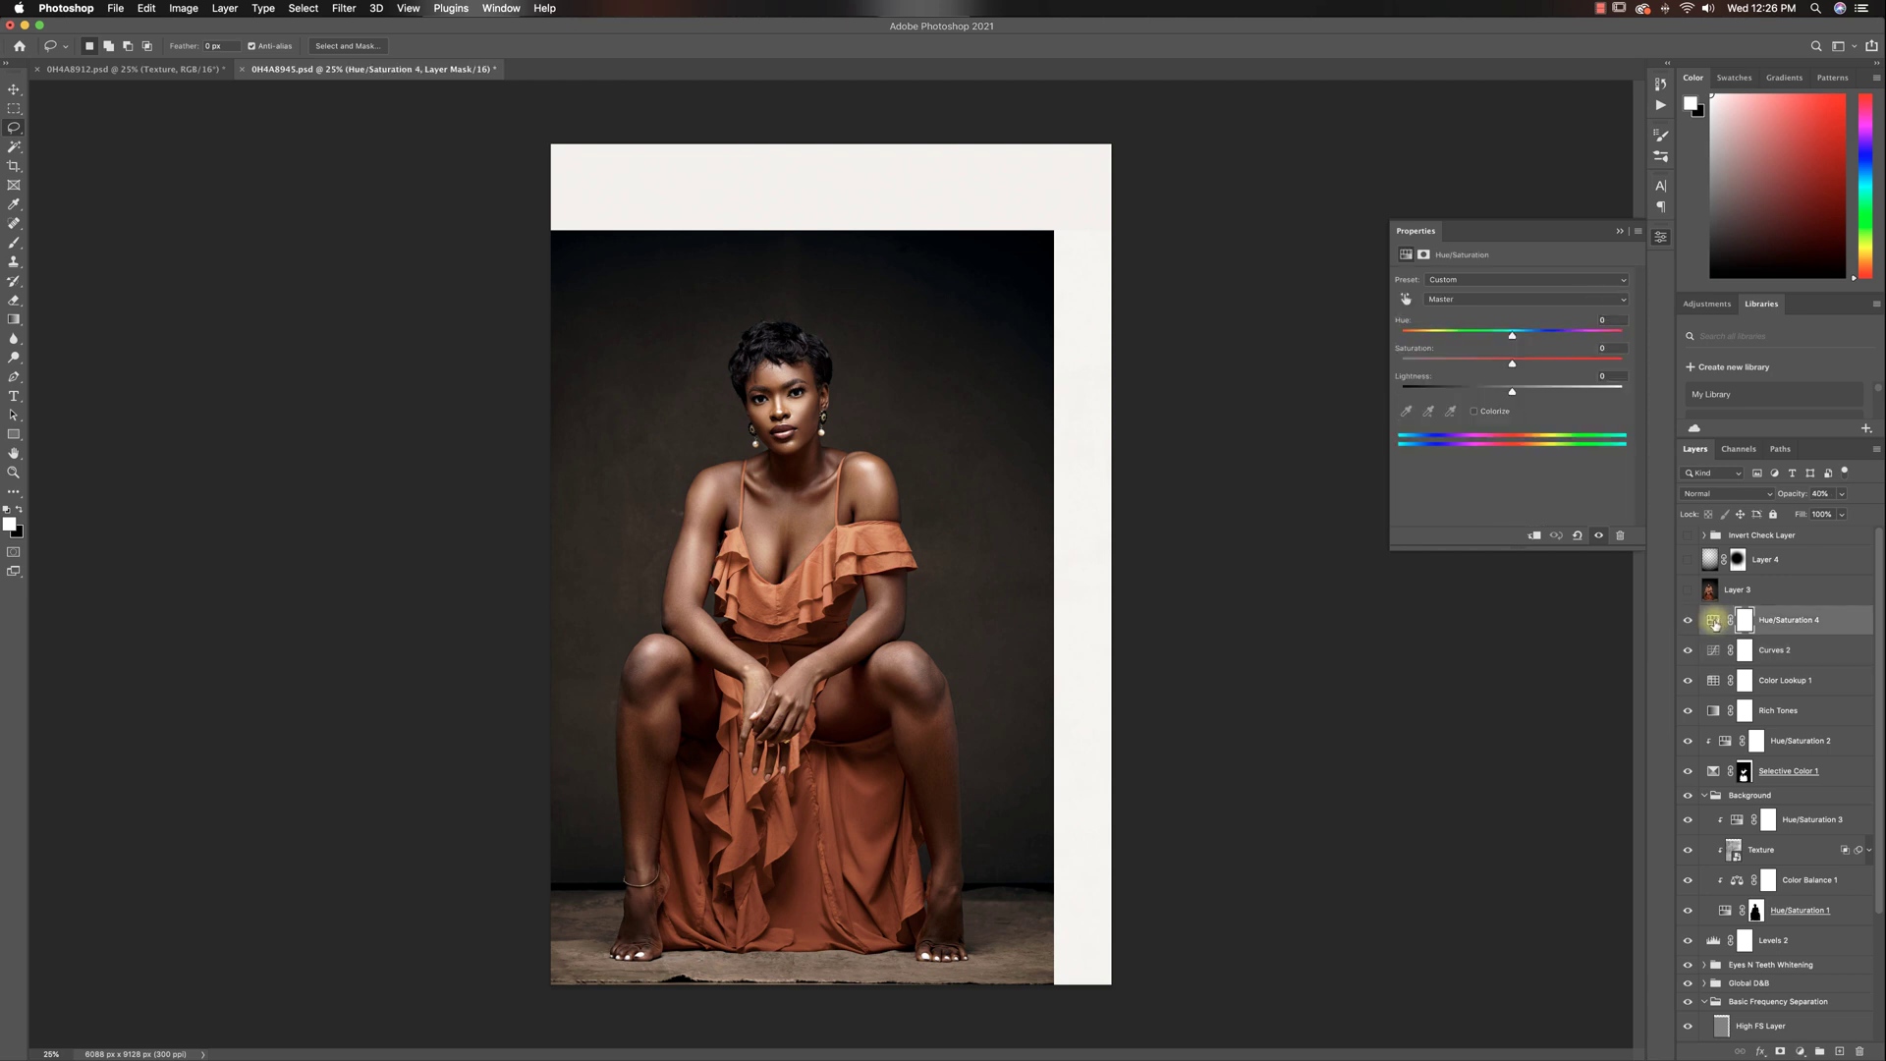
pyautogui.click(1461, 299)
pyautogui.click(1450, 311)
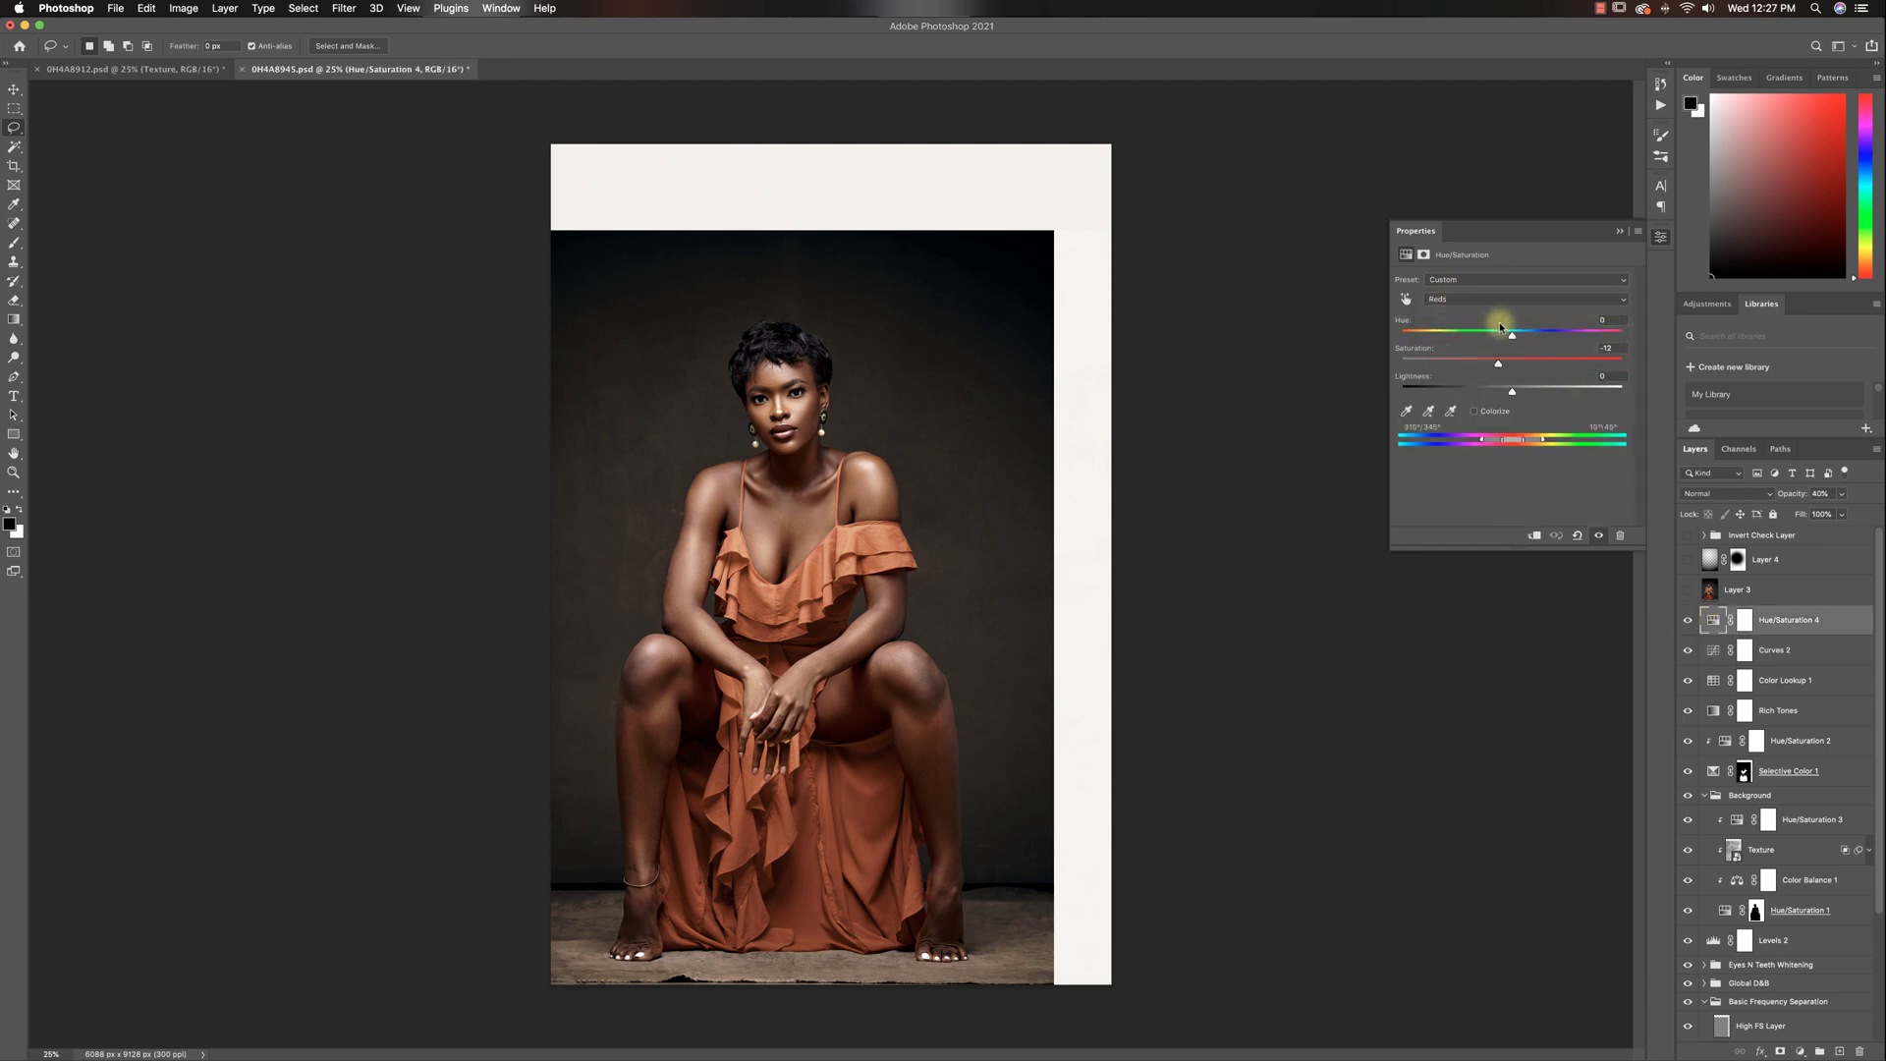
pyautogui.click(1618, 231)
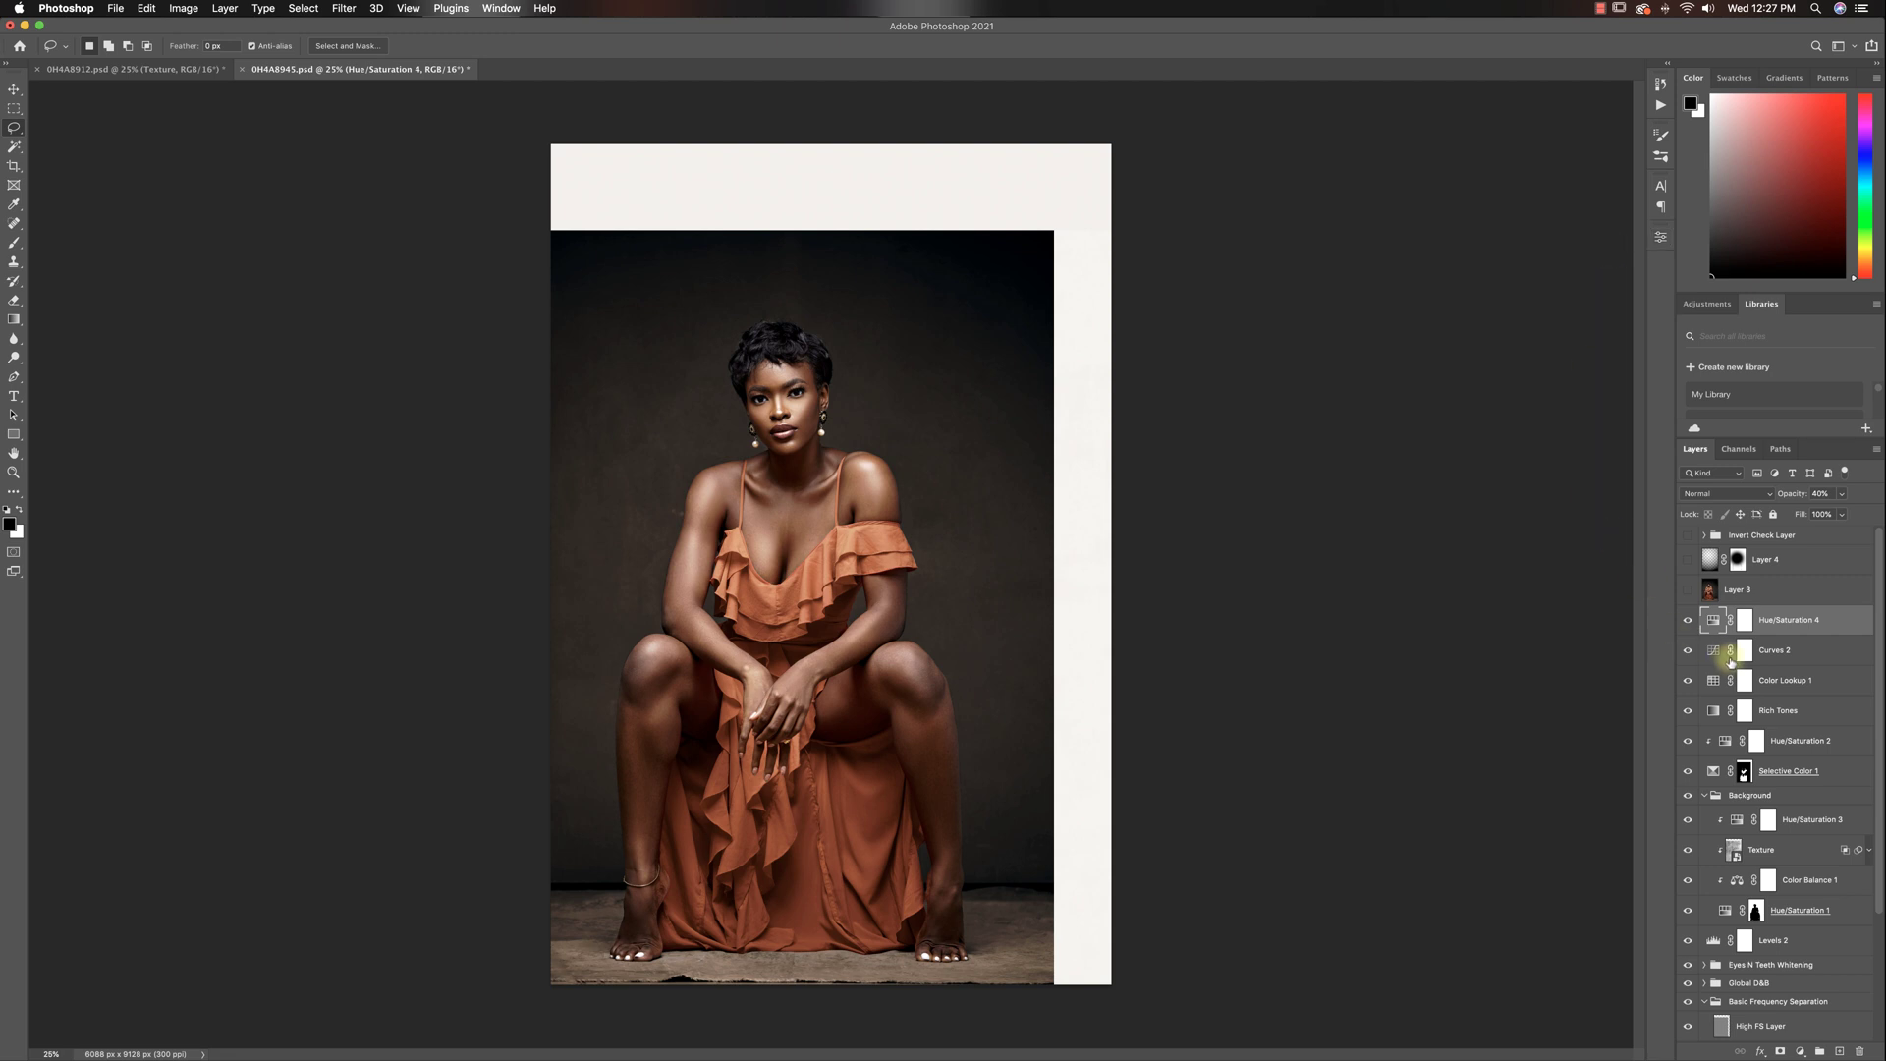
# - Try to extend the canvas beyond its upper-right corner with the Crop tool
pyautogui.scroll(-5, 1729, 668)
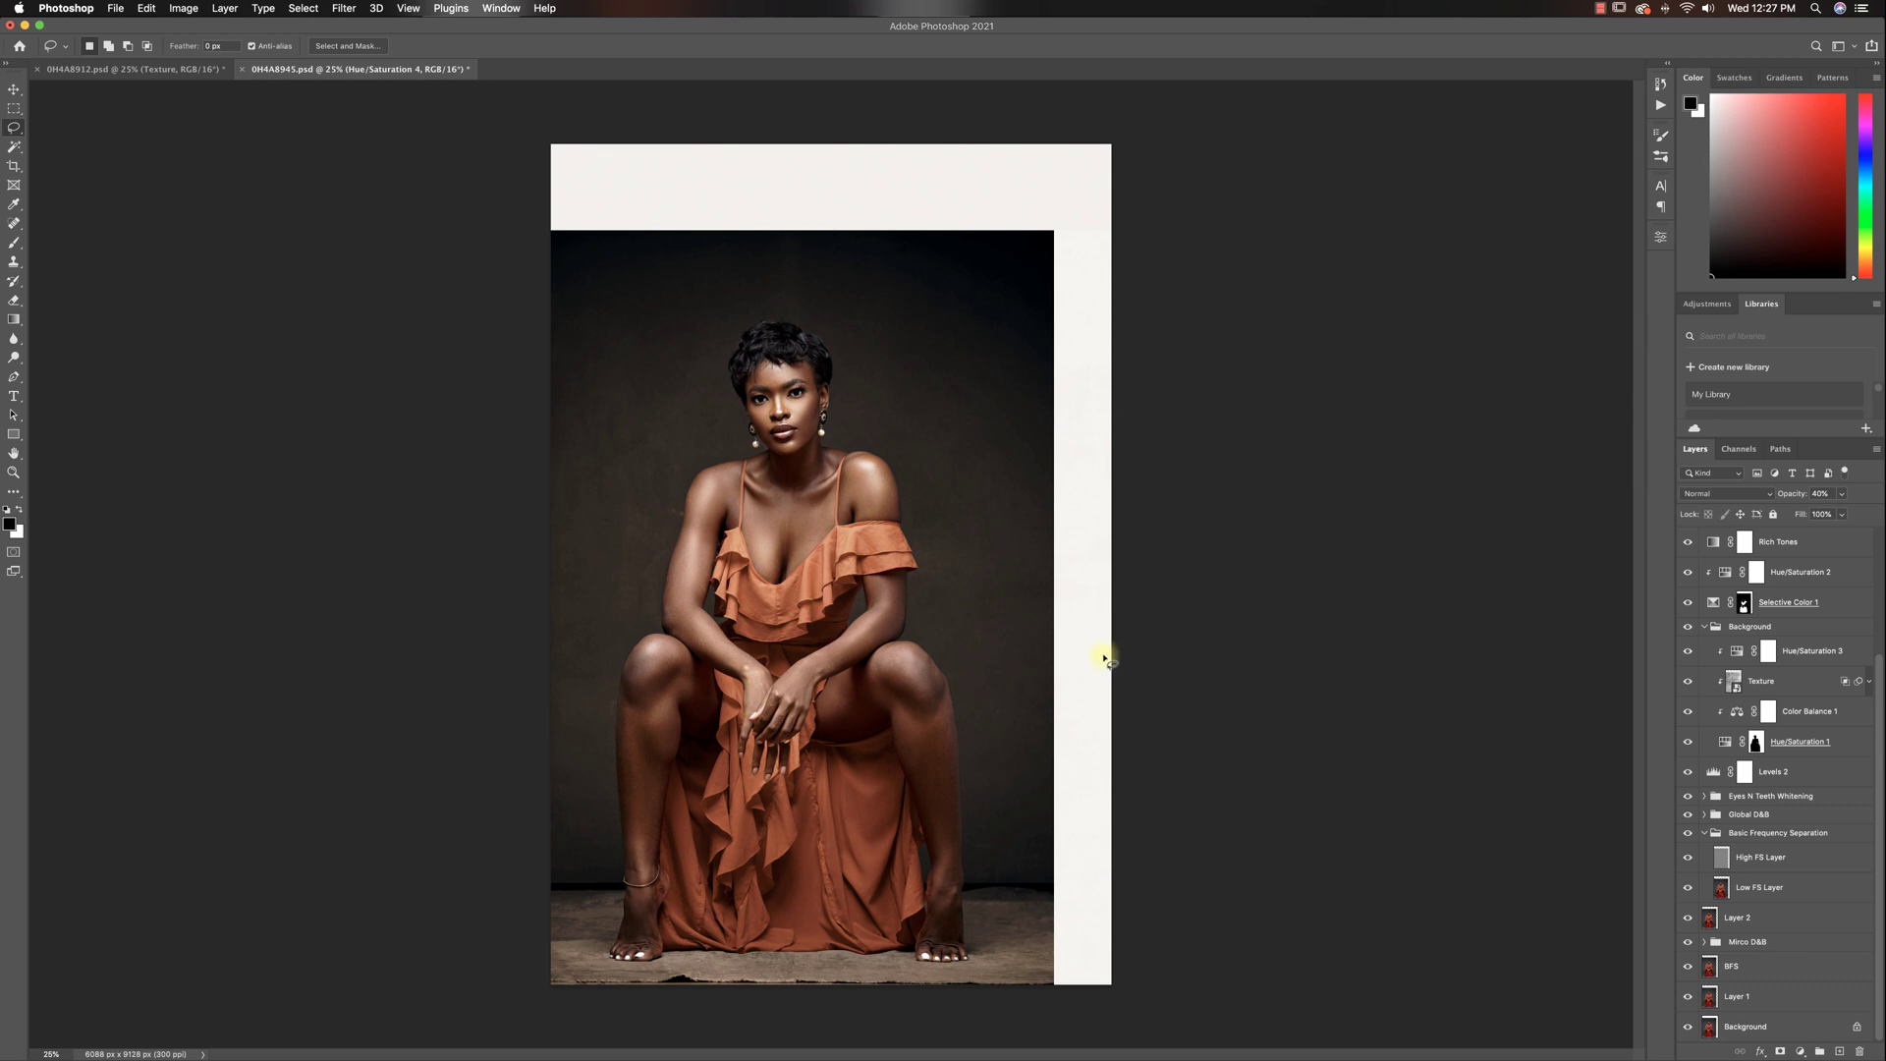
pyautogui.scroll(5, 1714, 645)
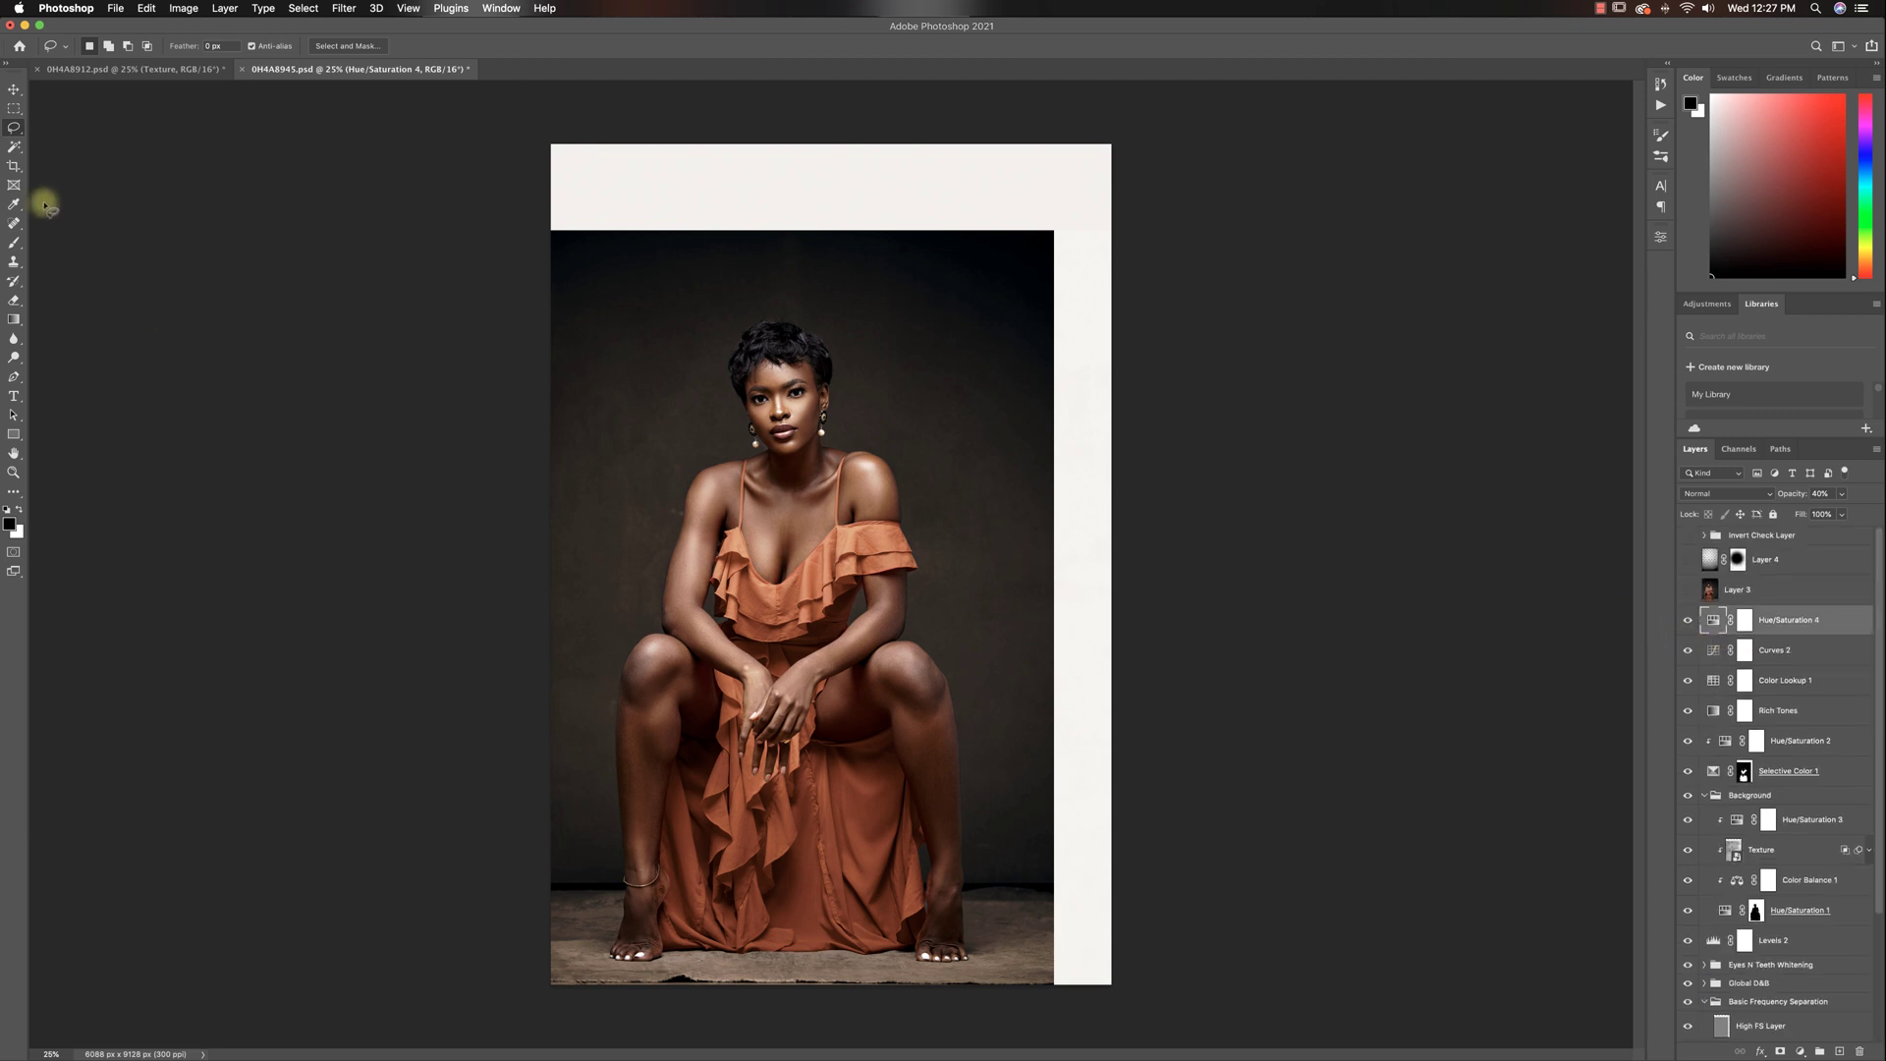
pyautogui.click(14, 166)
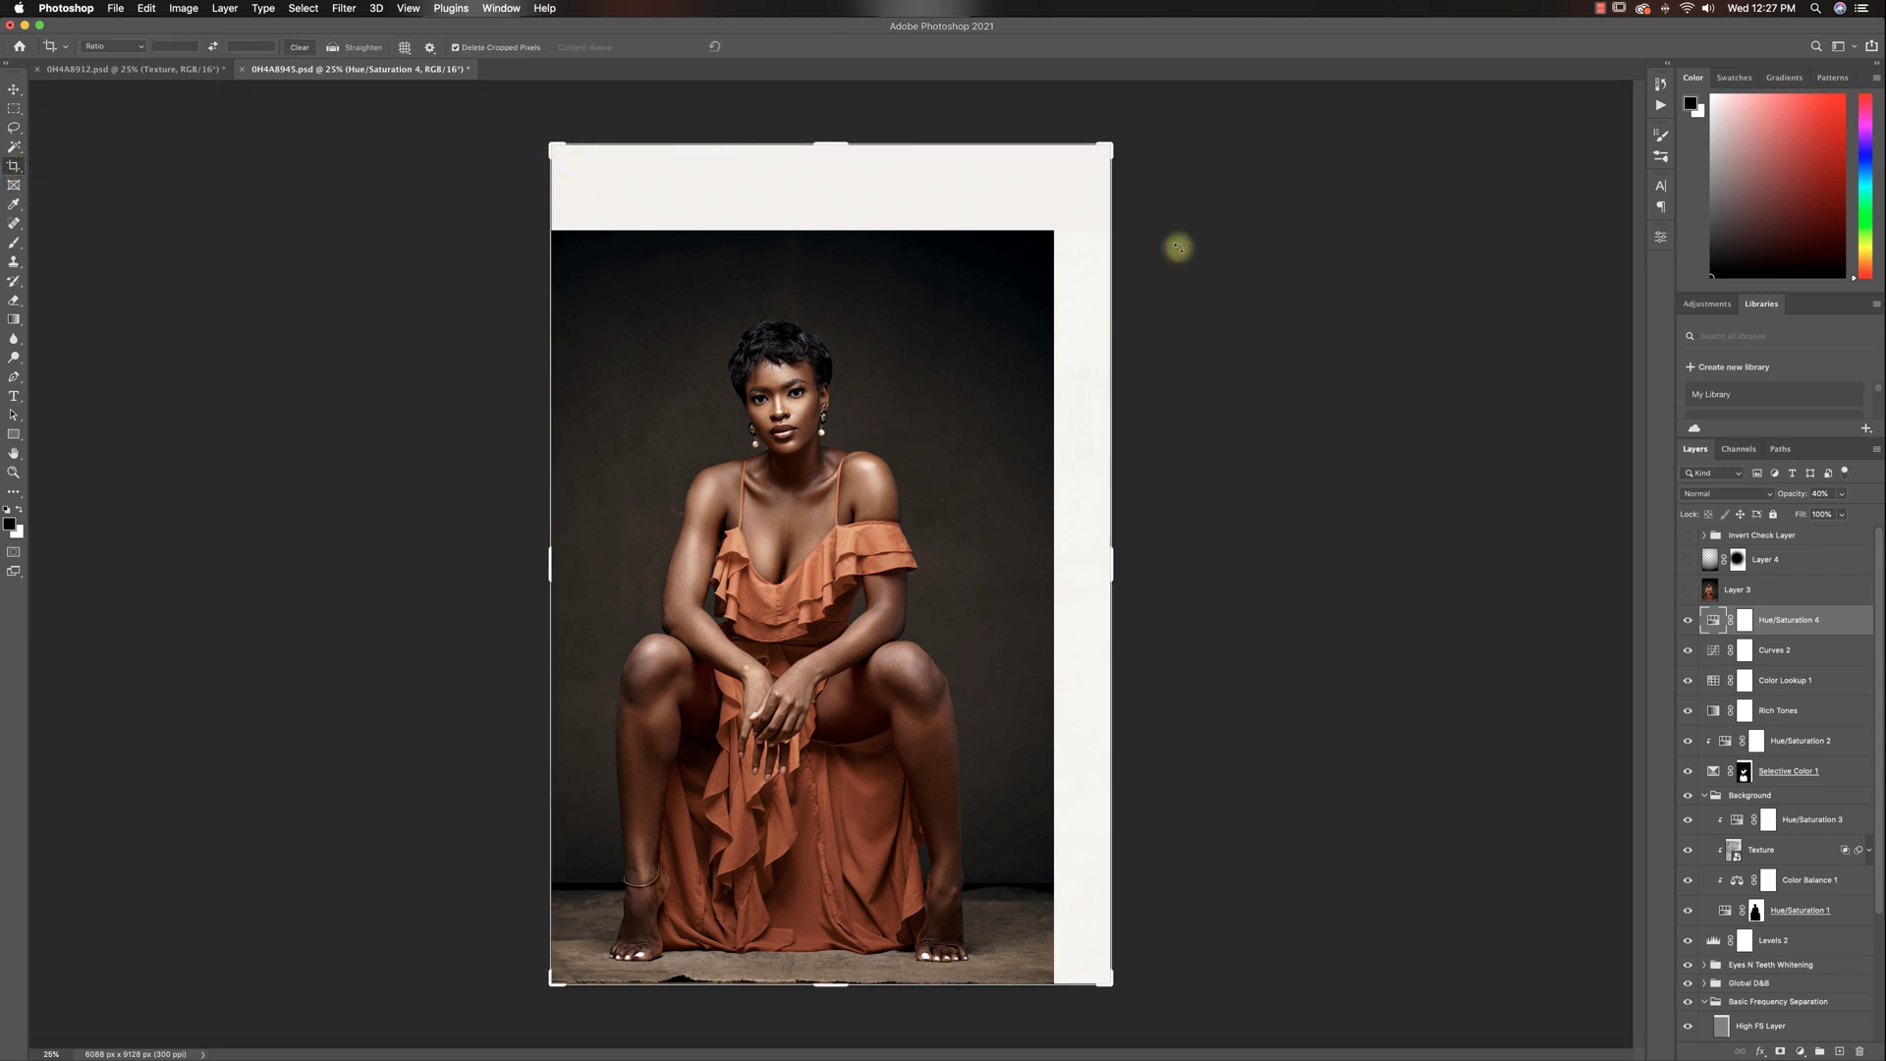
pyautogui.moveTo(1108, 146); pyautogui.dragTo(1183, 115)
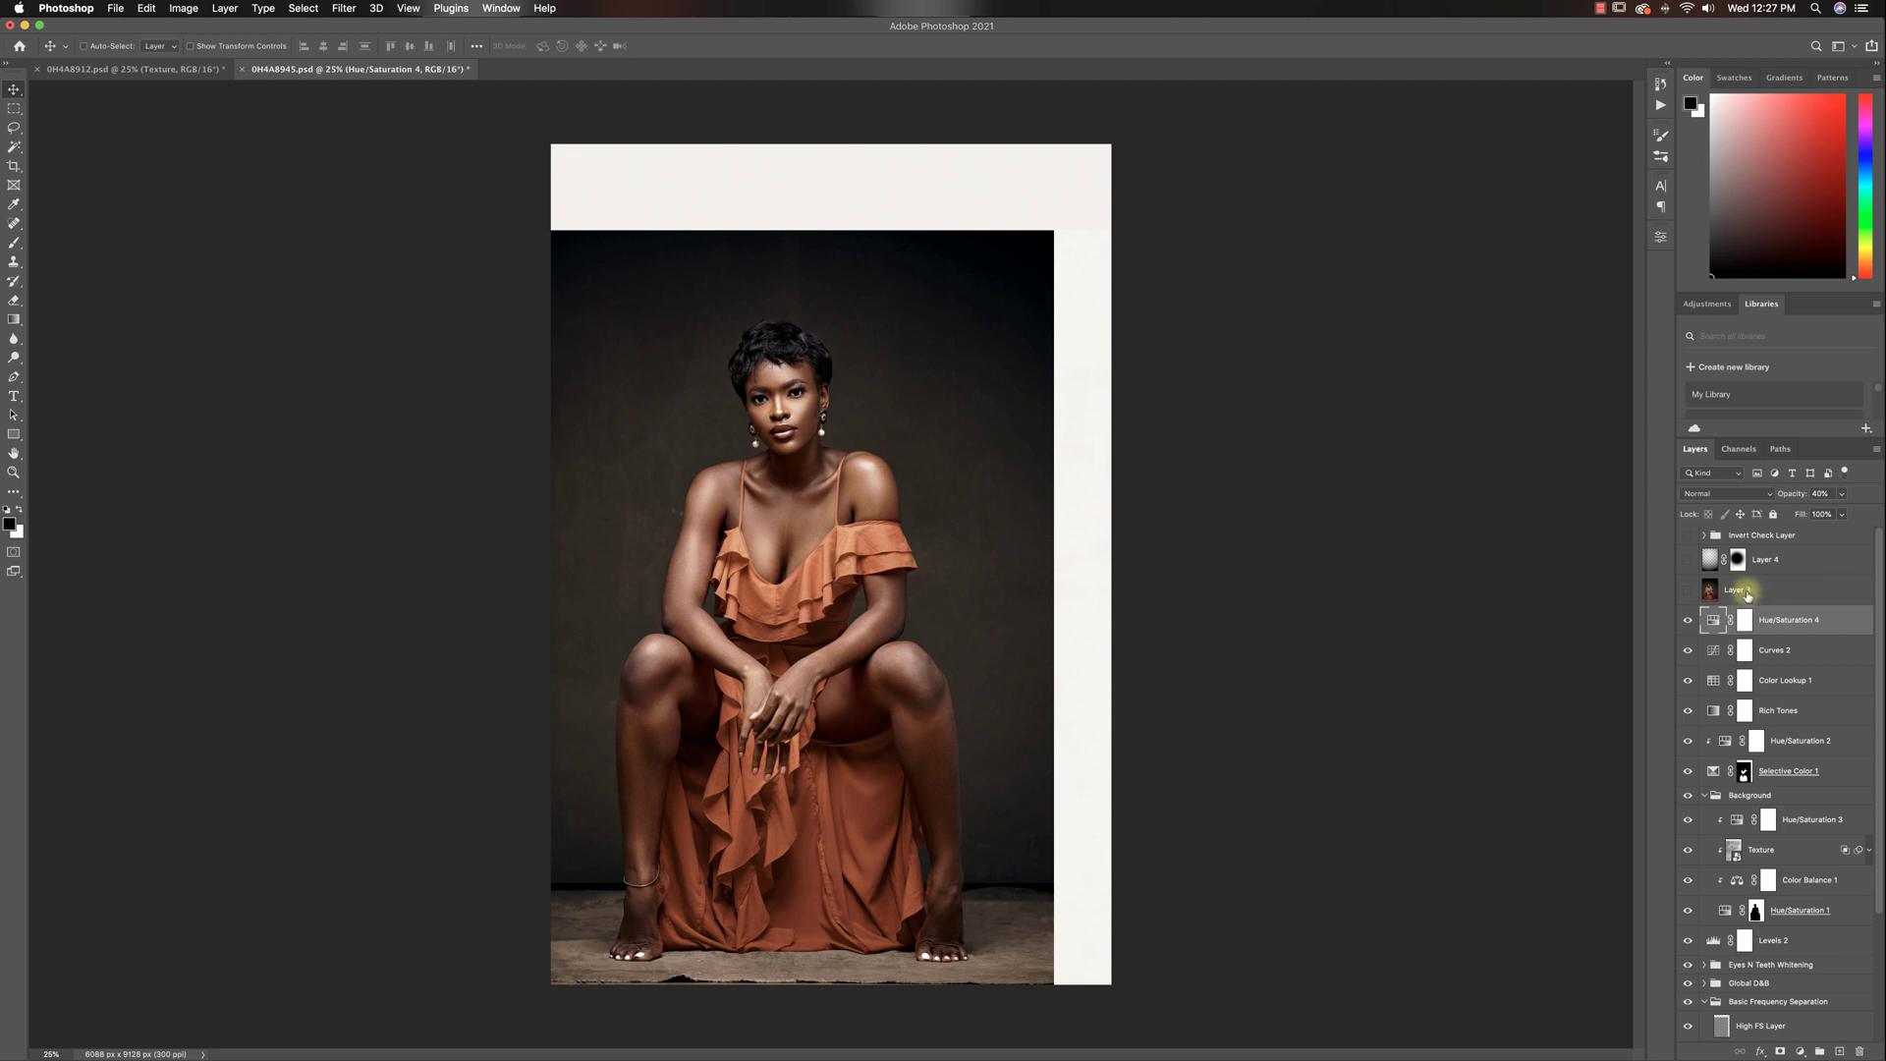
# - Stamp the visible layers into a new layer and fill the blank strip above the portrait, including a thin backdrop edge, with Content-Aware fill
pyautogui.press('alt+shift+super+e')
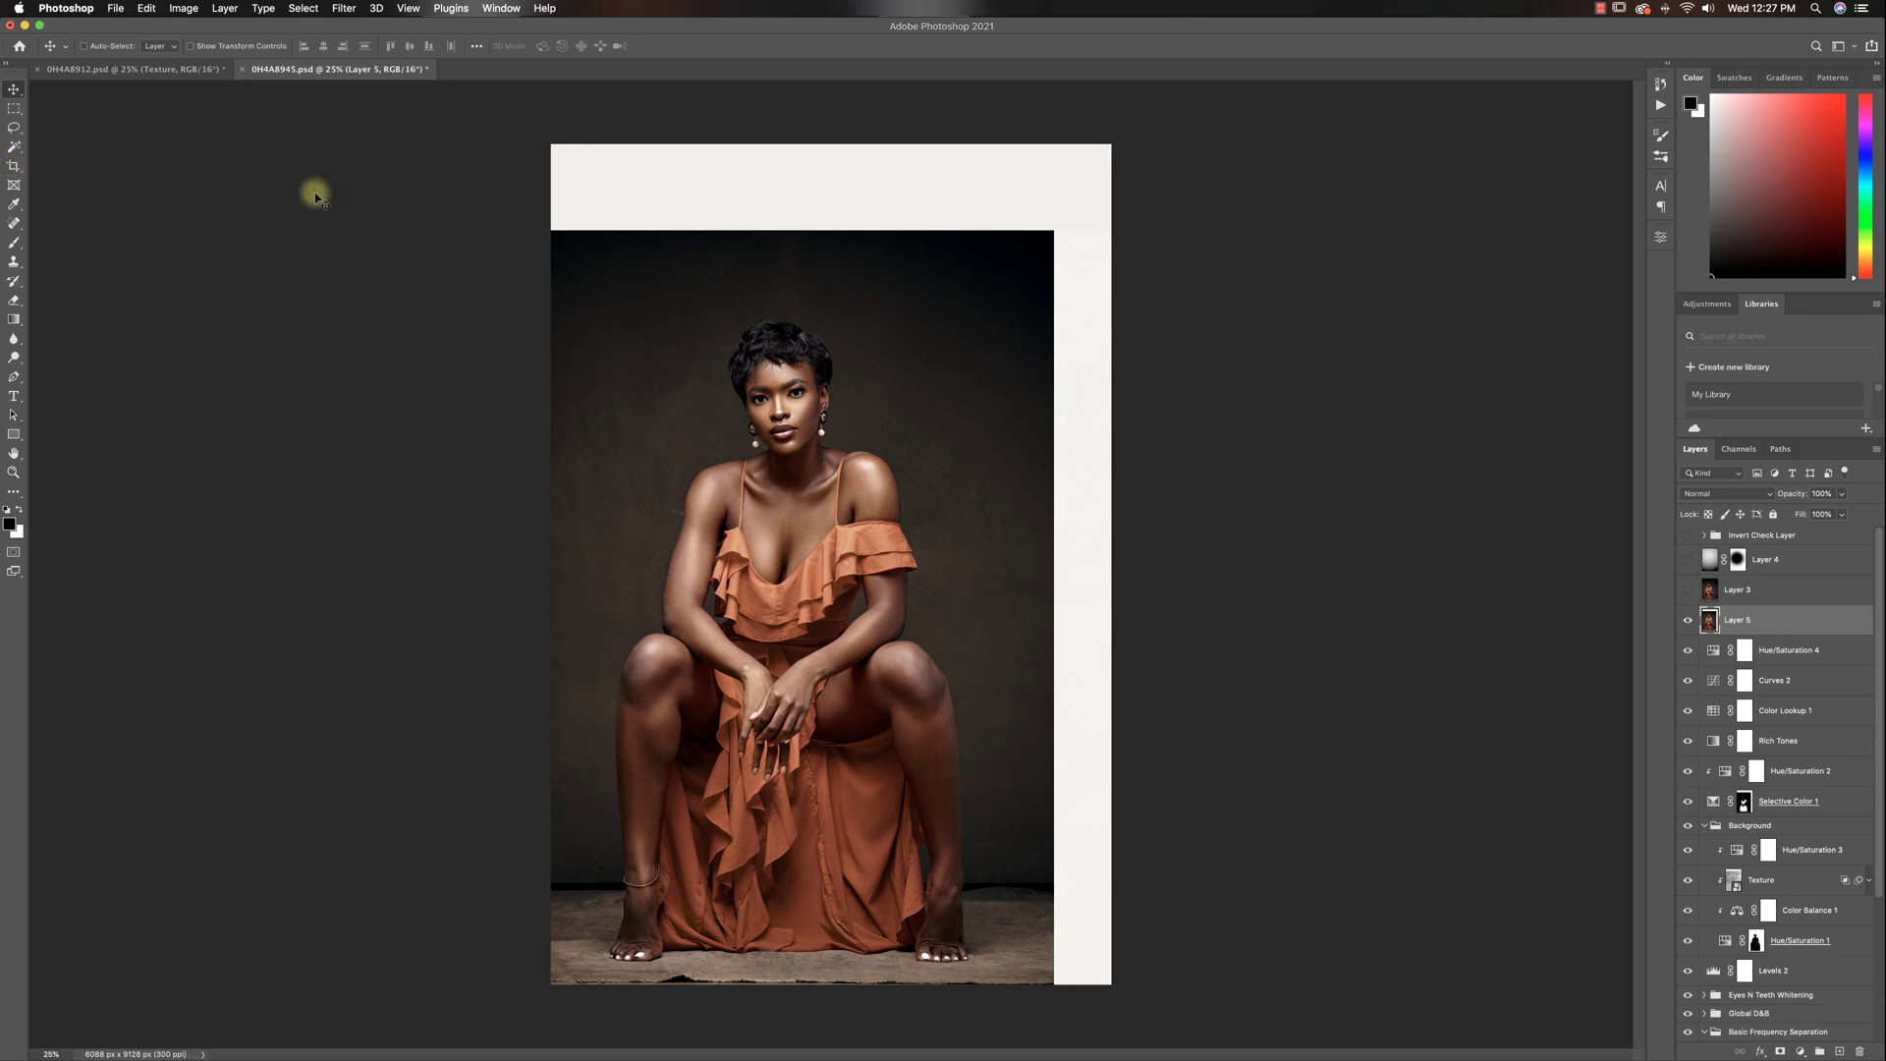
pyautogui.click(13, 108)
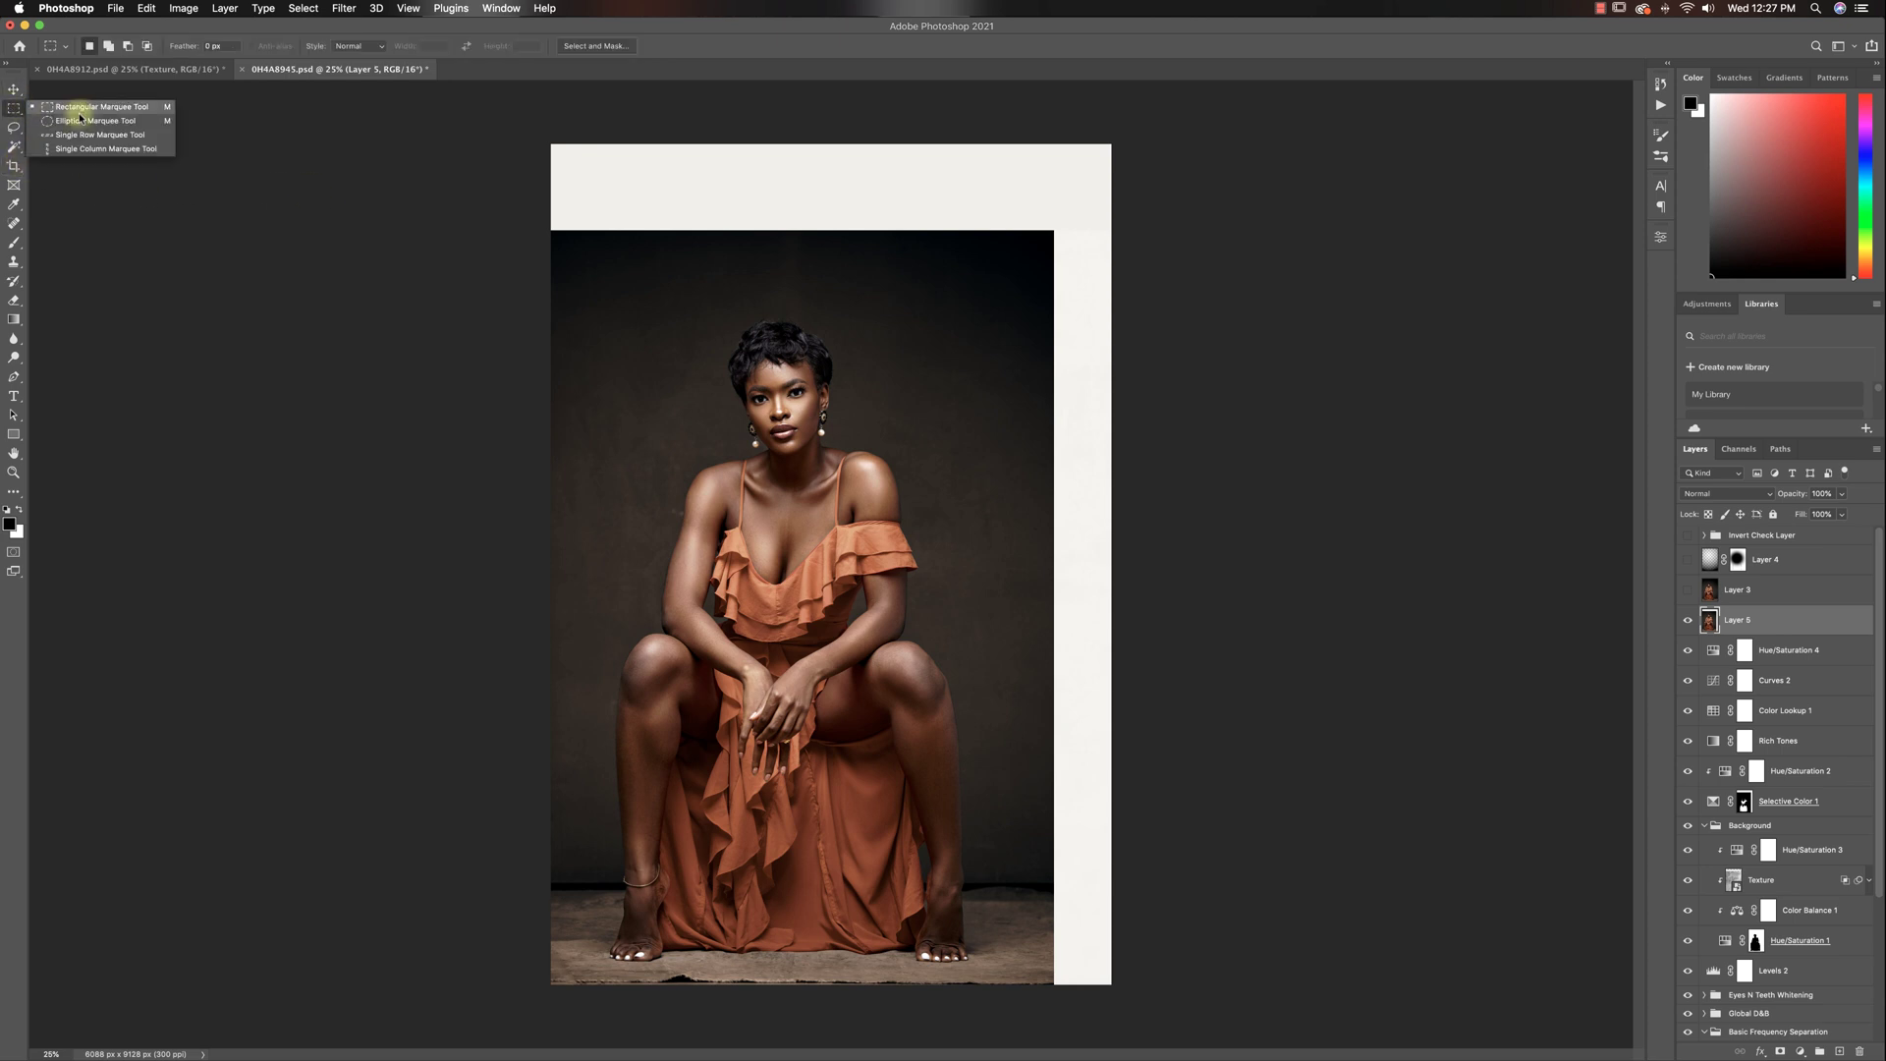
pyautogui.click(78, 108)
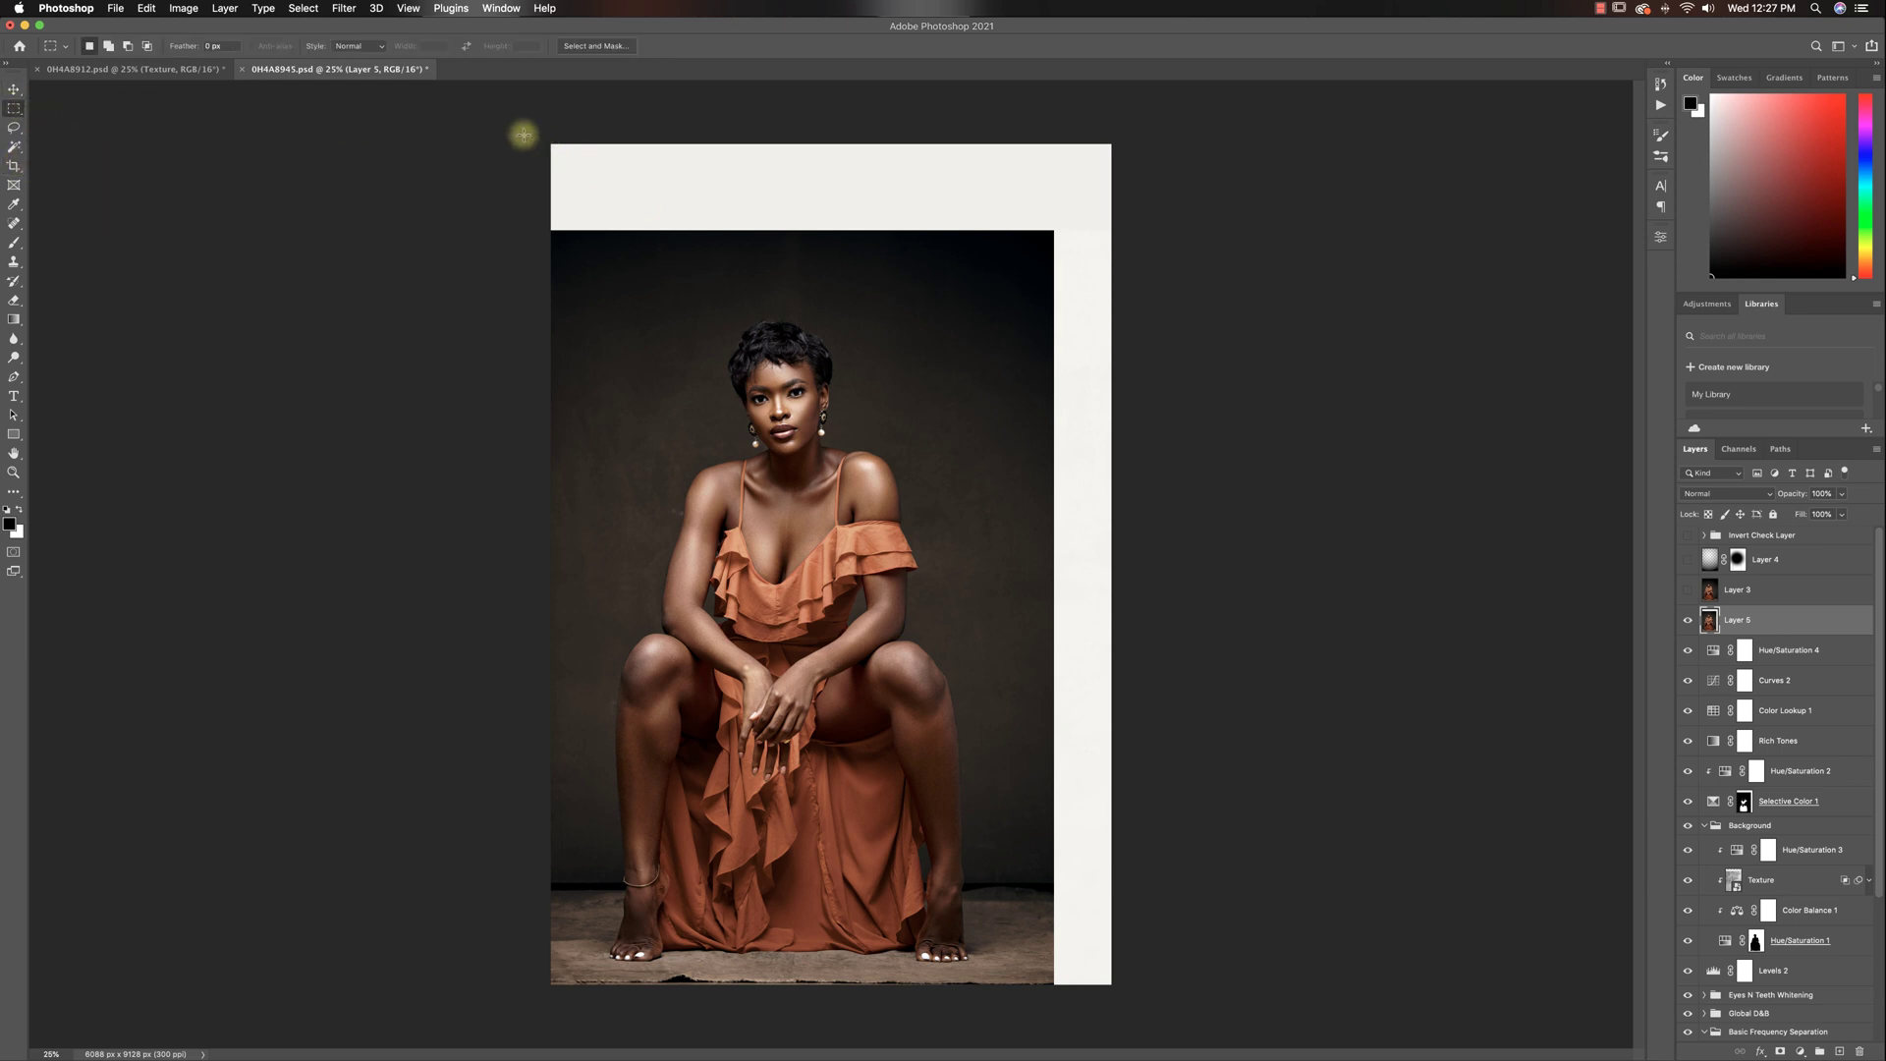
pyautogui.moveTo(521, 135); pyautogui.dragTo(1058, 249)
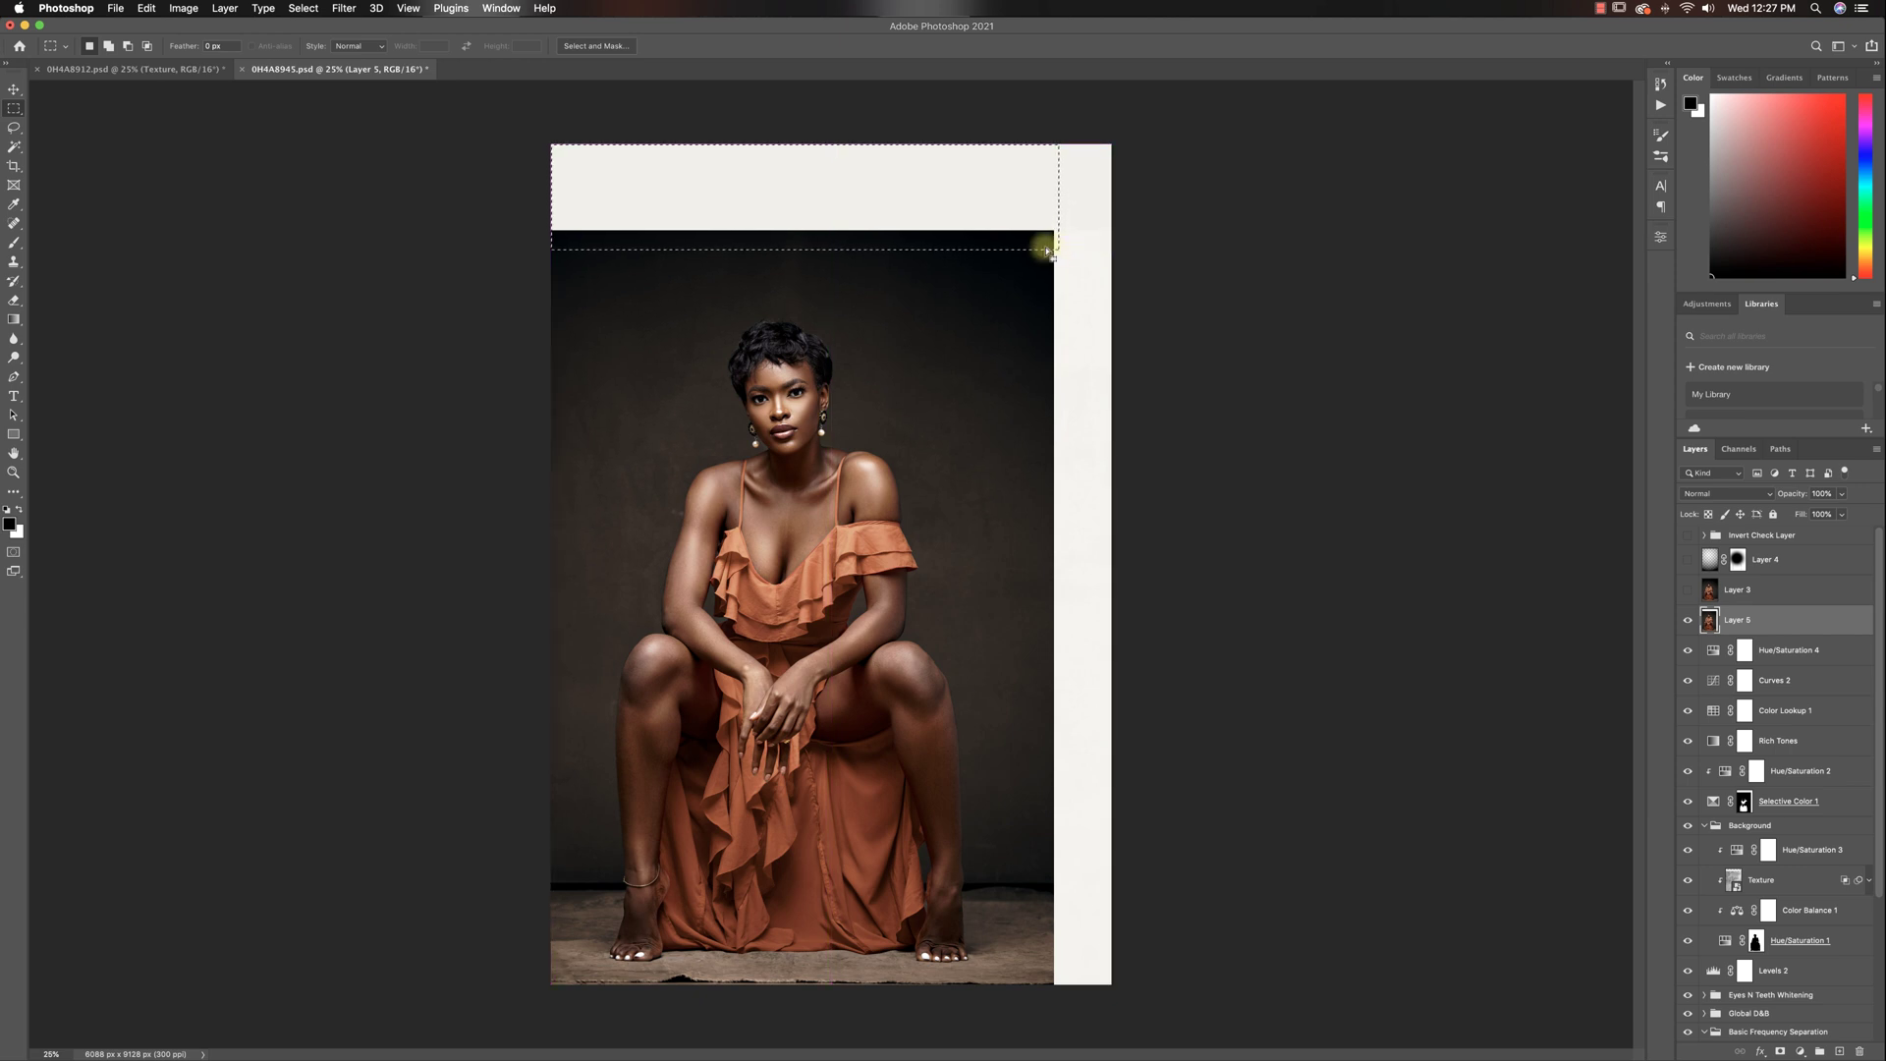
pyautogui.rightClick(996, 240)
pyautogui.click(1022, 416)
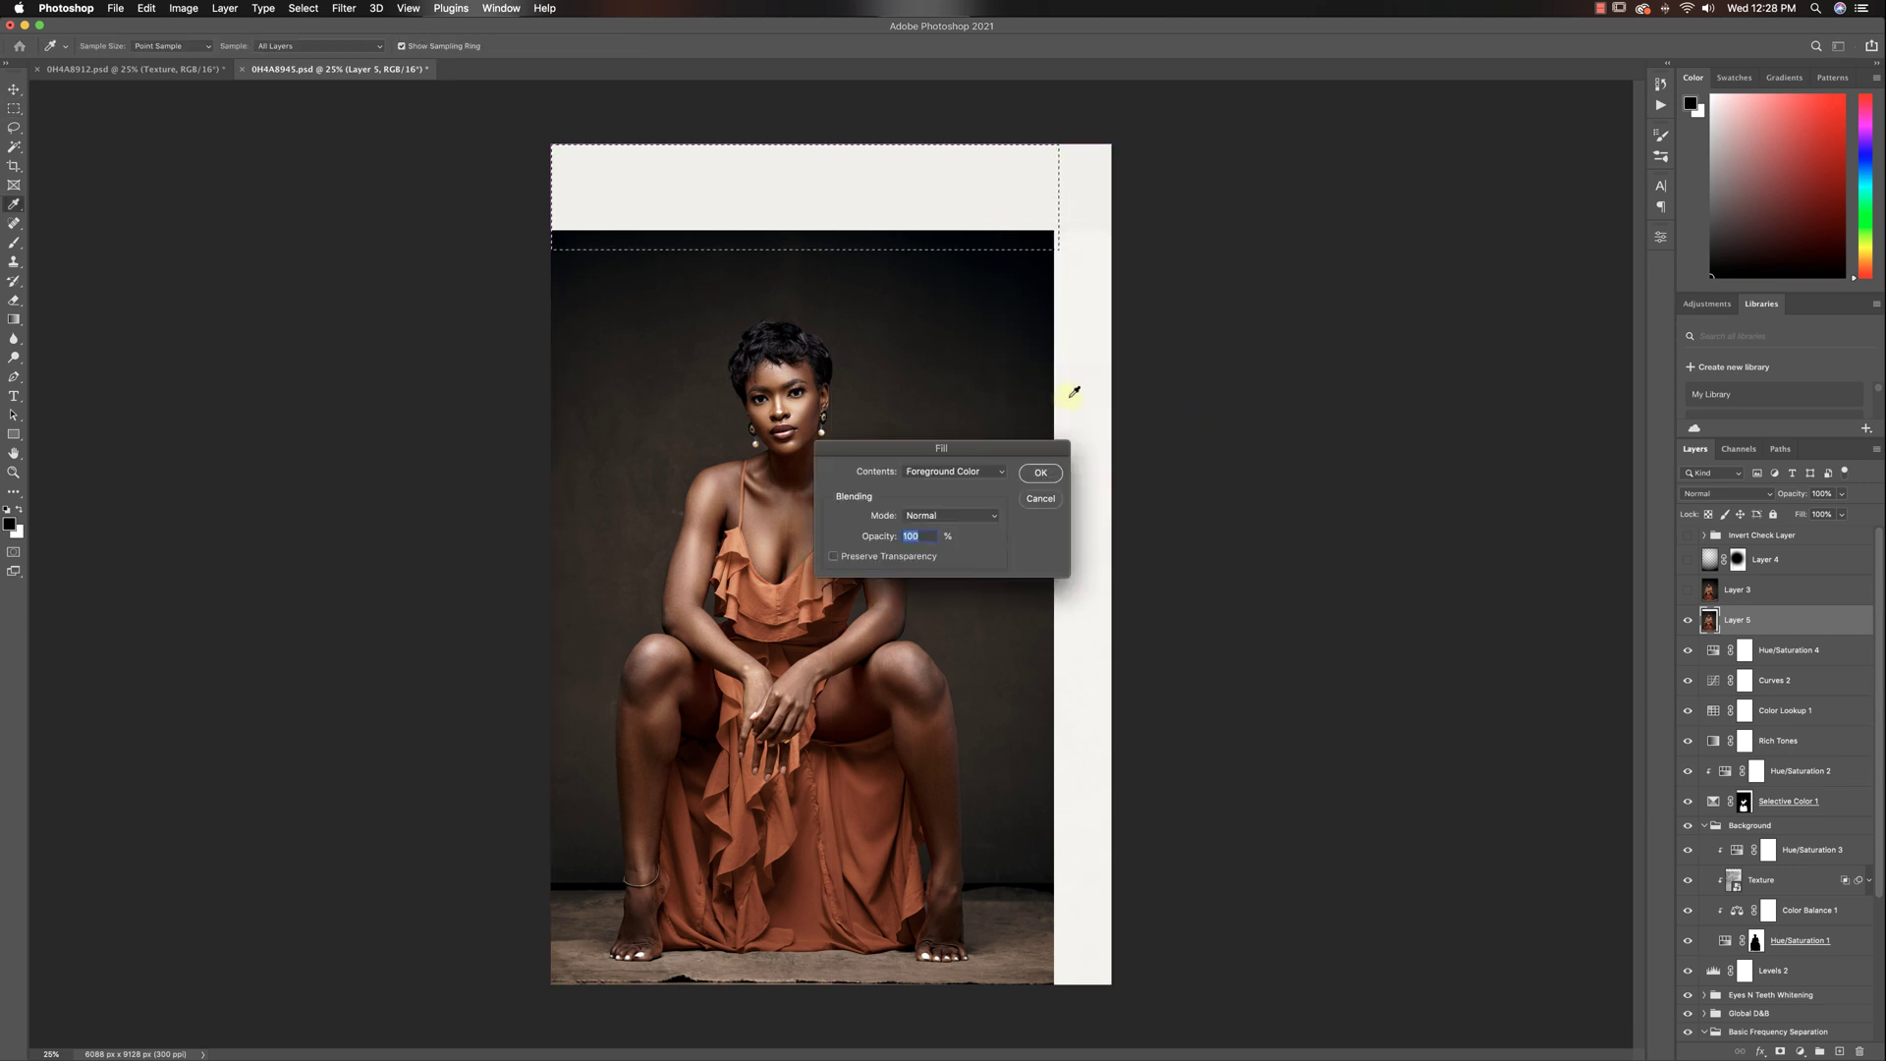
pyautogui.click(977, 471)
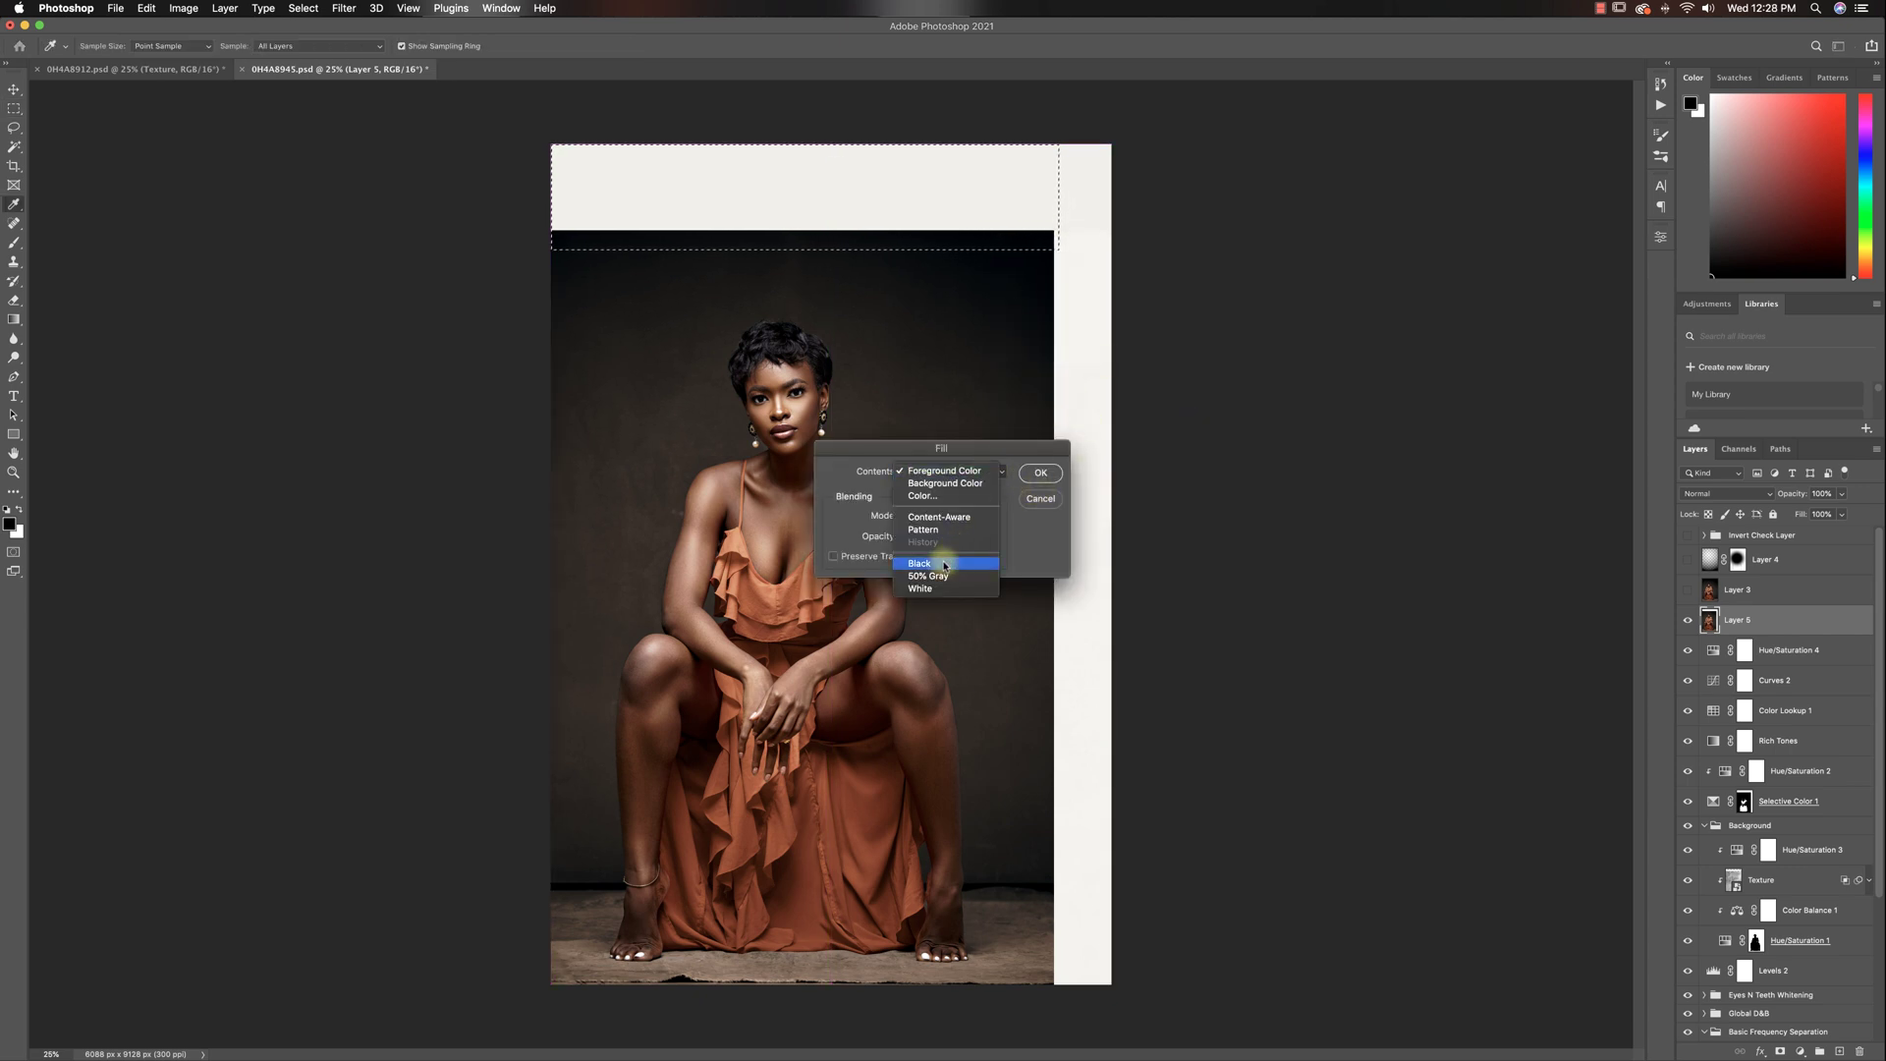
pyautogui.click(938, 516)
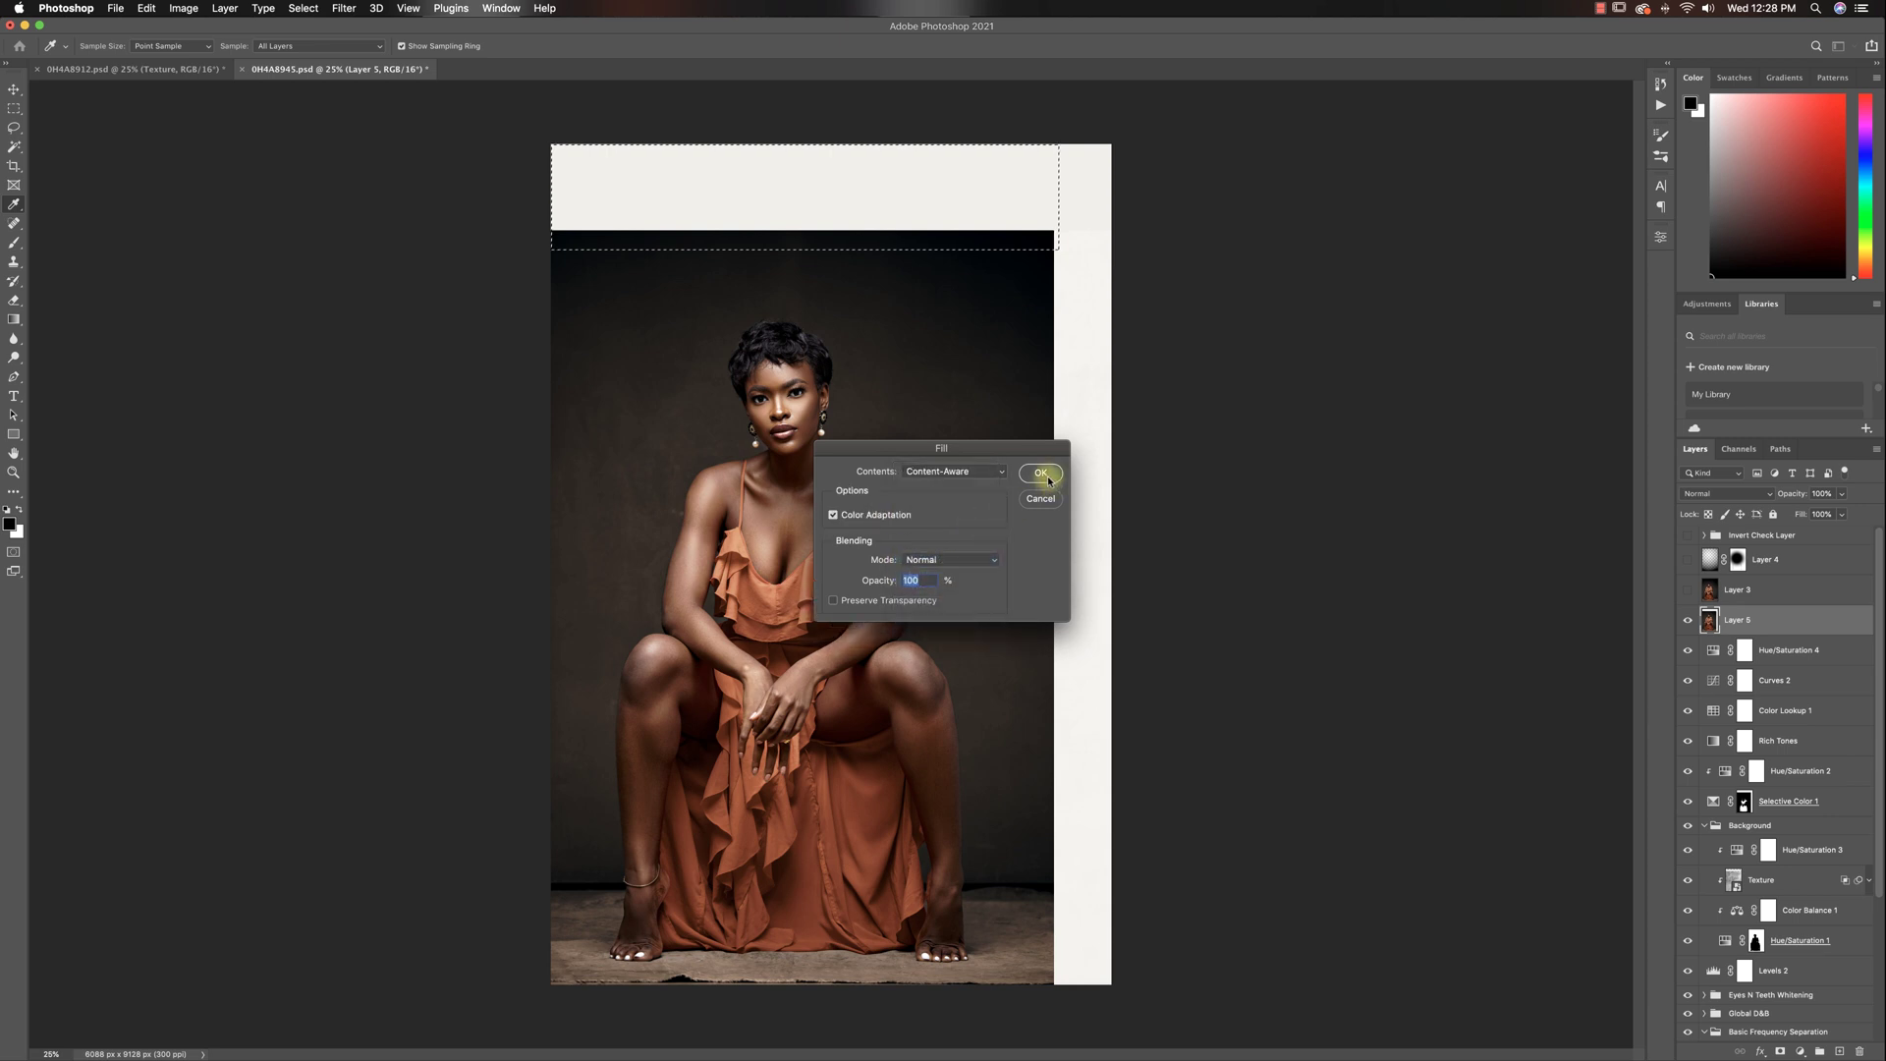
pyautogui.click(1043, 473)
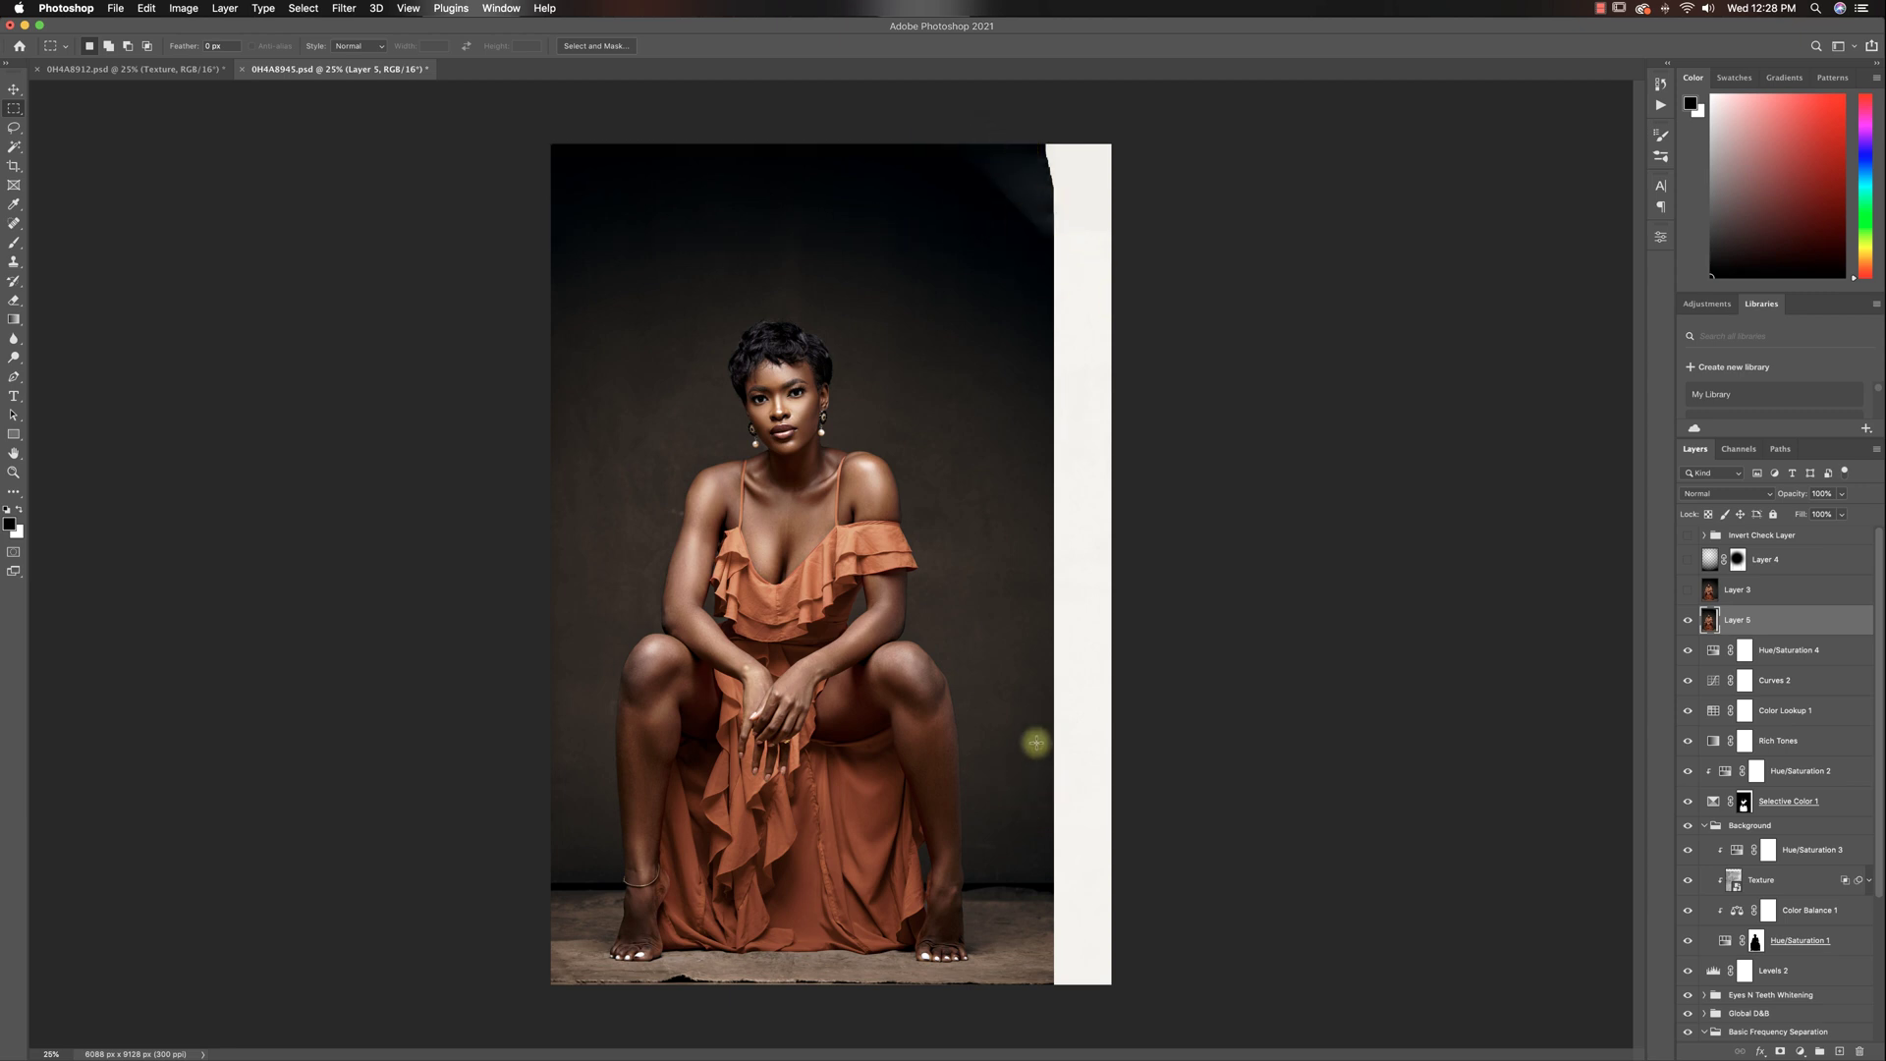
# - Try Content-Aware fill on the lower part of the blank strip beside the portrait, deselect, and delete the stamped layer
pyautogui.moveTo(1010, 434); pyautogui.dragTo(1193, 990)
pyautogui.rightClick(1084, 770)
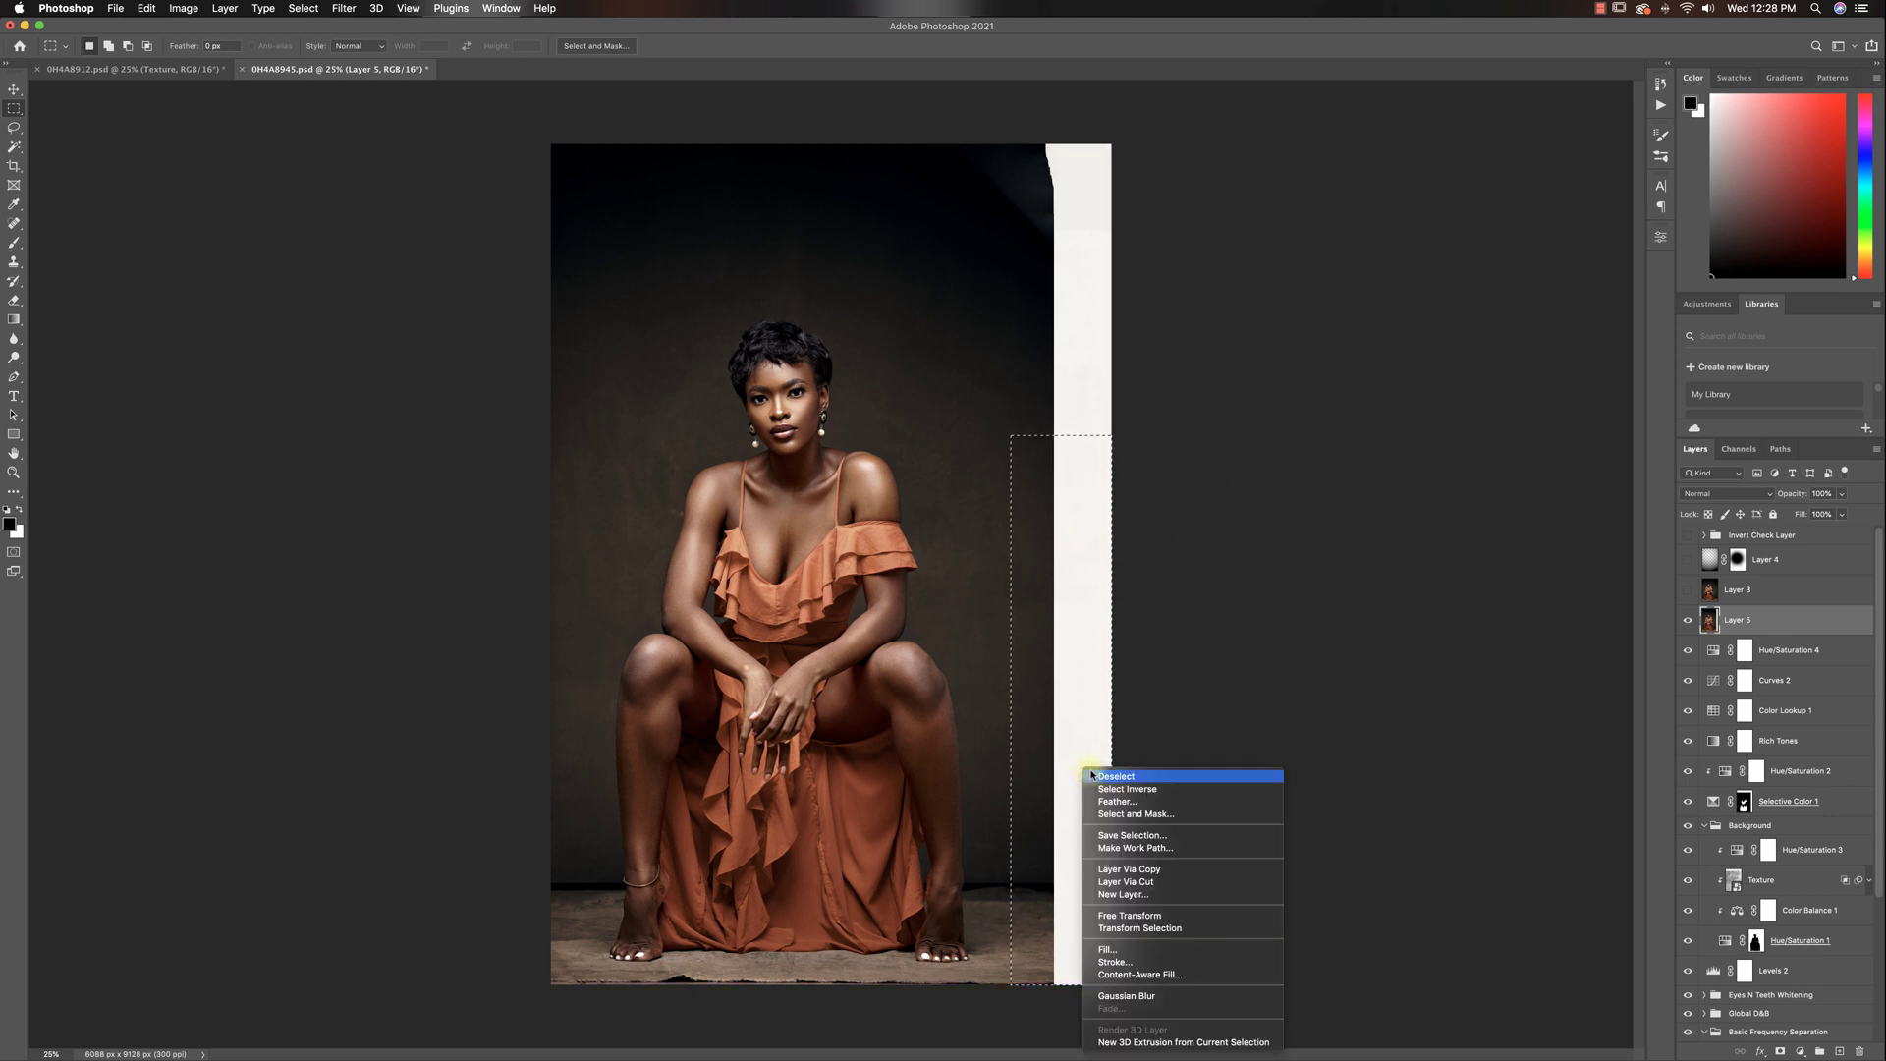
pyautogui.click(1144, 950)
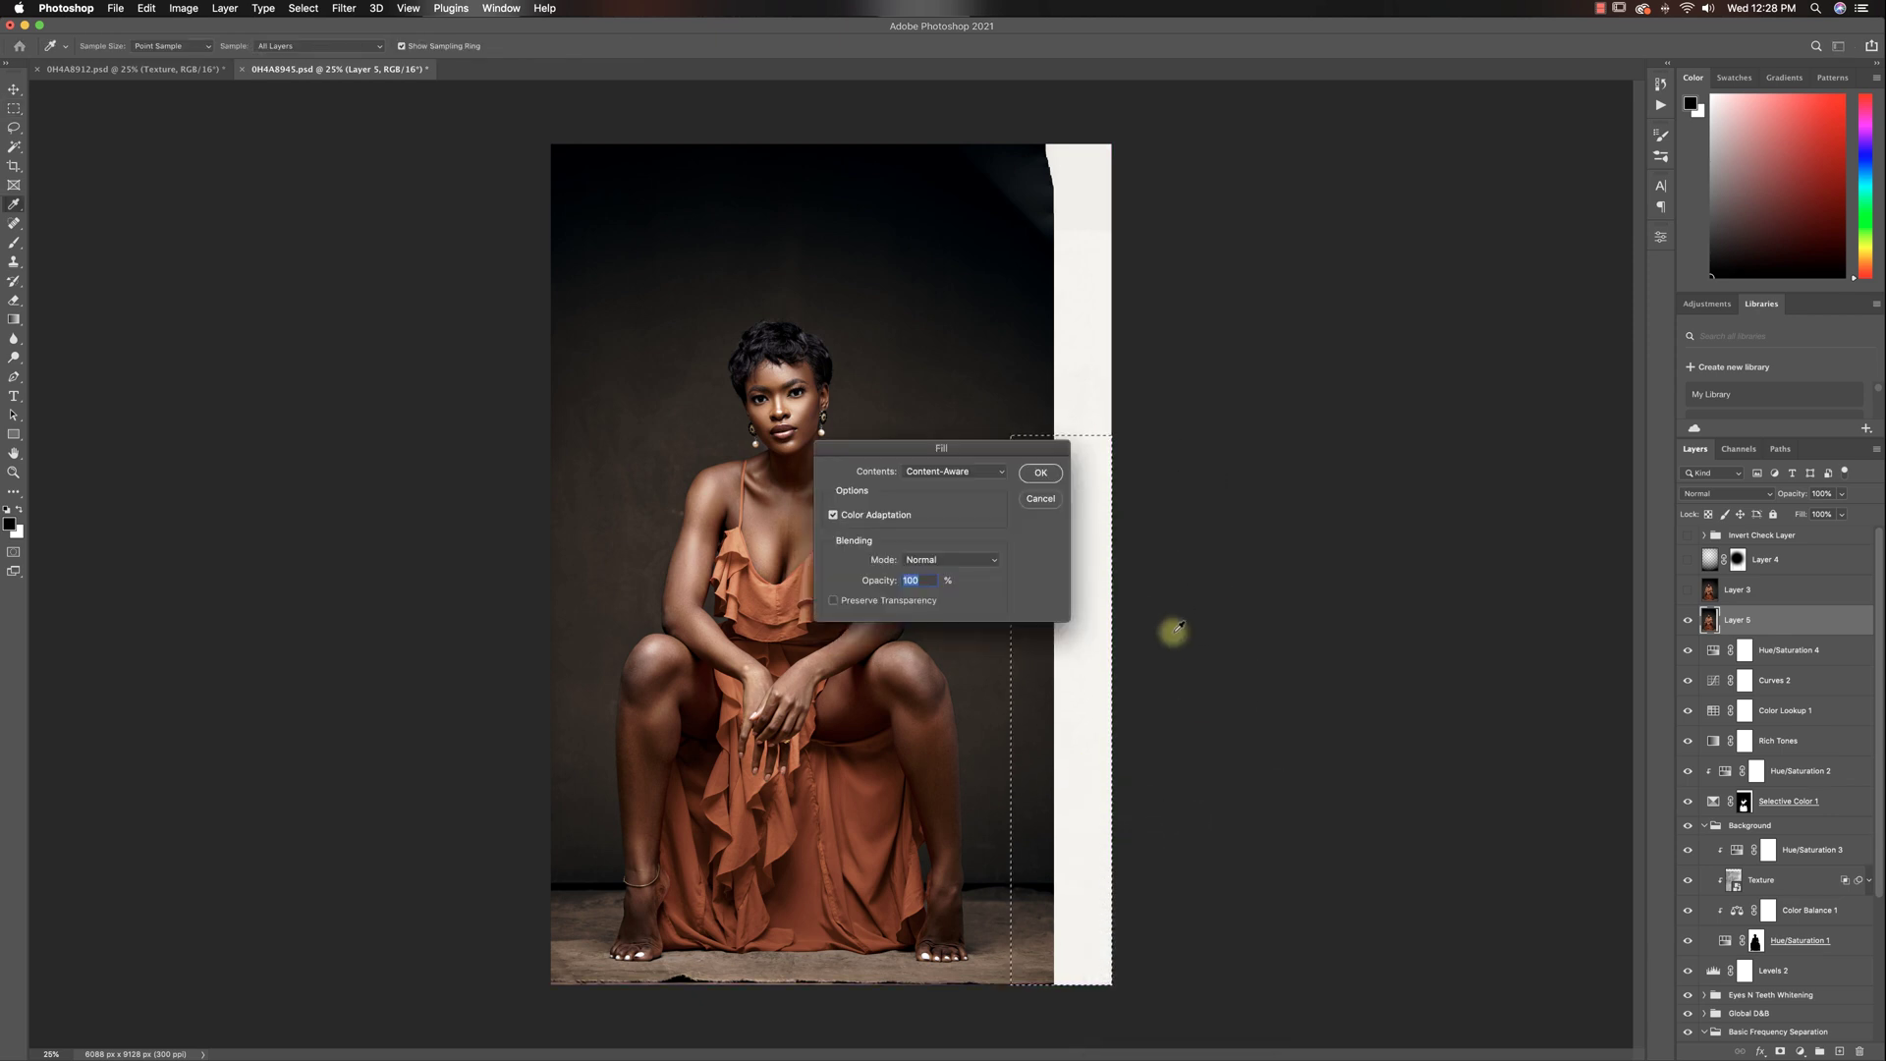
pyautogui.click(1040, 475)
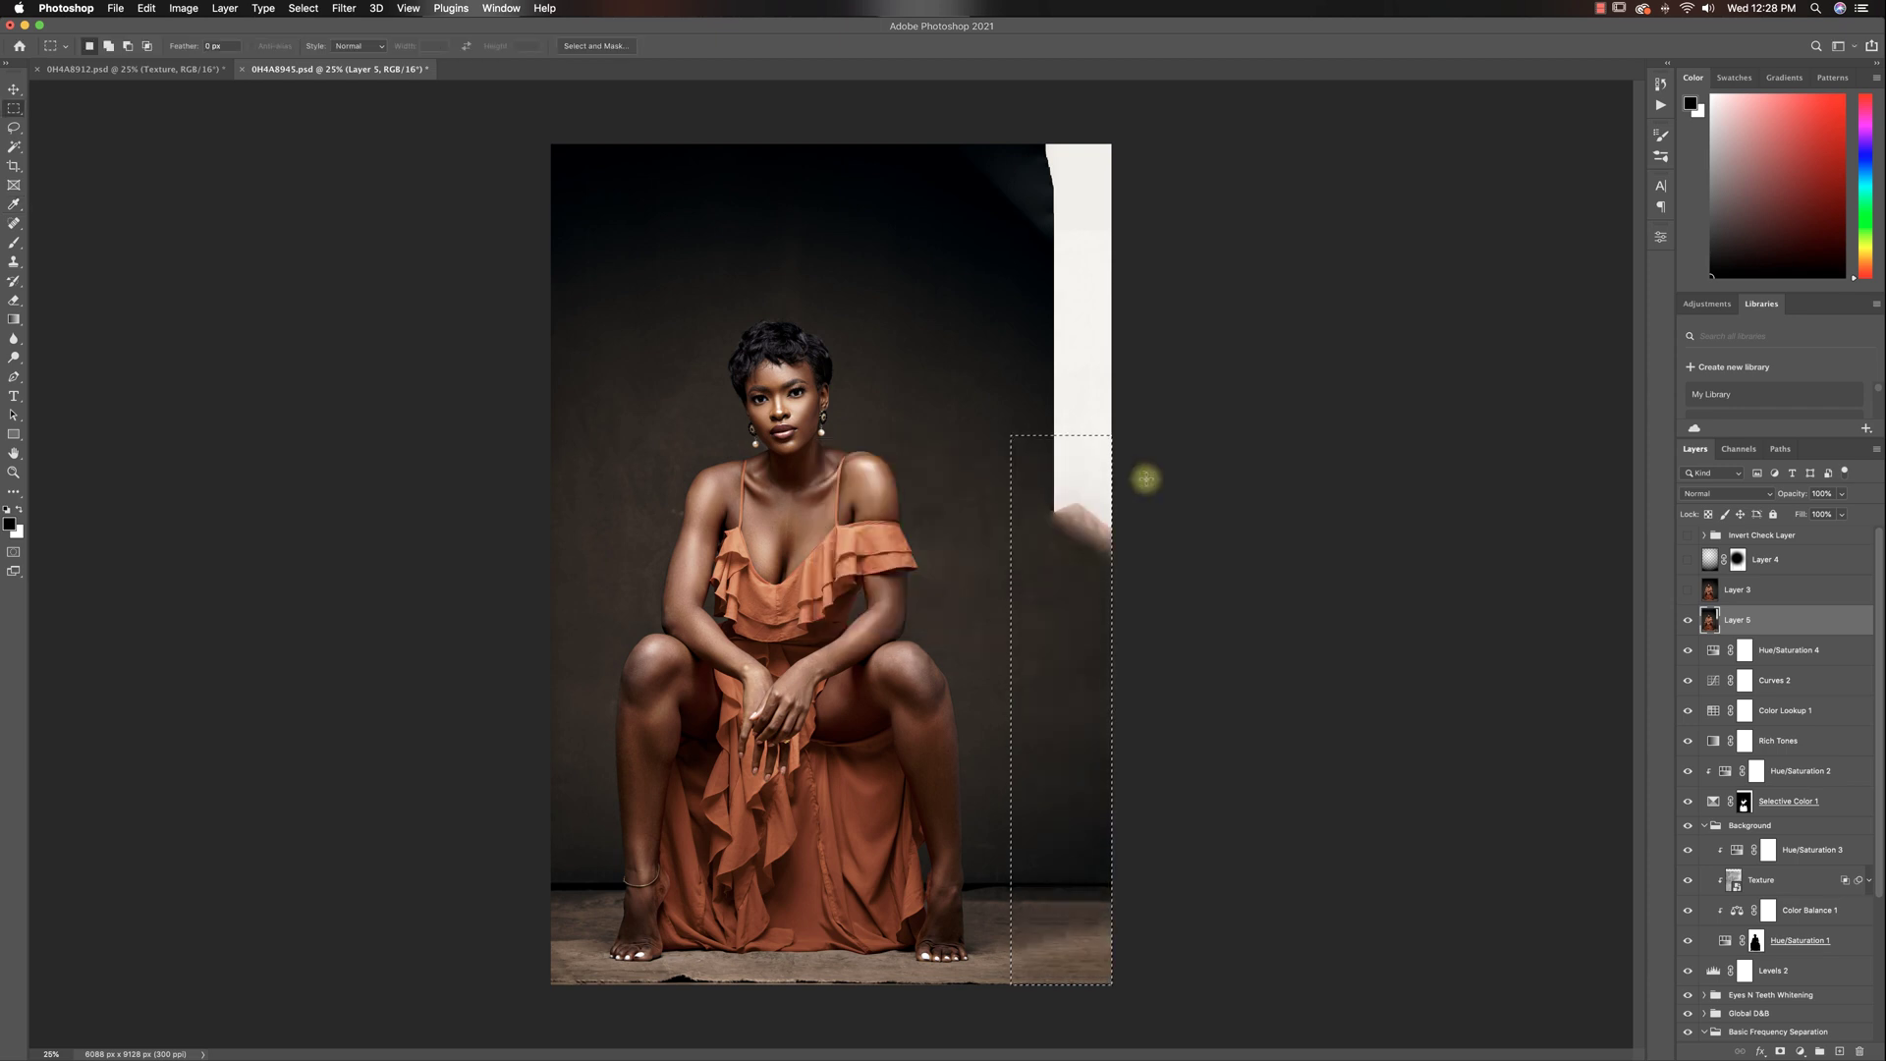
pyautogui.hotkey('ctrl', 'd')
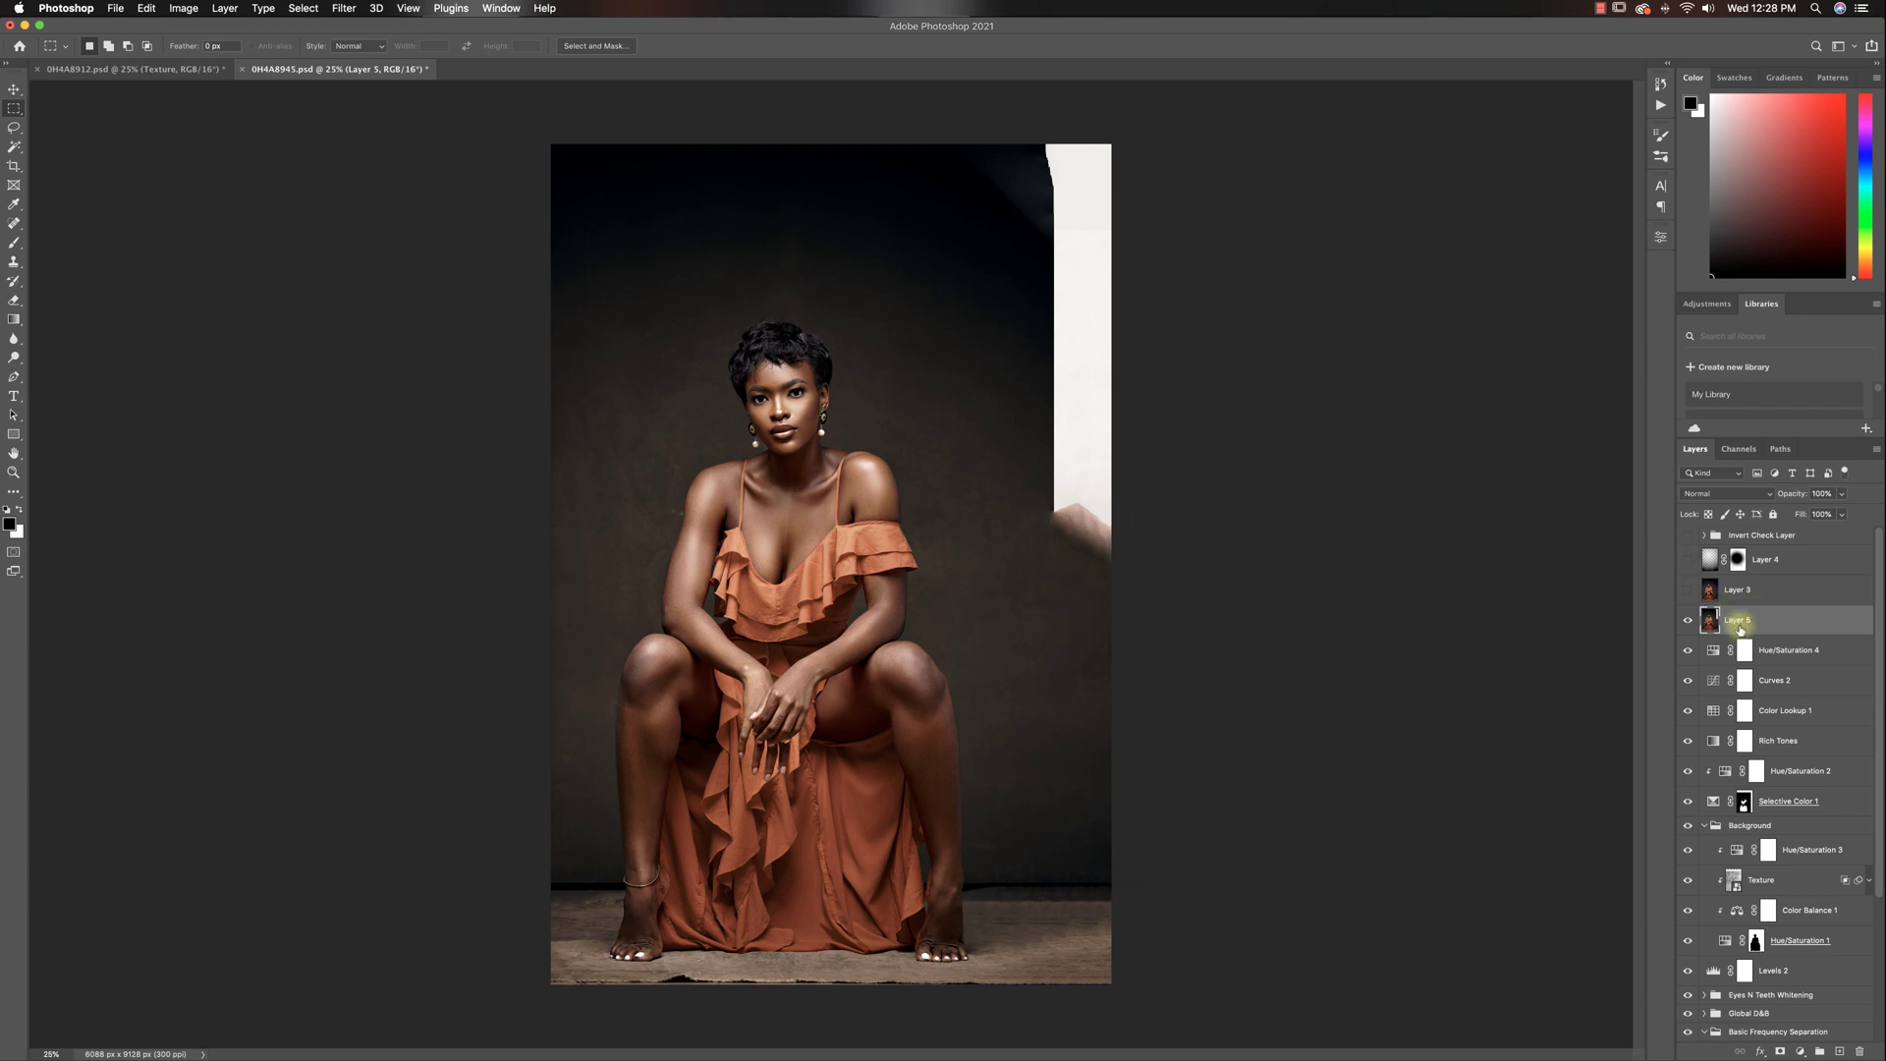
pyautogui.press('Delete')
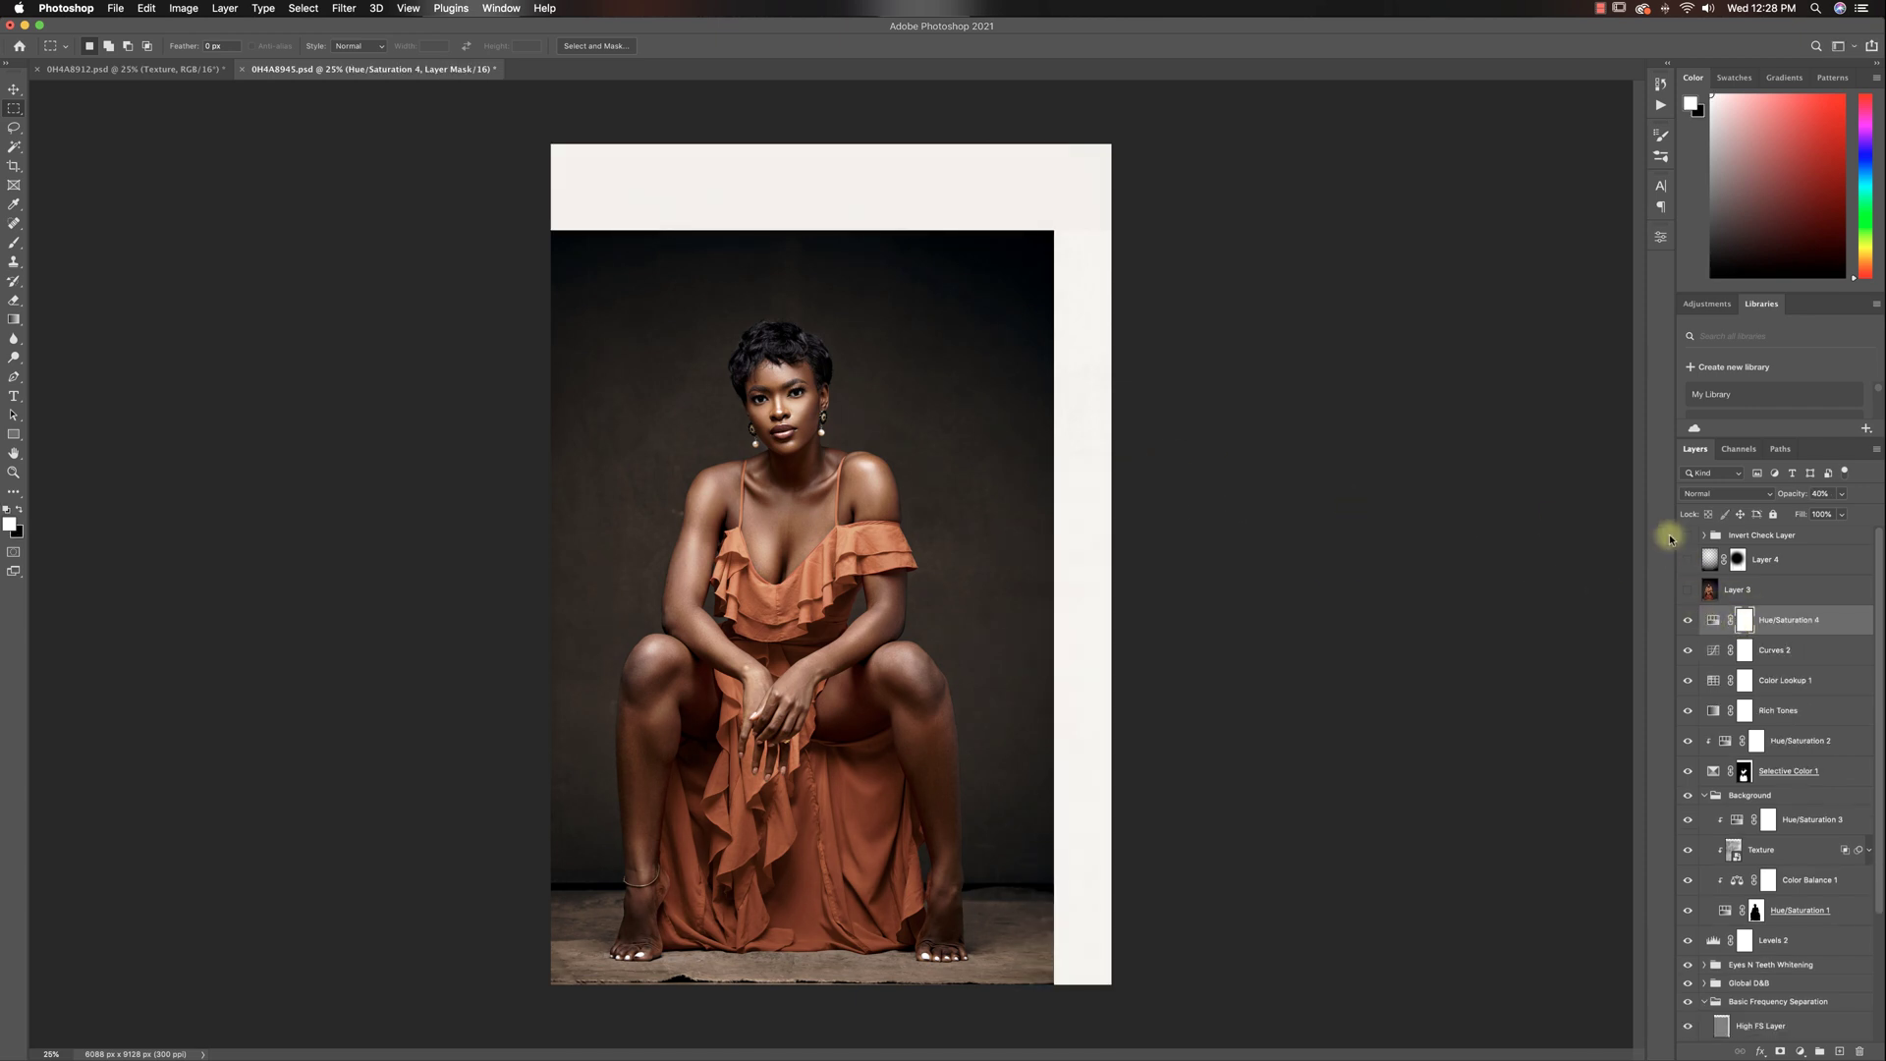
# - Toggle Layer 3 on and off repeatedly to compare the extended background, leaving Layer 3 and Layer 4 shown
pyautogui.click(1687, 591)
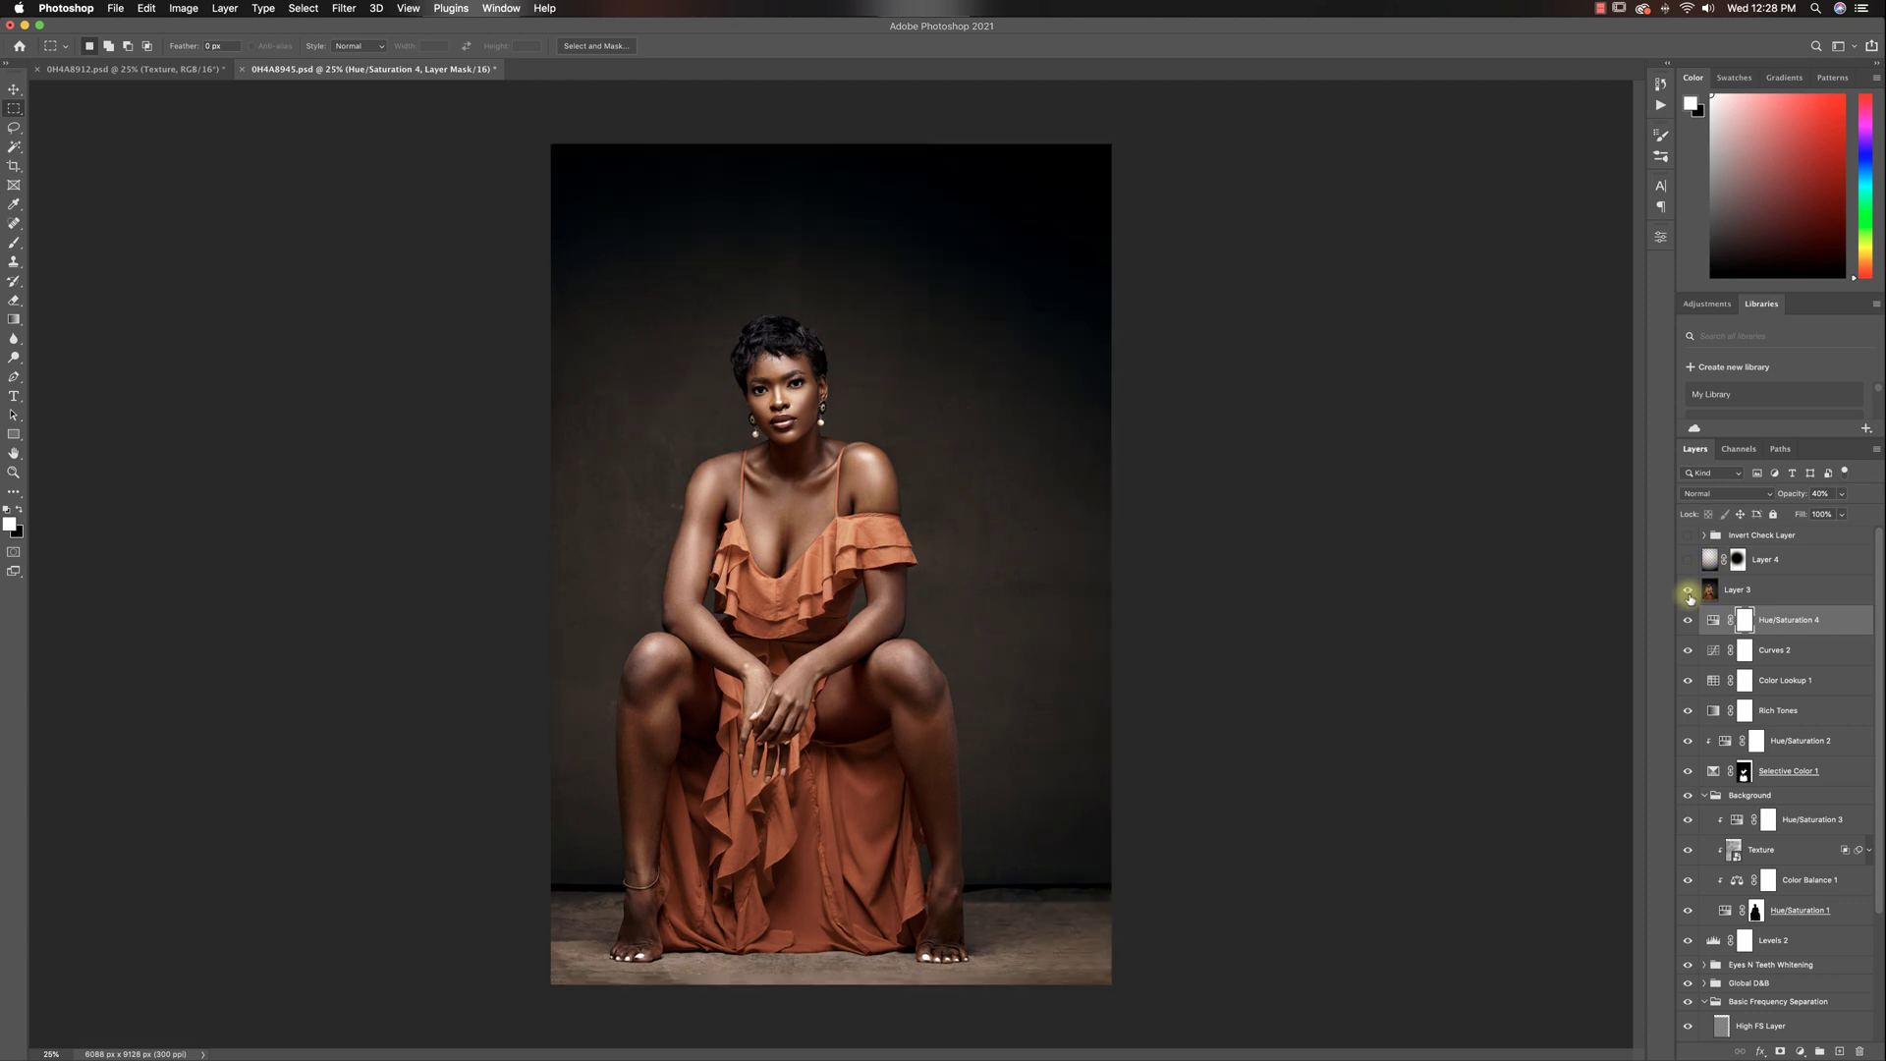
pyautogui.click(1688, 593)
pyautogui.click(1688, 593)
pyautogui.click(1689, 592)
pyautogui.click(1688, 592)
pyautogui.click(1688, 592)
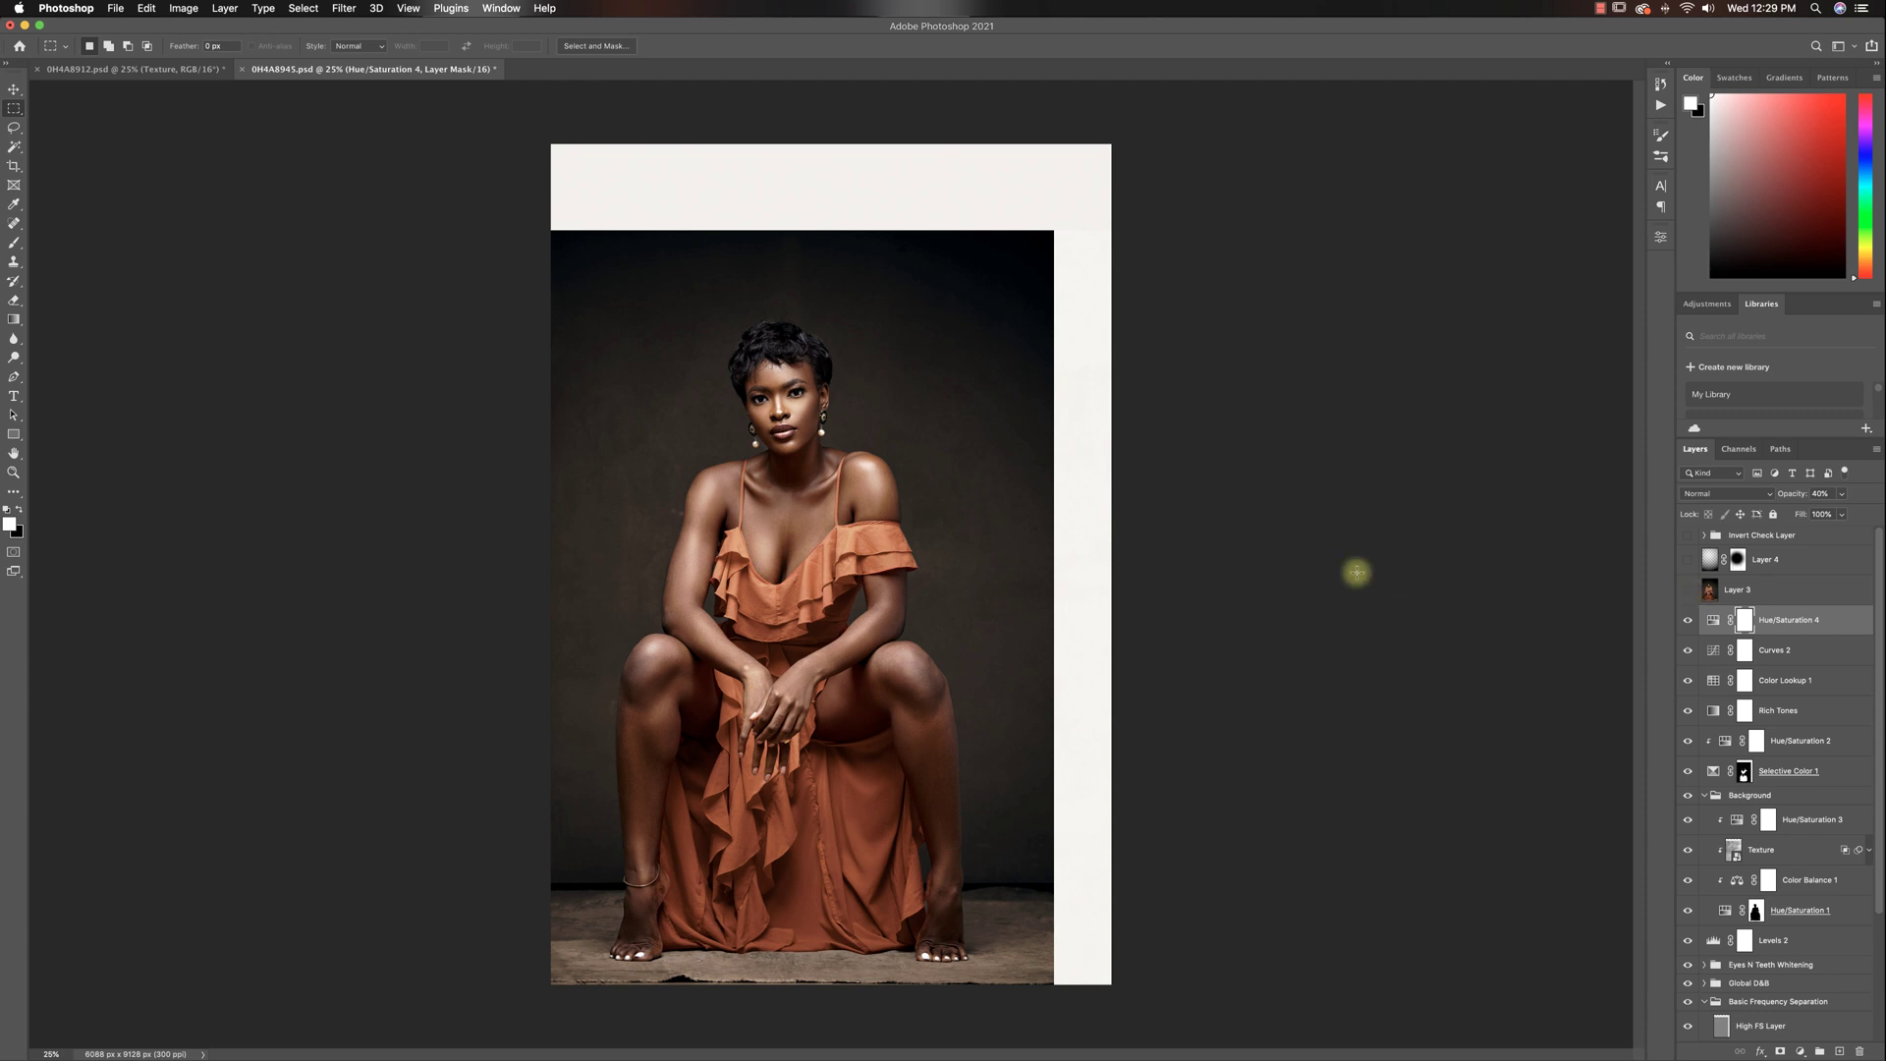
pyautogui.click(1687, 591)
pyautogui.click(1687, 591)
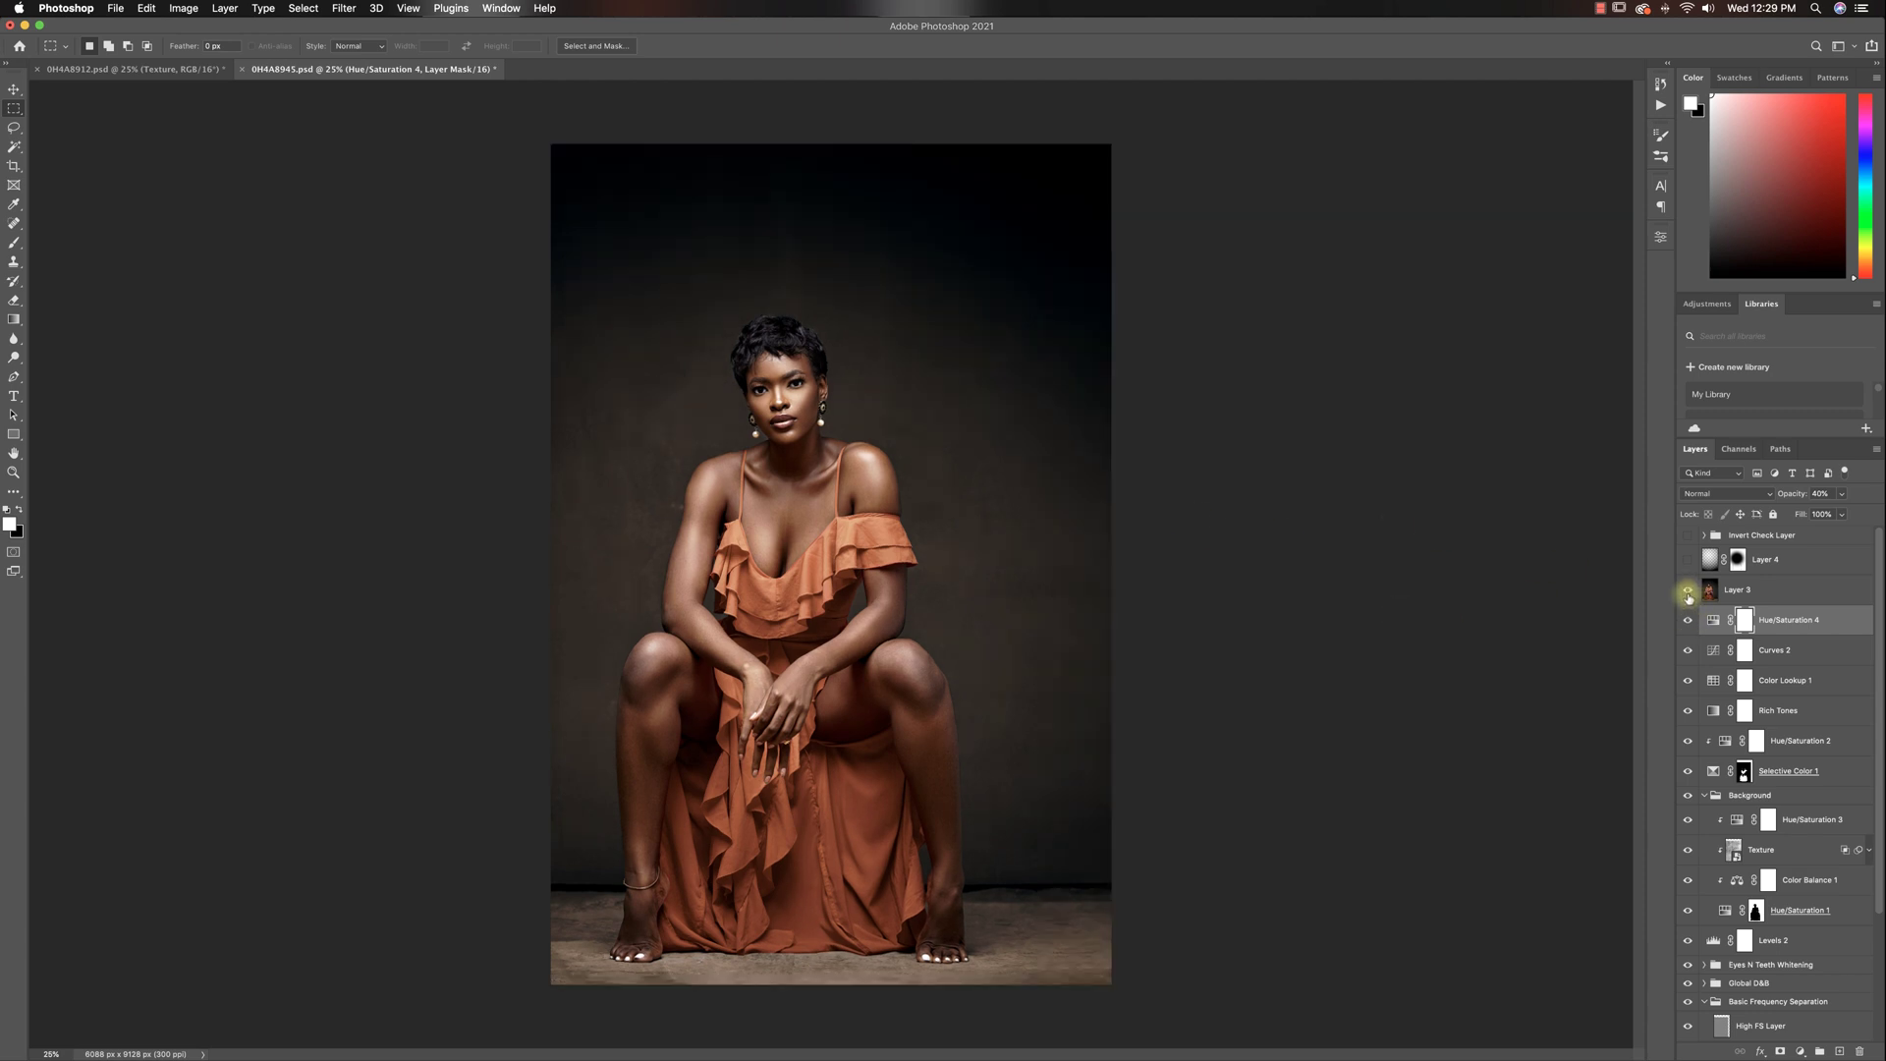
pyautogui.click(1687, 592)
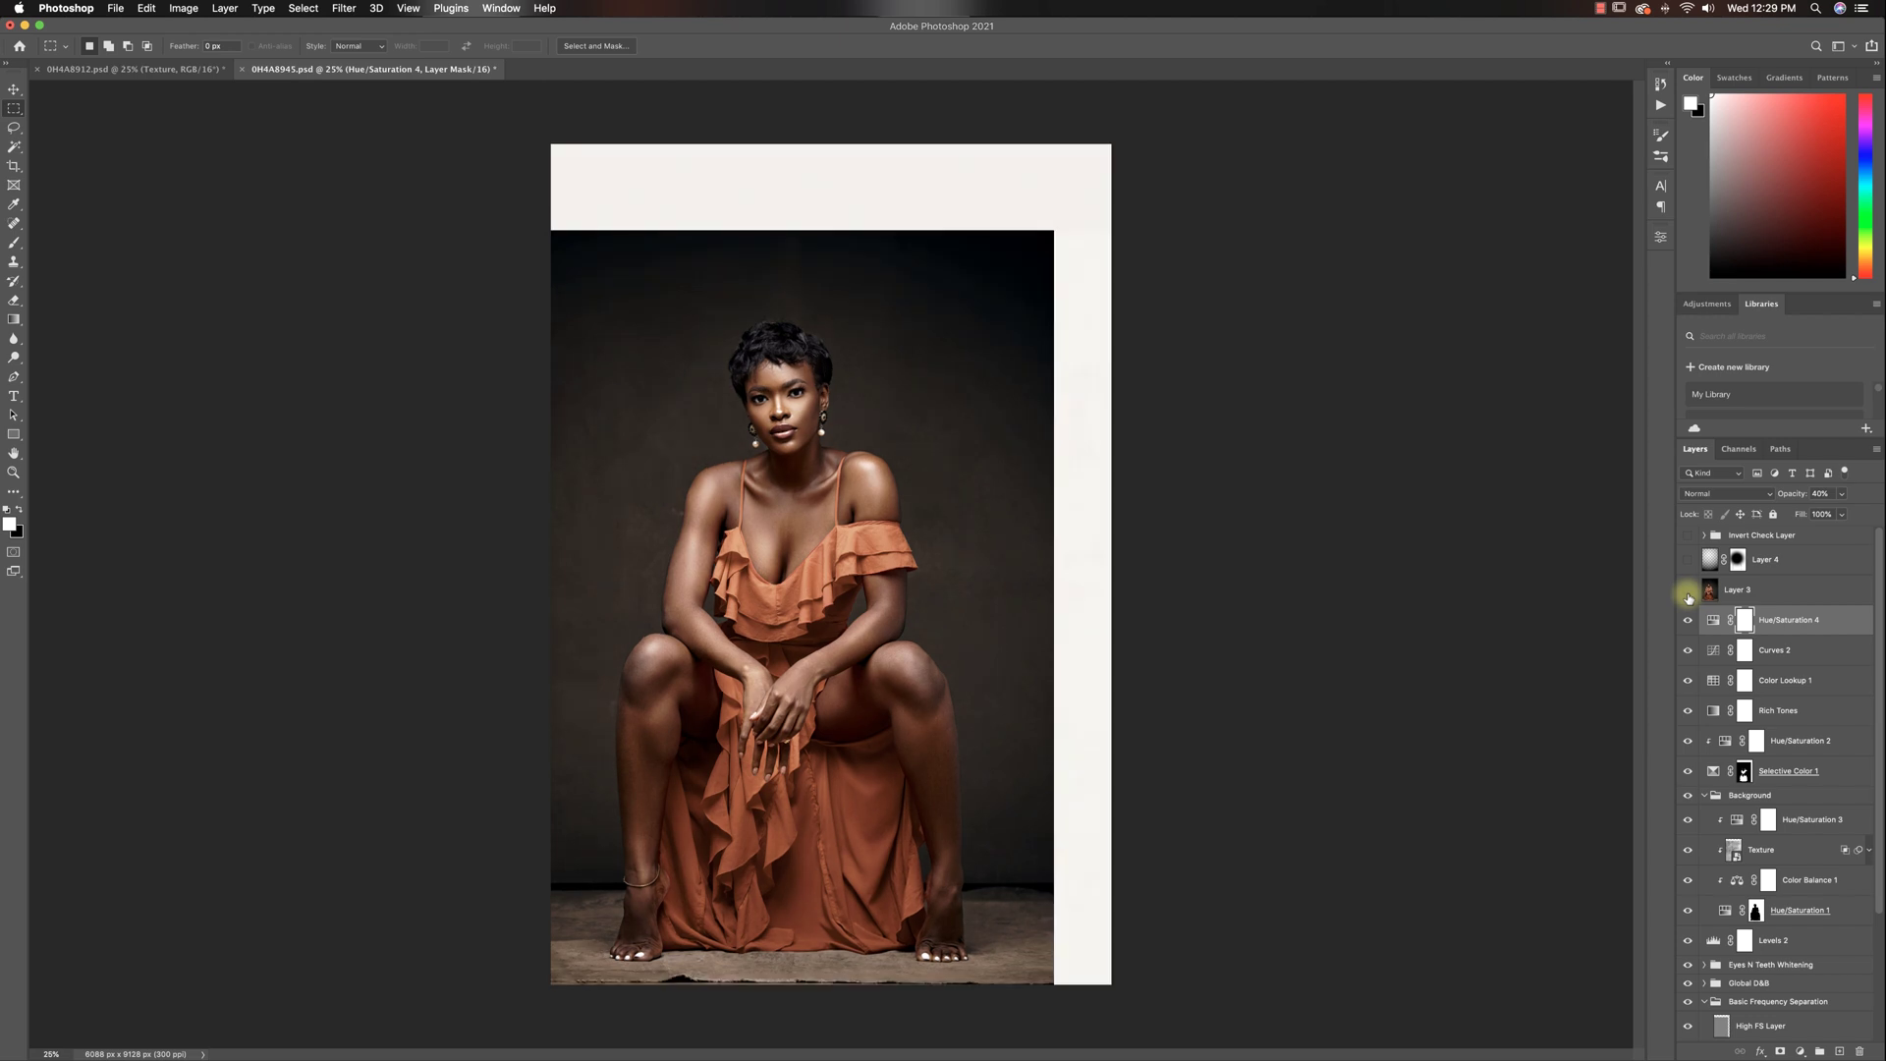
pyautogui.click(1687, 591)
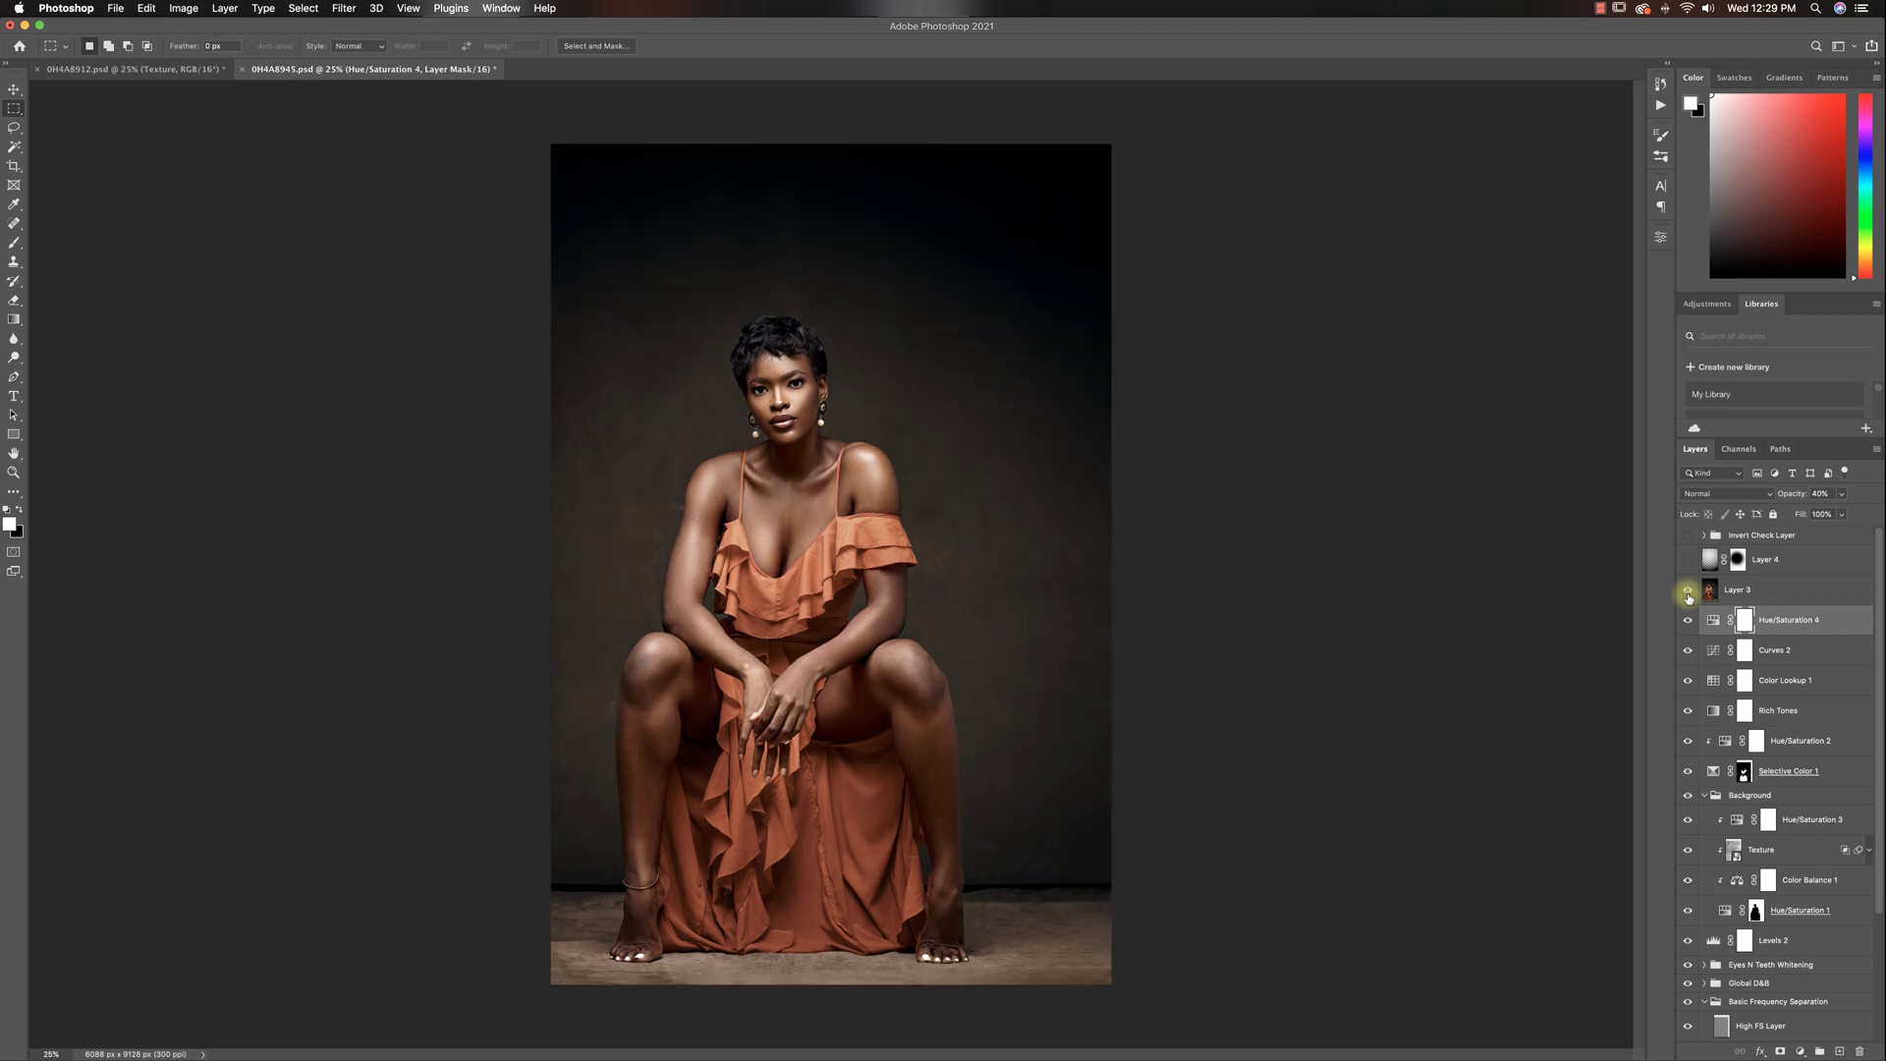
pyautogui.click(1687, 592)
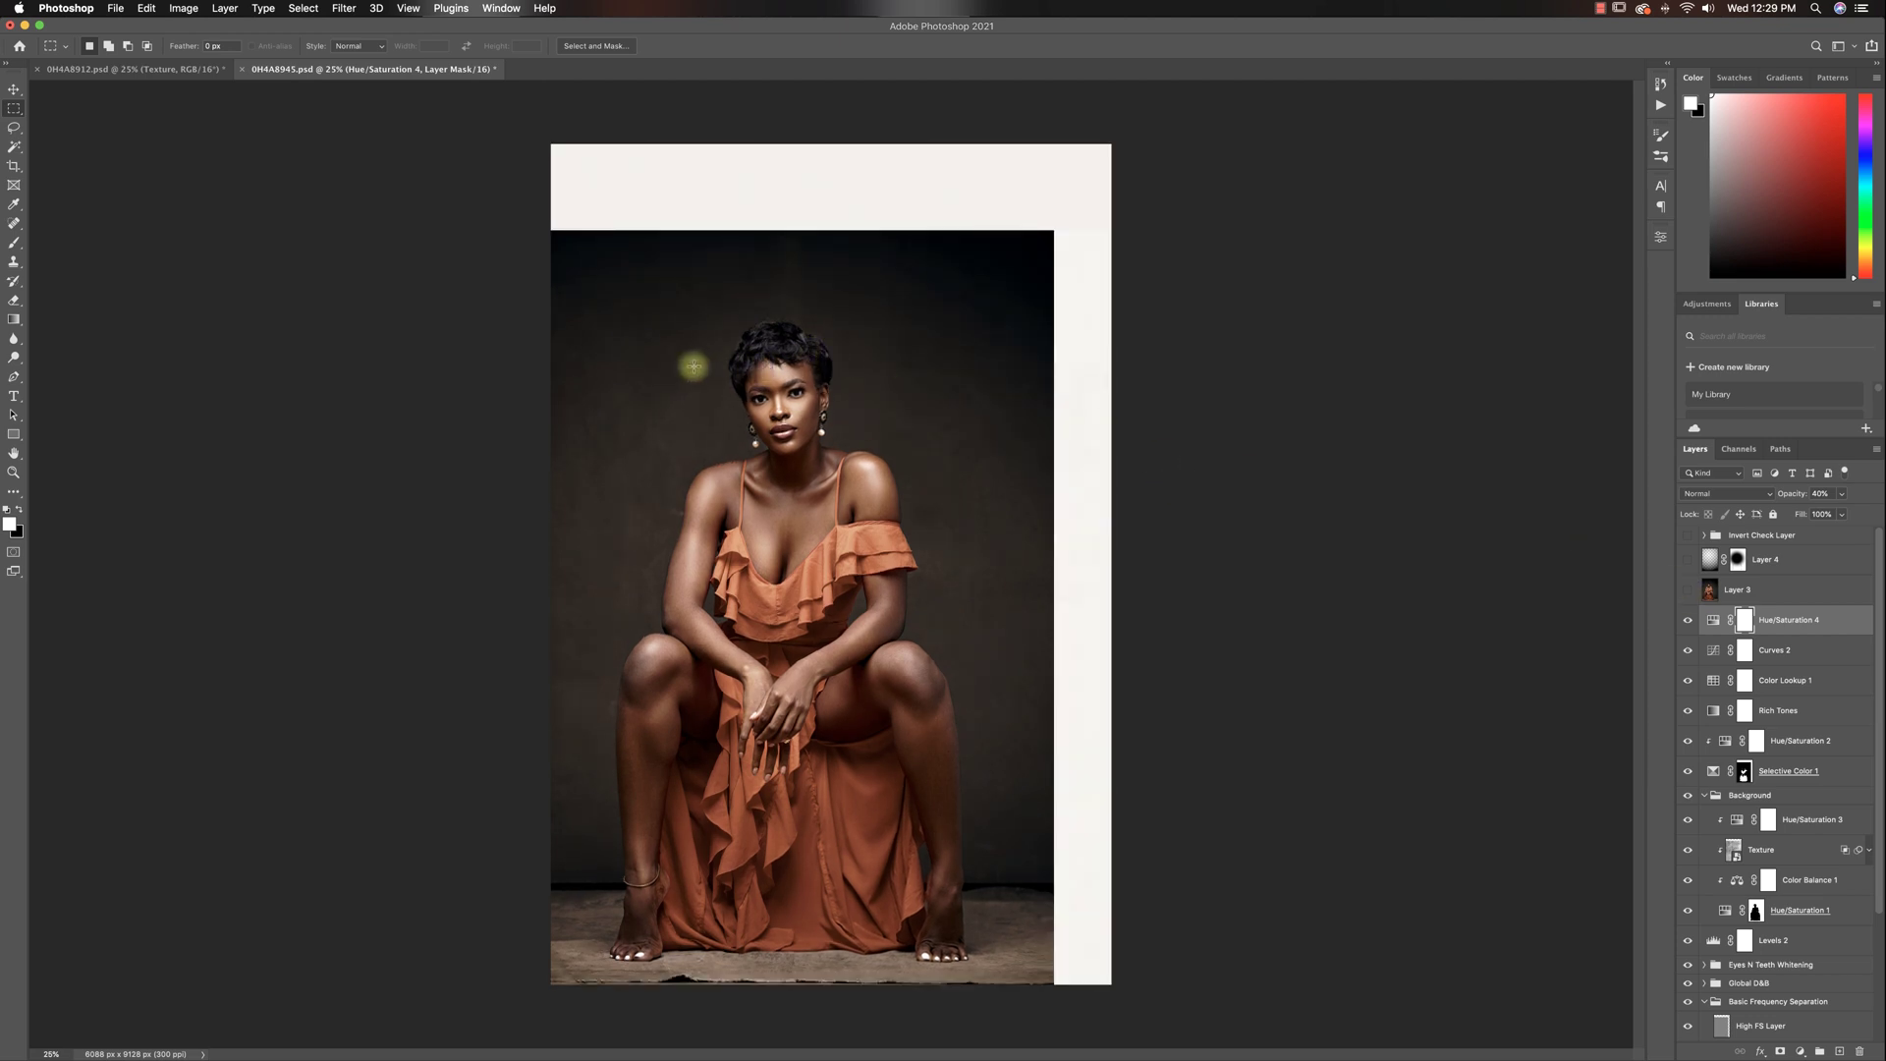
pyautogui.click(1687, 590)
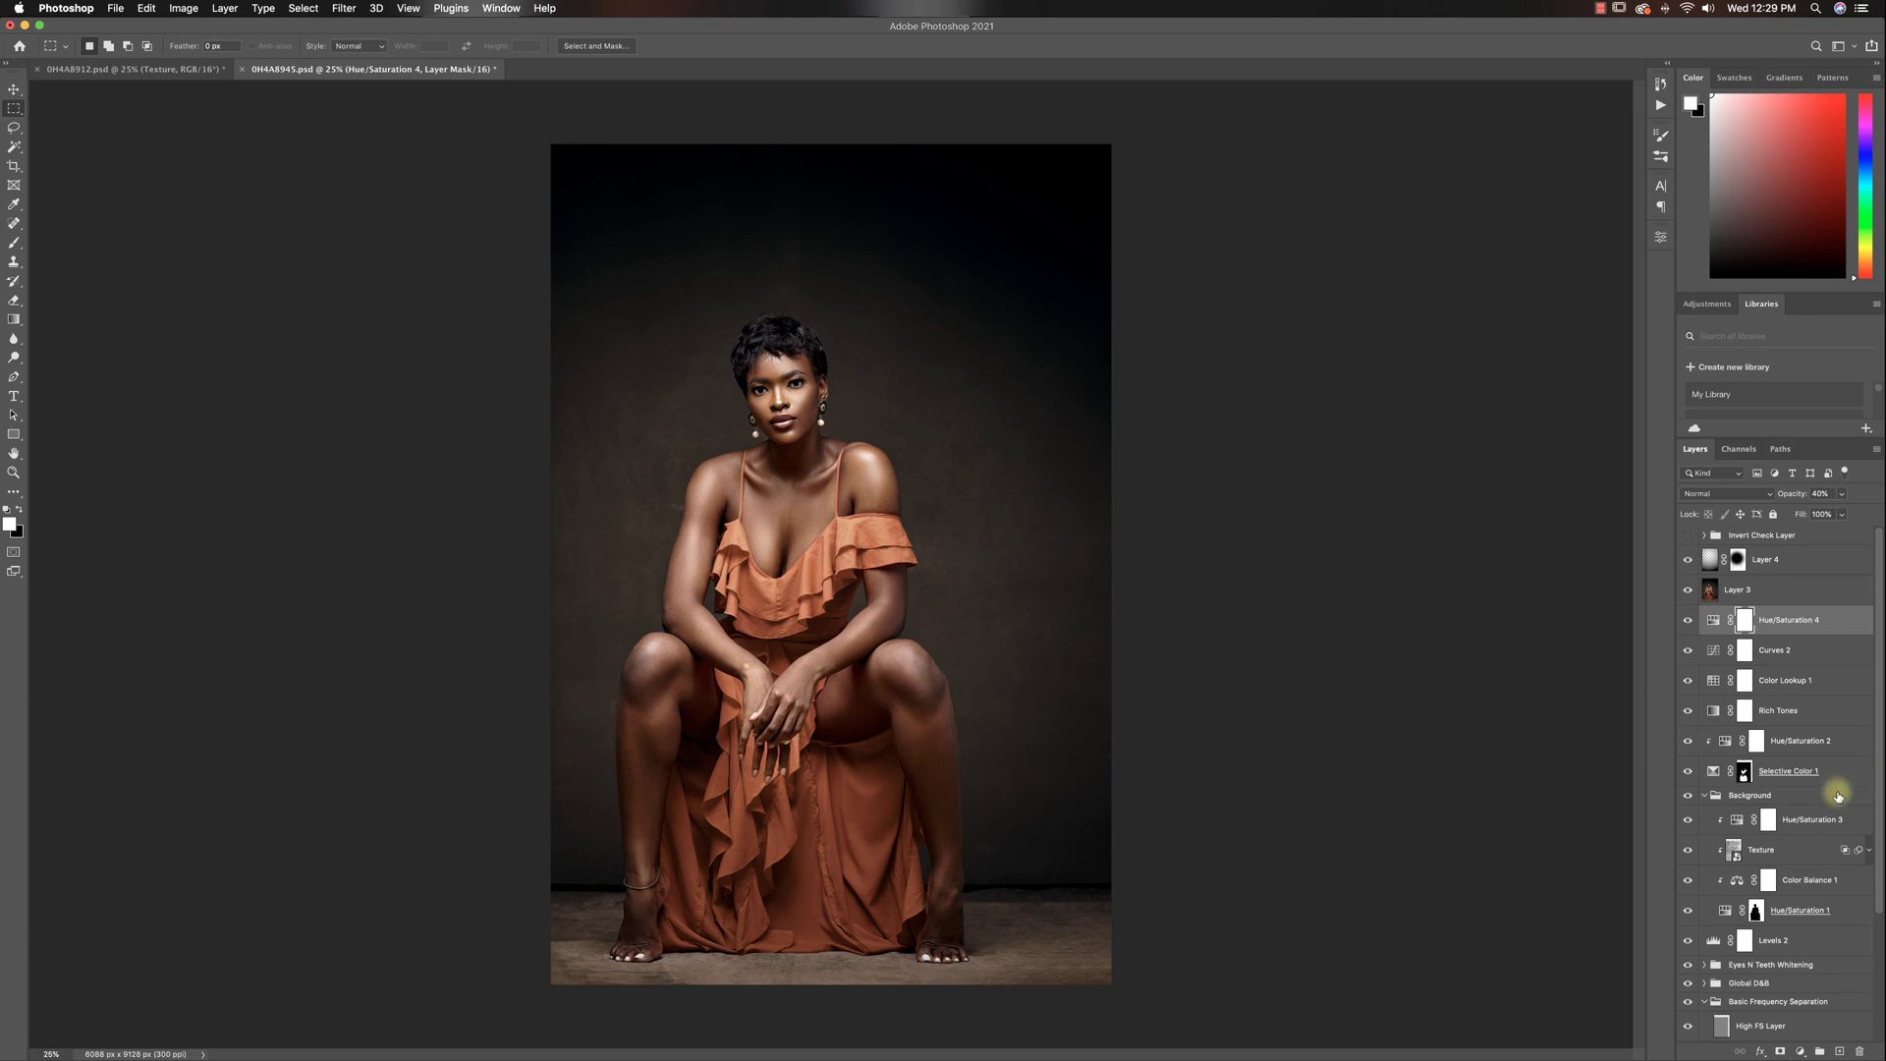
# - Isolate the original Background layer and restore all layers to compare the portrait before and after retouching
pyautogui.scroll(-5, 1827, 786)
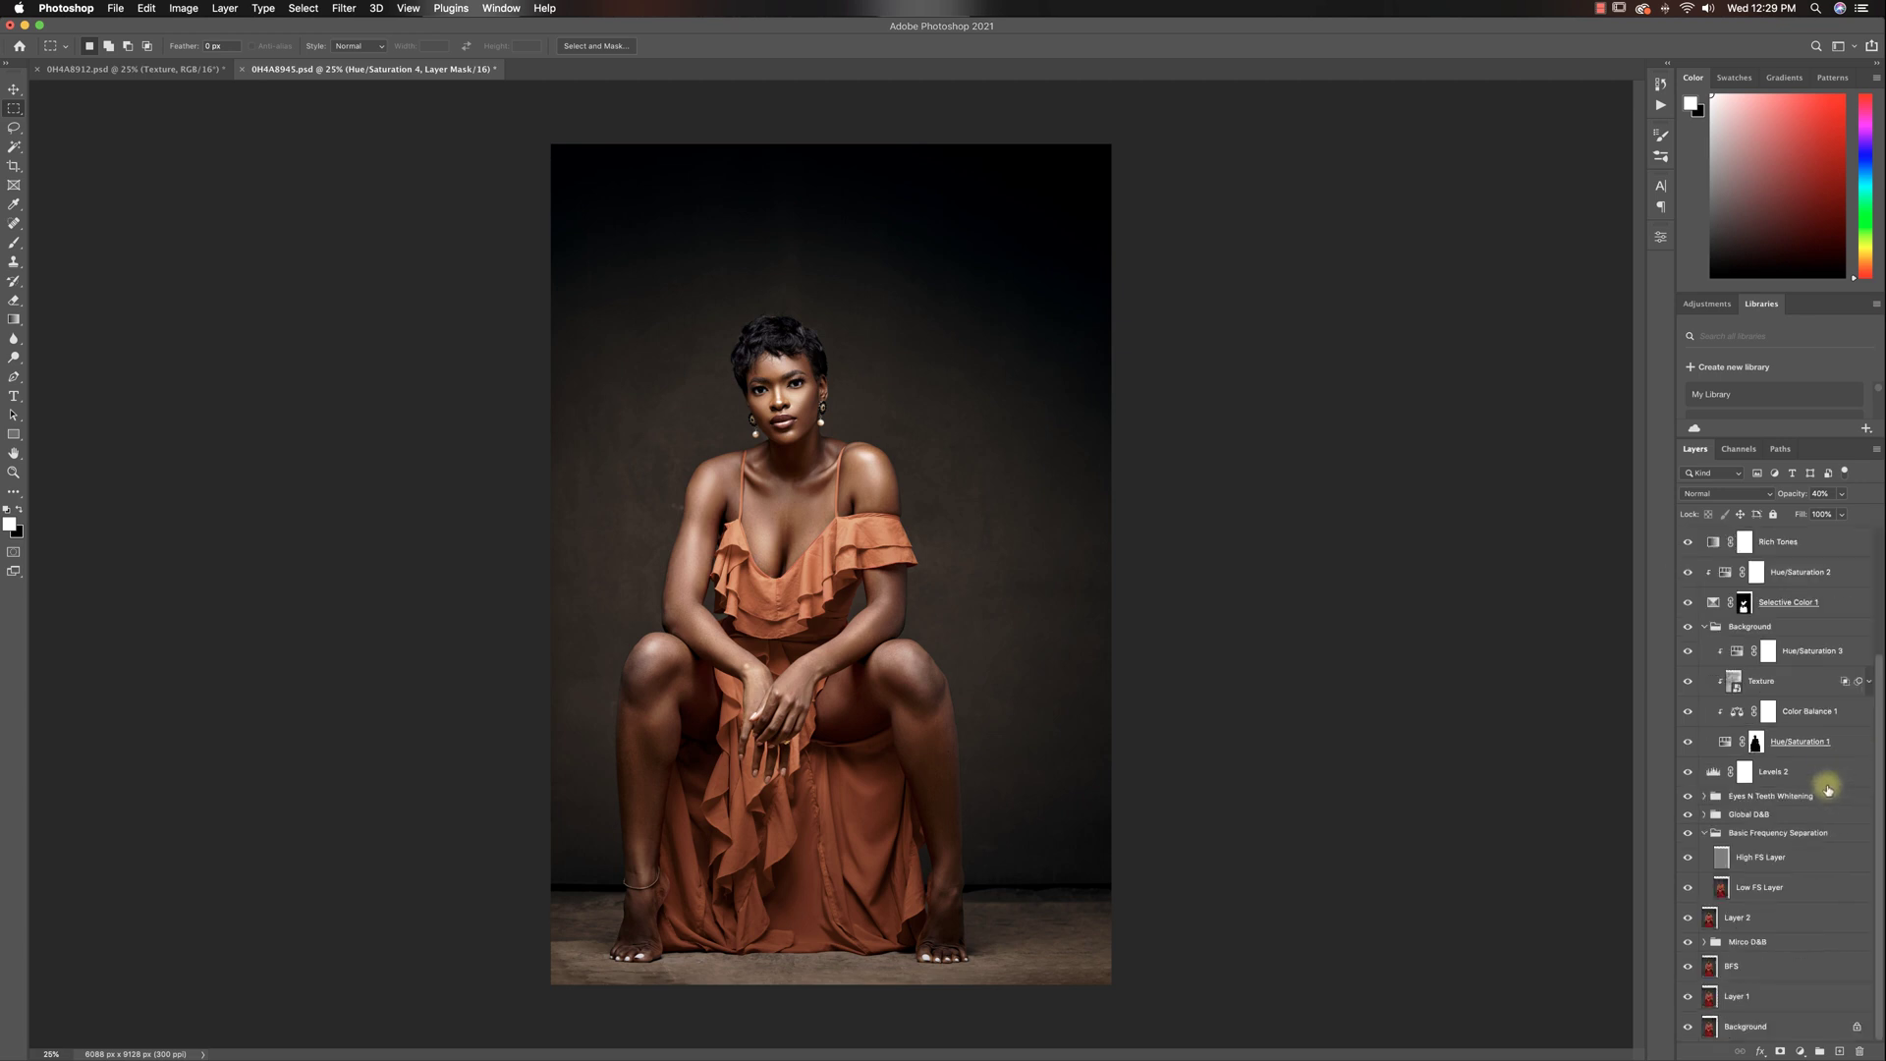
pyautogui.keyDown('alt'); pyautogui.click(1687, 1027); pyautogui.keyUp('alt')
pyautogui.keyDown('alt'); pyautogui.click(1687, 1027); pyautogui.keyUp('alt')
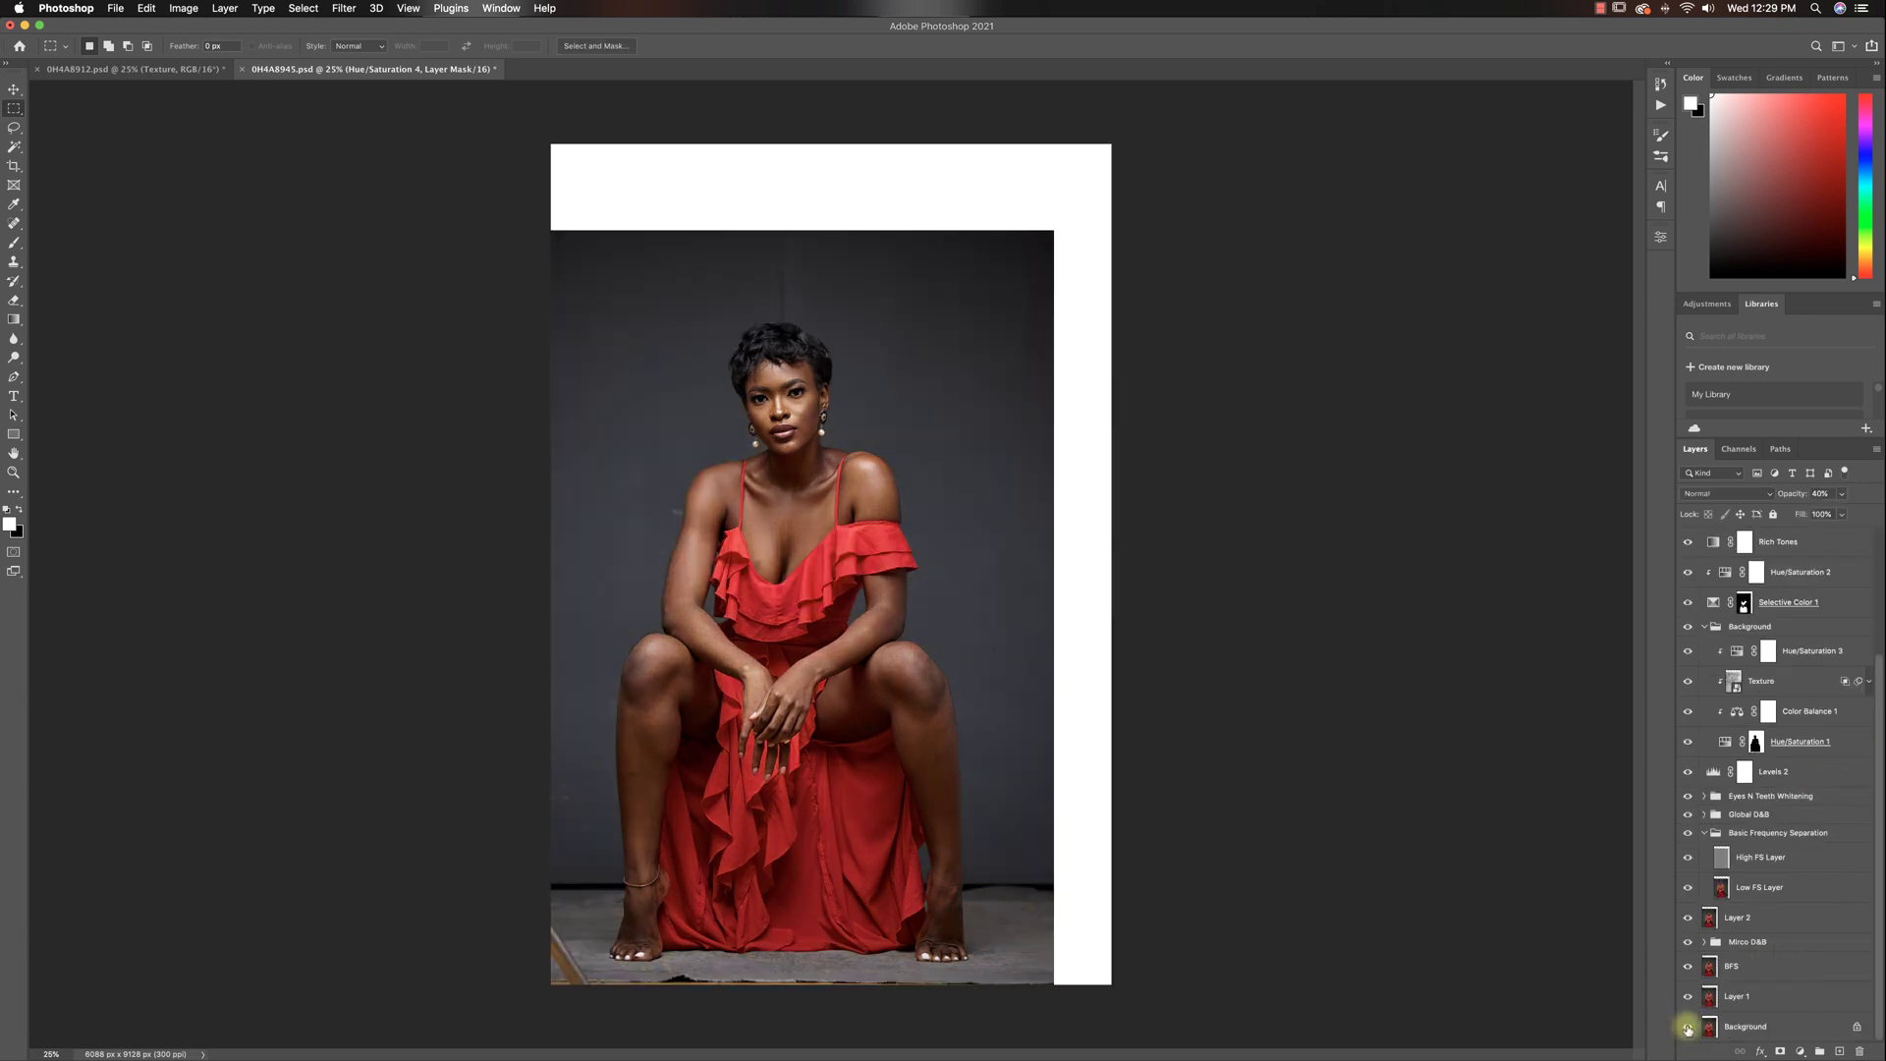
pyautogui.keyDown('alt'); pyautogui.click(1687, 1026); pyautogui.keyUp('alt')
pyautogui.keyDown('alt'); pyautogui.click(1688, 1026); pyautogui.keyUp('alt')
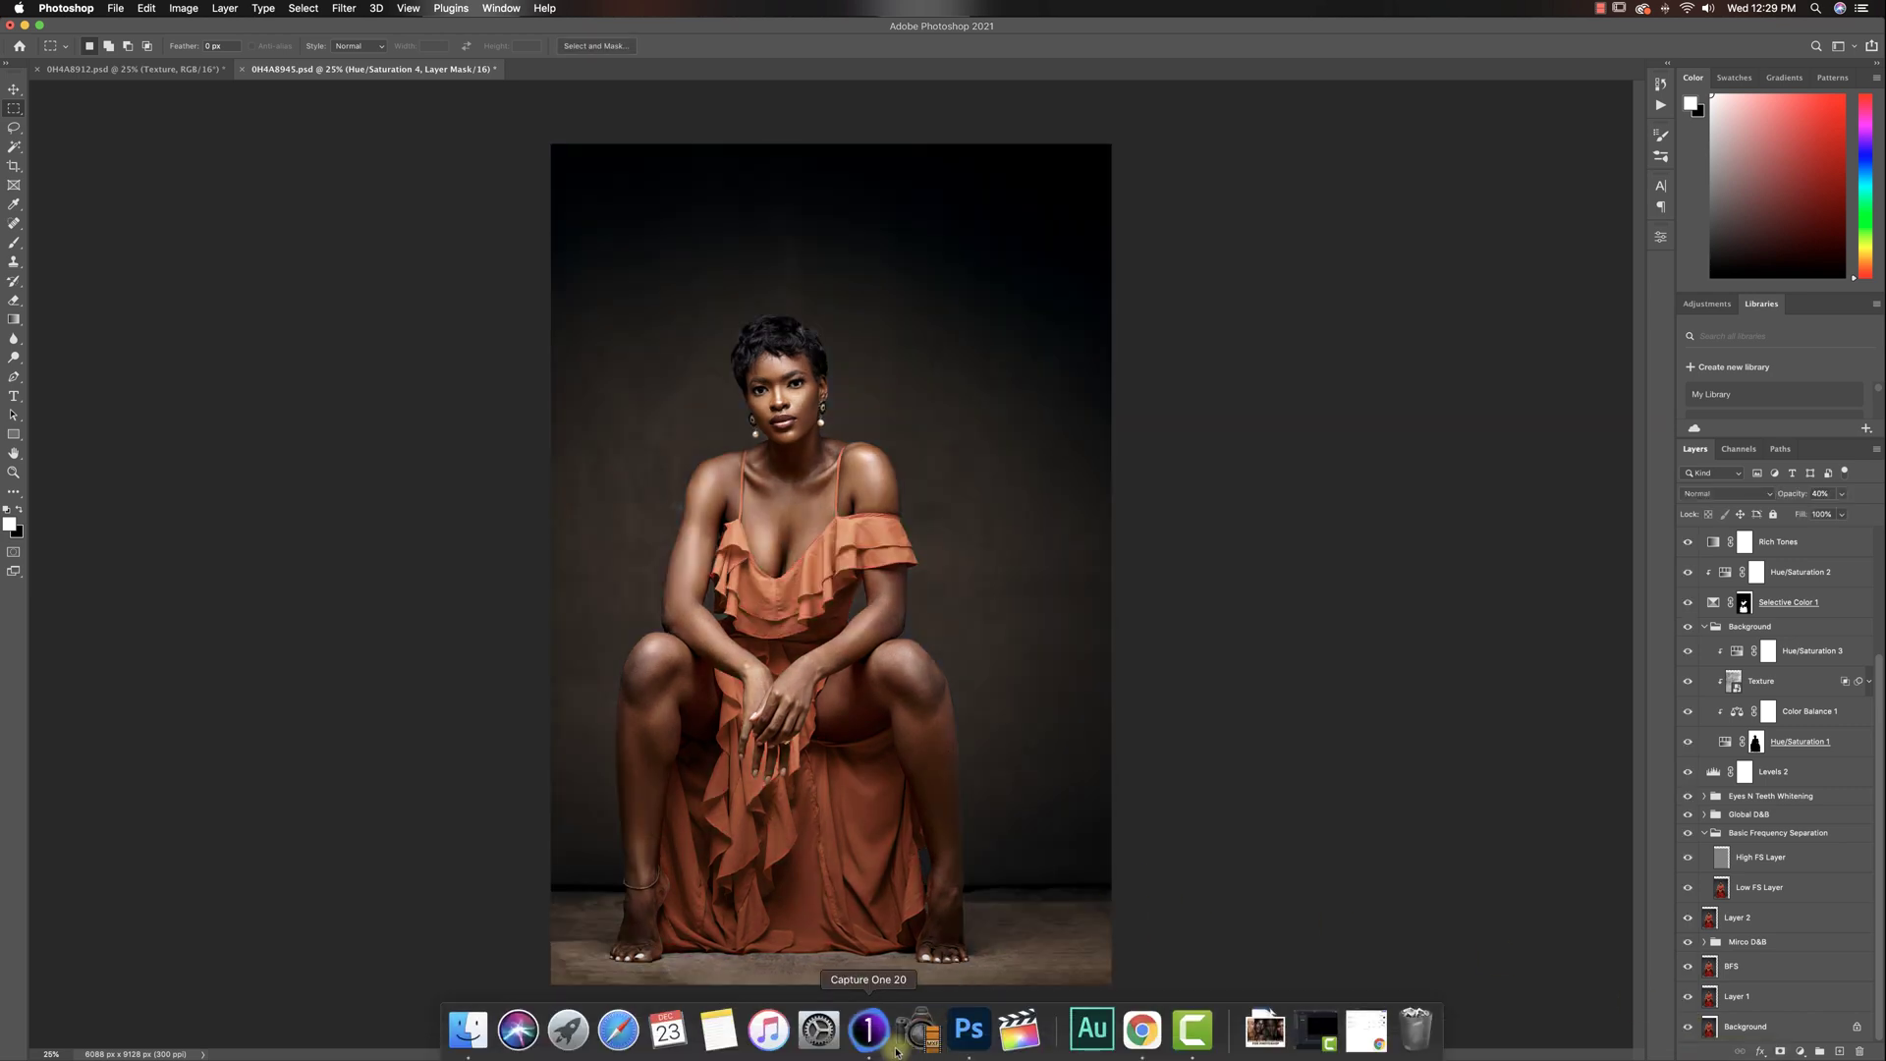
# - Switch to Capture One and review the Master colour balance of 0H4A8945.psd
pyautogui.click(870, 1031)
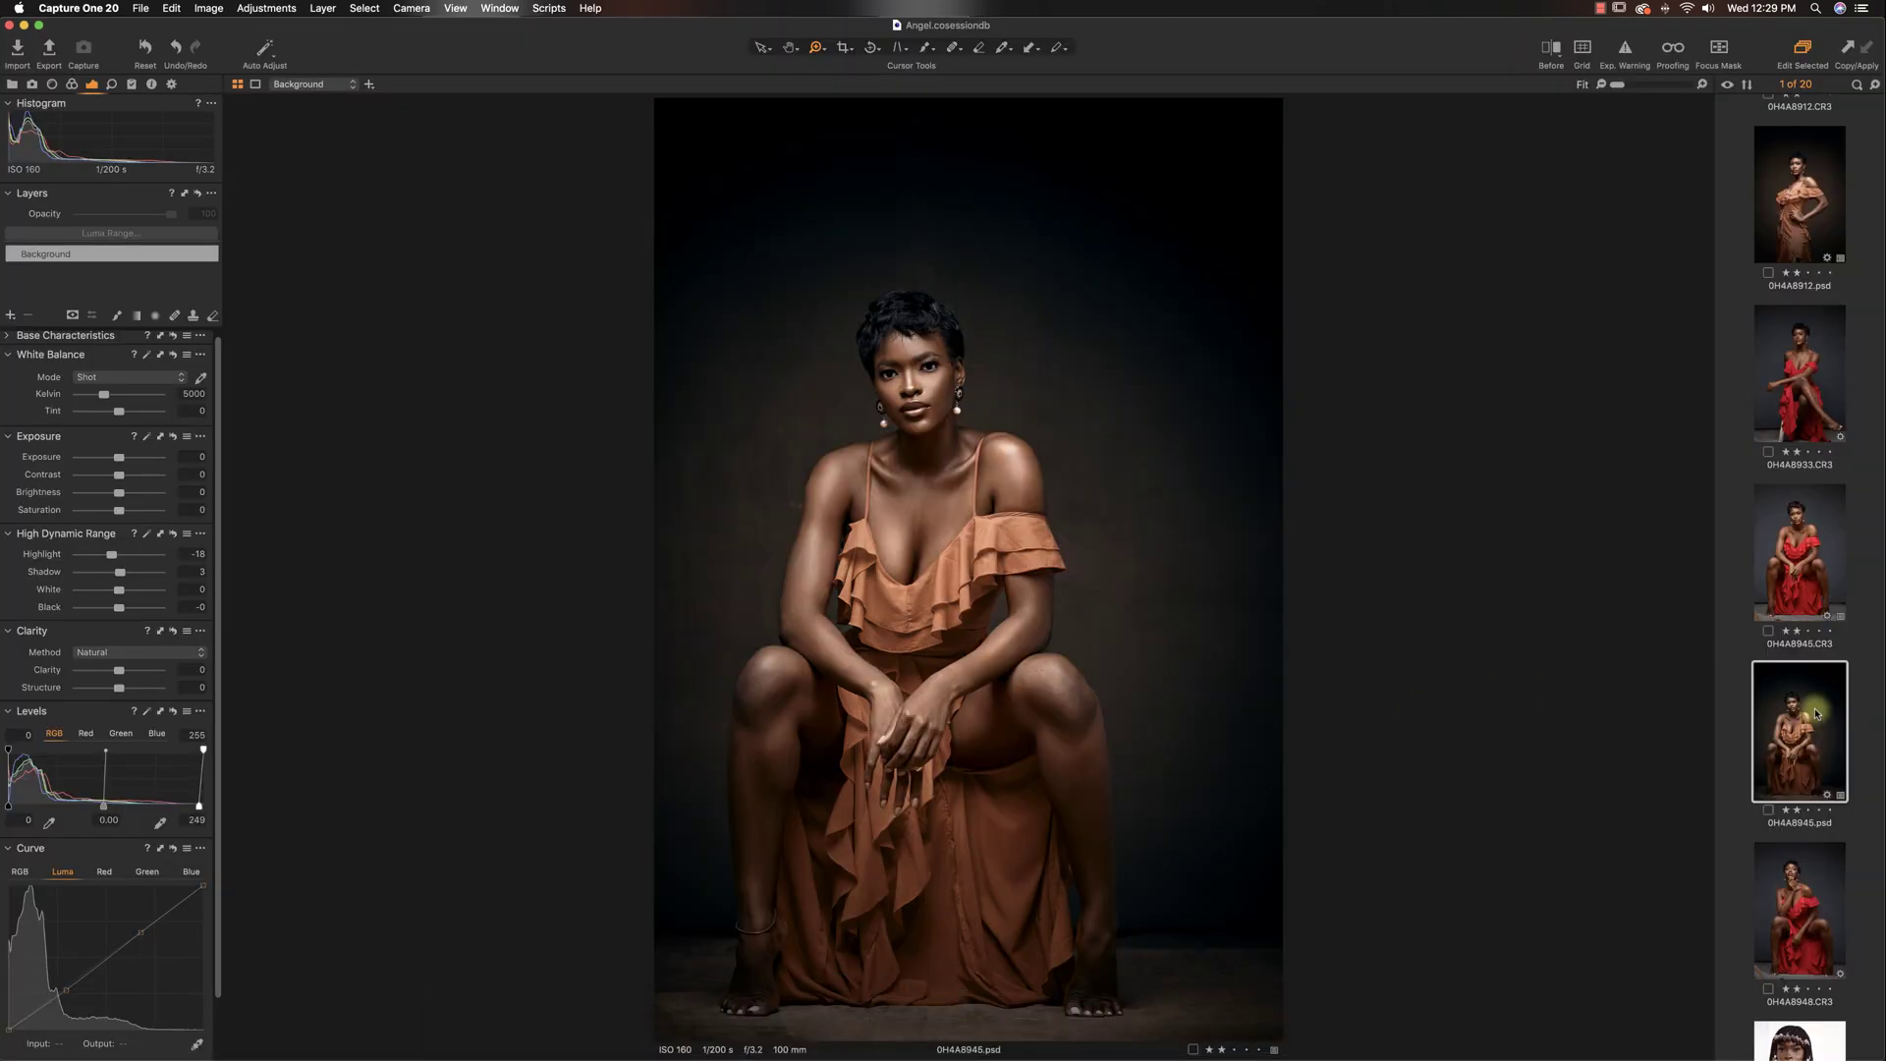
pyautogui.click(71, 84)
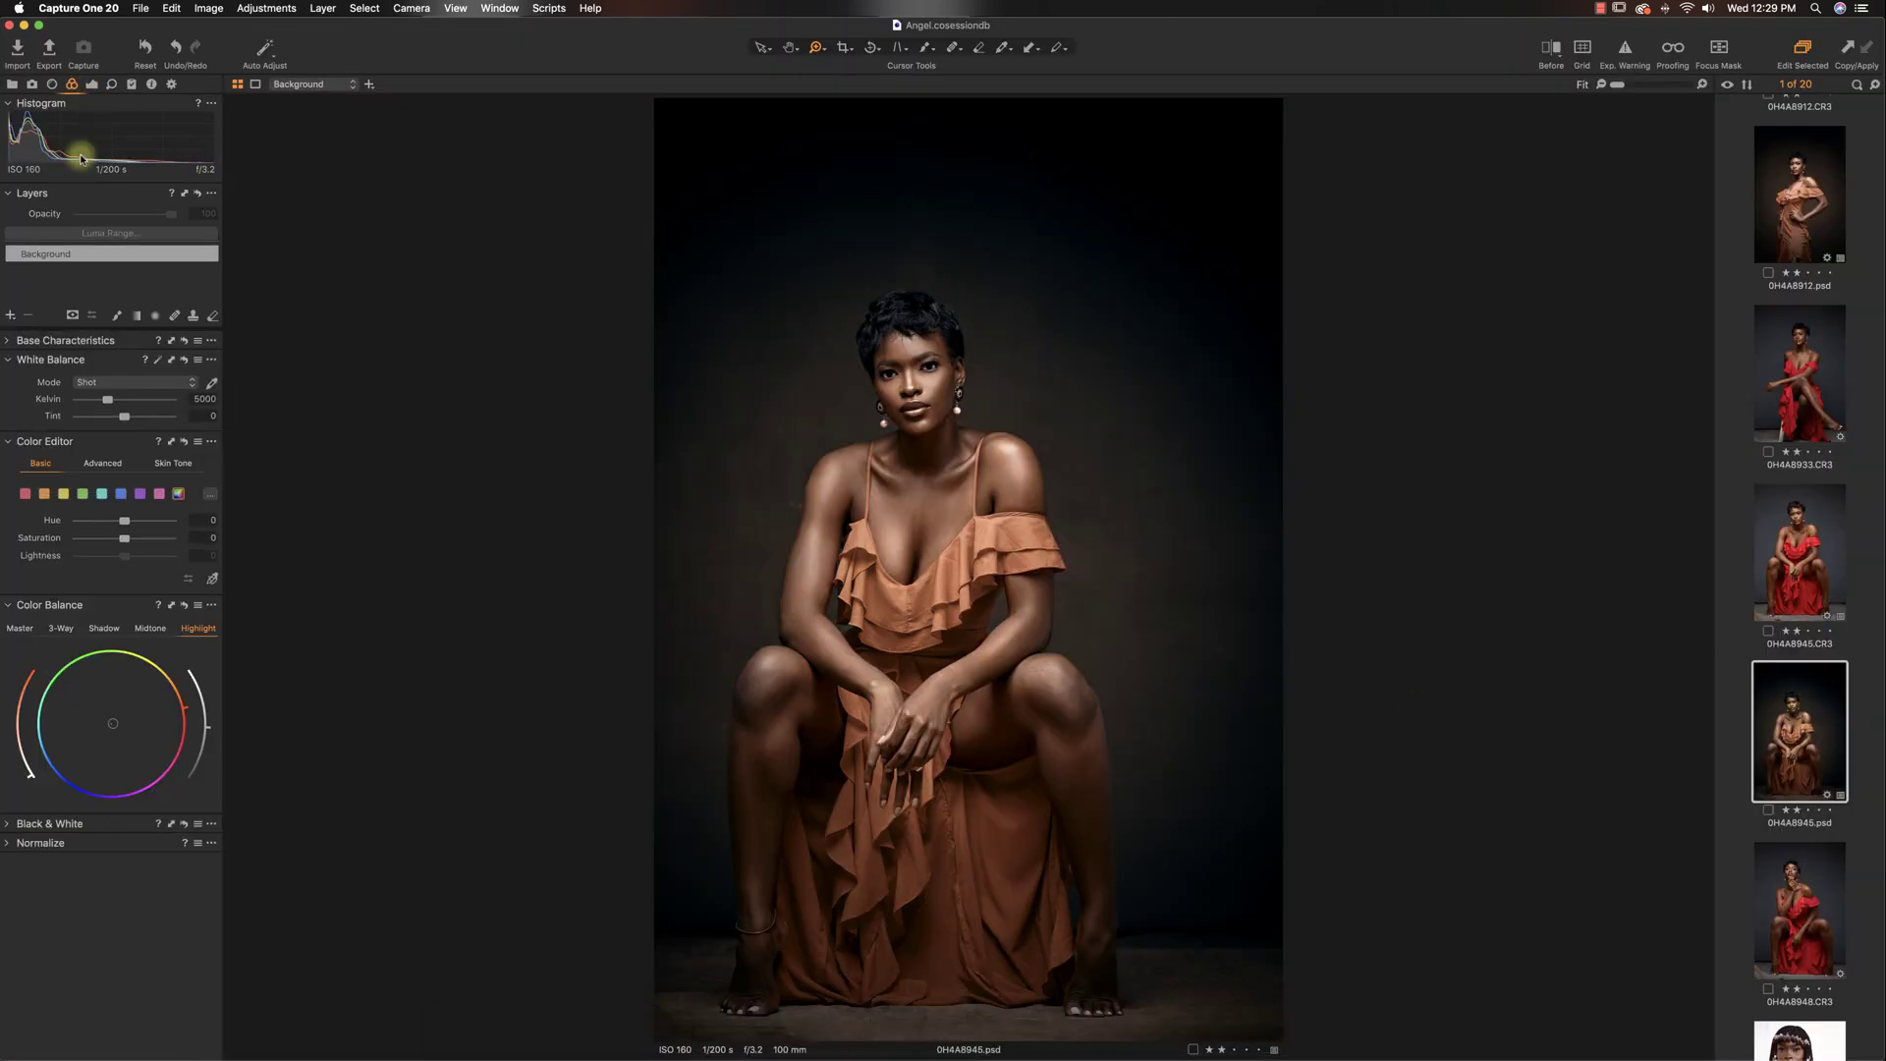
pyautogui.click(20, 628)
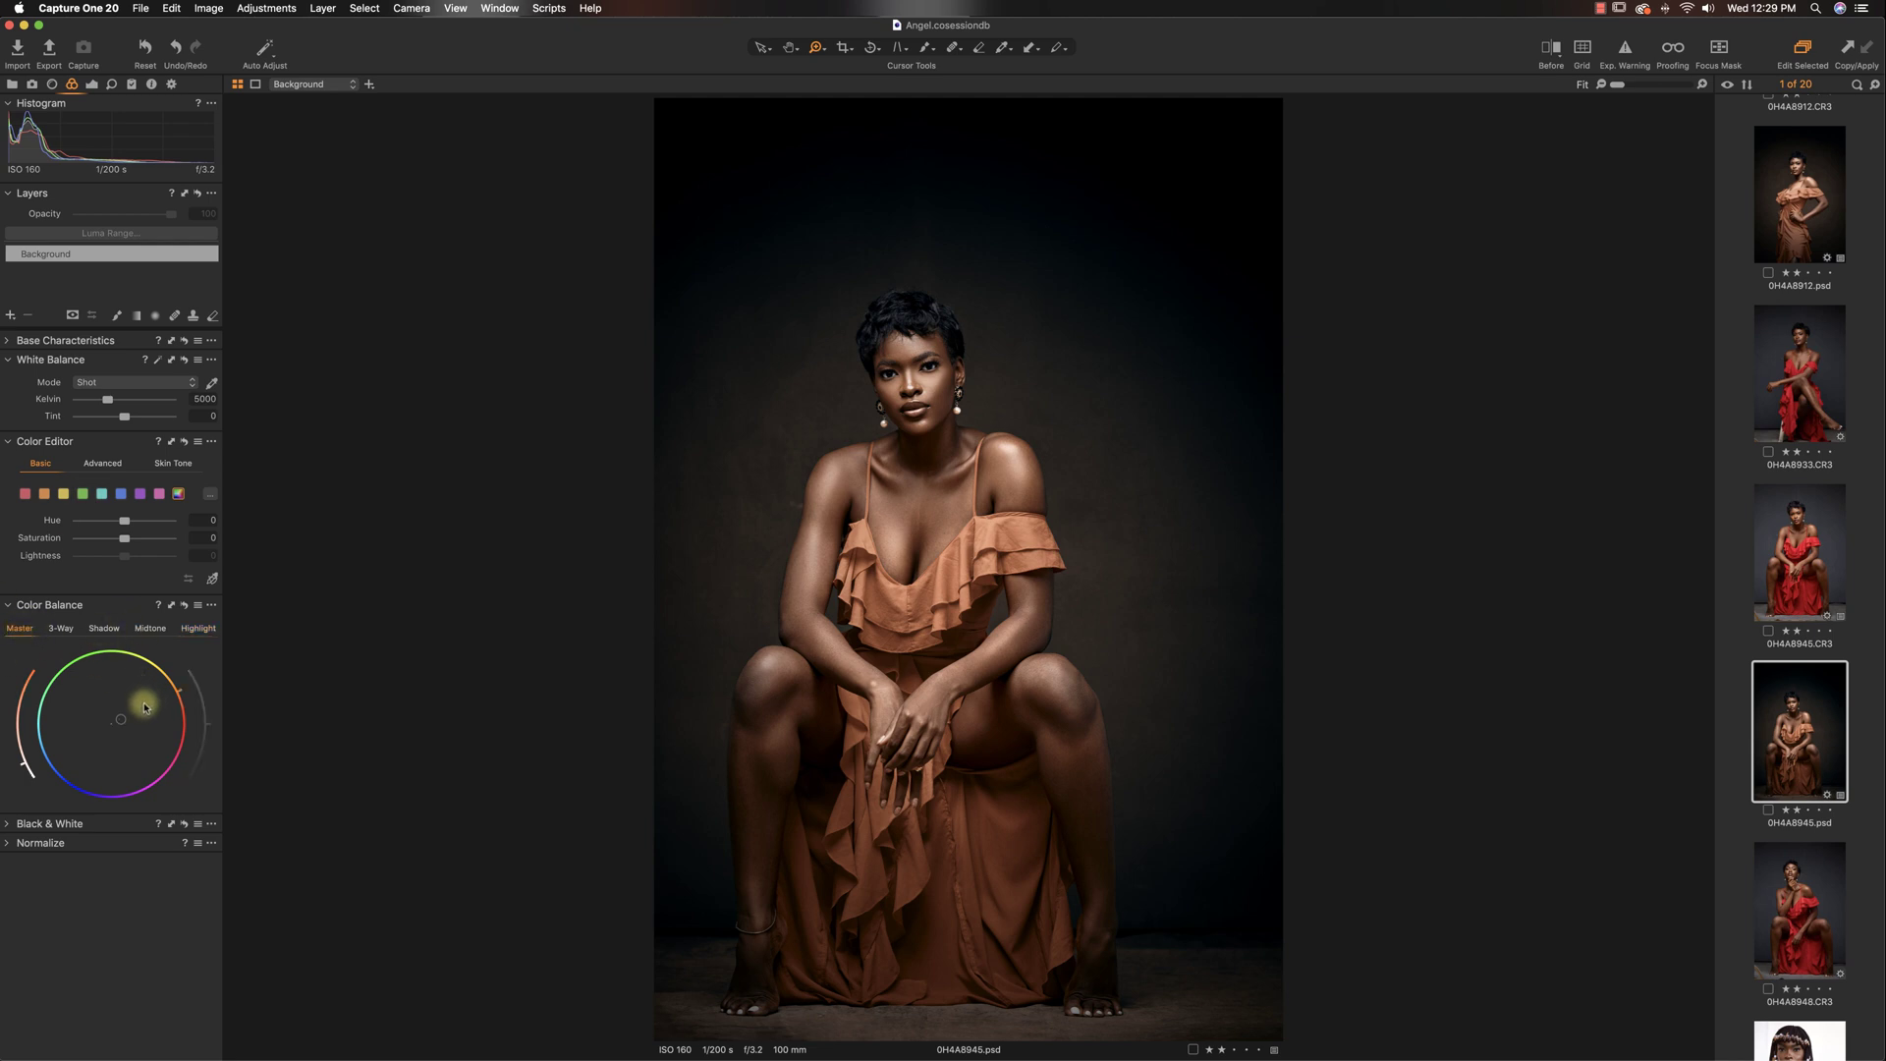
# - Toggle the Before view of 0H4A8945.psd on and off to compare the colour grade with the ungraded image
pyautogui.click(1551, 46)
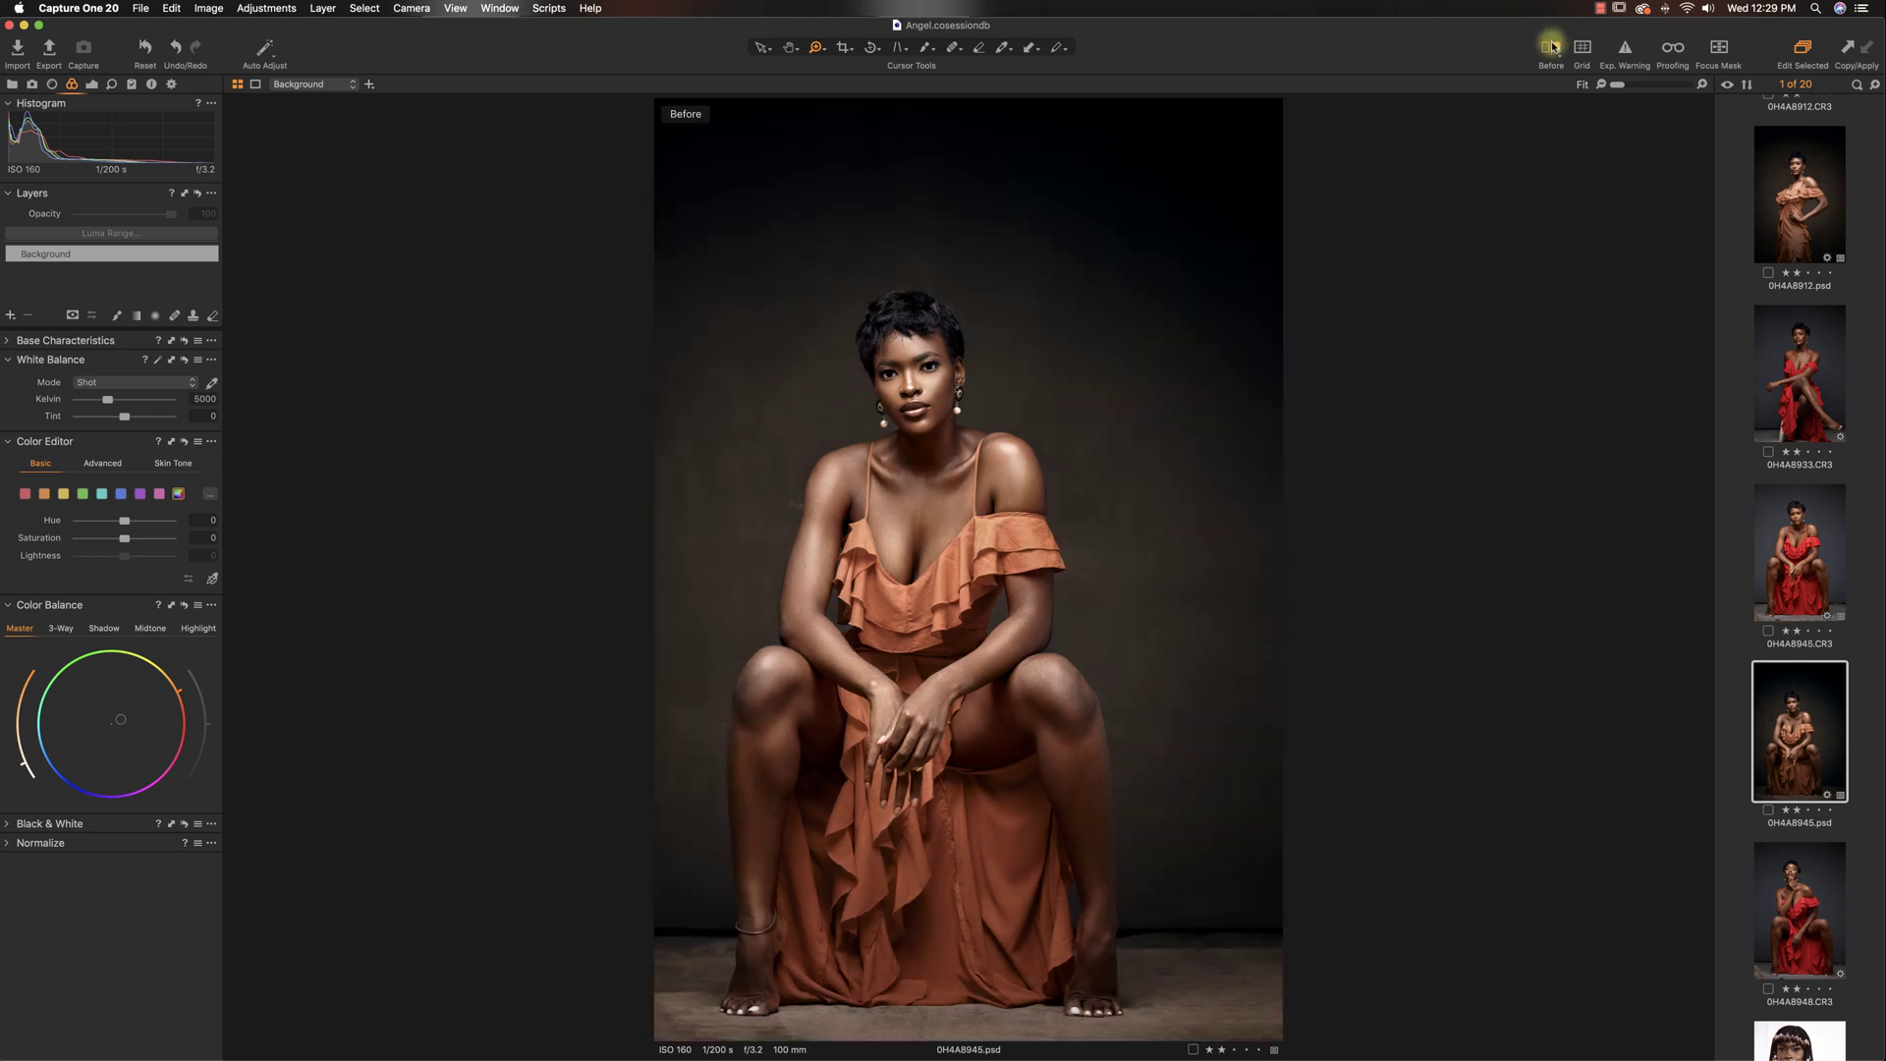
pyautogui.rightClick(1552, 46)
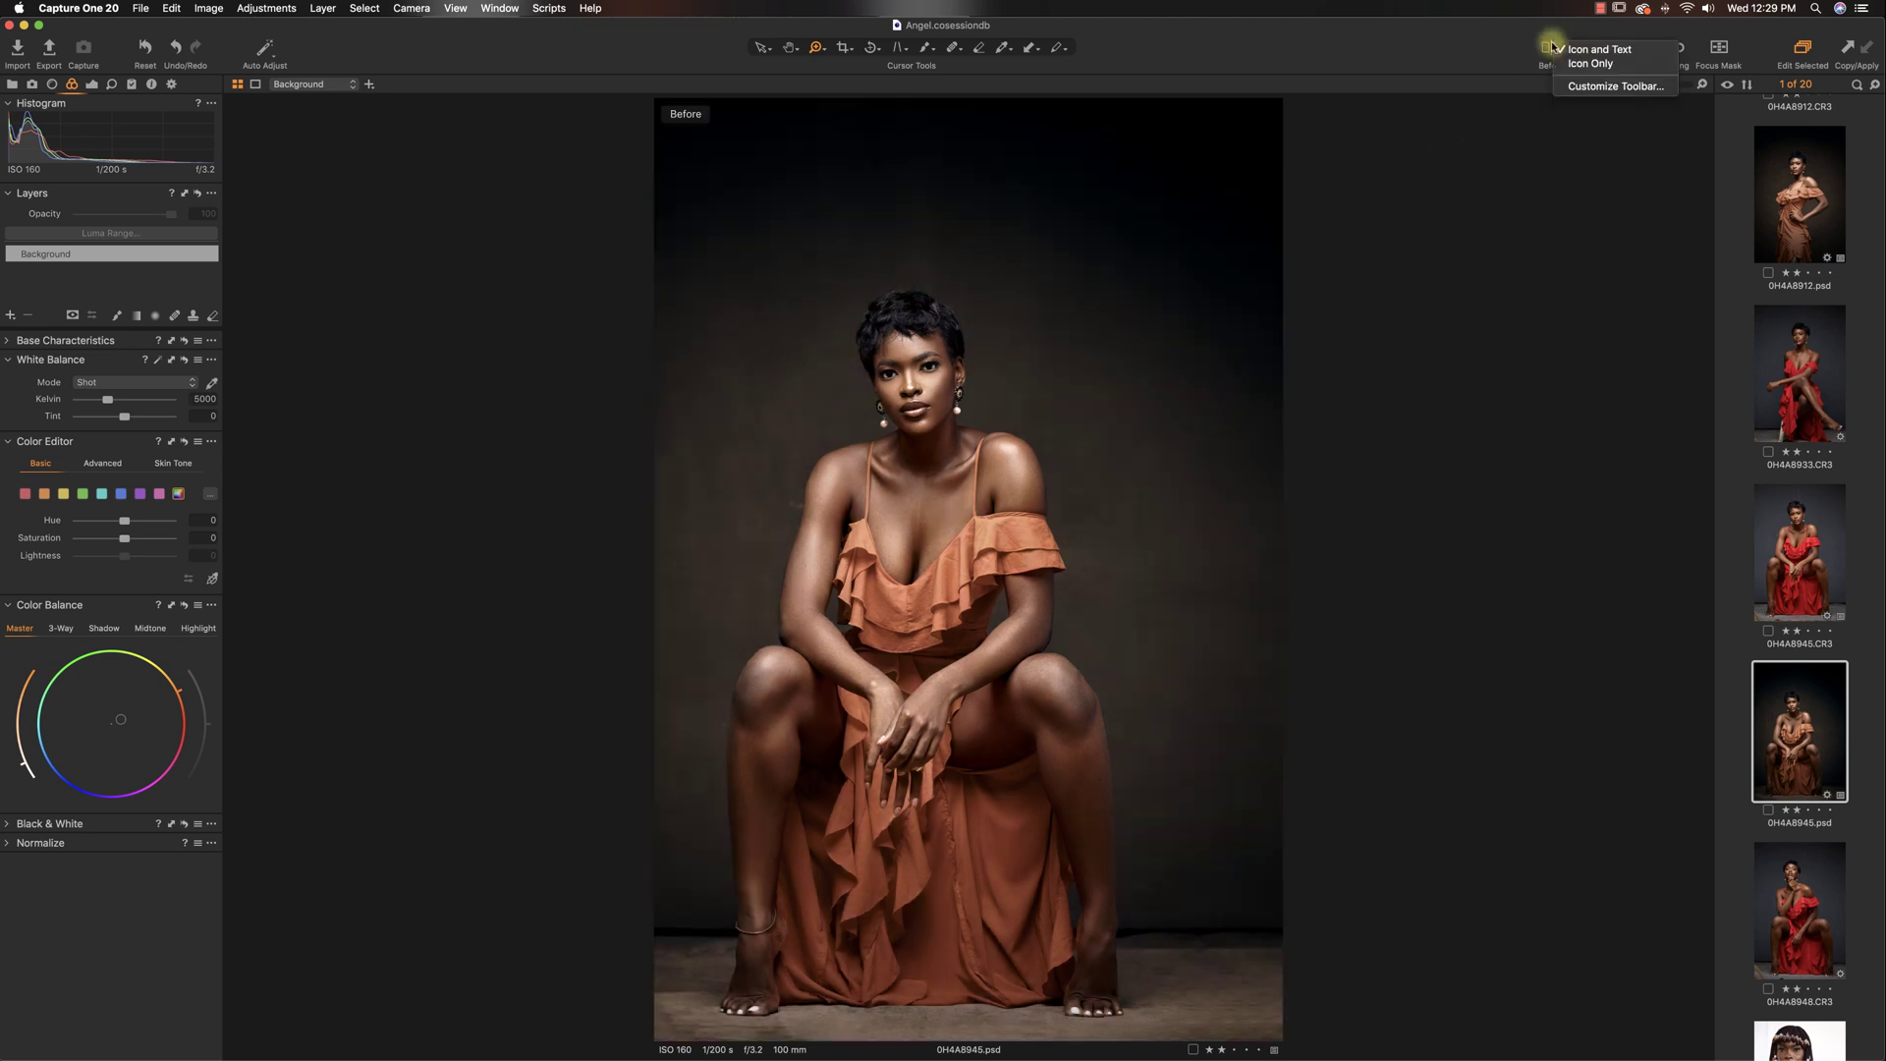
pyautogui.click(1549, 47)
pyautogui.click(1548, 48)
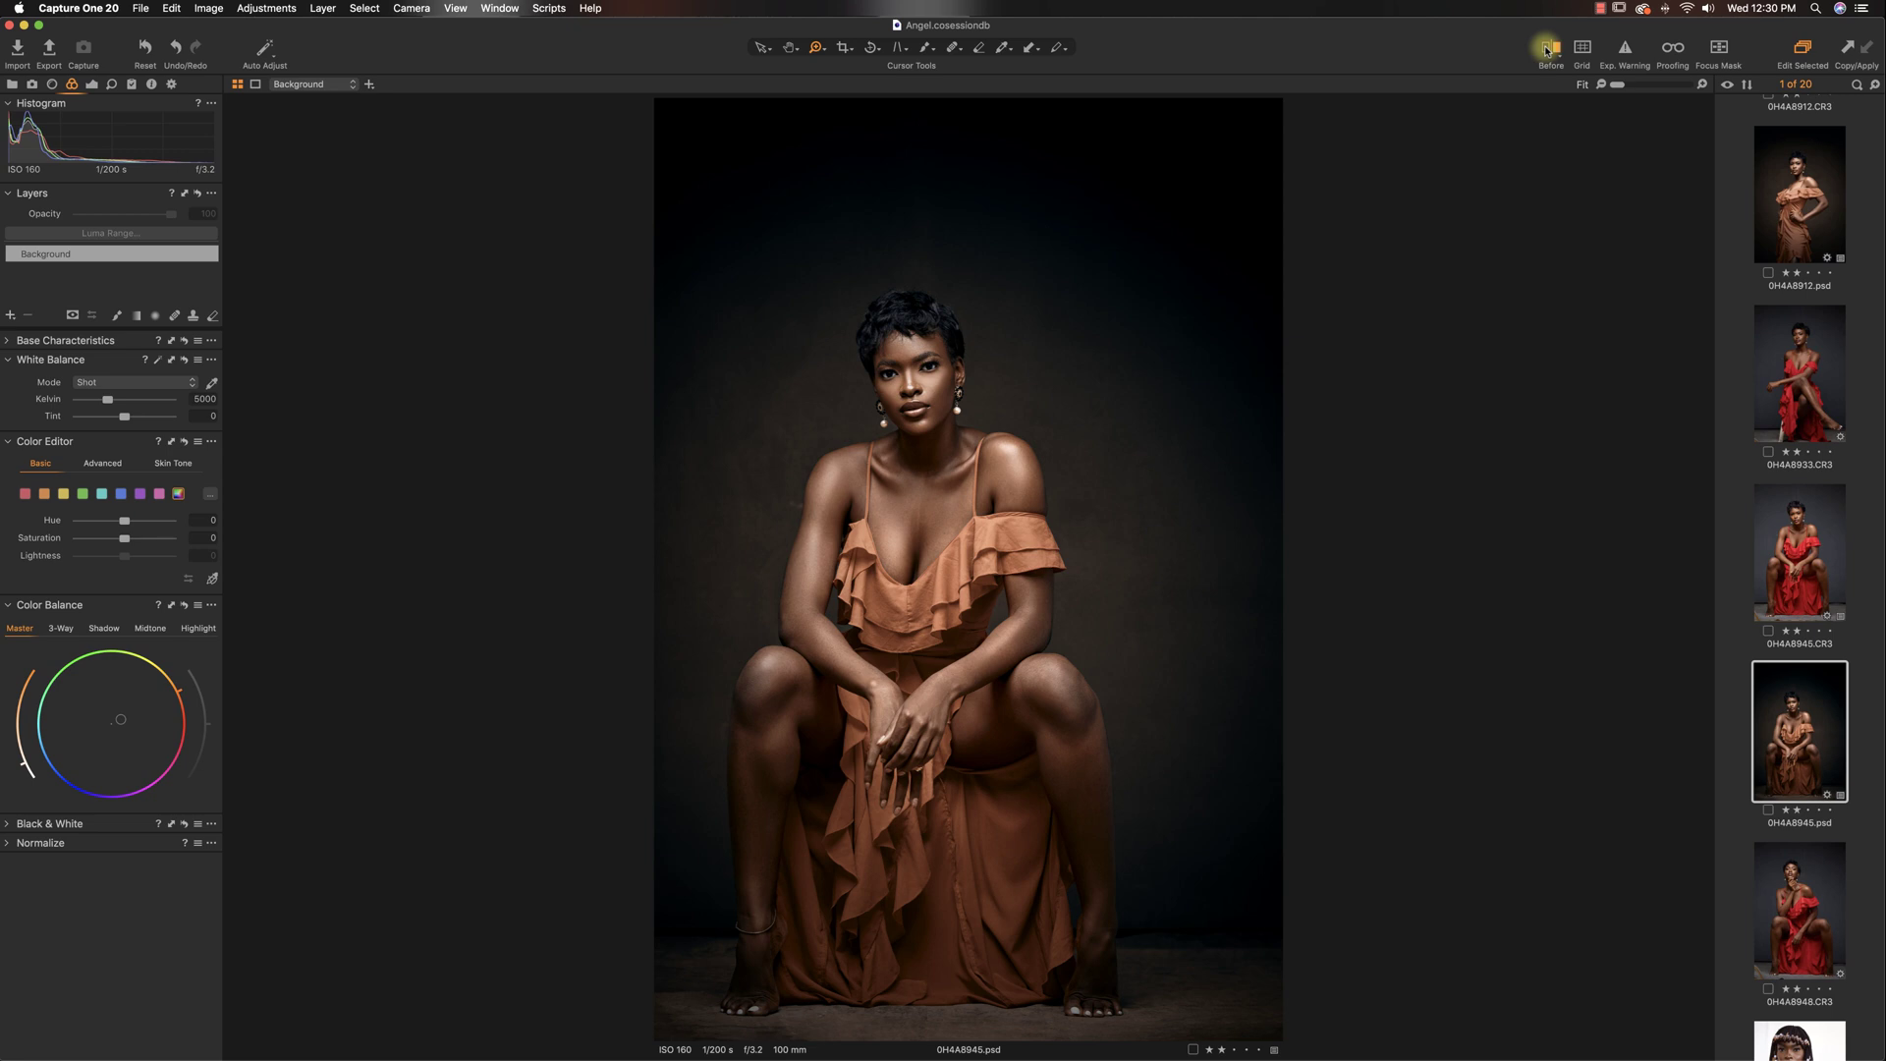
pyautogui.click(1548, 49)
pyautogui.click(1547, 49)
# - Try shifting the Shadow colour balance strongly toward blue-teal and undo the change
pyautogui.click(103, 628)
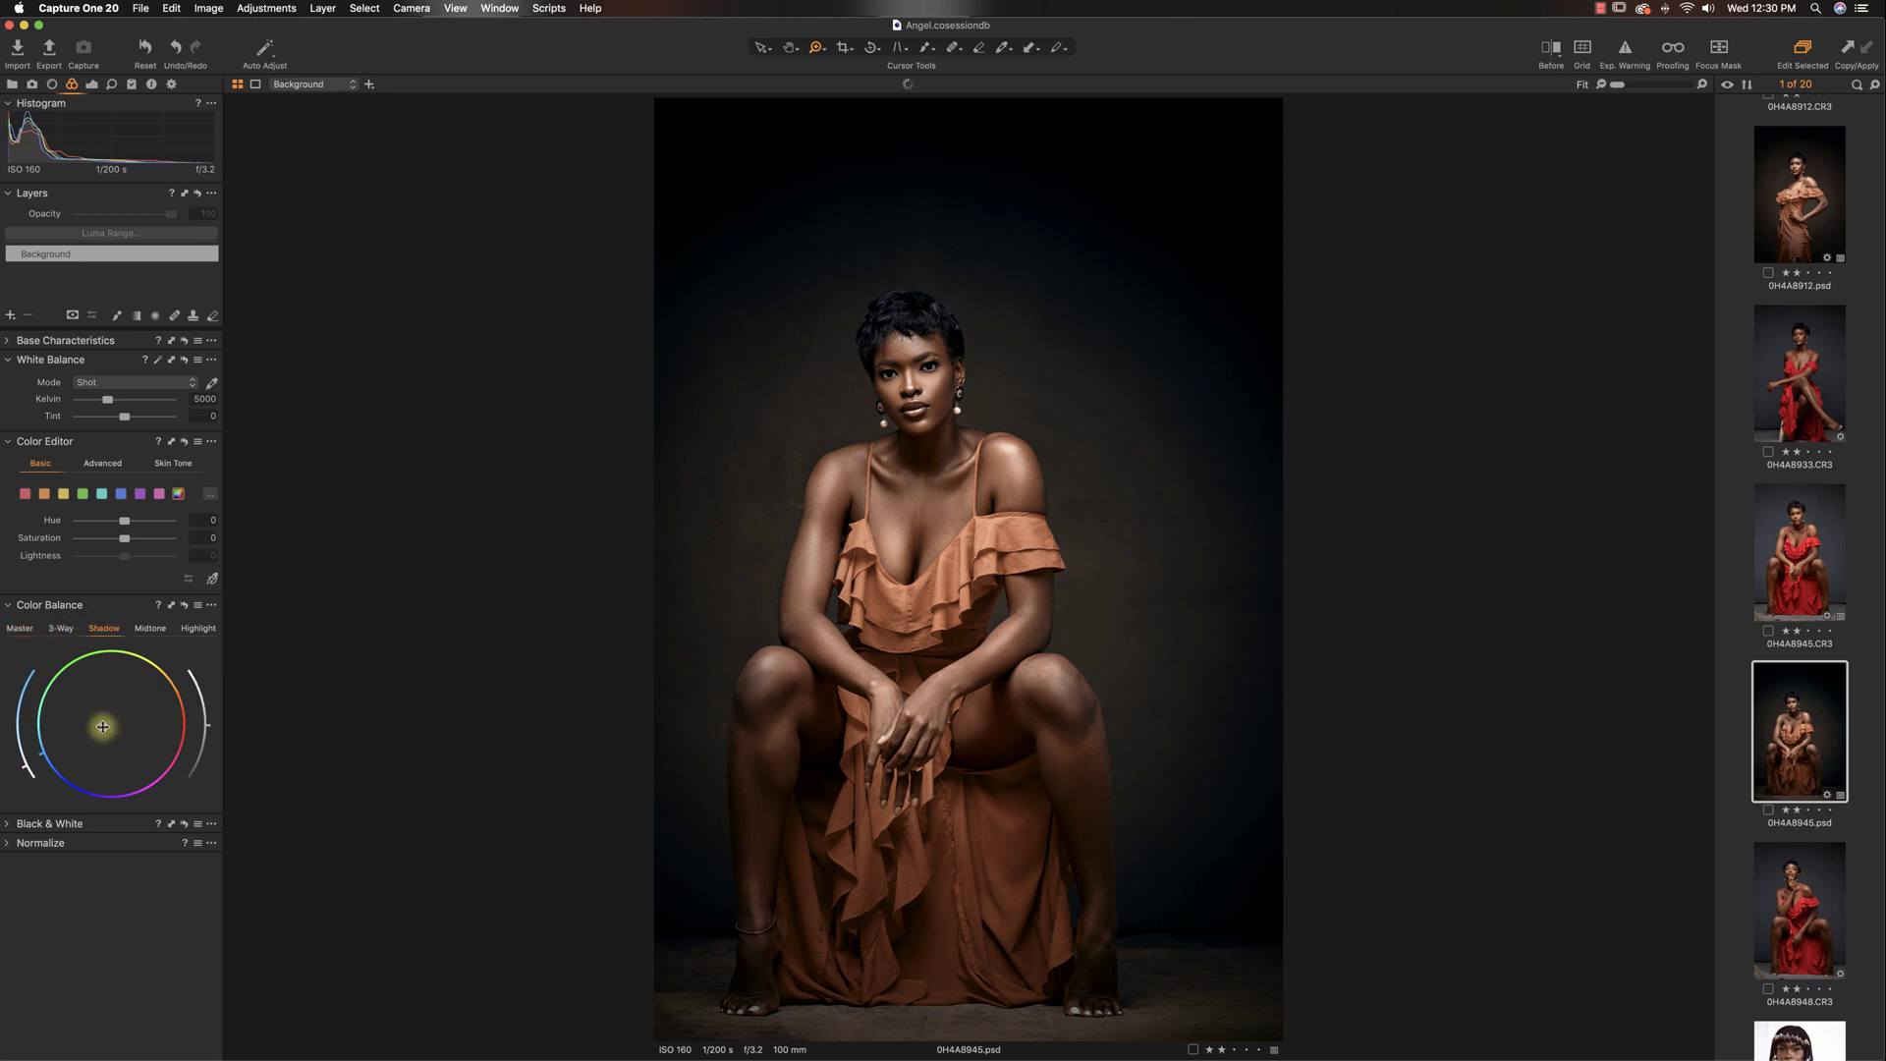
pyautogui.moveTo(103, 727); pyautogui.dragTo(69, 737)
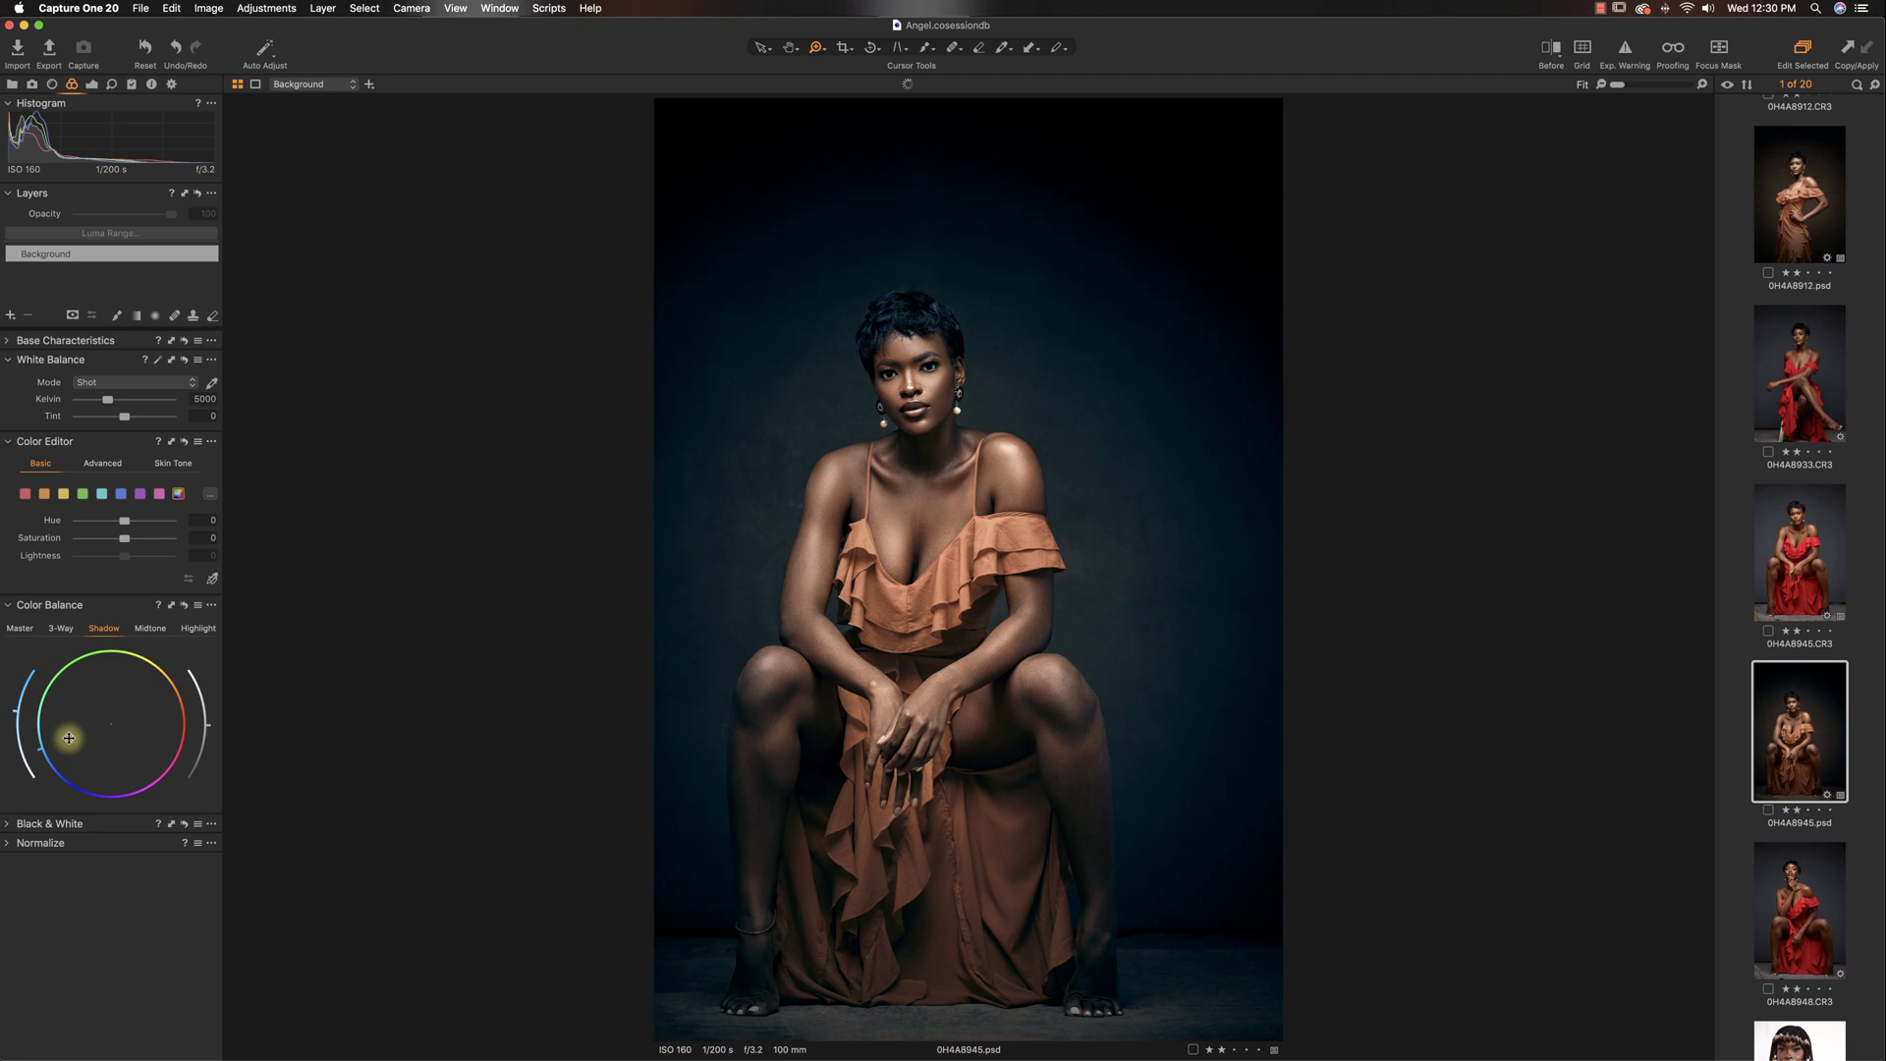
pyautogui.press('super+z')
# - Lower the Midtone lightness in Color Balance, and try maximum Midtone saturation before undoing it
pyautogui.click(147, 628)
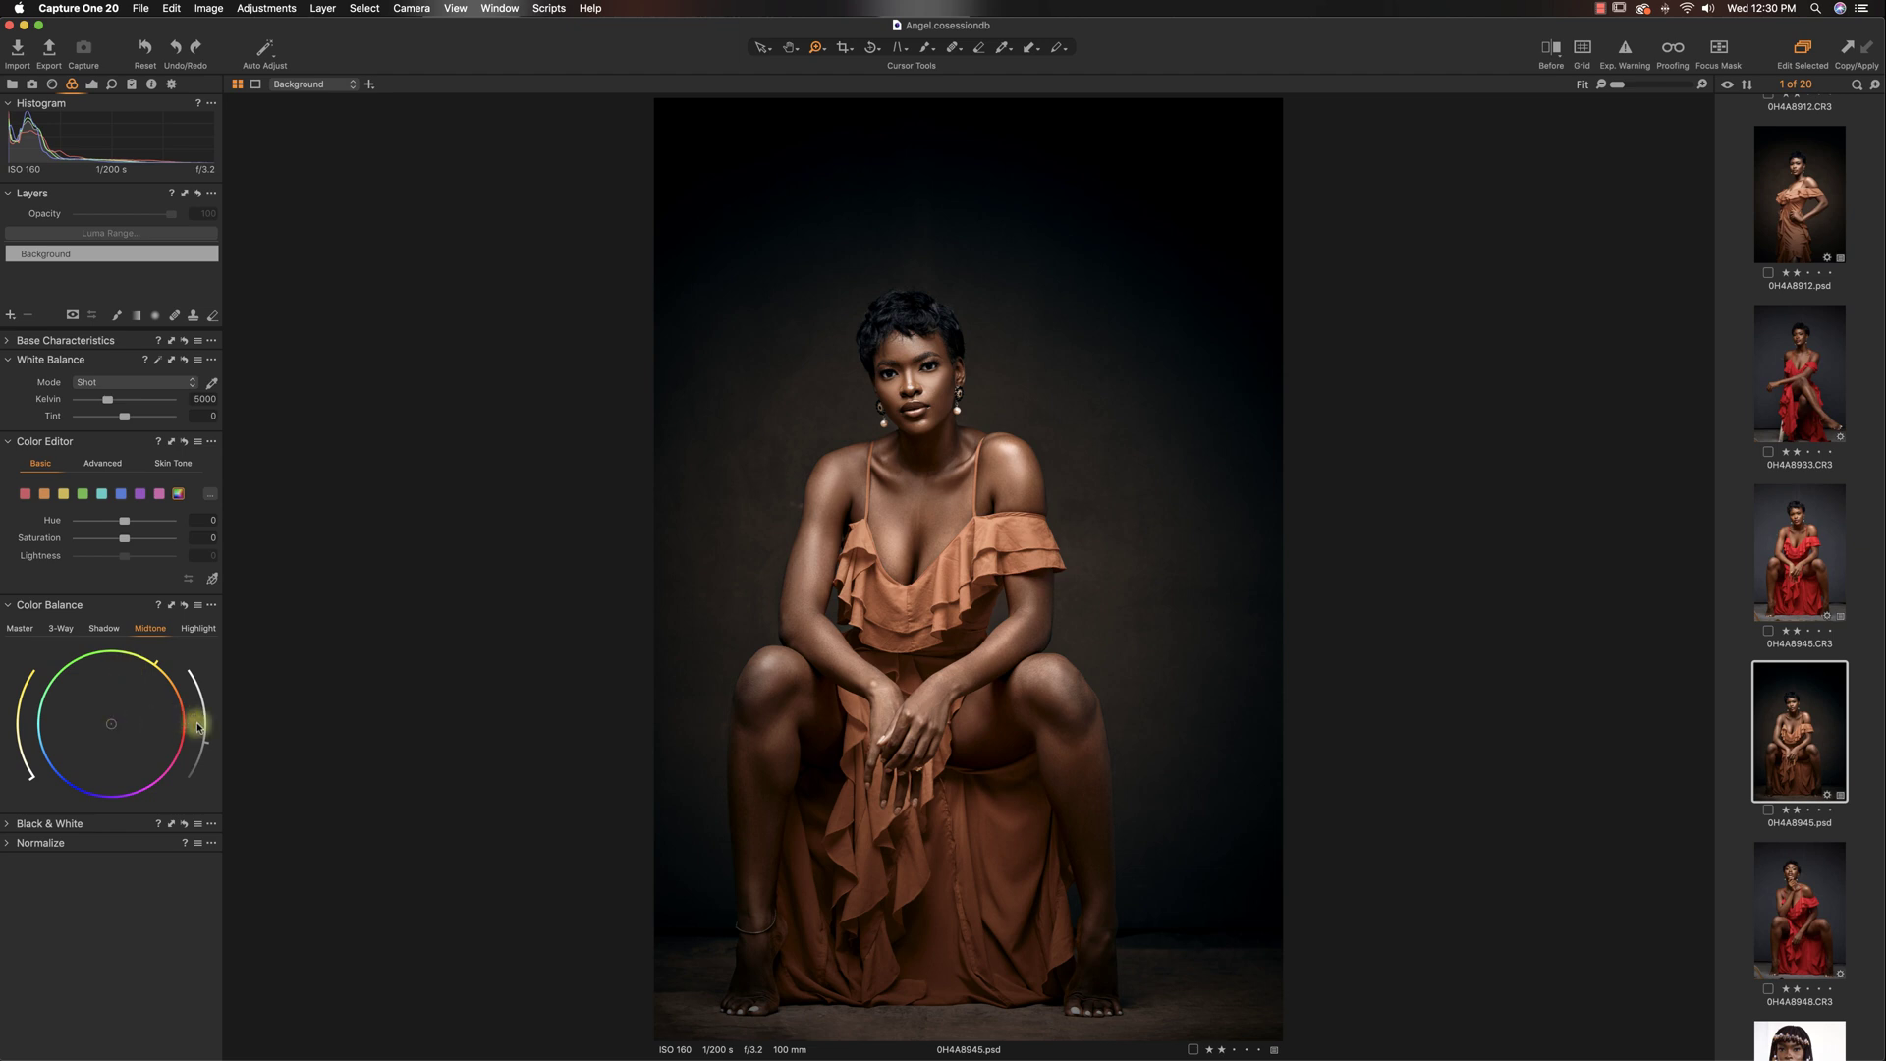
pyautogui.moveTo(198, 726)
pyautogui.mouseDown()
pyautogui.moveTo(208, 746)
pyautogui.moveTo(197, 692)
pyautogui.moveTo(195, 756)
pyautogui.mouseUp()
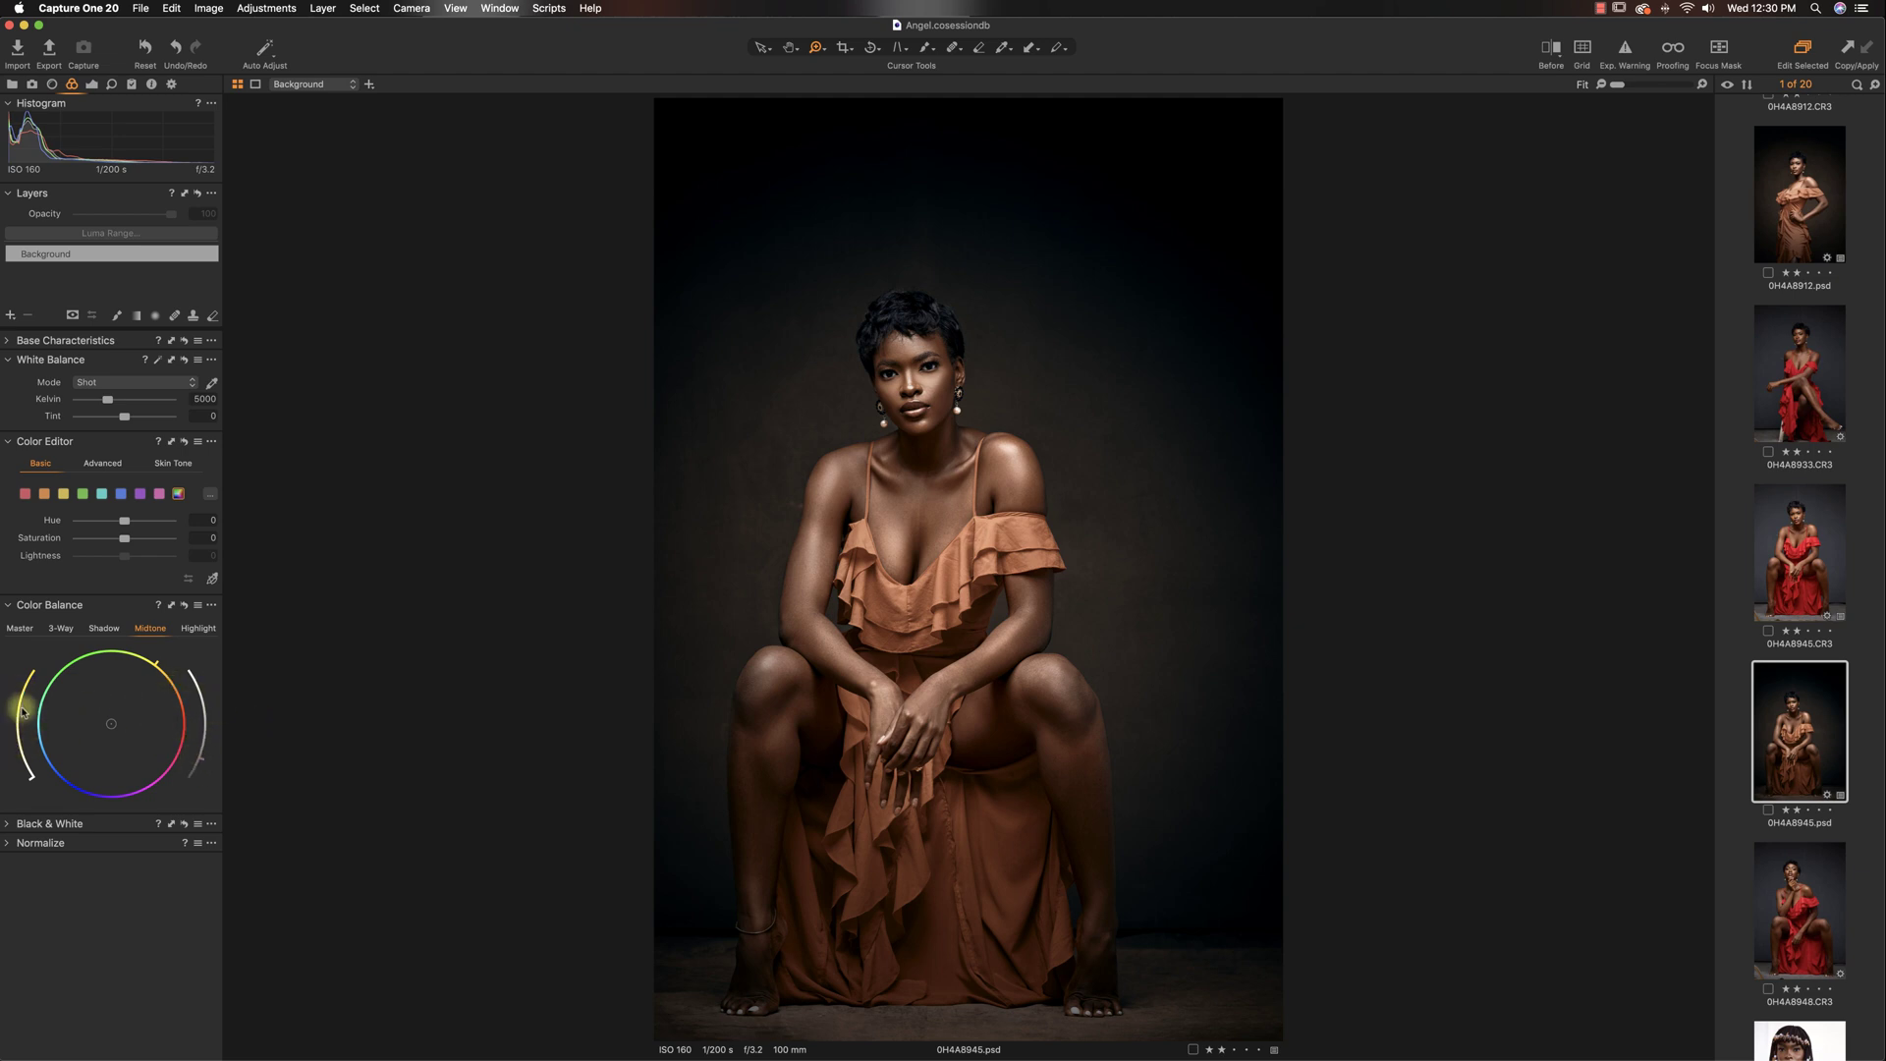
pyautogui.moveTo(187, 737)
pyautogui.mouseDown()
pyautogui.moveTo(186, 778)
pyautogui.moveTo(197, 765)
pyautogui.mouseUp()
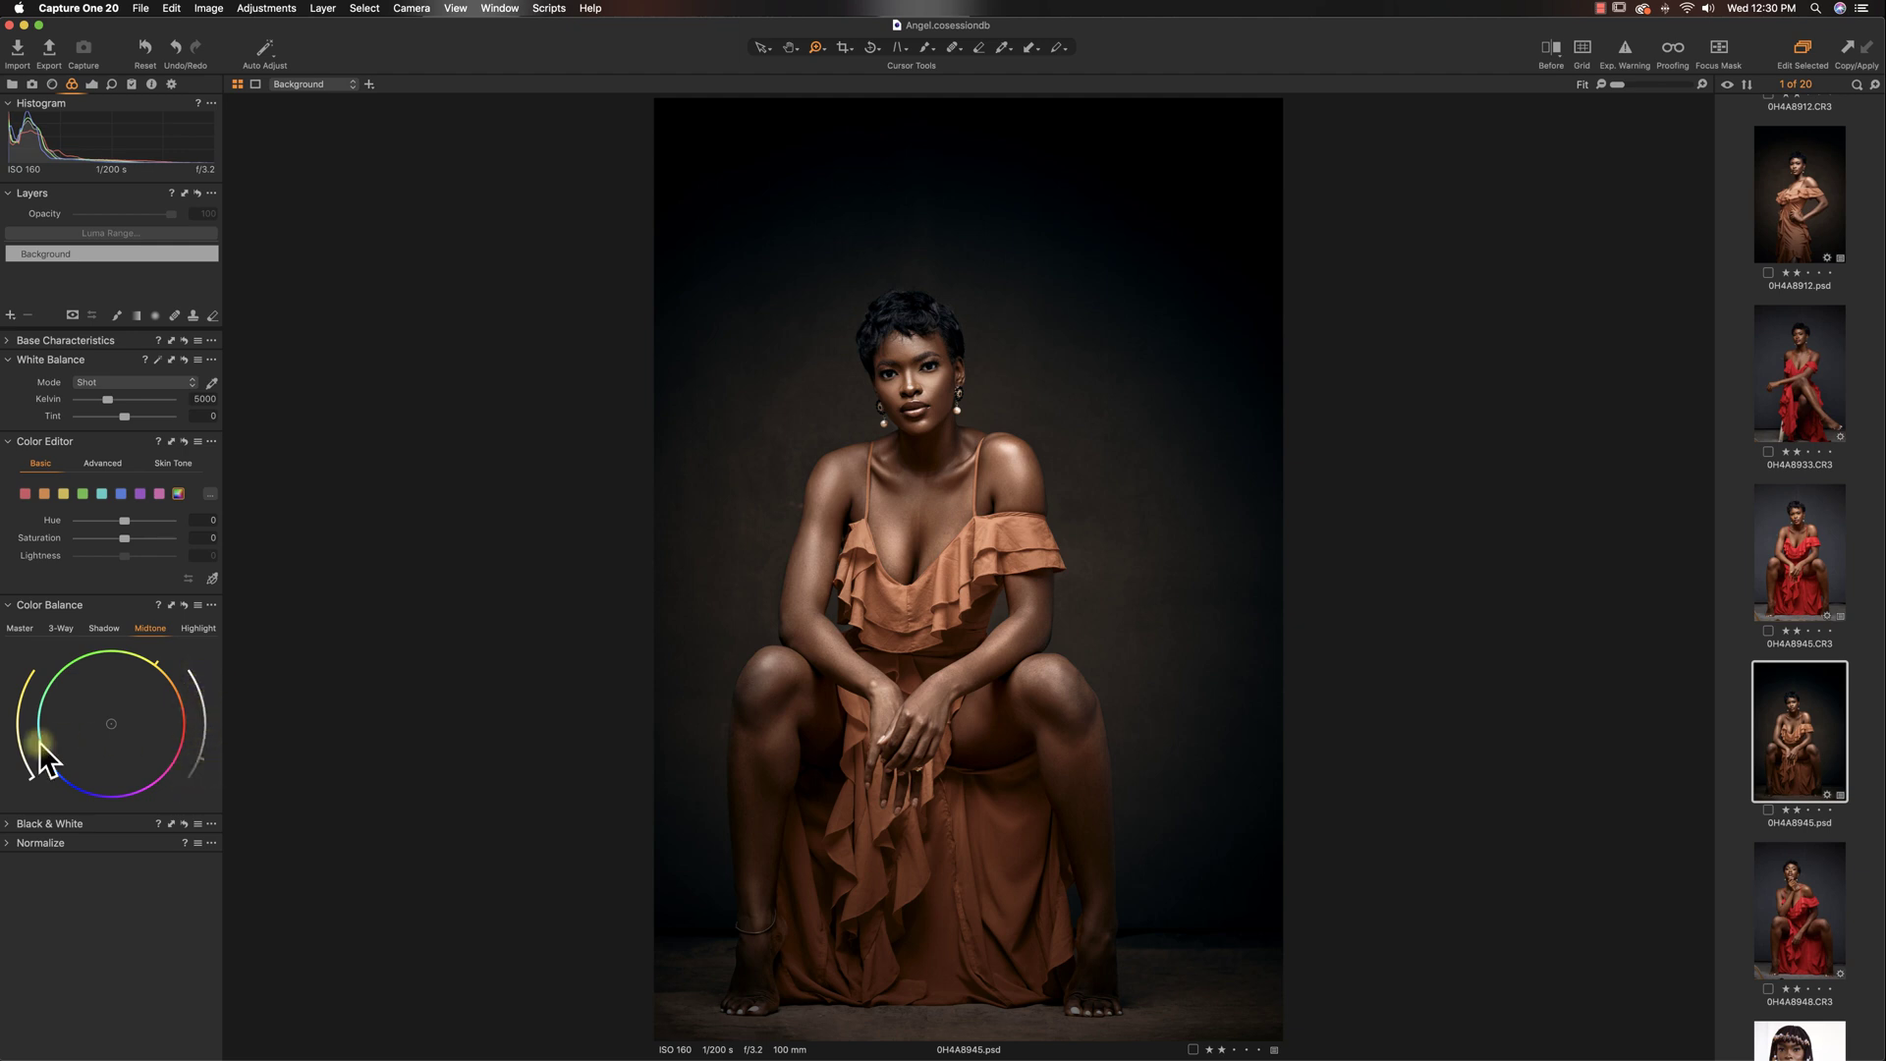
pyautogui.moveTo(27, 775); pyautogui.dragTo(34, 674)
pyautogui.press('super+z')
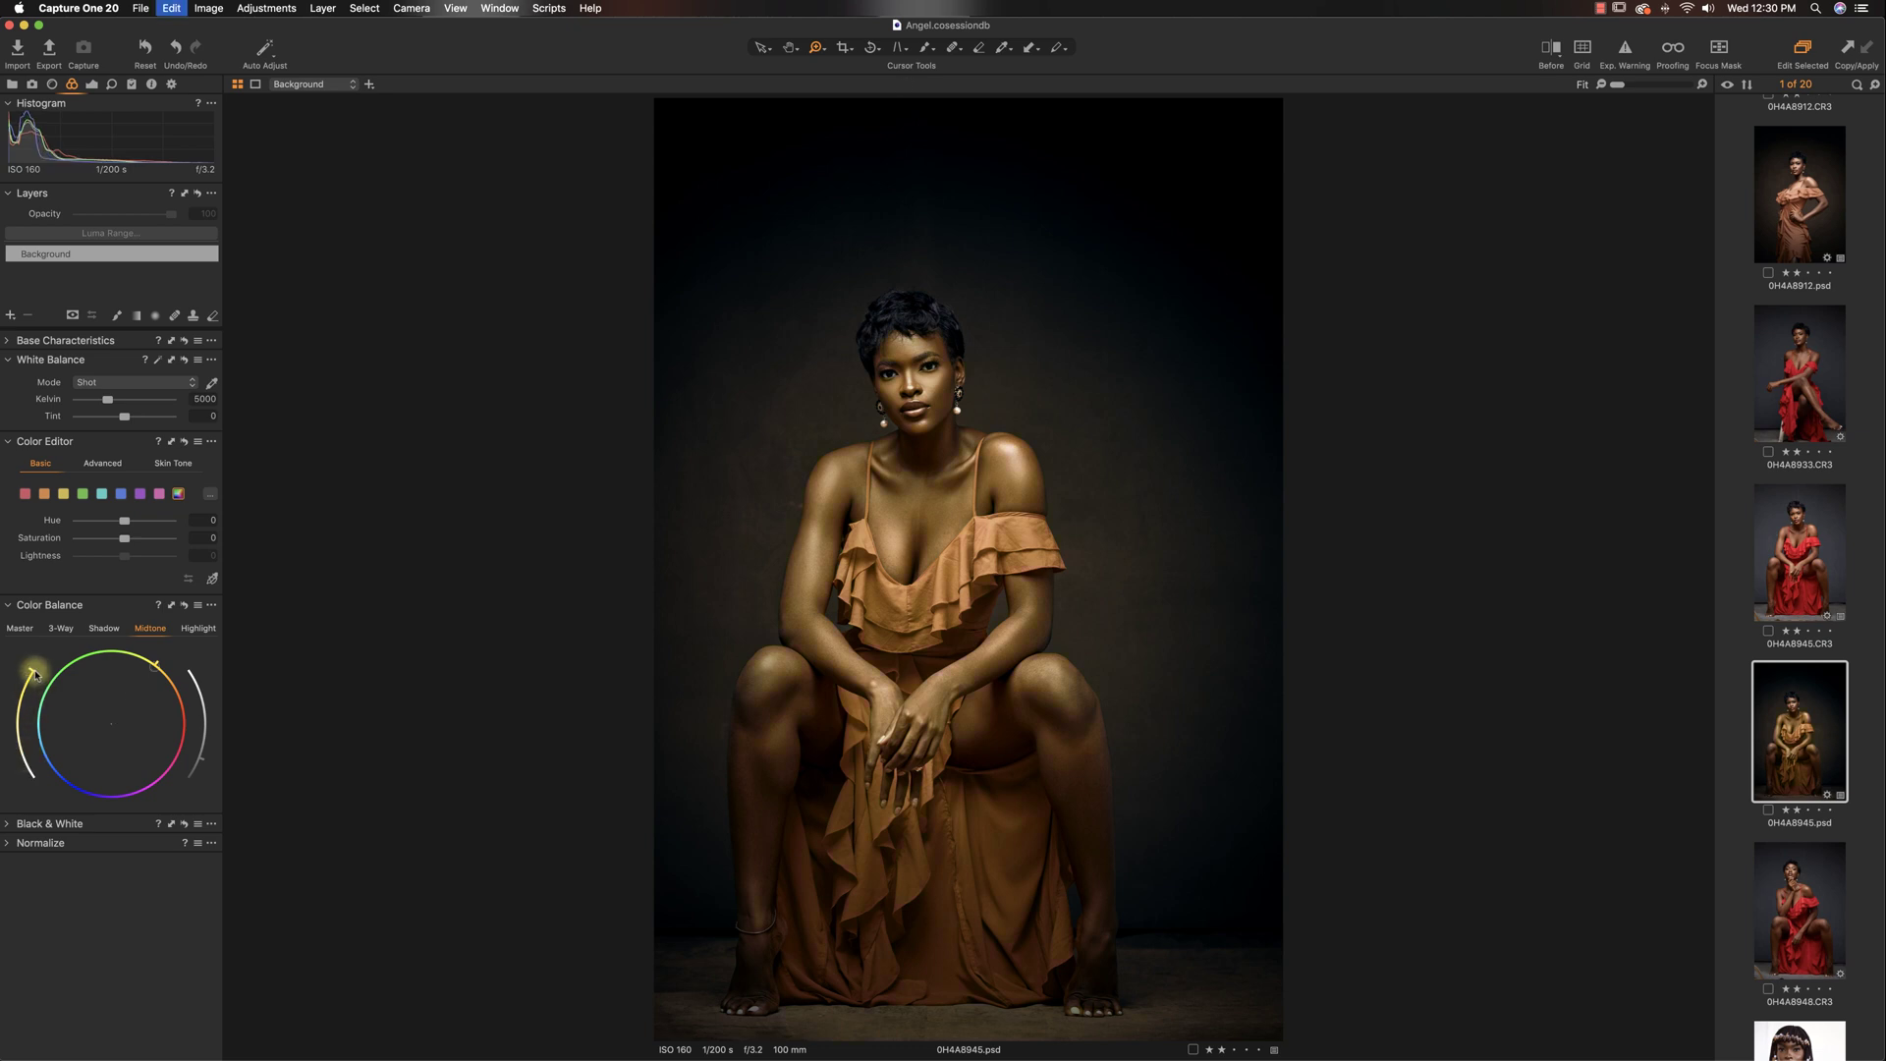
# - Undo the extreme Midtone saturation change and show the Highlight colour balance of 0H4A8945.psd
pyautogui.press('super+z')
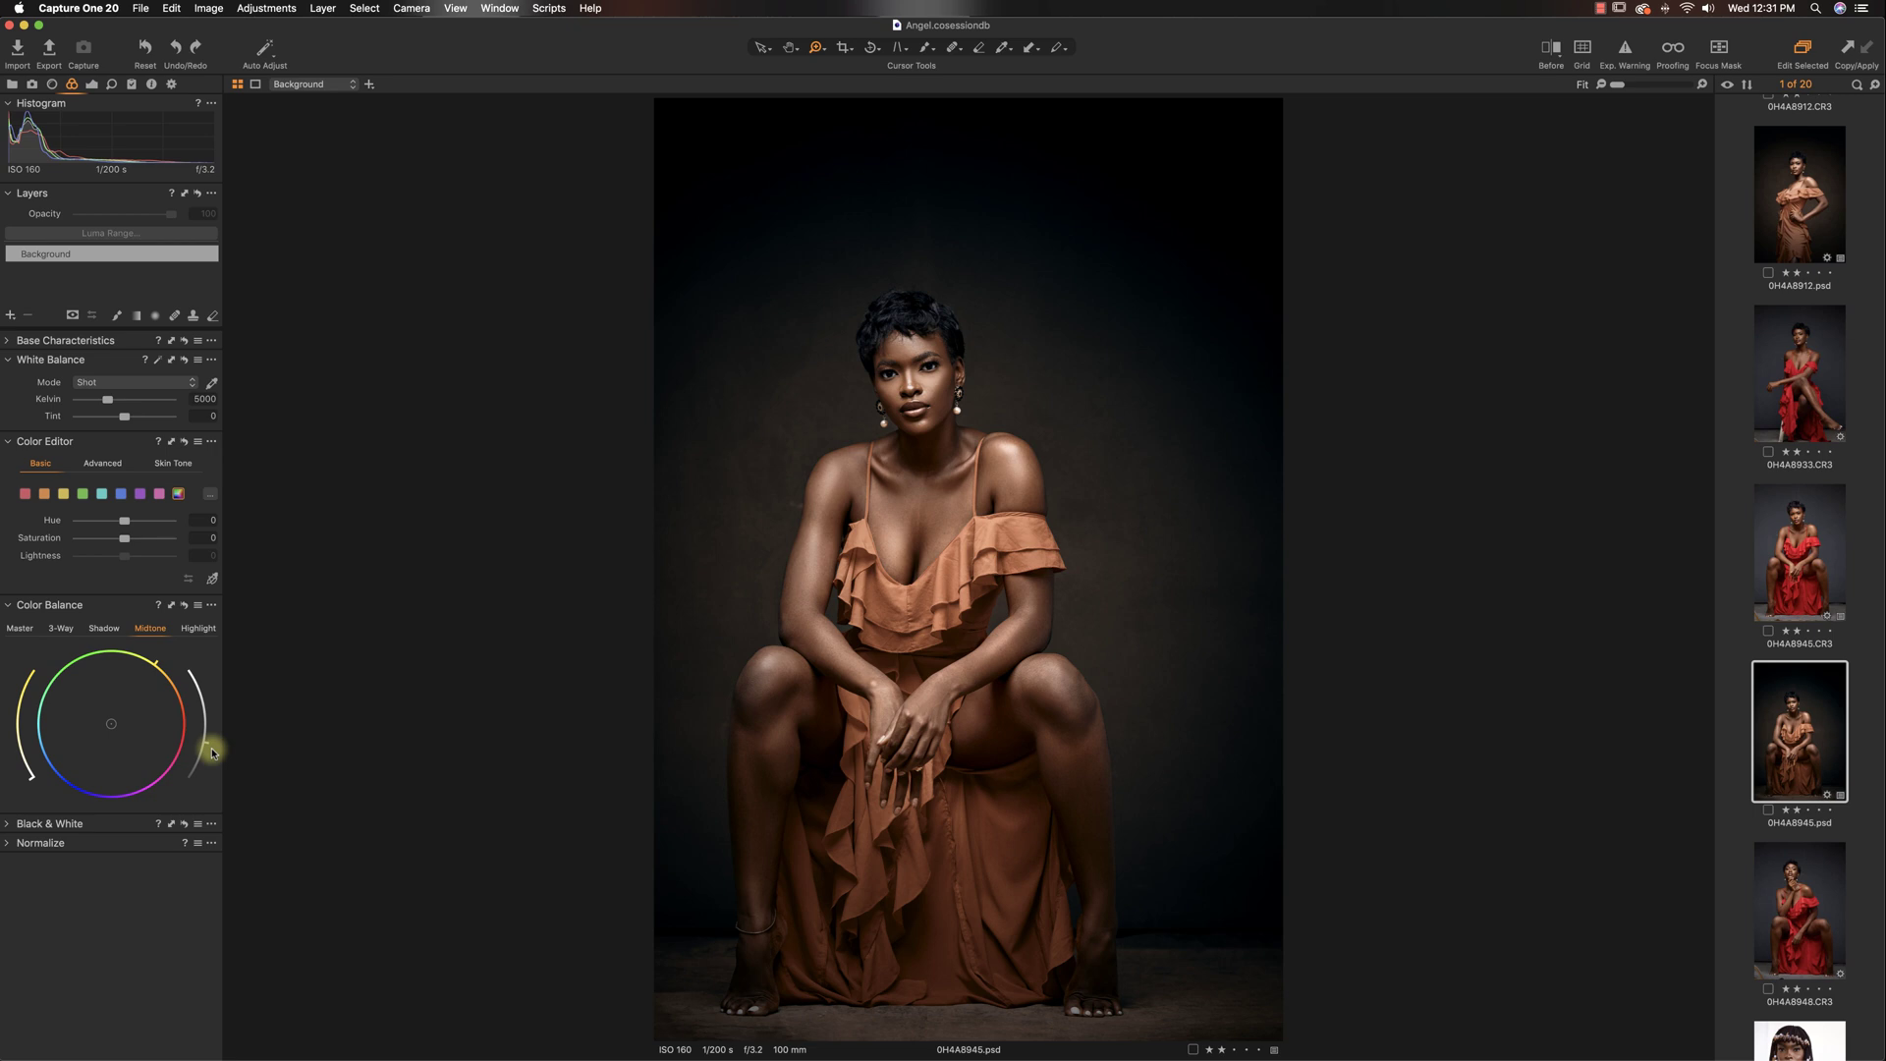
pyautogui.click(198, 630)
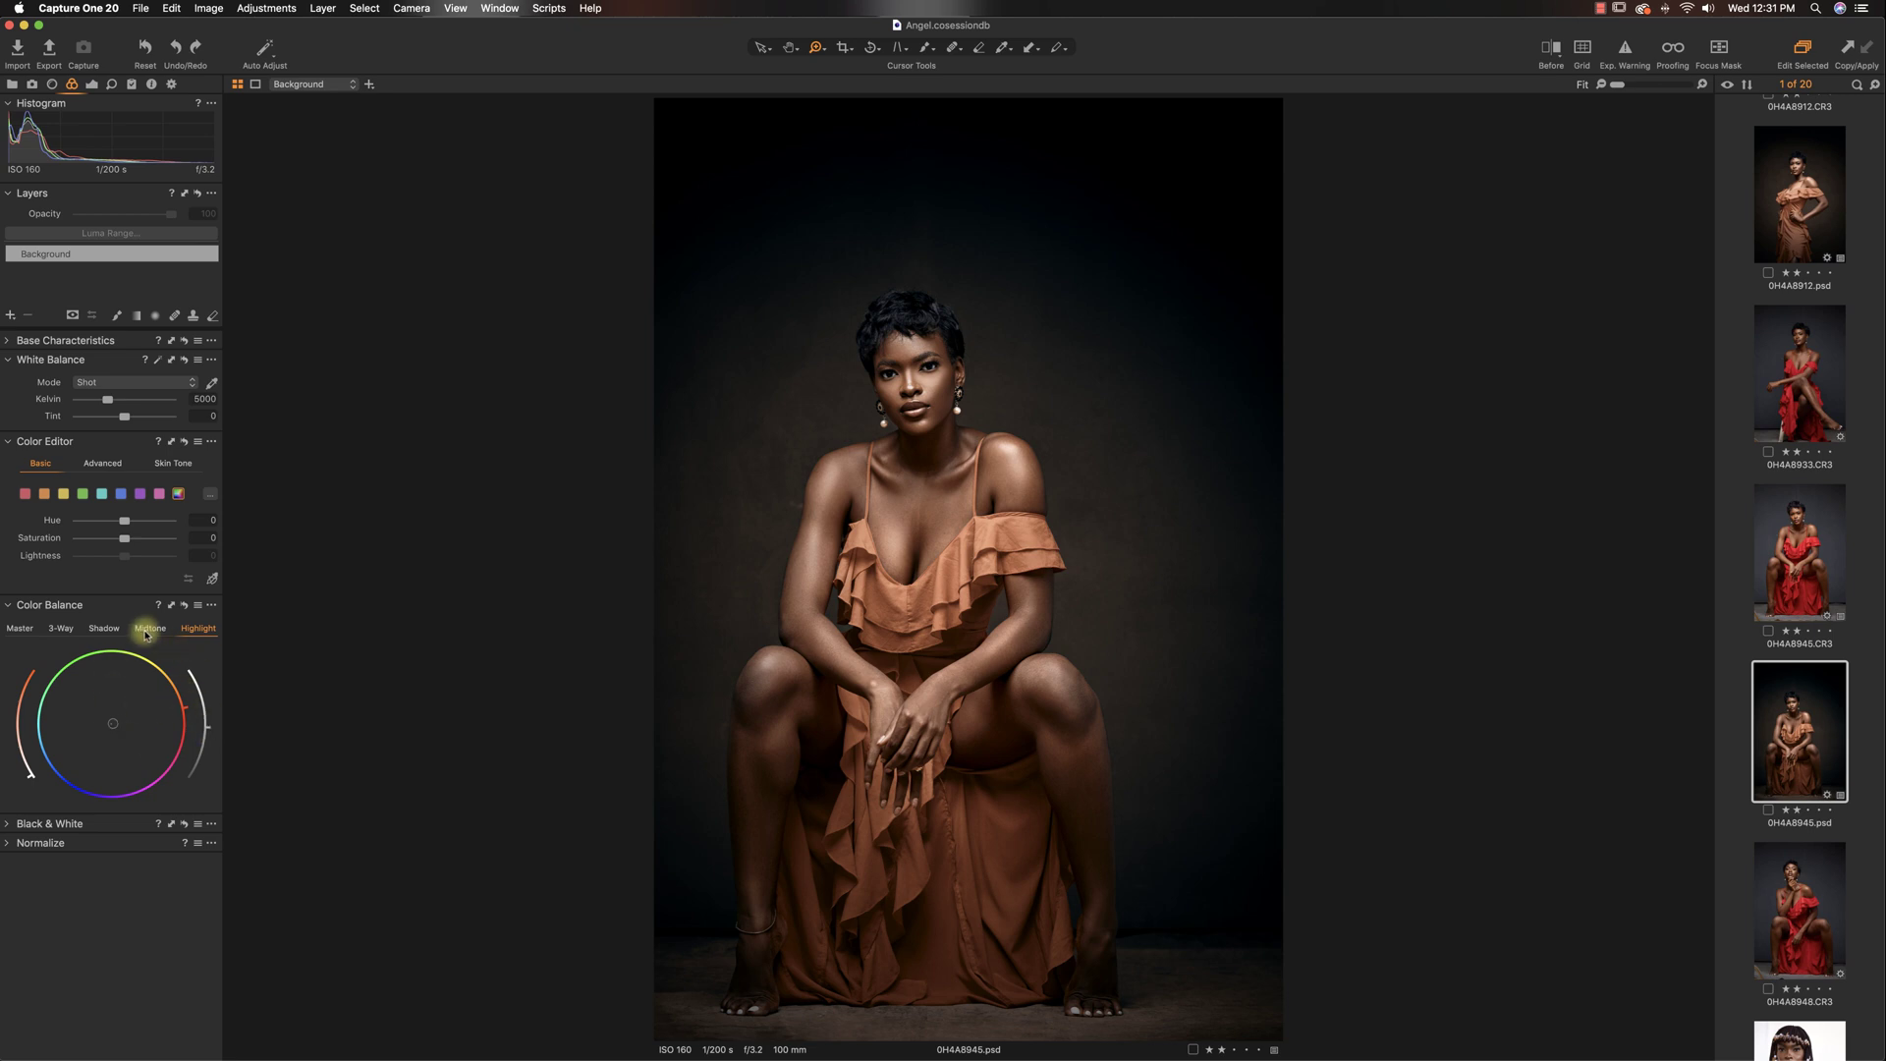
# - Try resetting the High Dynamic Range Highlight adjustment, undo the reset, and try a lower Highlight setting
pyautogui.press('super+alt+Right')
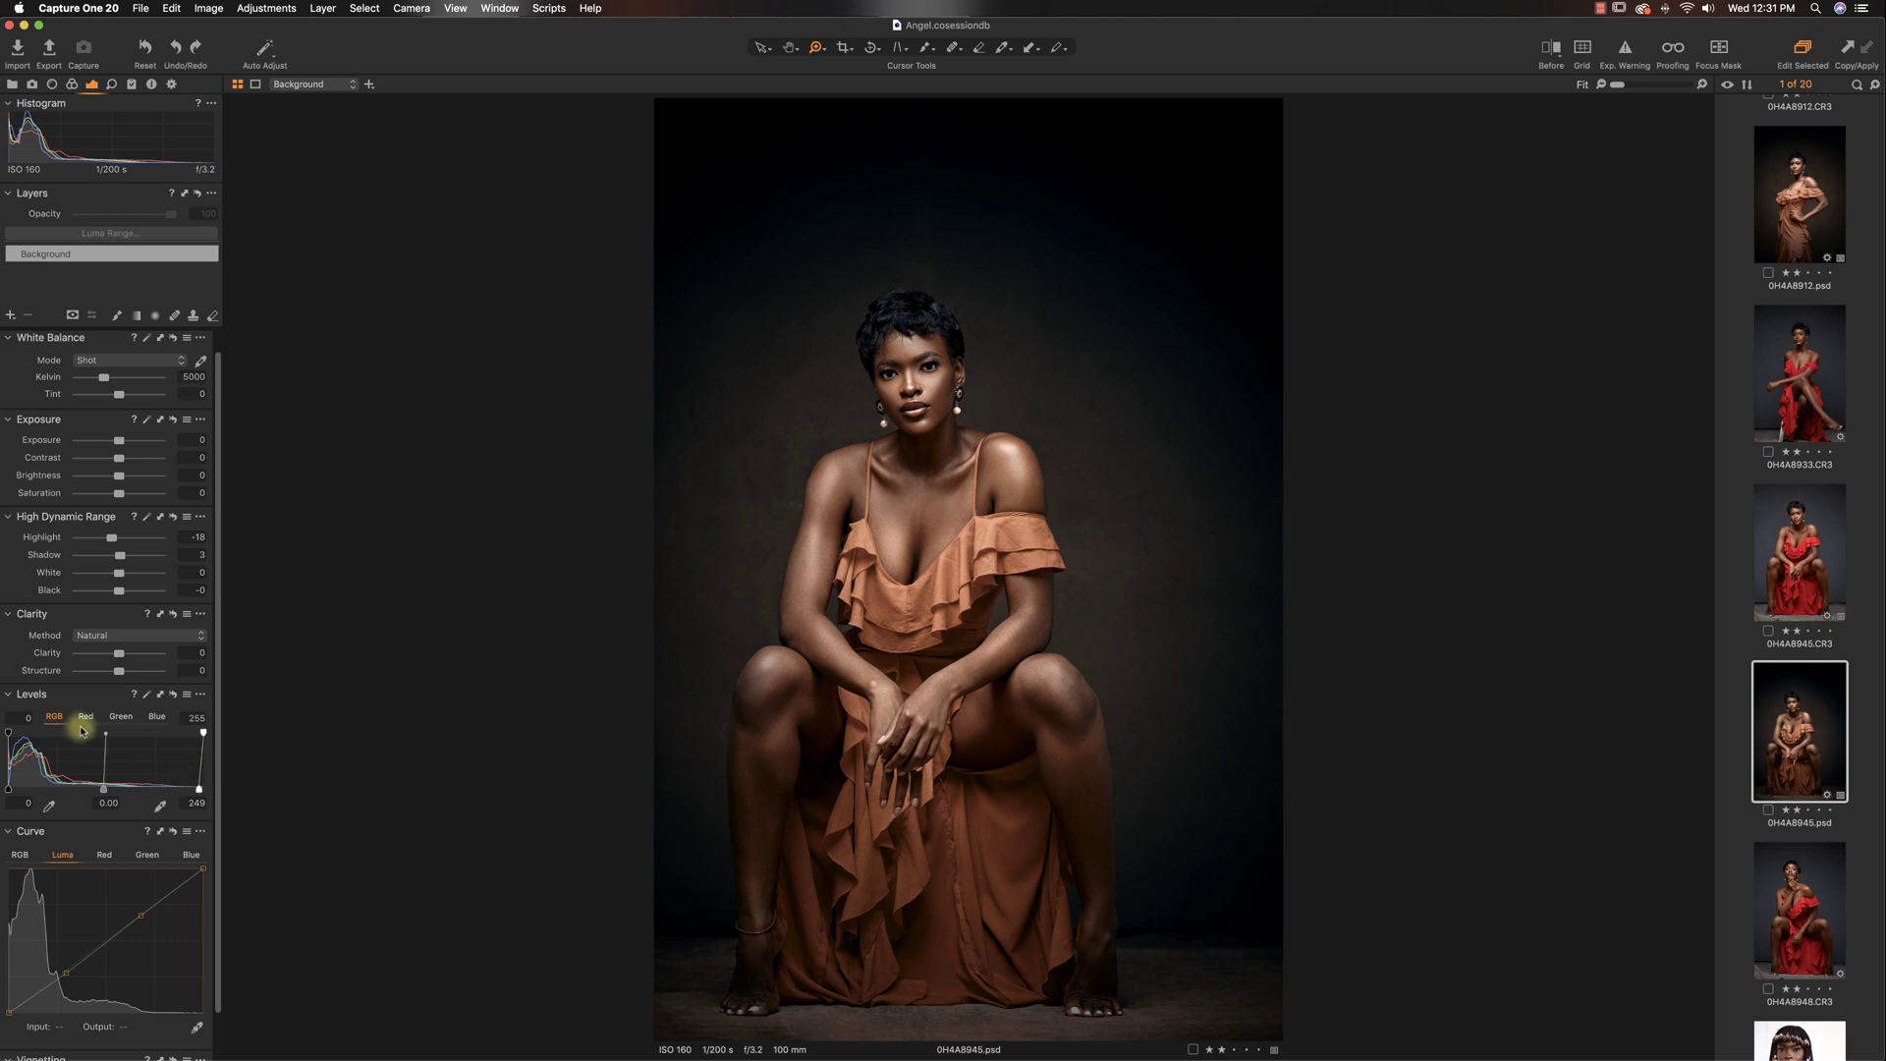
pyautogui.scroll(-2, 175, 640)
pyautogui.scroll(-1, 175, 640)
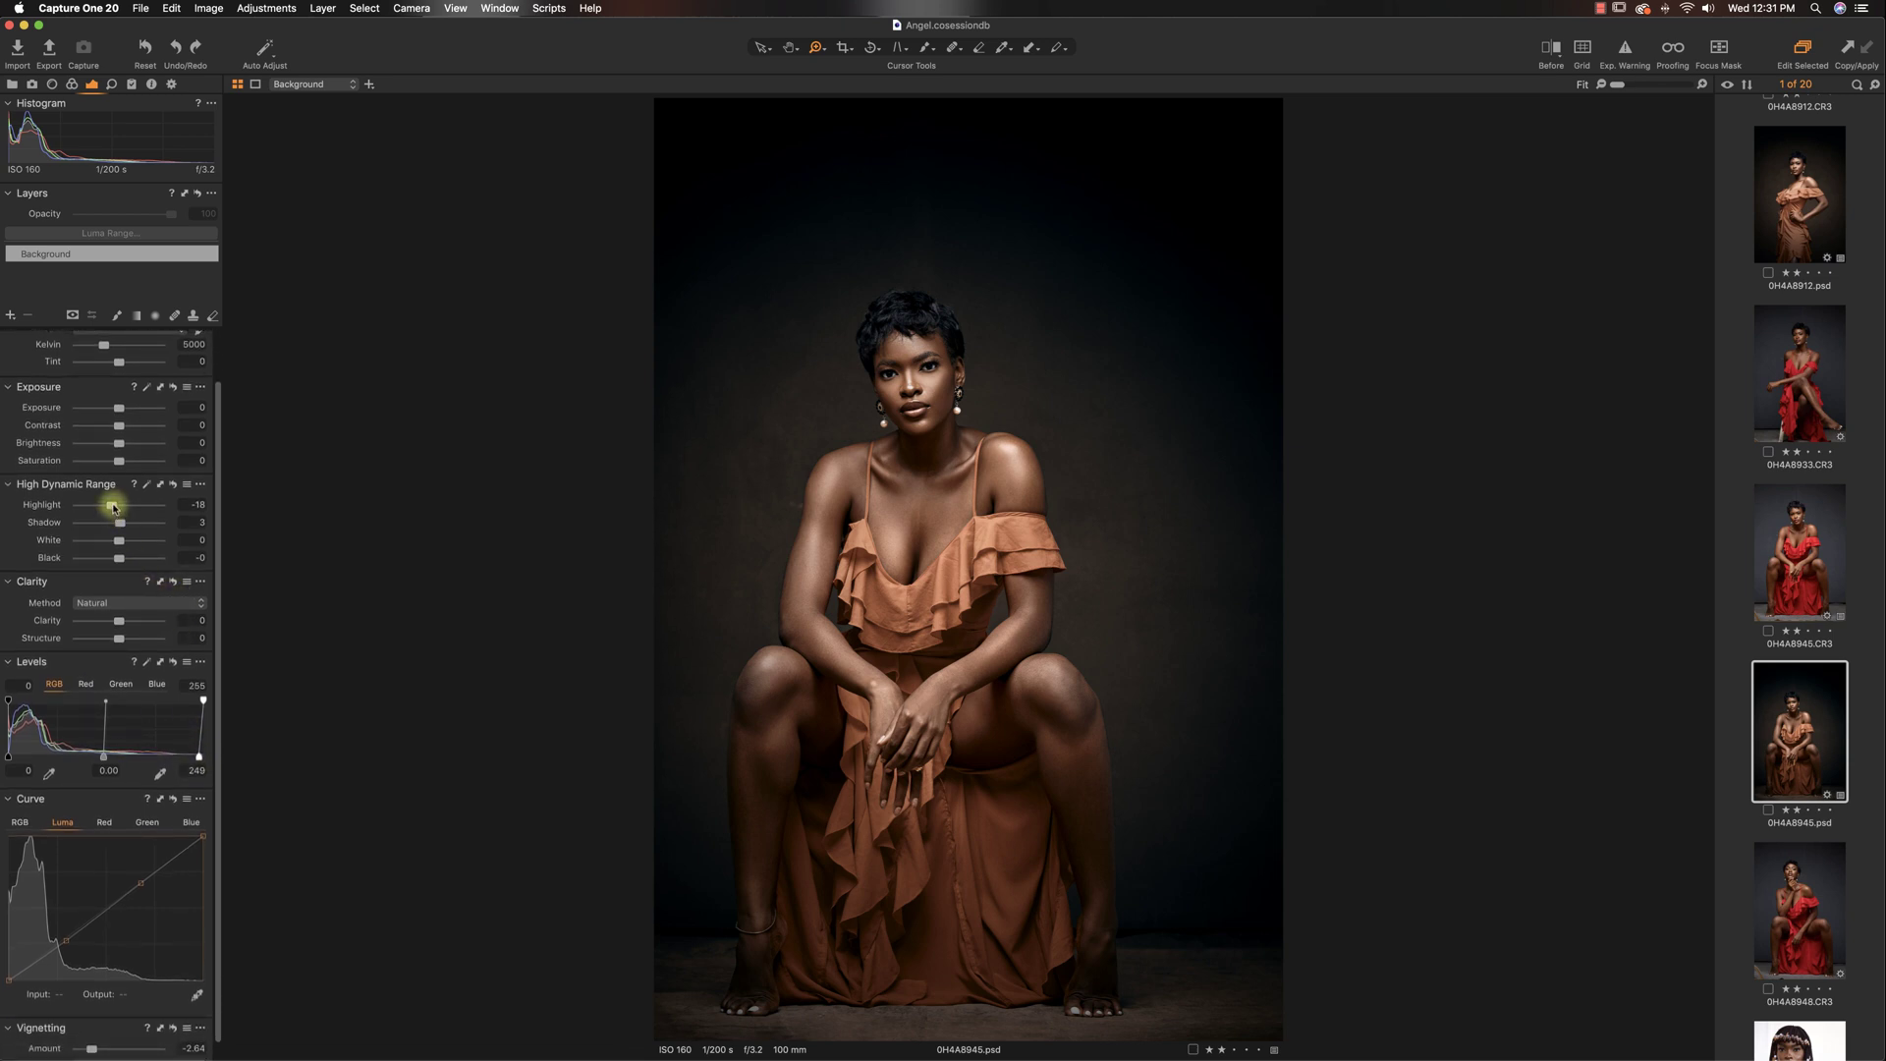
pyautogui.doubleClick(113, 506)
pyautogui.press('super+z')
pyautogui.moveTo(116, 505); pyautogui.dragTo(100, 505)
# - Review the sharpening, noise reduction and film grain settings, and return to the exposure, Levels, Curve and Vignetting adjustments
pyautogui.click(114, 86)
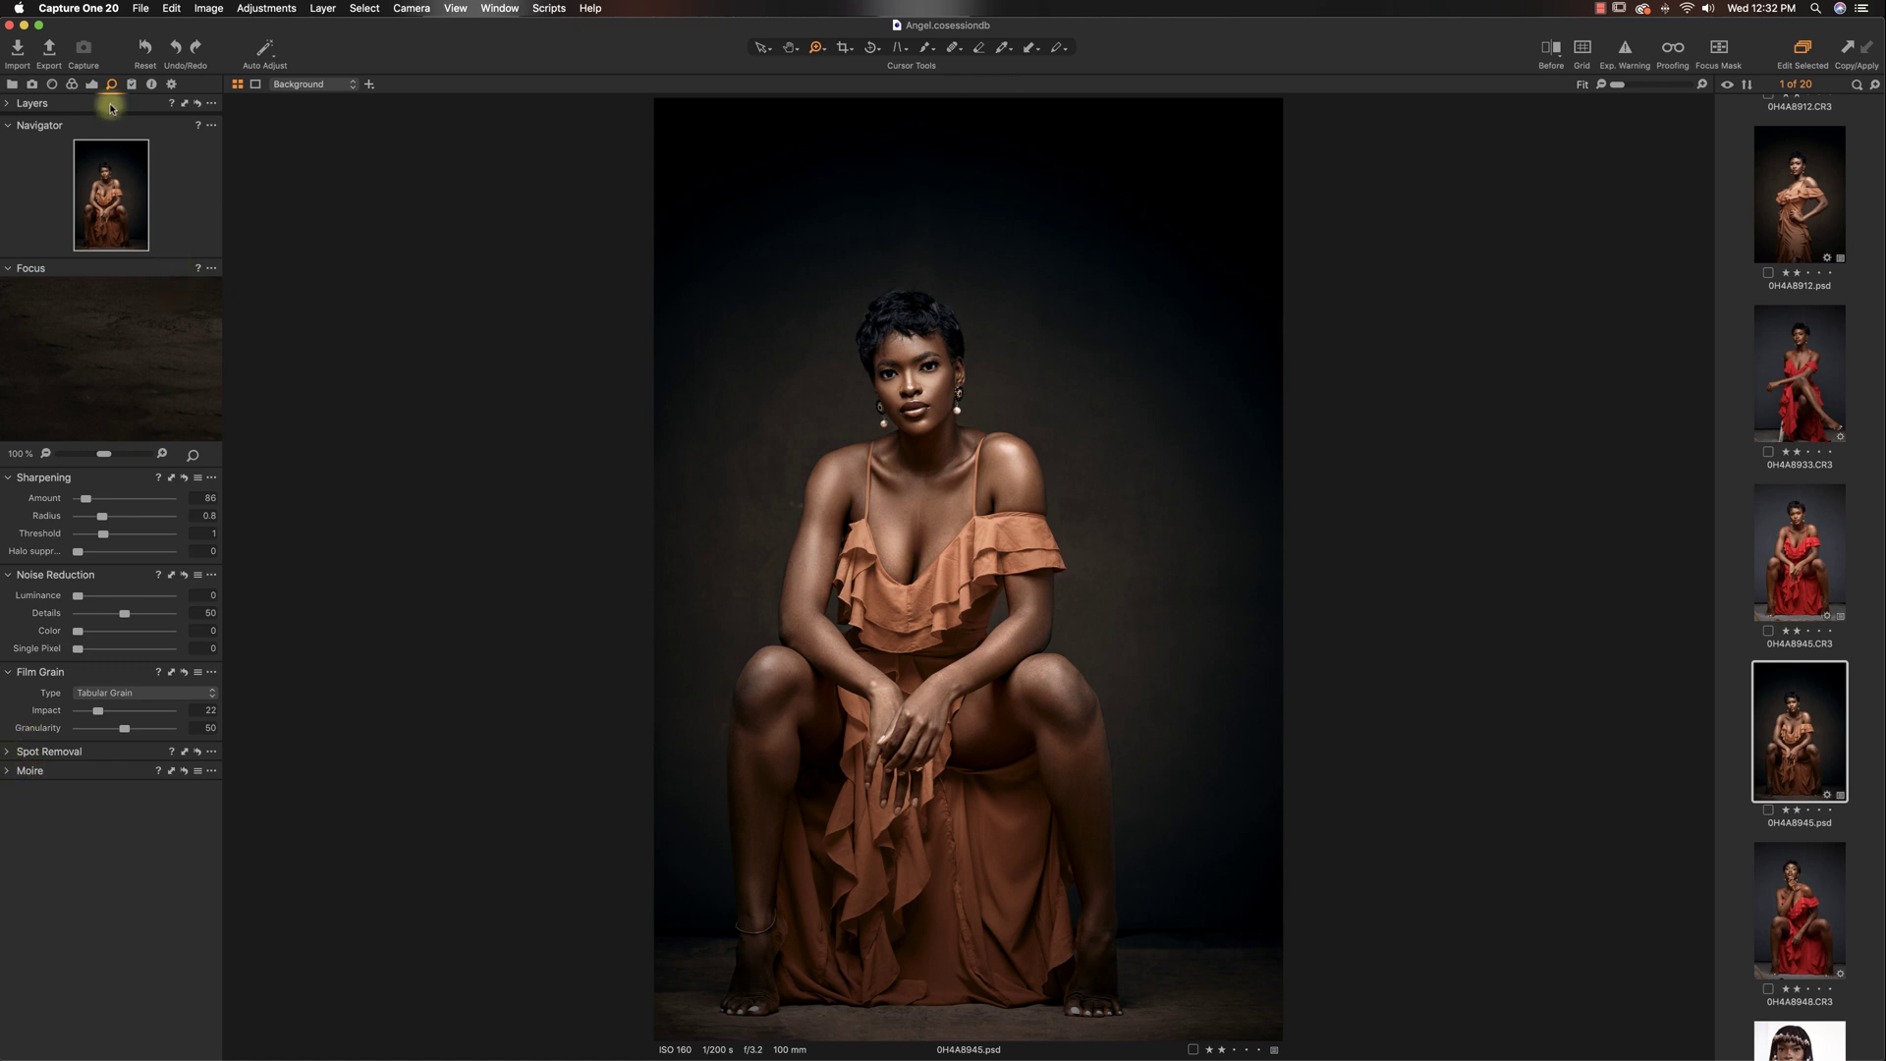
pyautogui.click(92, 84)
pyautogui.scroll(-1, 97, 725)
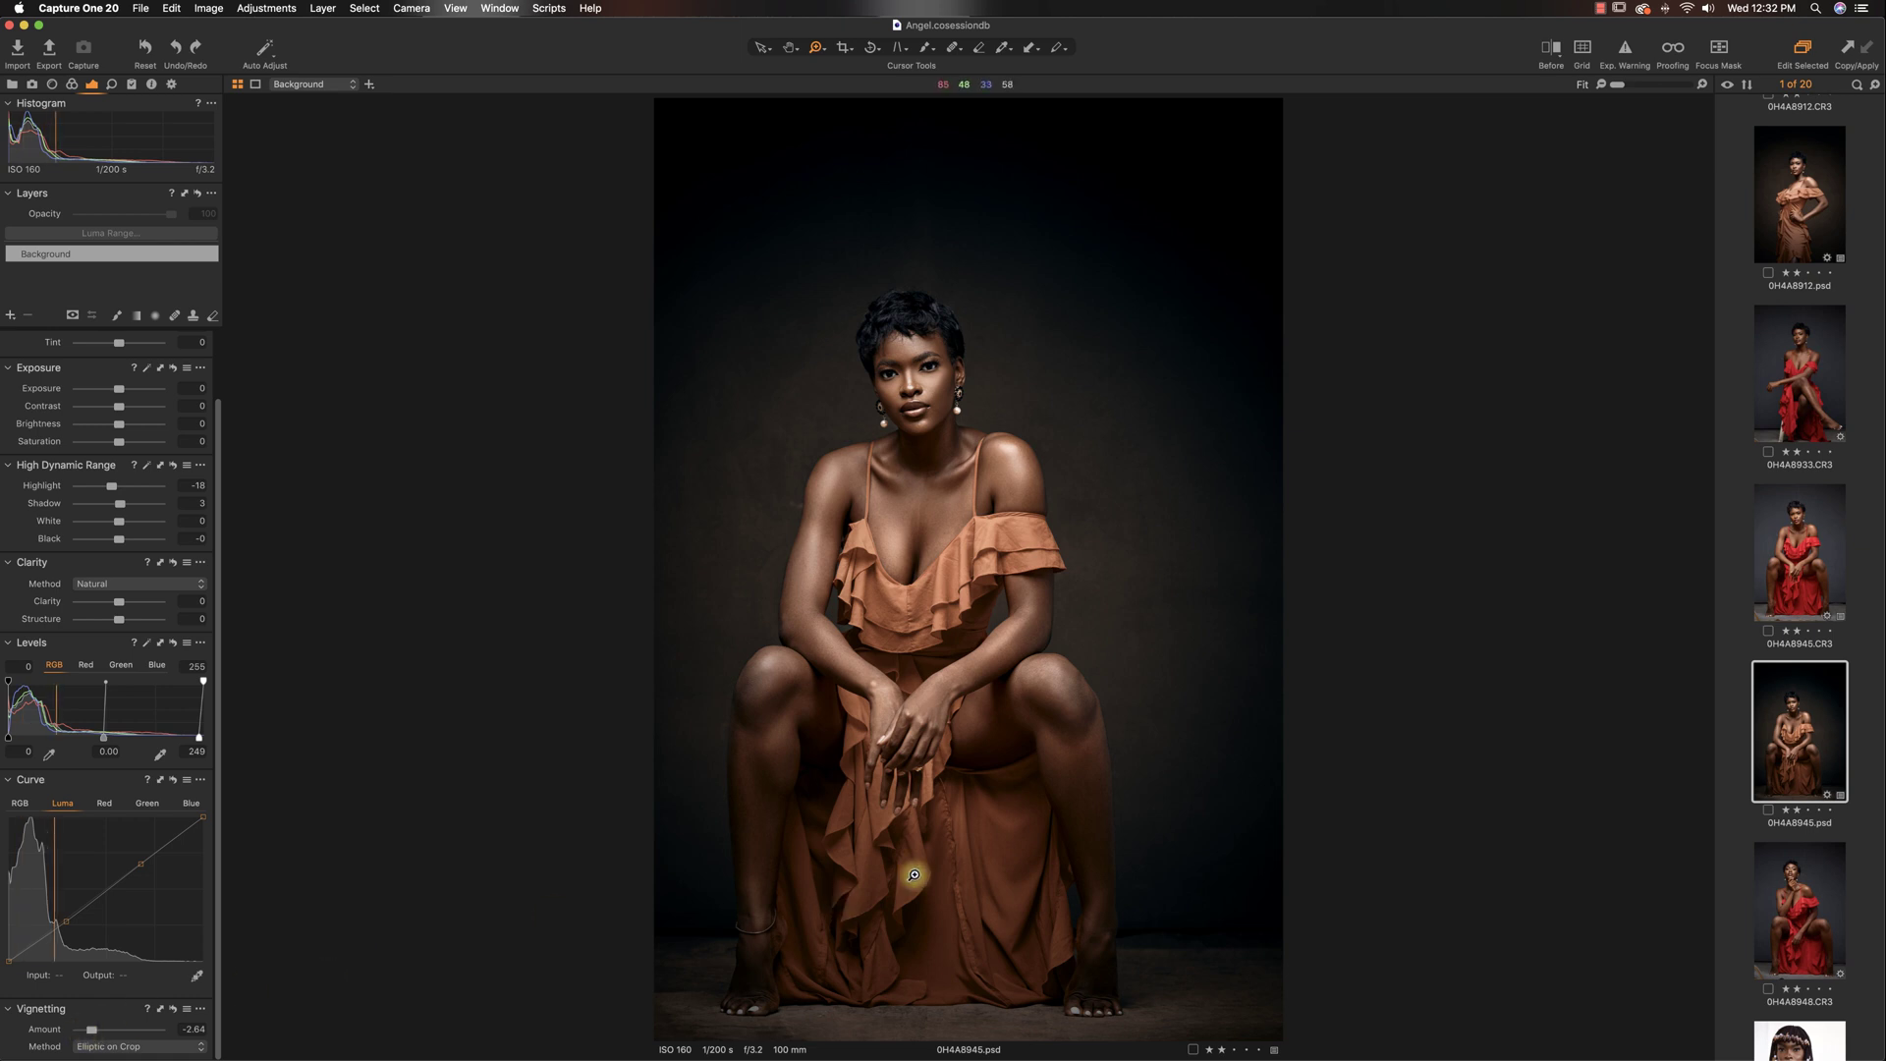
# - Compare the graded 0H4A8945.psd with its ungraded Before view and with the original 0H4A8945.CR3
pyautogui.click(1549, 46)
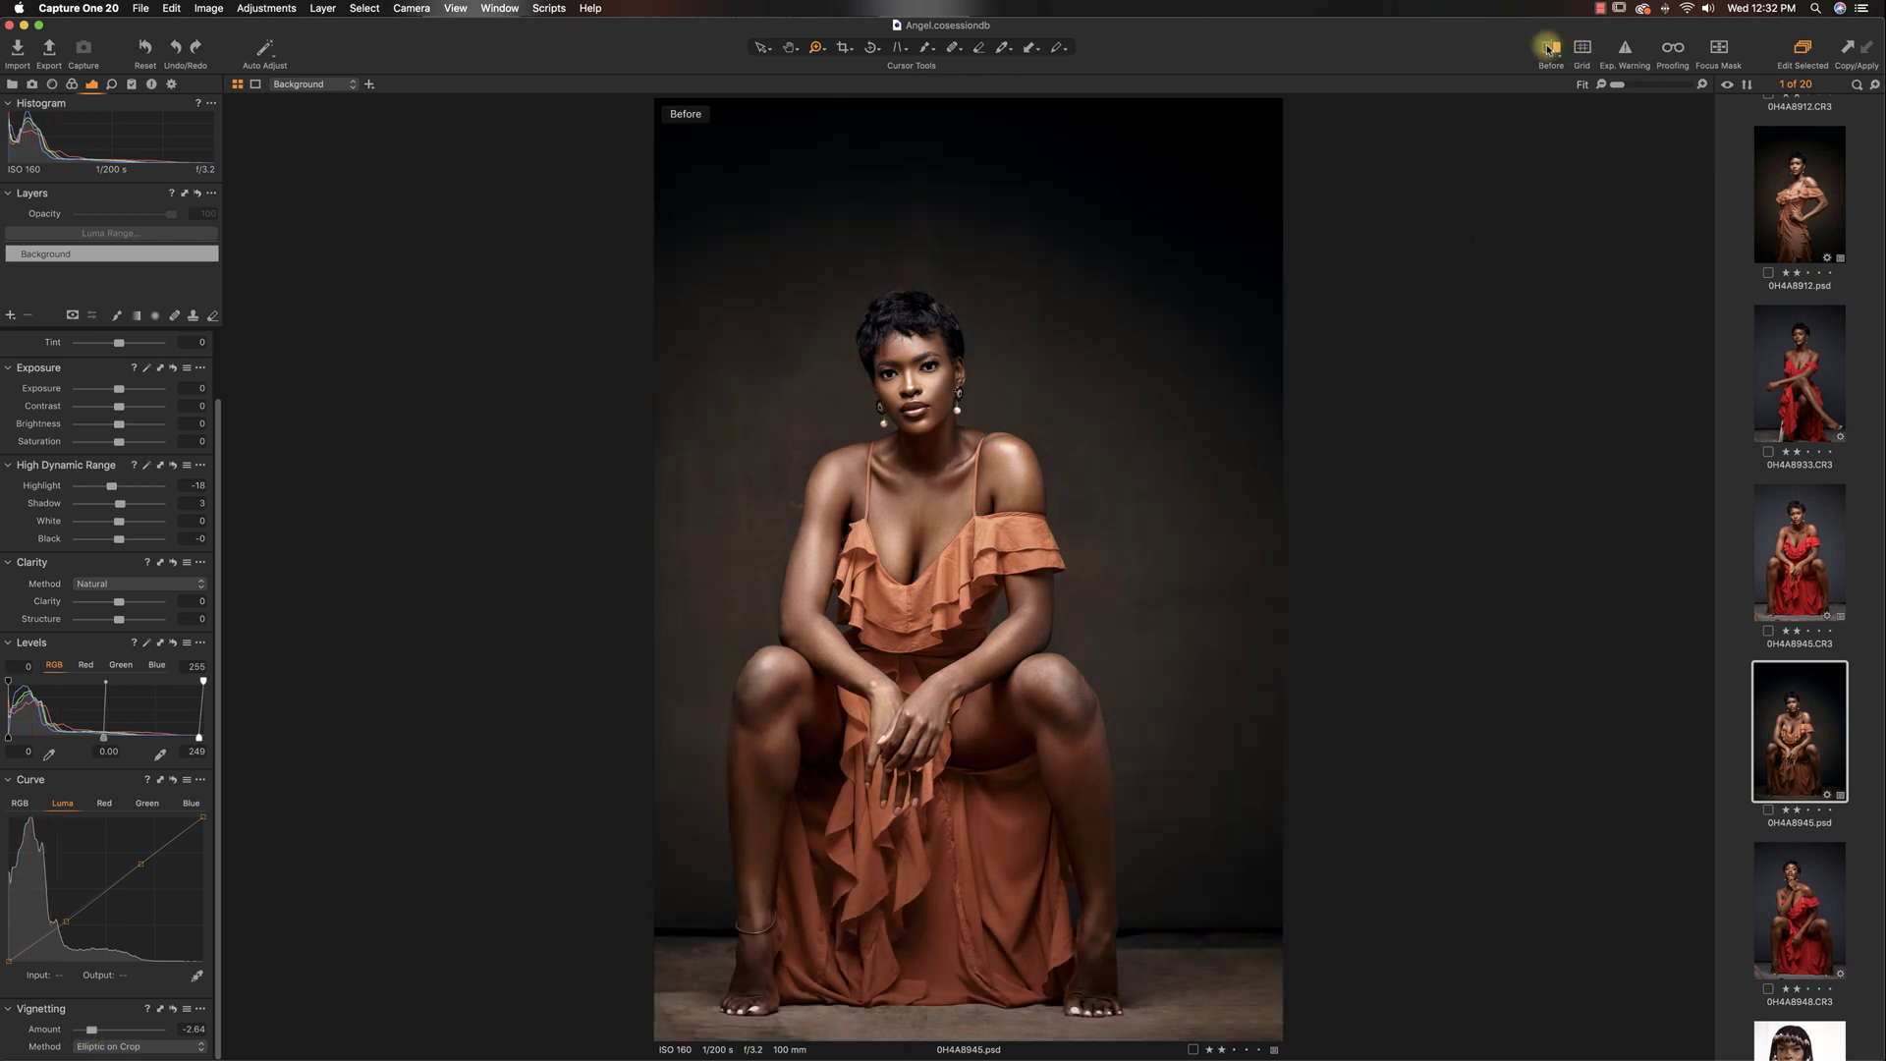
pyautogui.click(1548, 47)
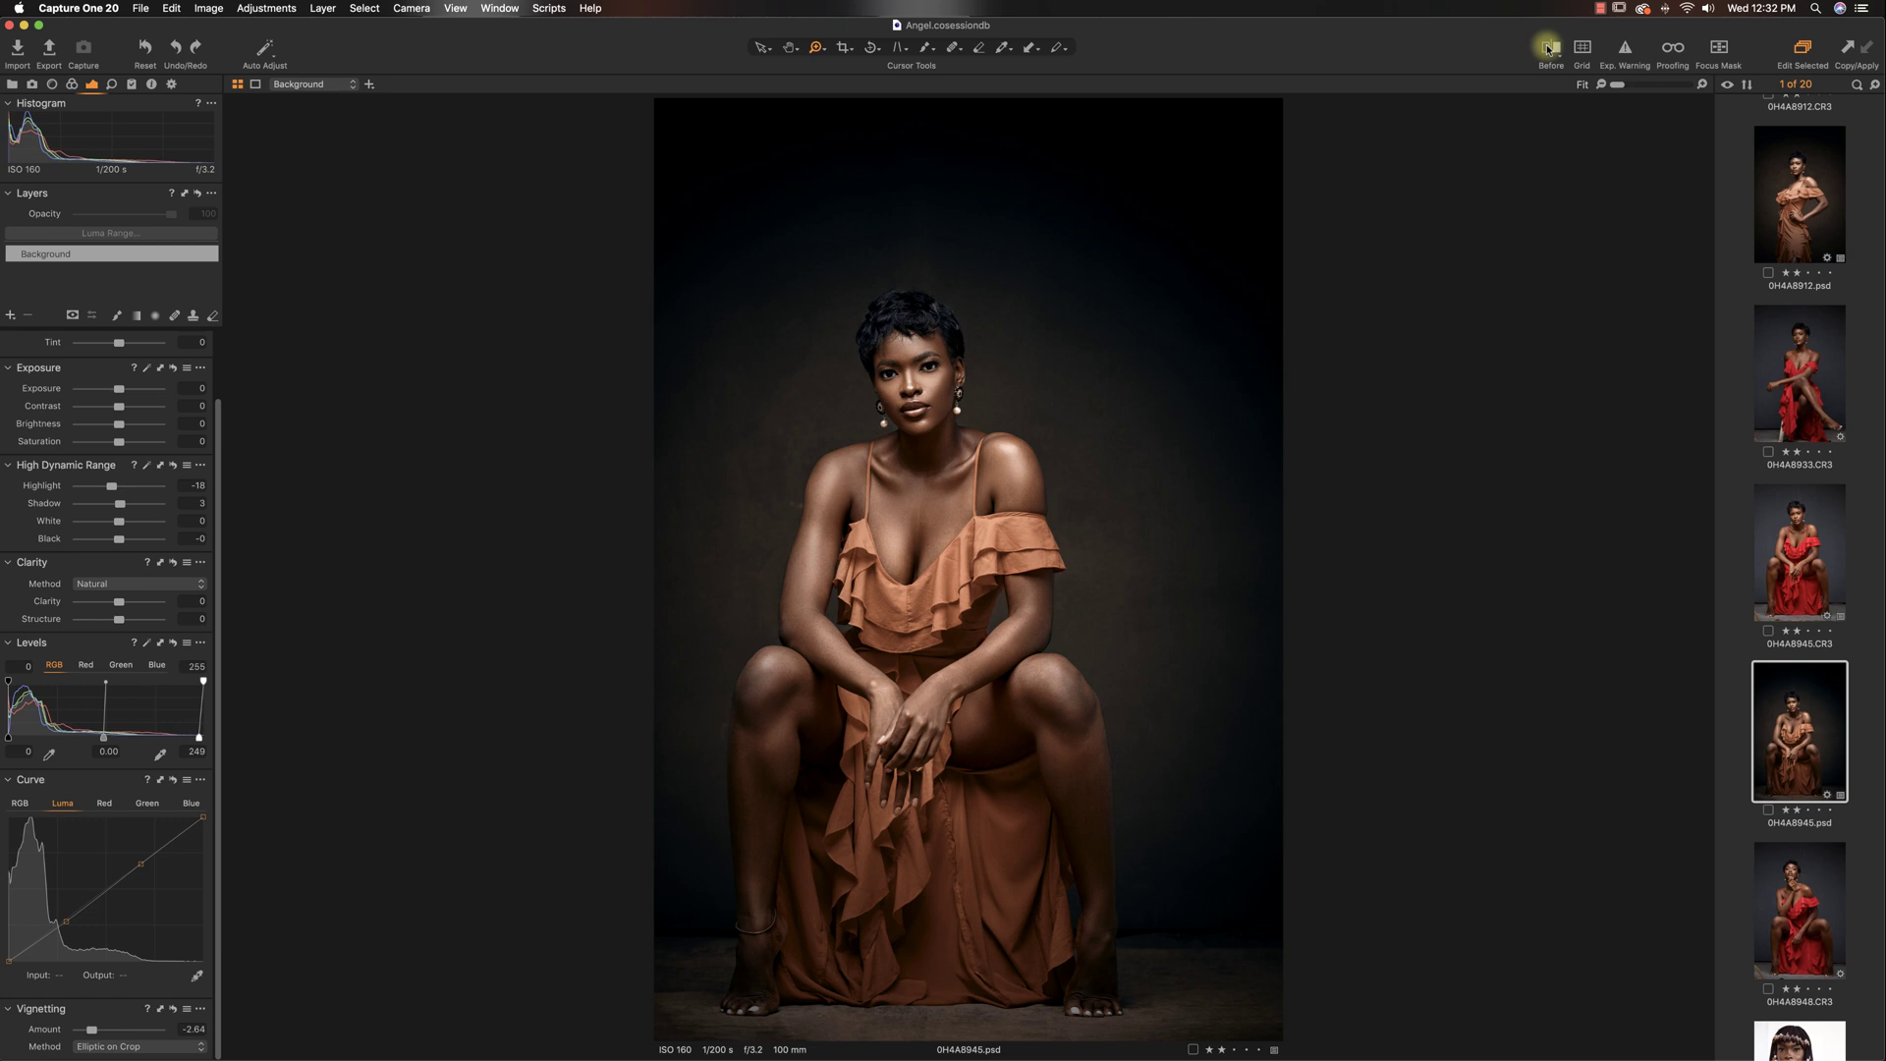
pyautogui.click(1797, 551)
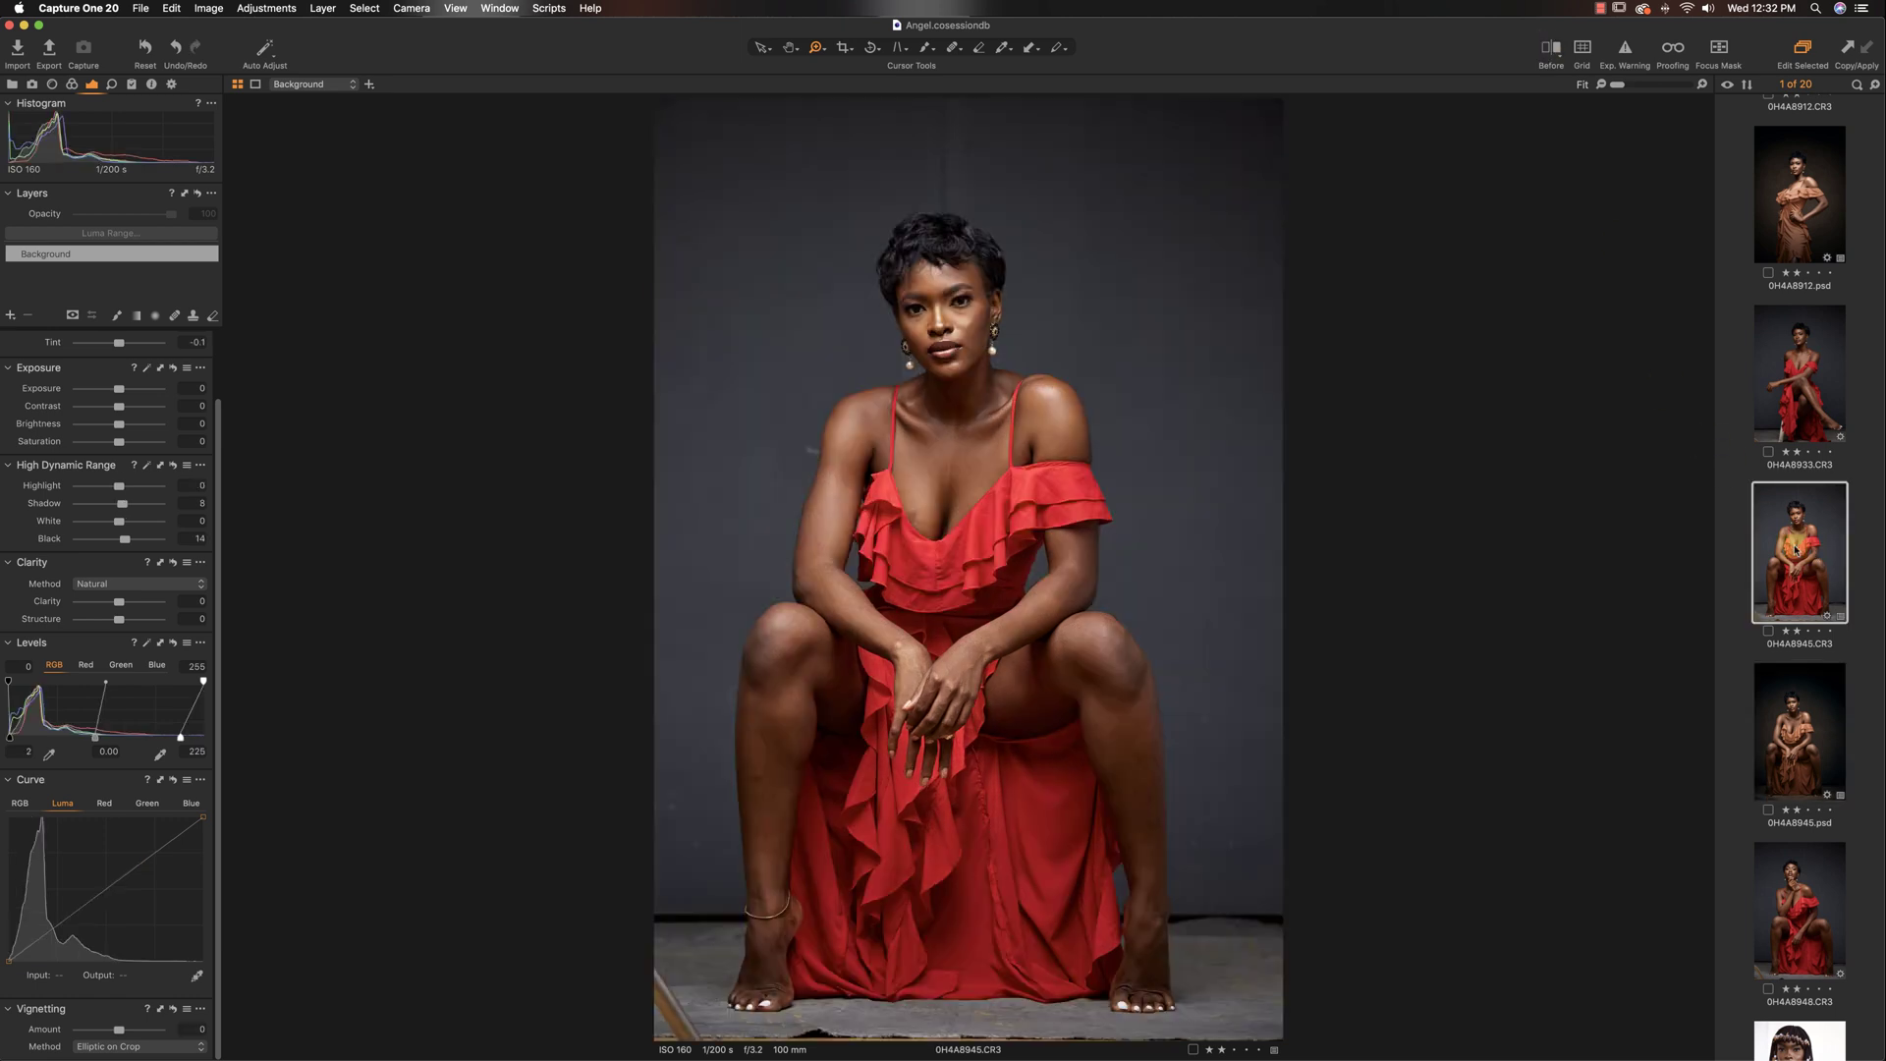
pyautogui.click(1778, 717)
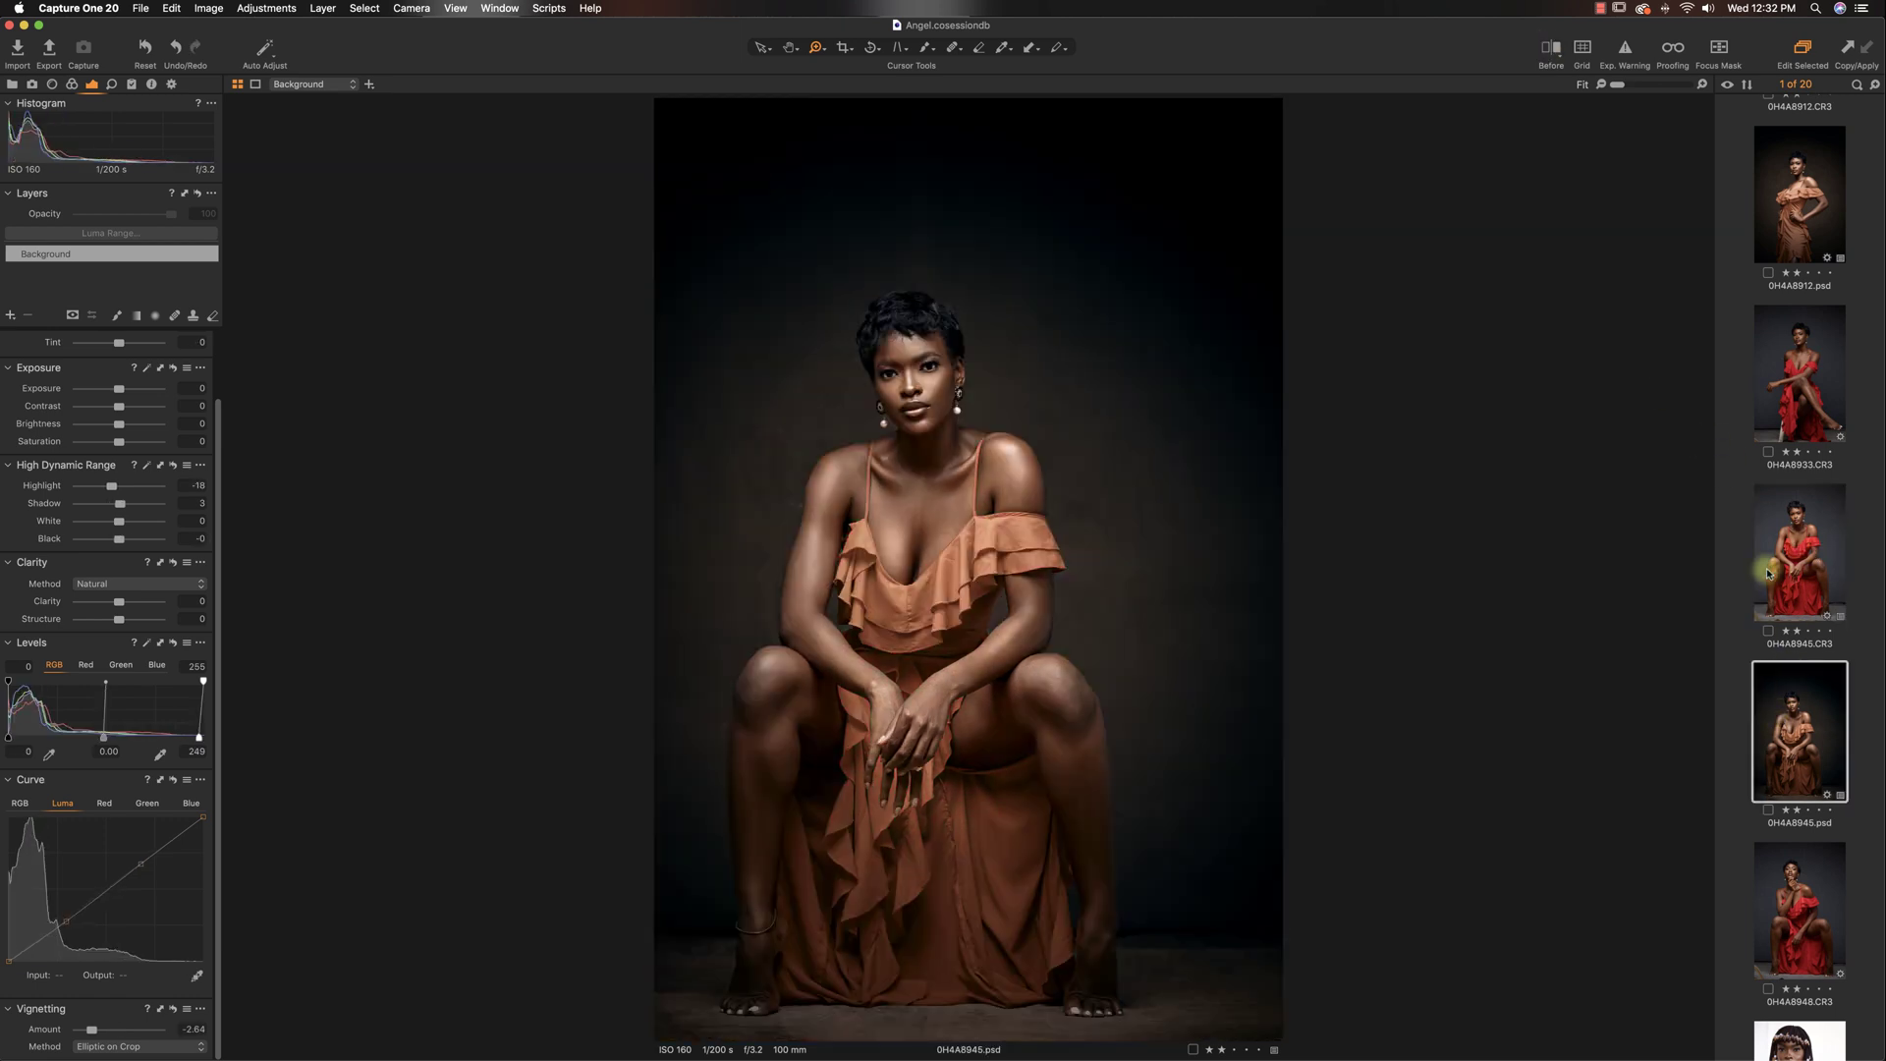
# - View the original standing portrait 0H4A8912.CR3 and its retouched version 0H4A8912.psd in turn
pyautogui.scroll(4, 1773, 491)
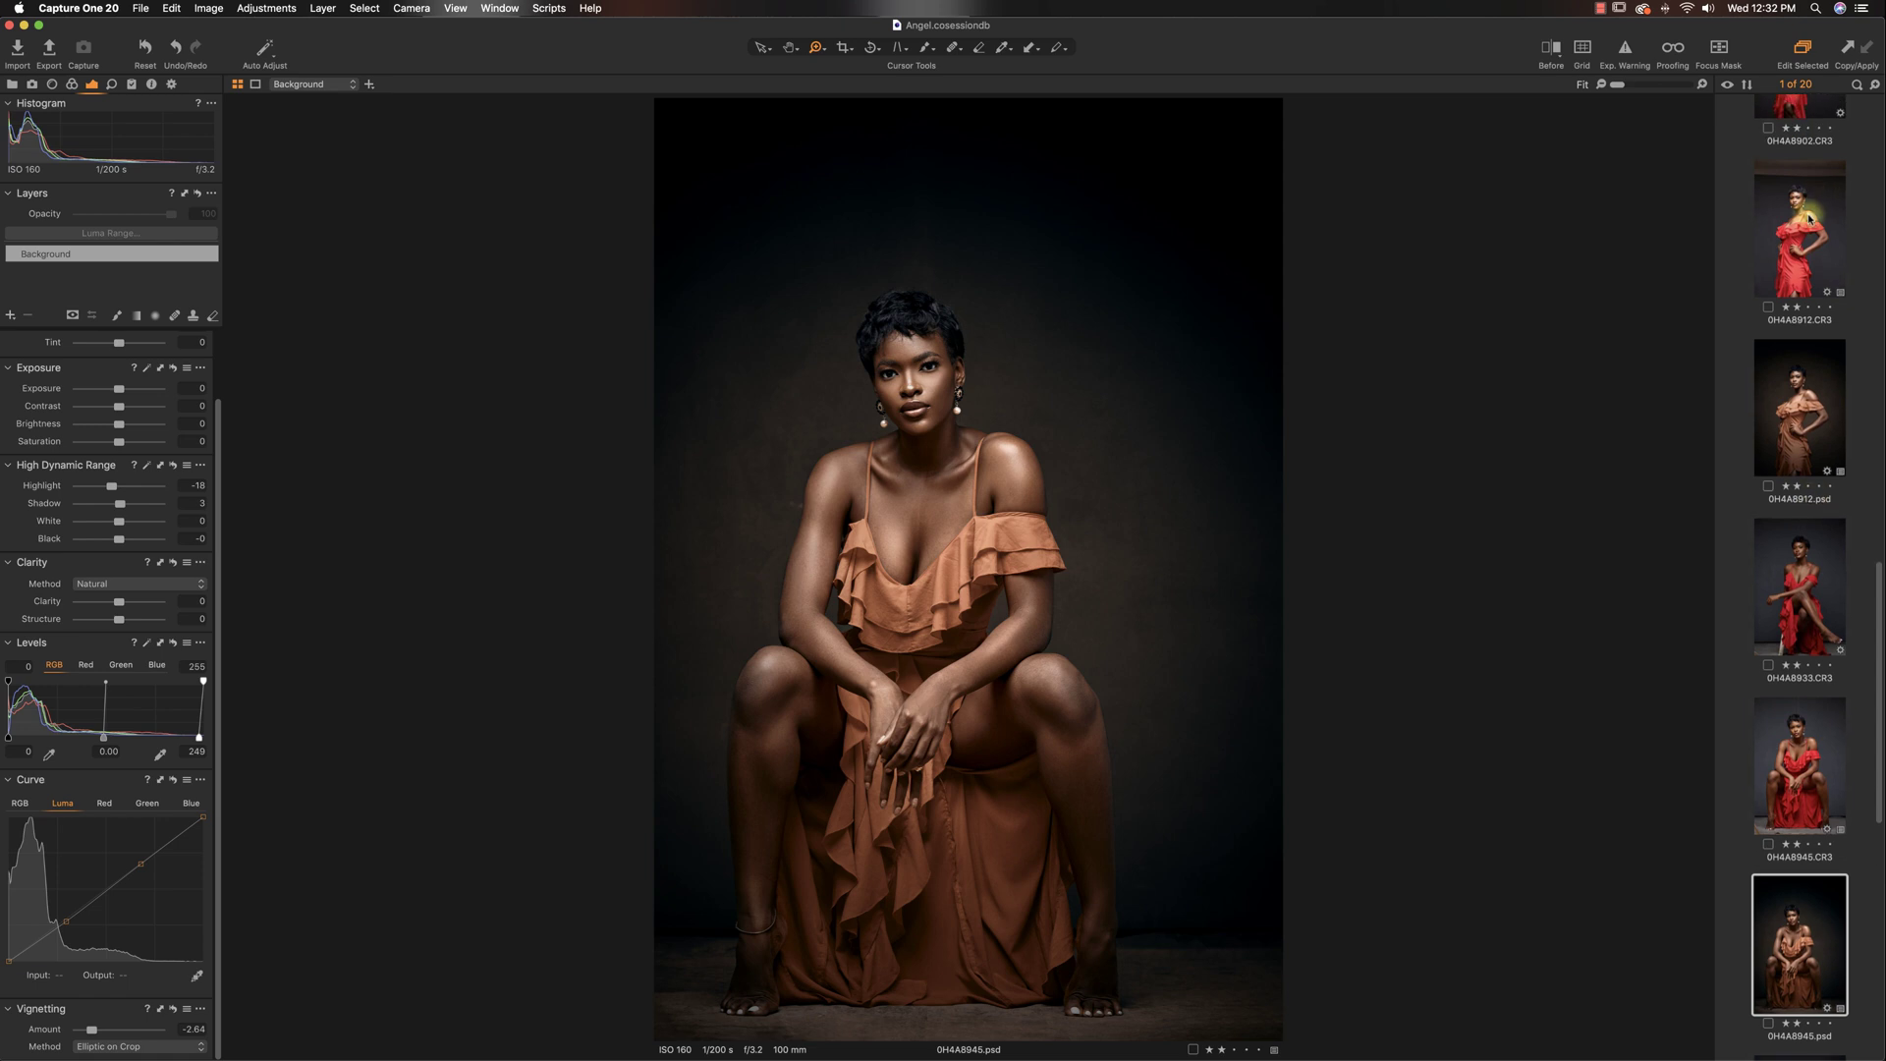
pyautogui.click(1810, 218)
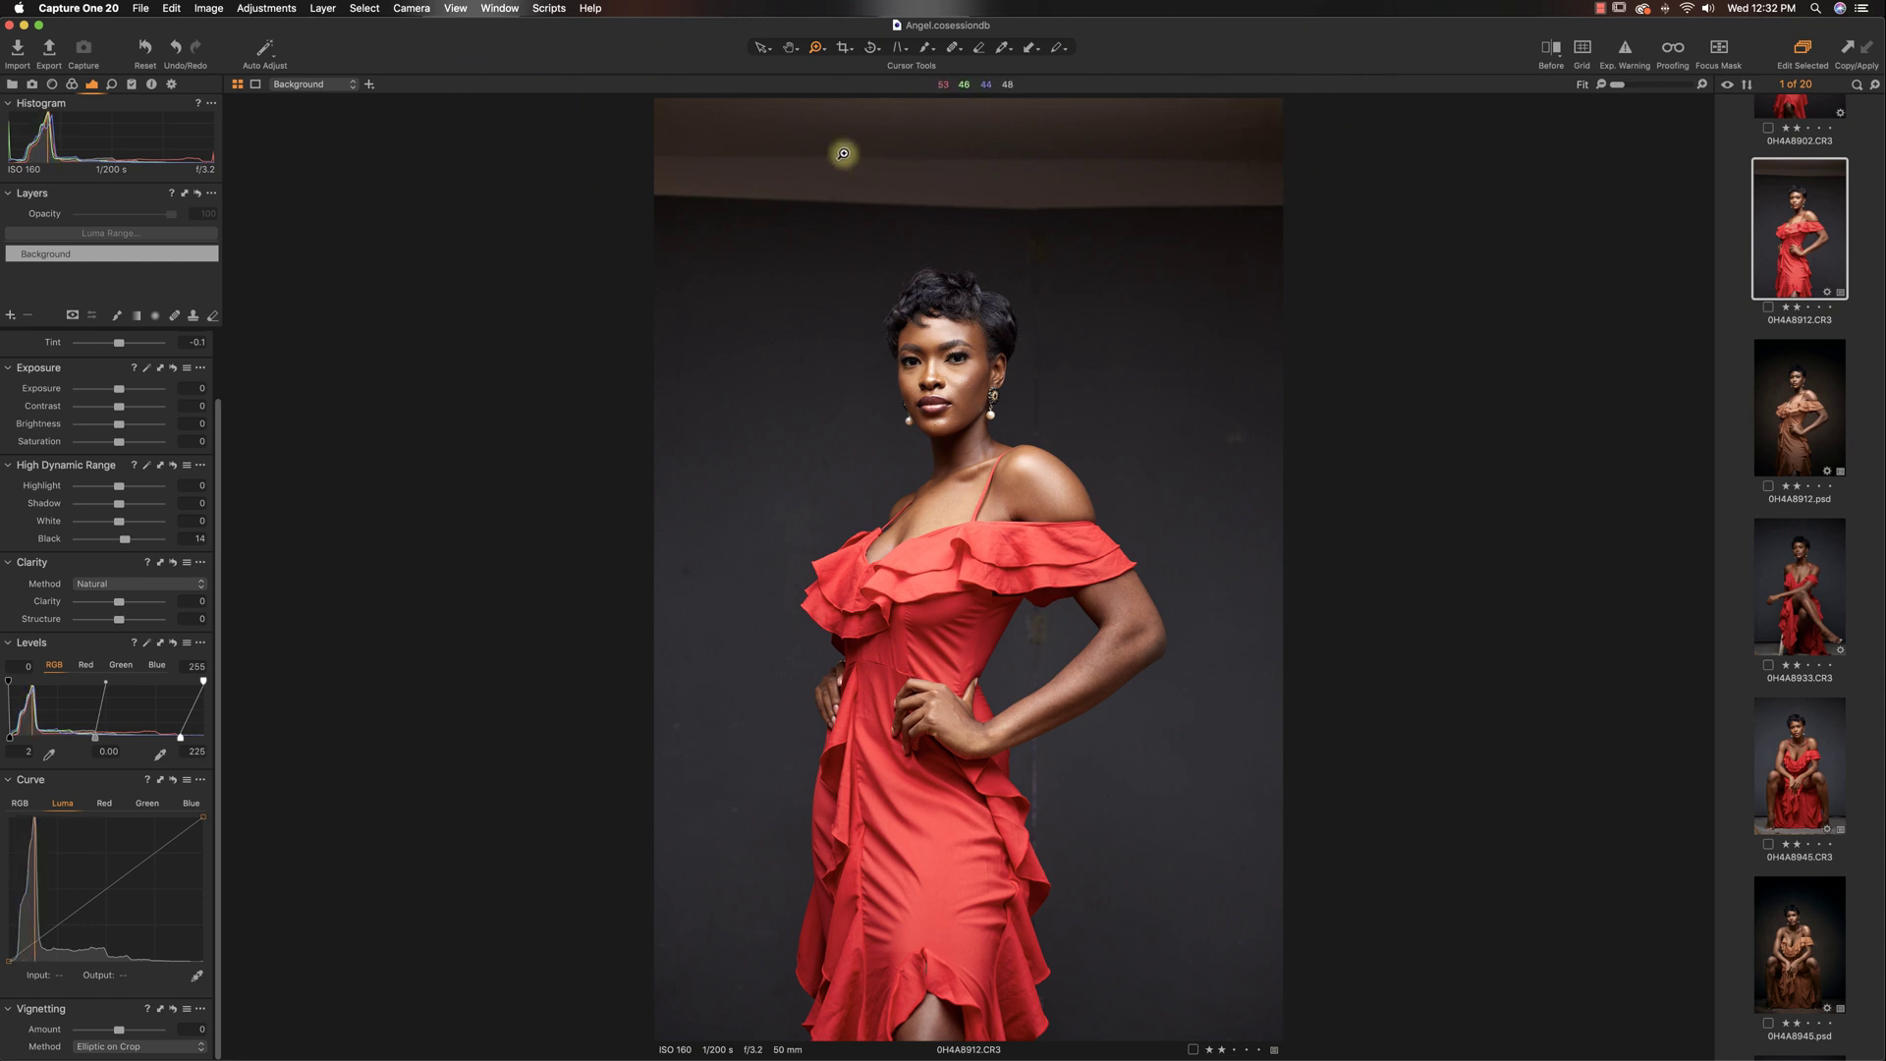
pyautogui.click(1785, 370)
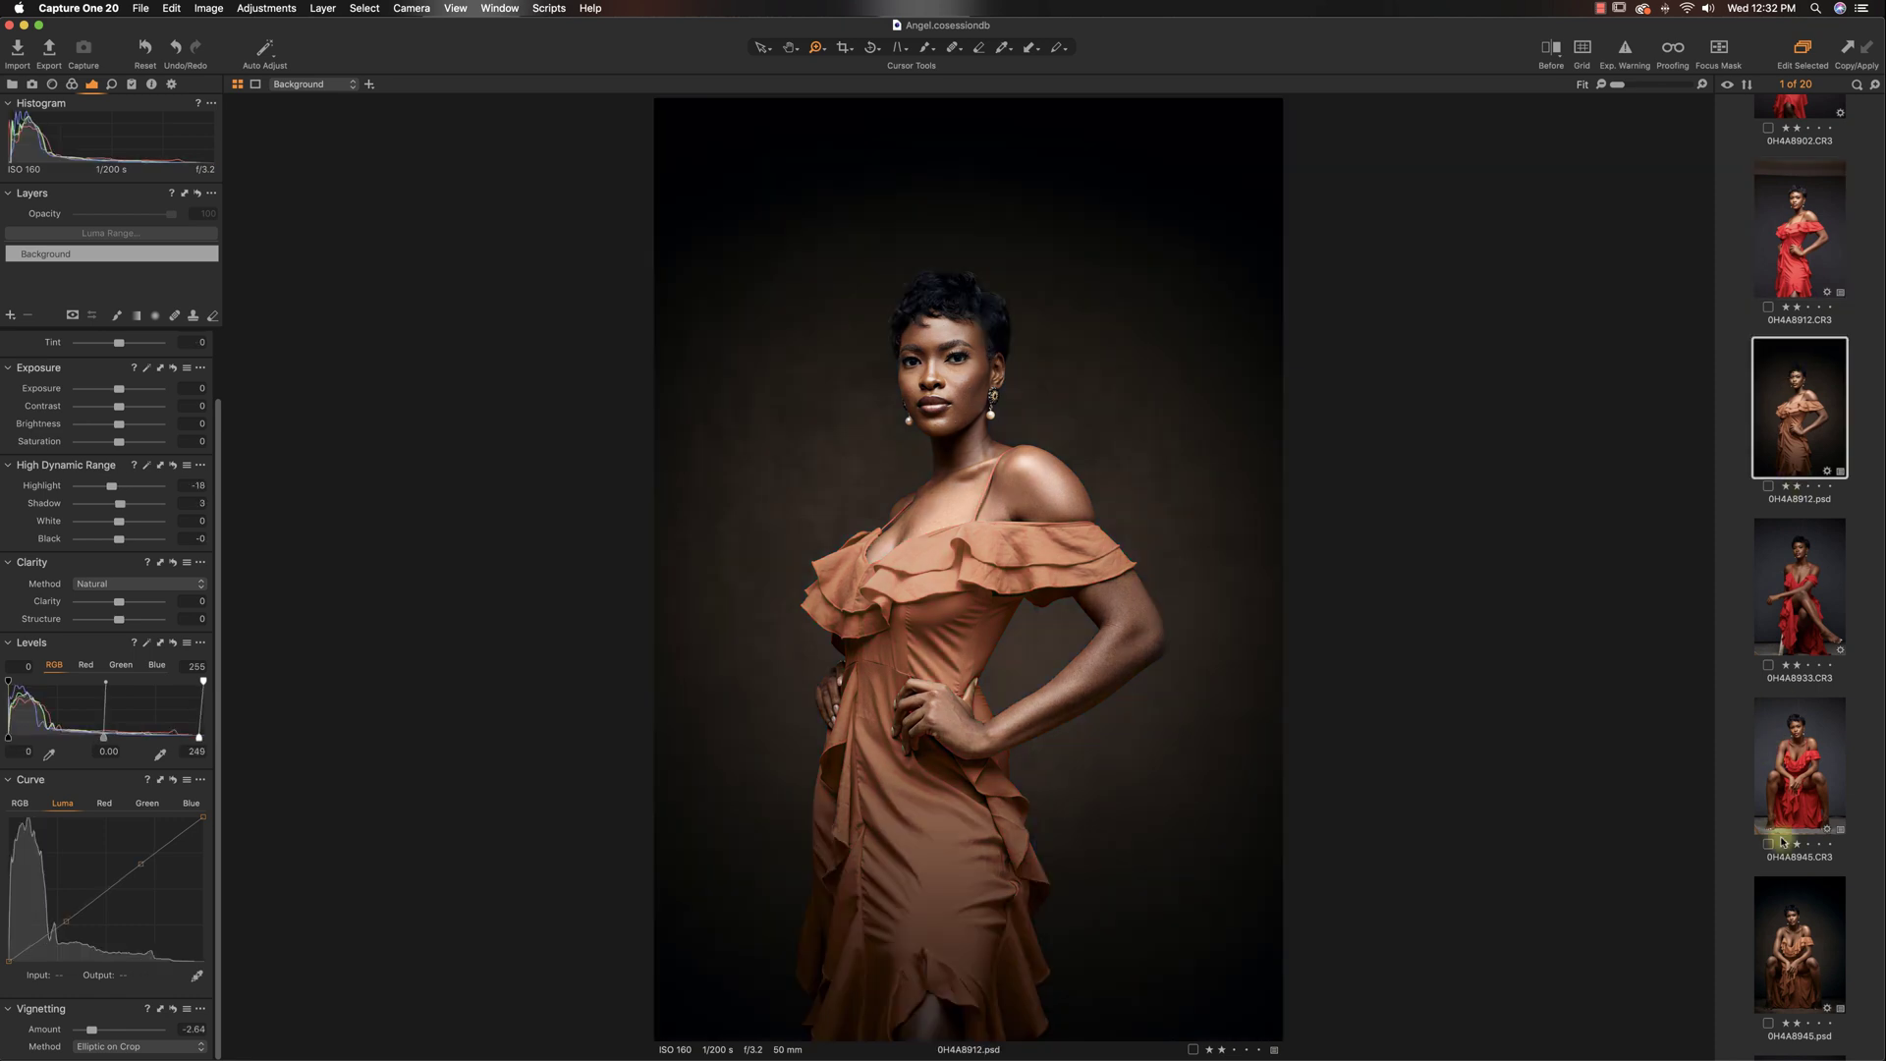
# - Show 0H4A8912.psd beside 0H4A8945.psd, and compare each retouched PSD side by side with its original CR3
pyautogui.keyDown('super'); pyautogui.click(1794, 934); pyautogui.keyUp('super')
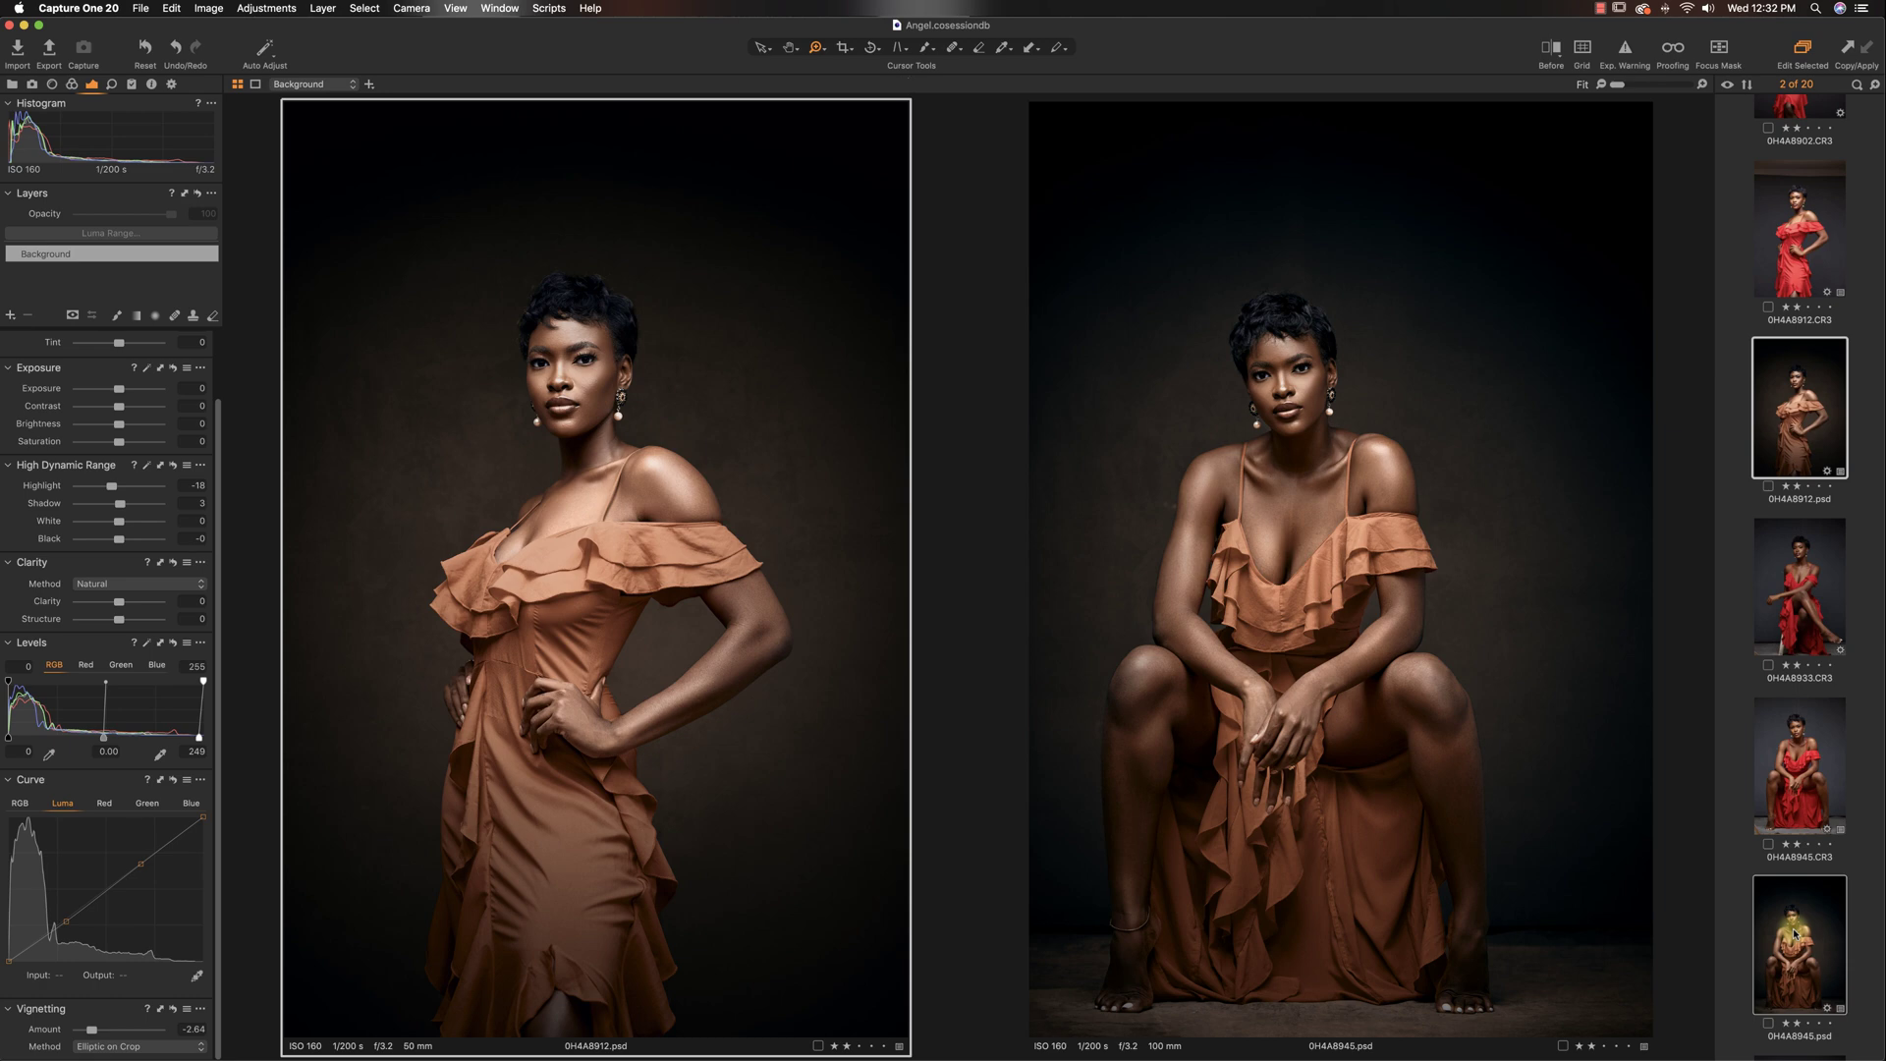
pyautogui.click(1825, 762)
pyautogui.keyDown('super'); pyautogui.click(1810, 938); pyautogui.keyUp('super')
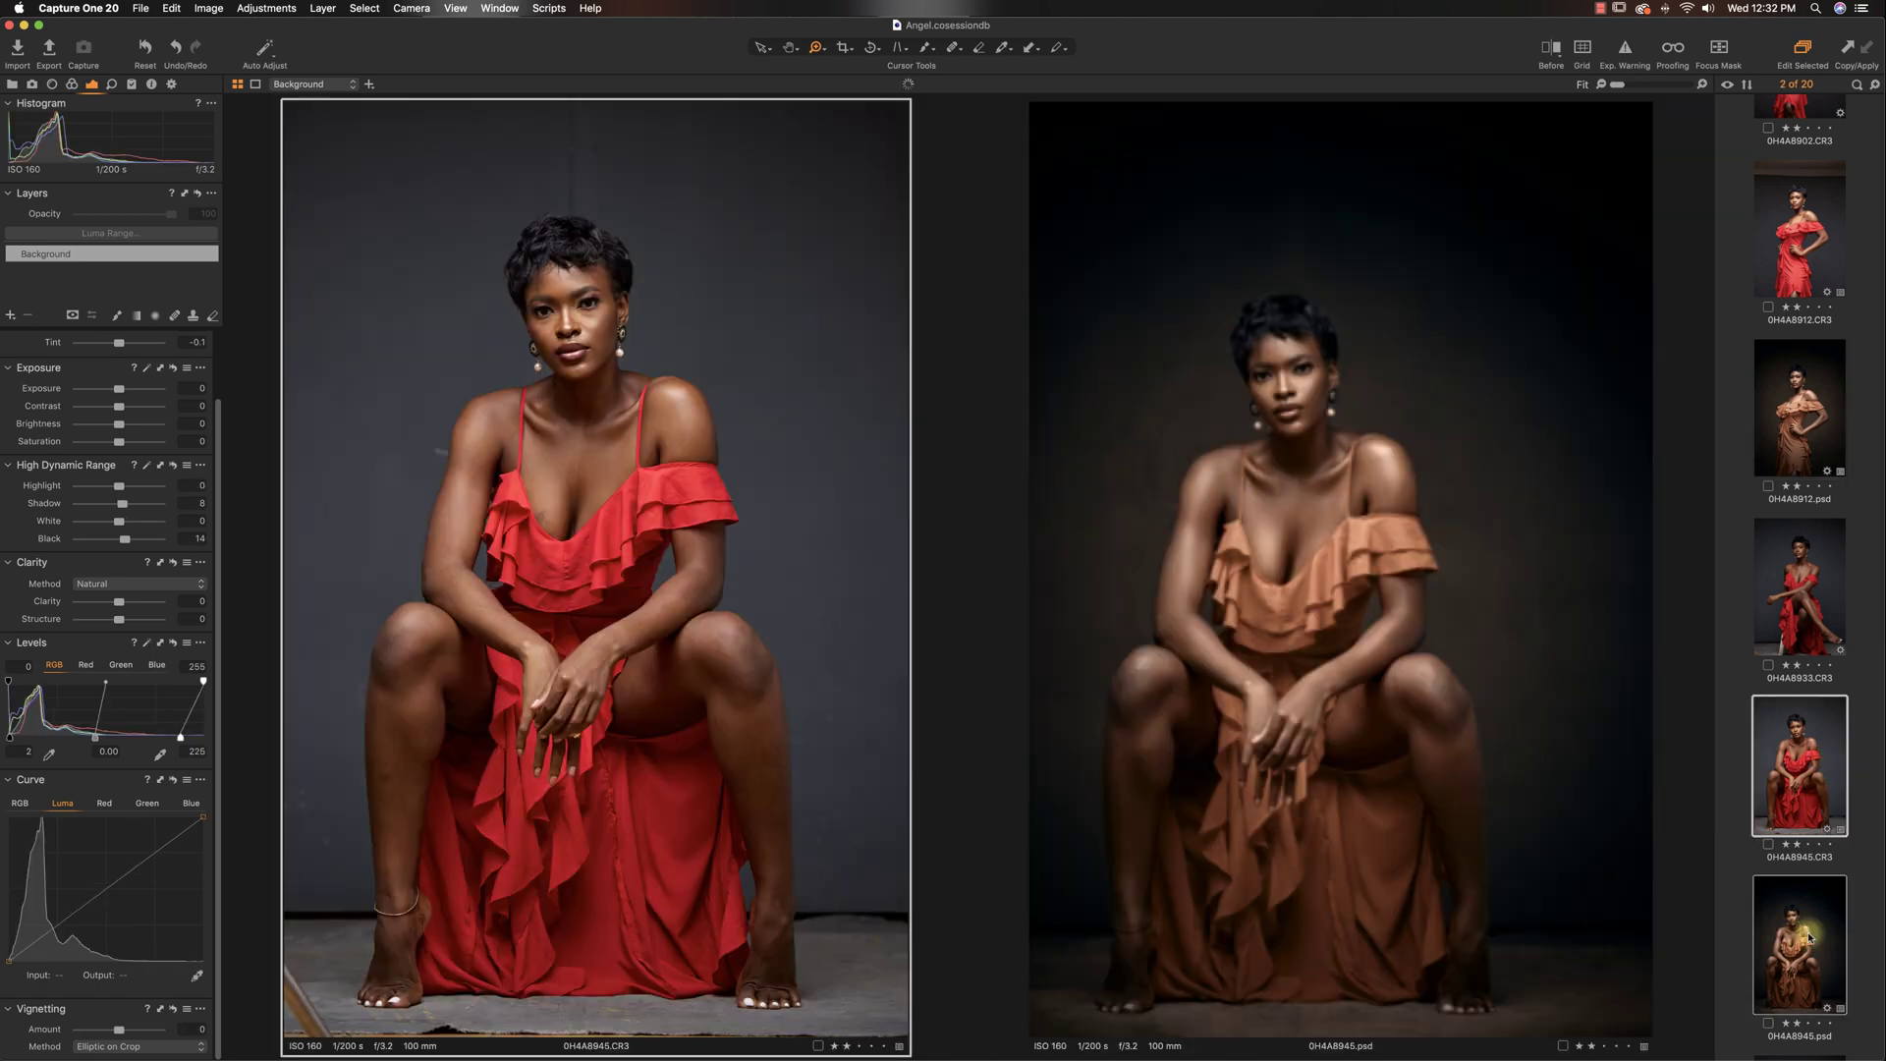
pyautogui.click(1828, 249)
pyautogui.keyDown('super'); pyautogui.click(1807, 404); pyautogui.keyUp('super')
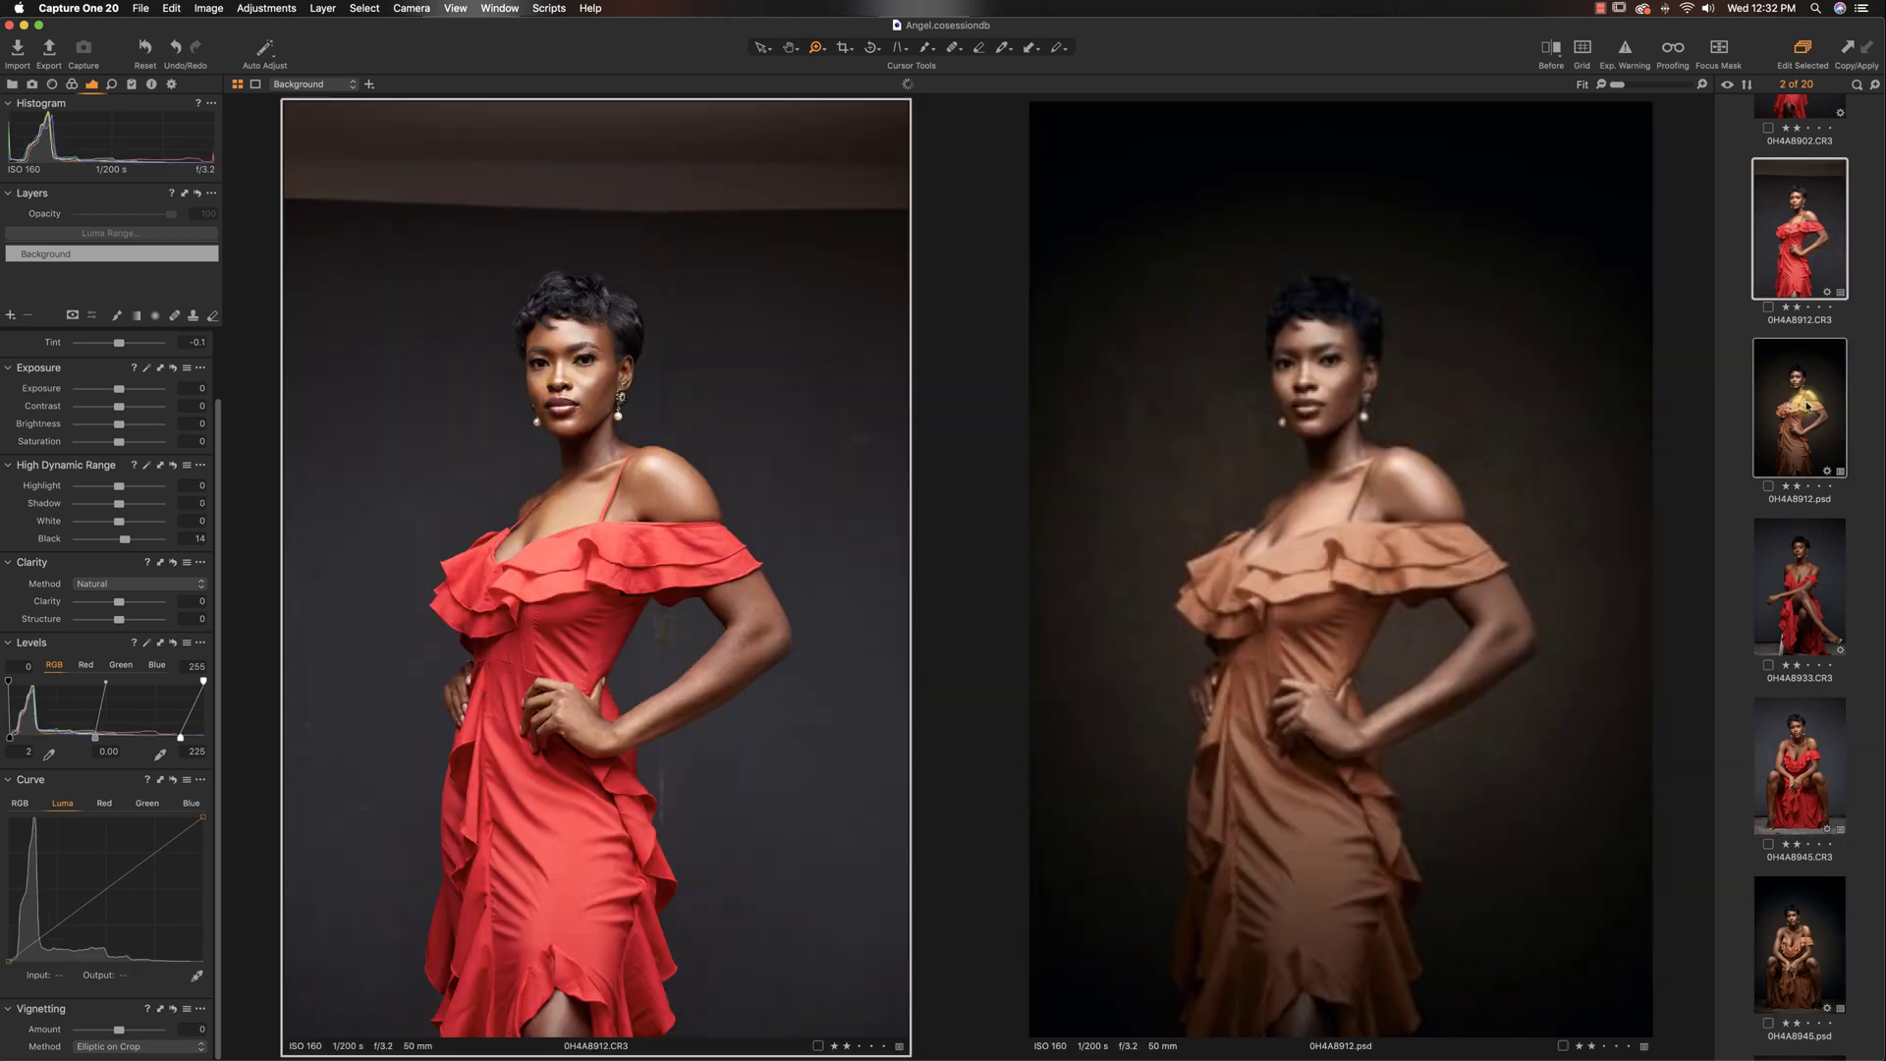